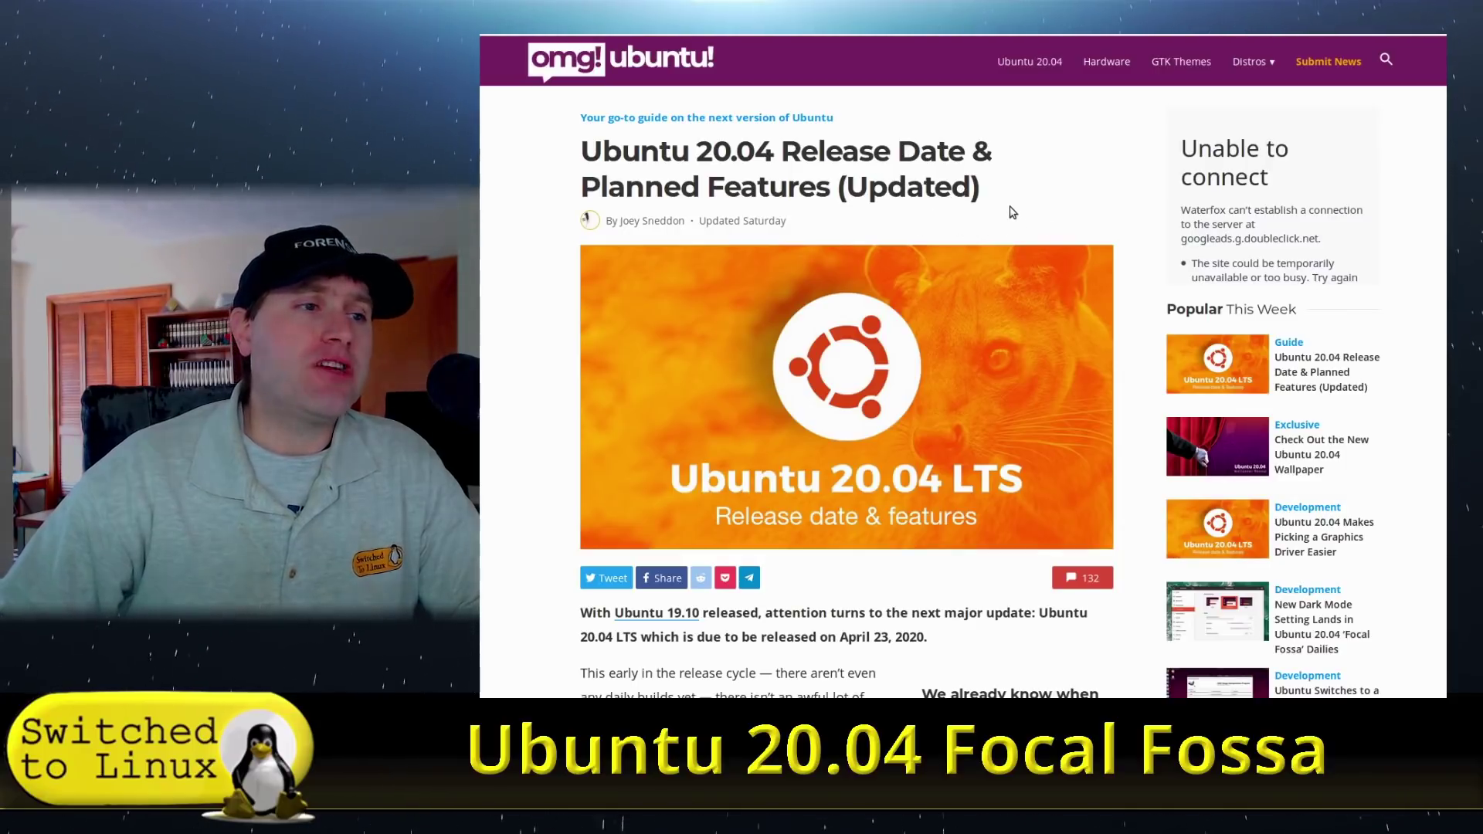
Scroll down the OMG! Ubuntu article to the new theme and fossa wallpaper images.
scroll(1013, 211, down, 2)
scroll(1011, 207, down, 3)
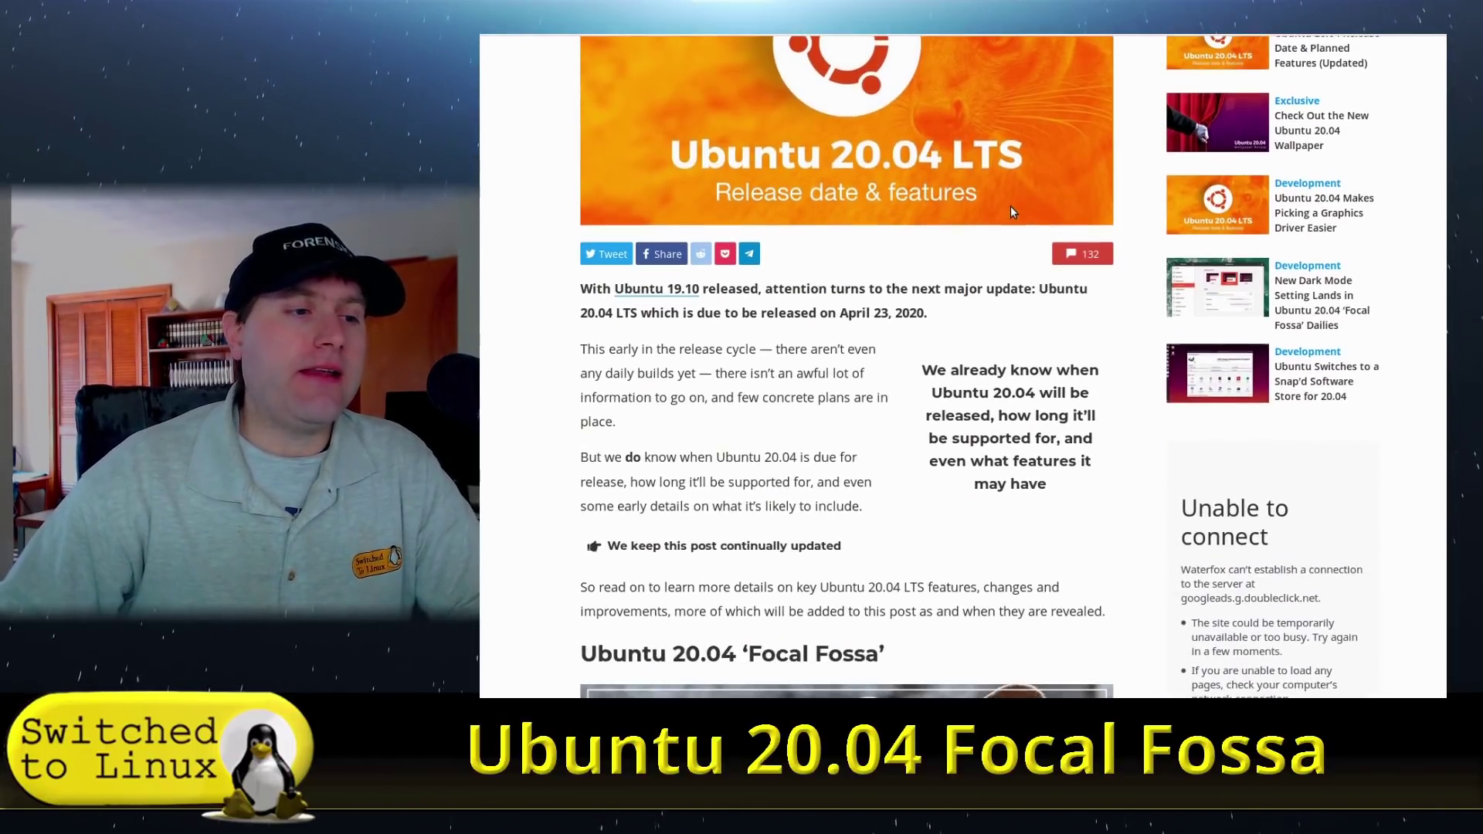
scroll(1011, 207, down, 10)
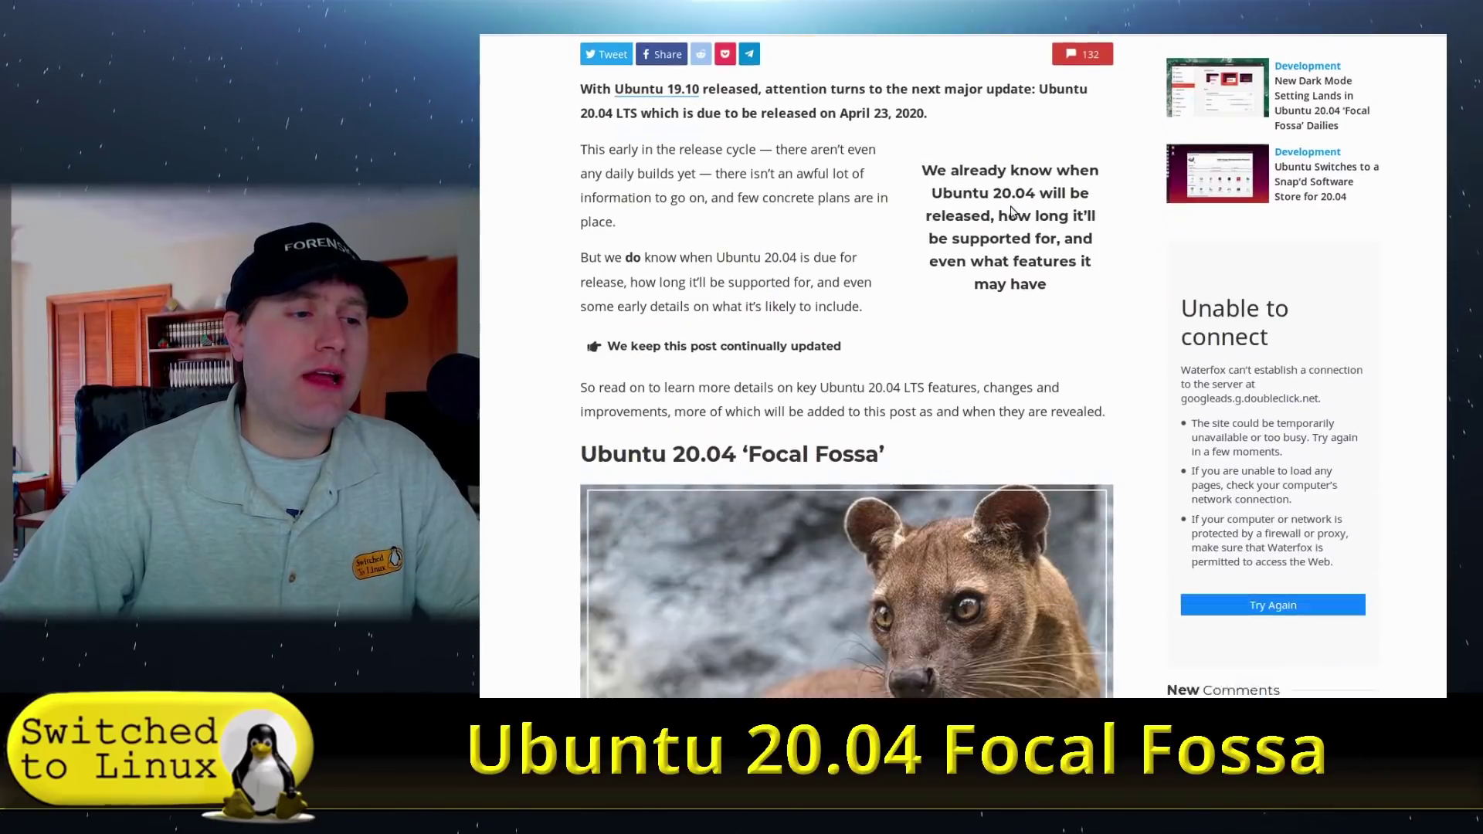
scroll(1012, 210, down, 1)
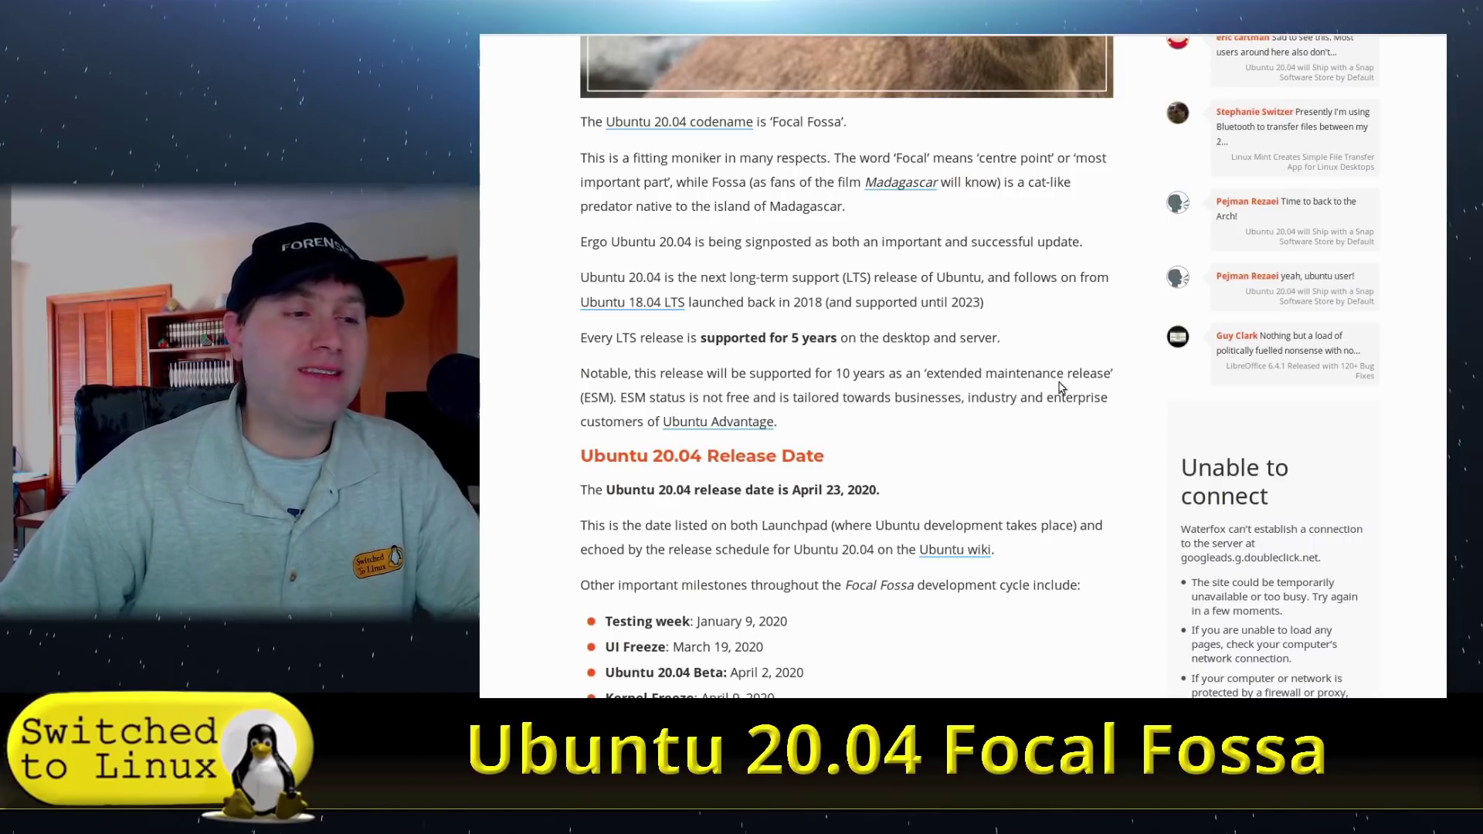
scroll(985, 386, down, 1)
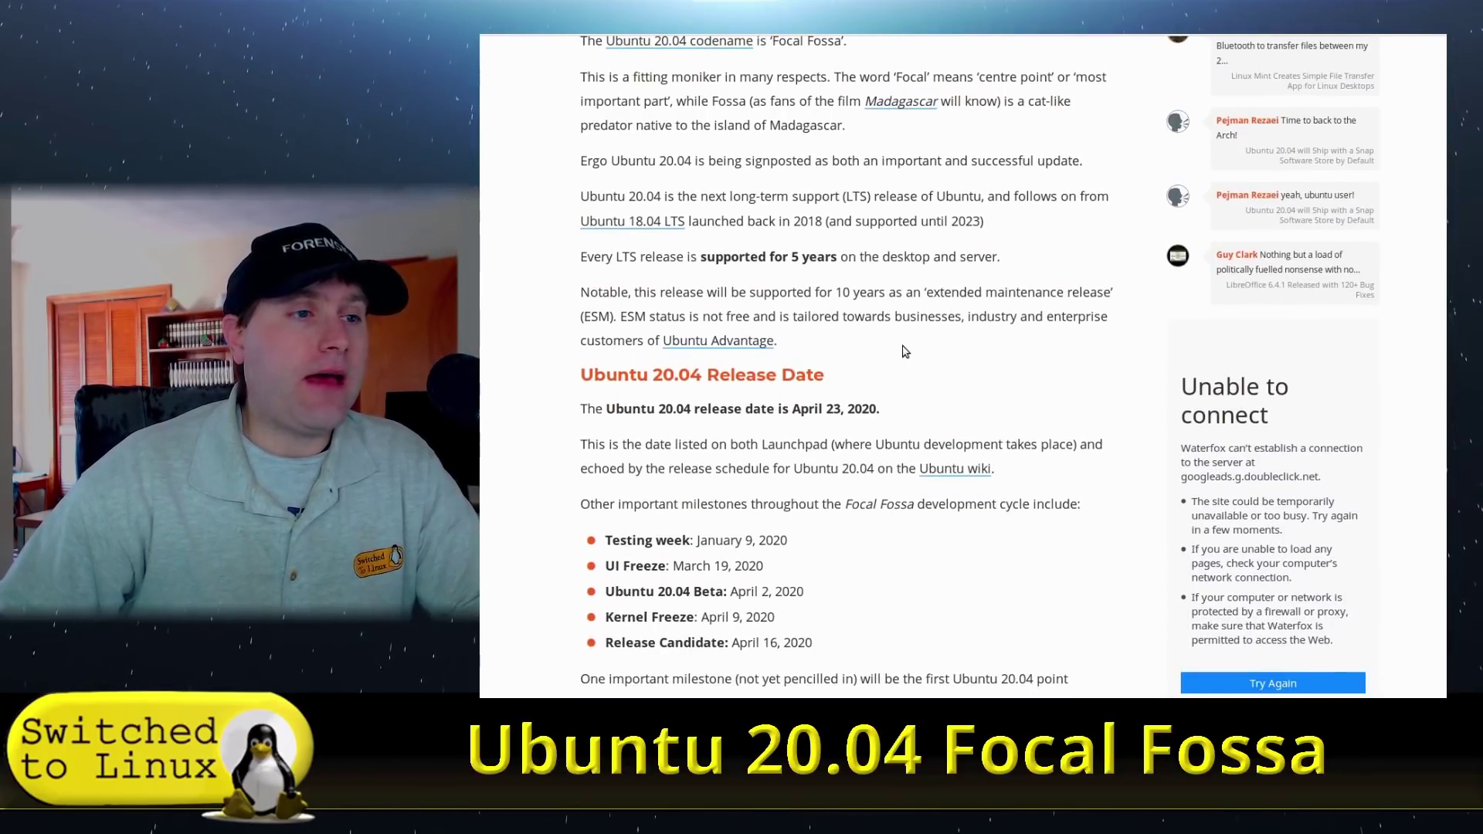
scroll(905, 351, down, 1)
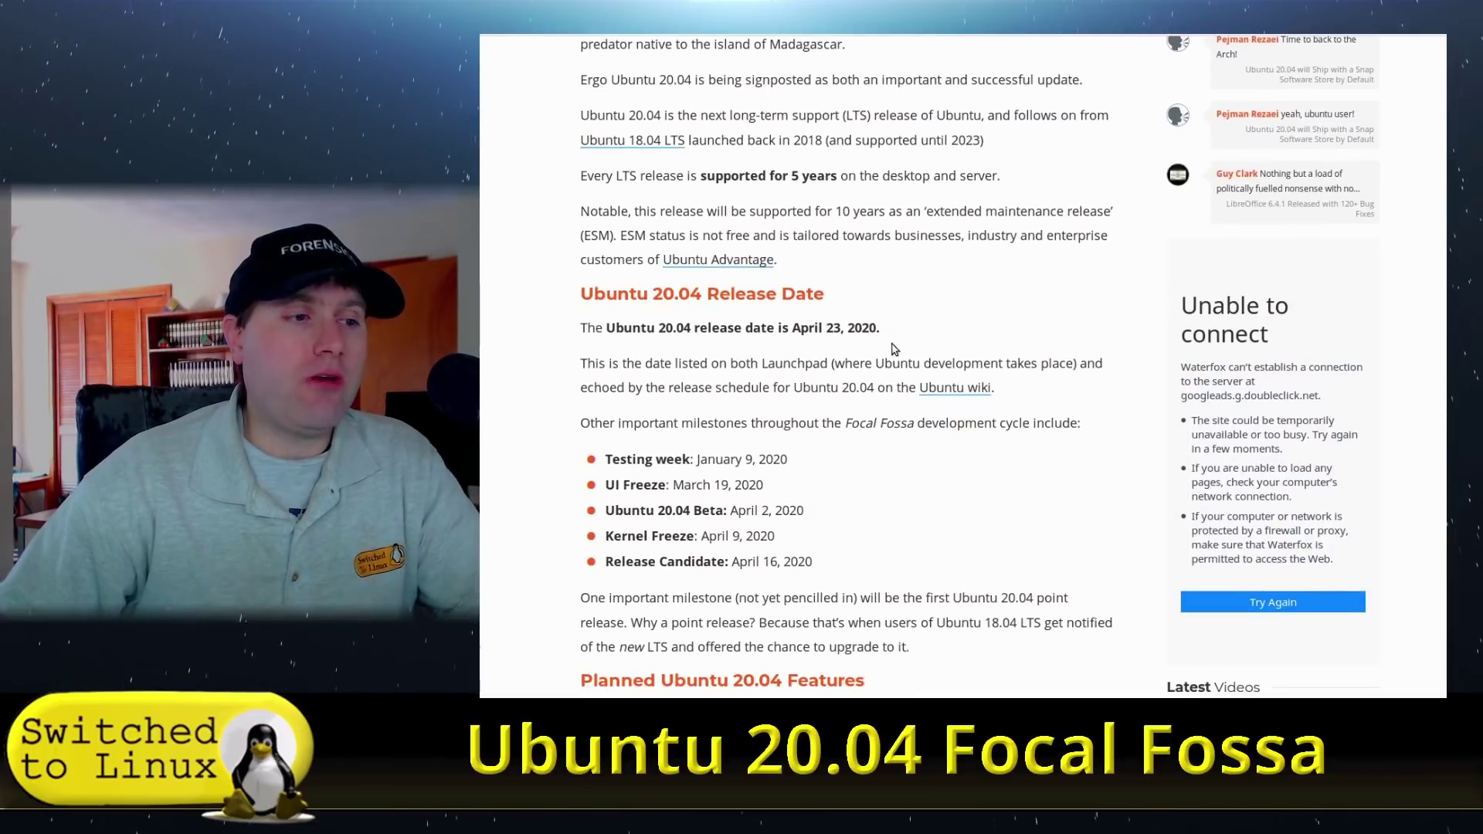
scroll(909, 340, down, 3)
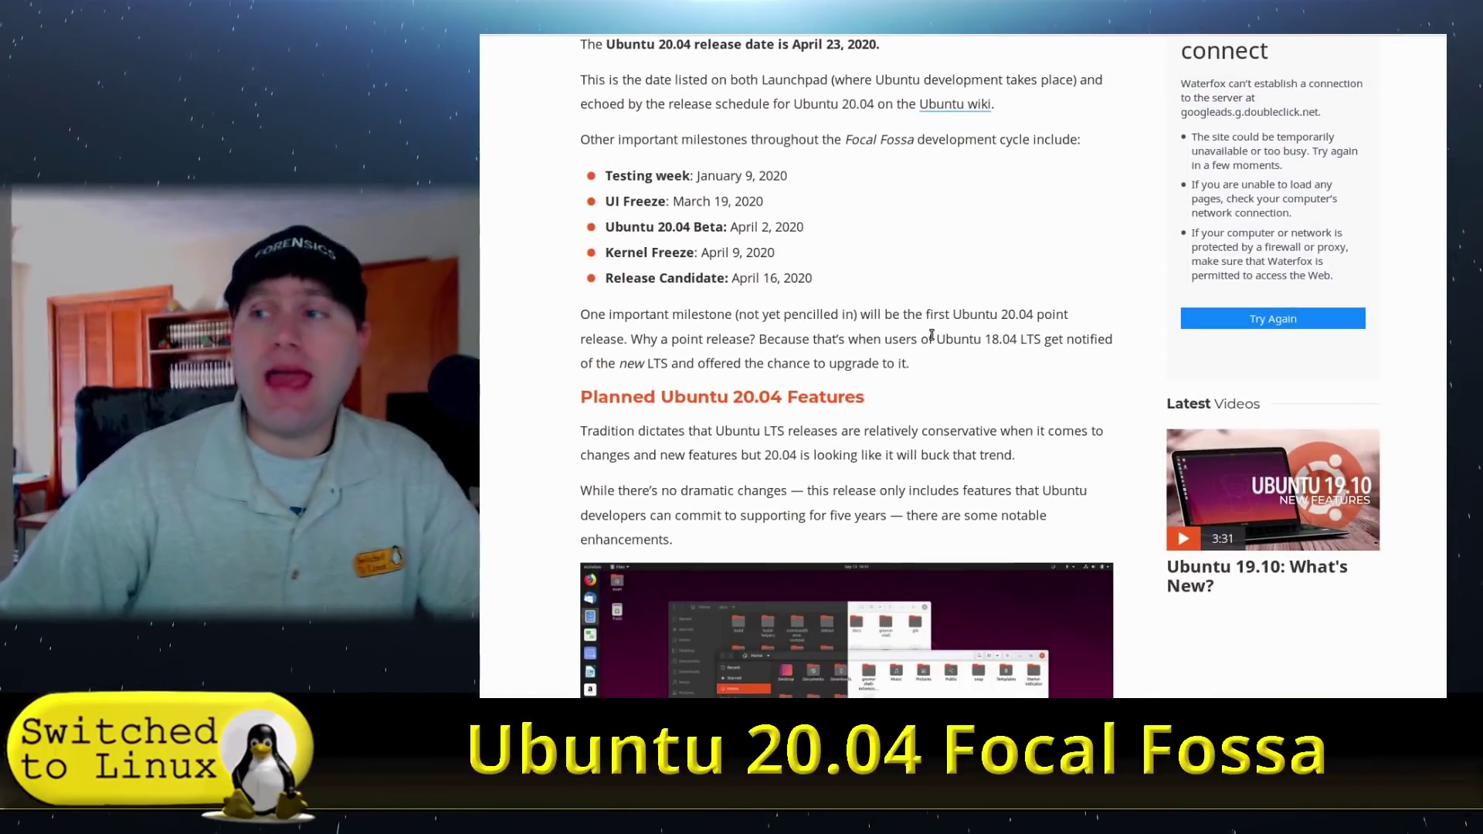
scroll(931, 334, down, 1)
scroll(931, 334, down, 2)
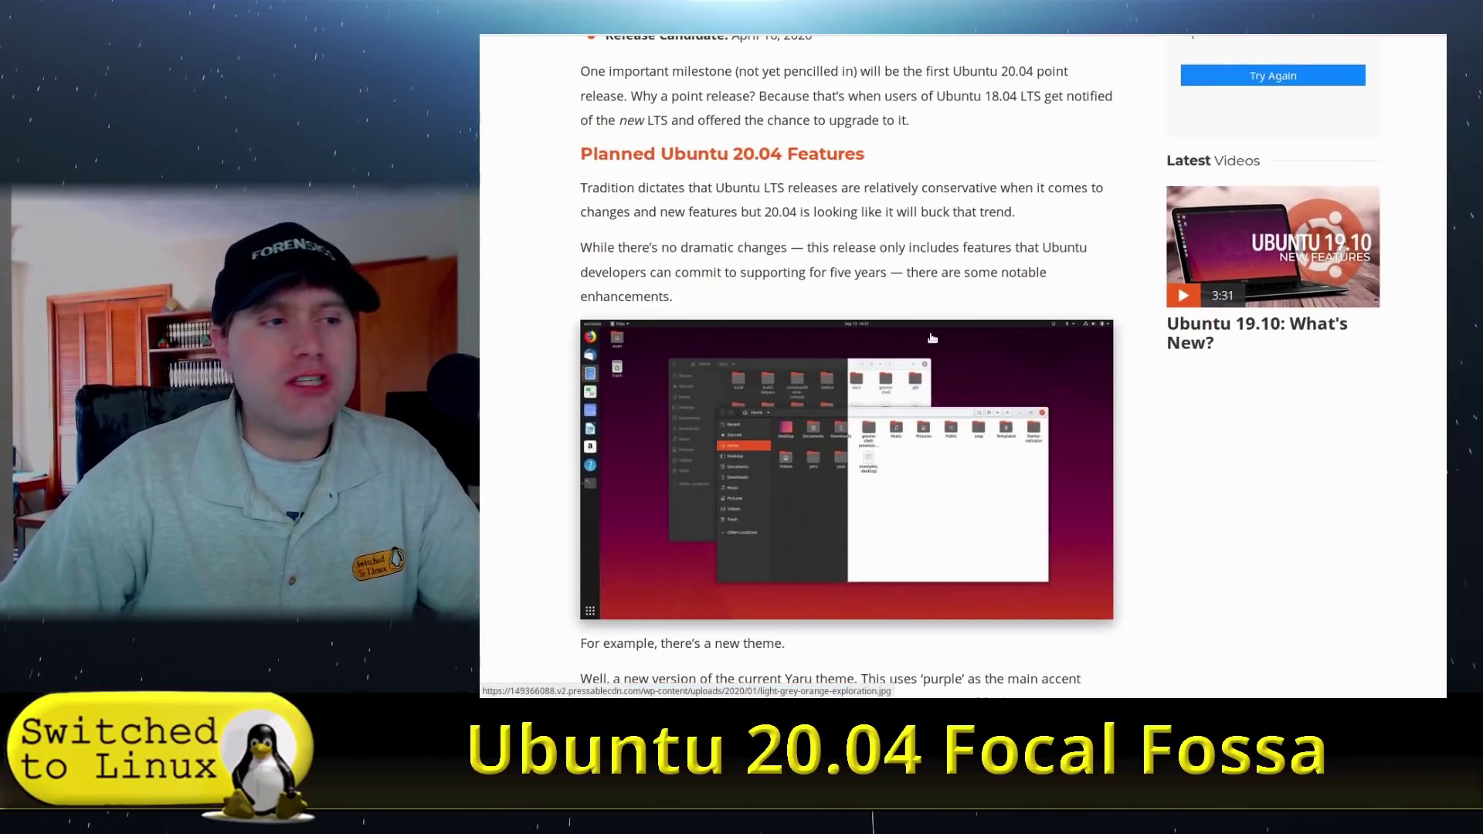
scroll(932, 336, down, 1)
scroll(932, 336, down, 3)
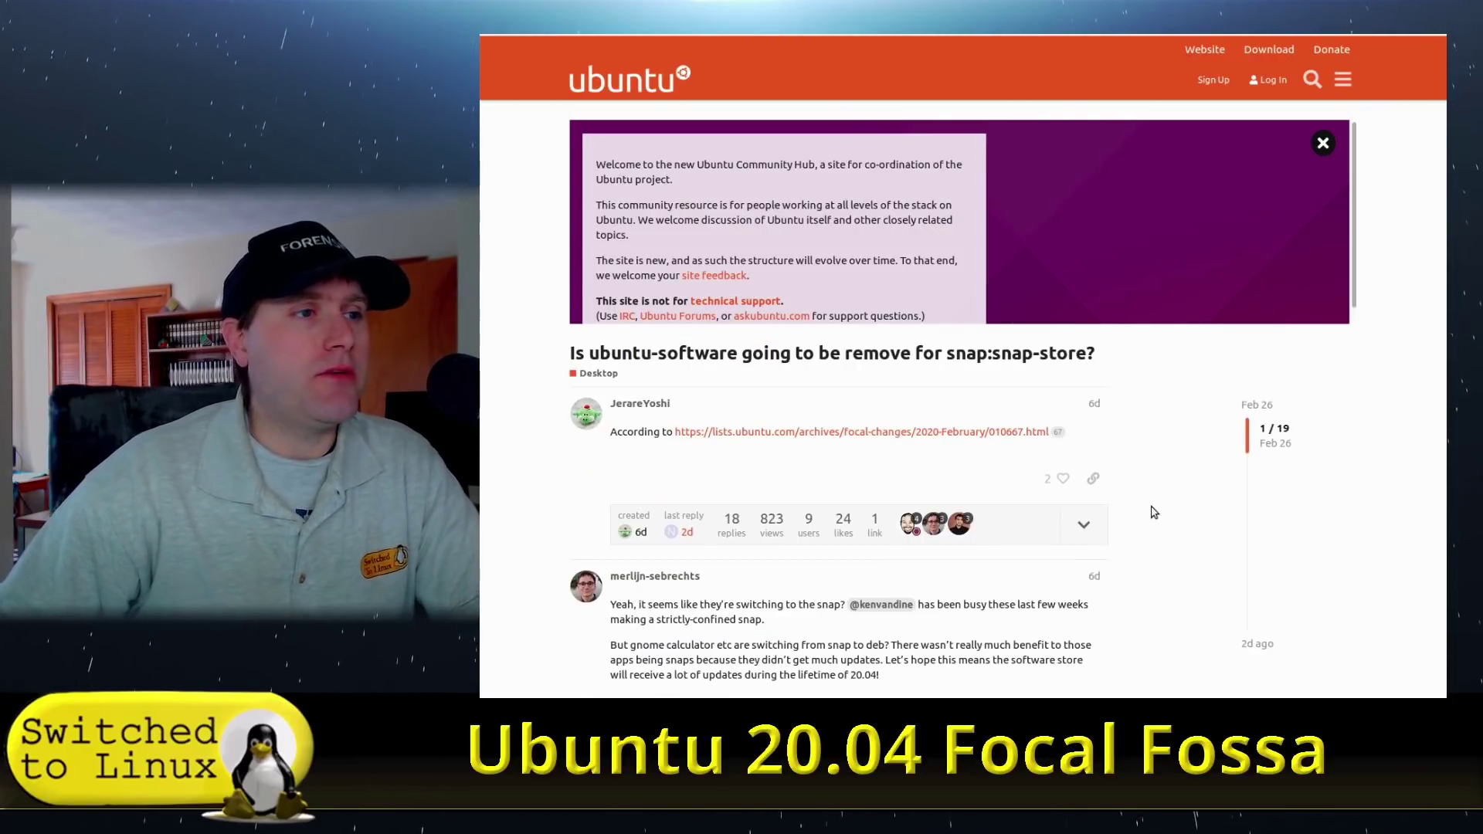
Scroll the snap-store thread down to the reply about shipping gnome-software as a snap.
scroll(1153, 512, down, 3)
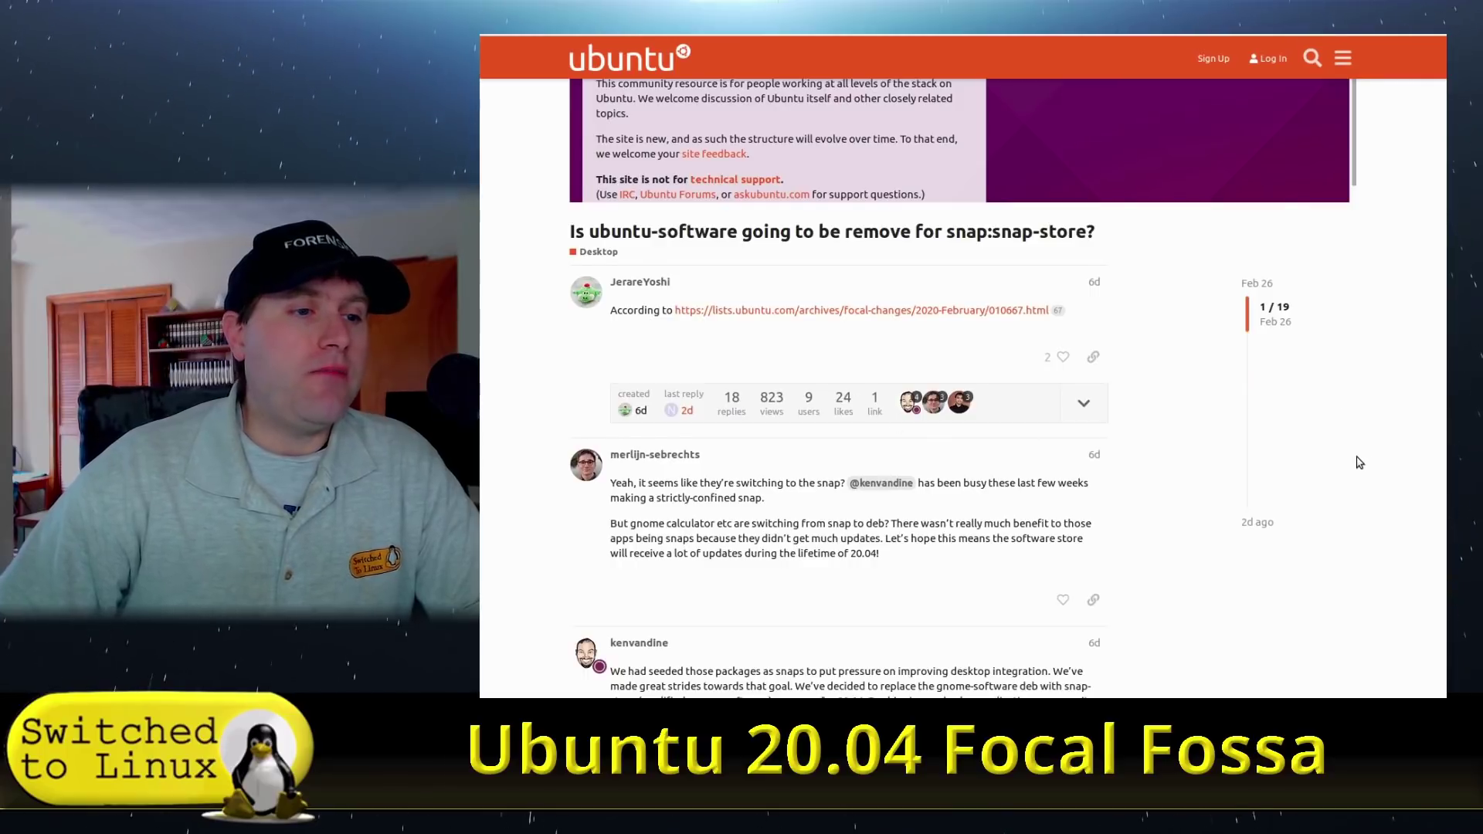
scroll(1179, 471, down, 4)
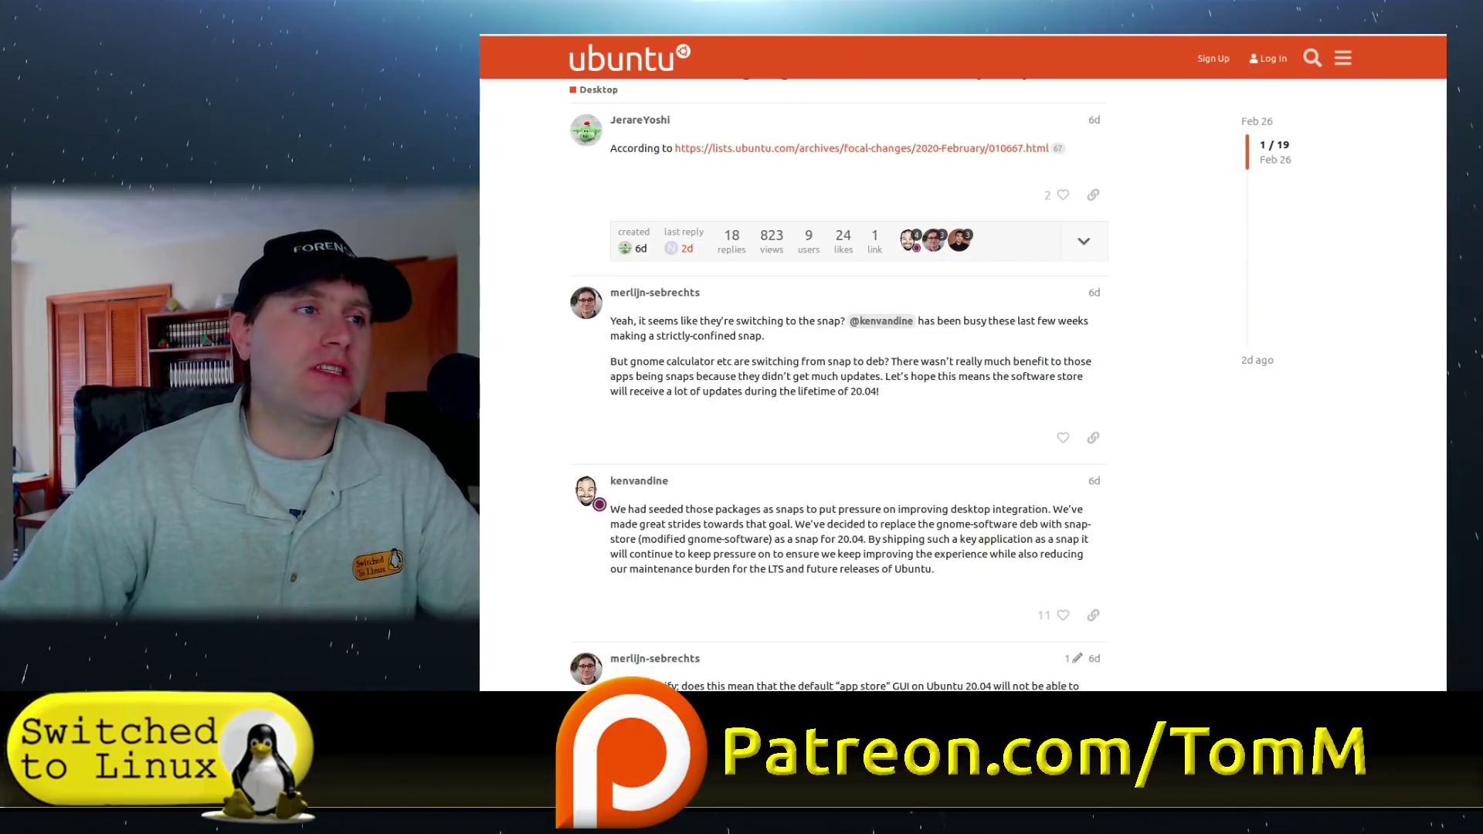
Return to the OMG! Ubuntu tab and scroll toward its planned 20.04 LTS changes list.
key(ctrl+Tab)
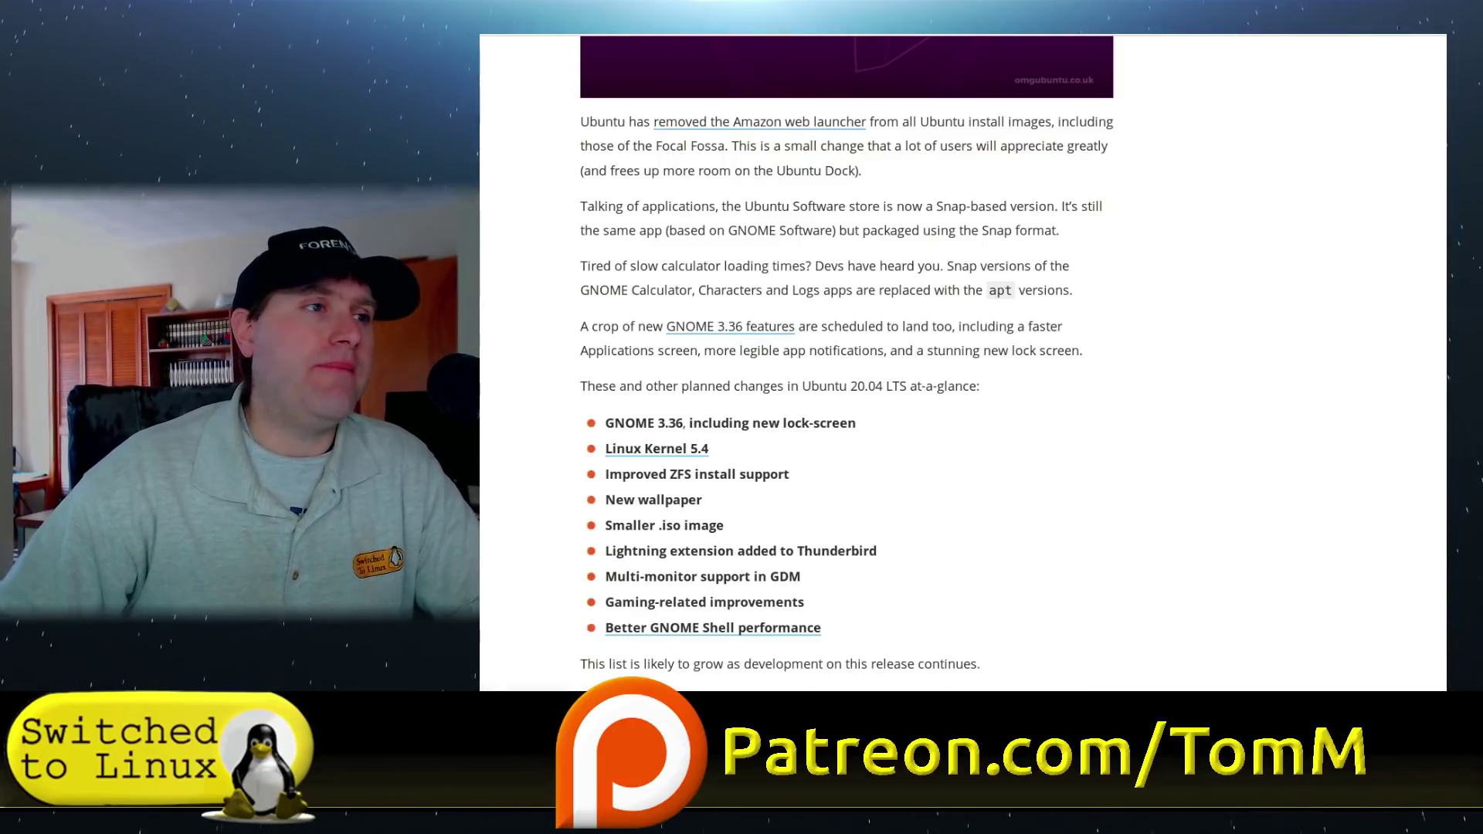
scroll(1064, 508, down, 3)
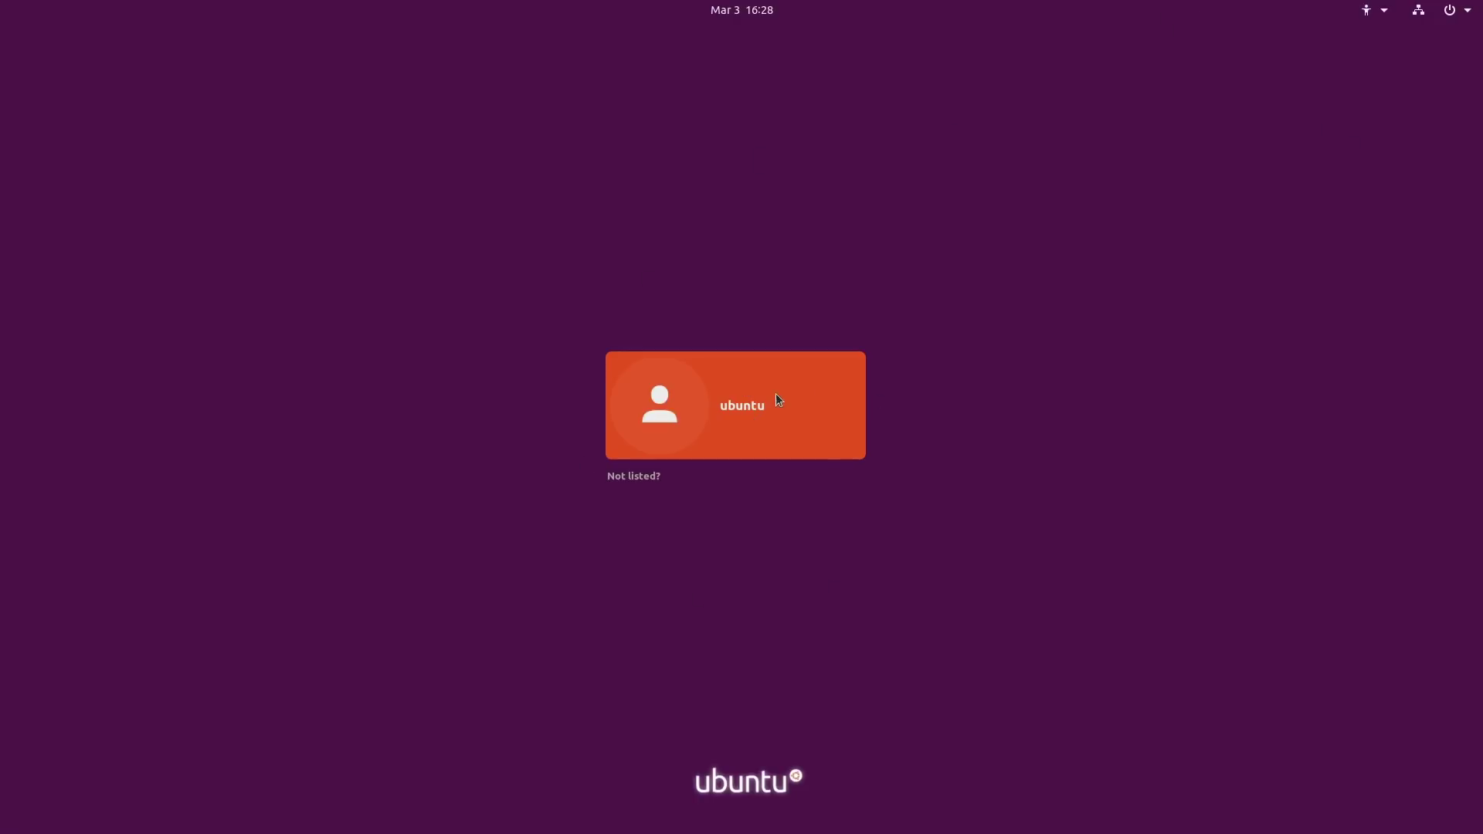
Pick the Ubuntu on Wayland session for the user and log in with the account password.
click(753, 412)
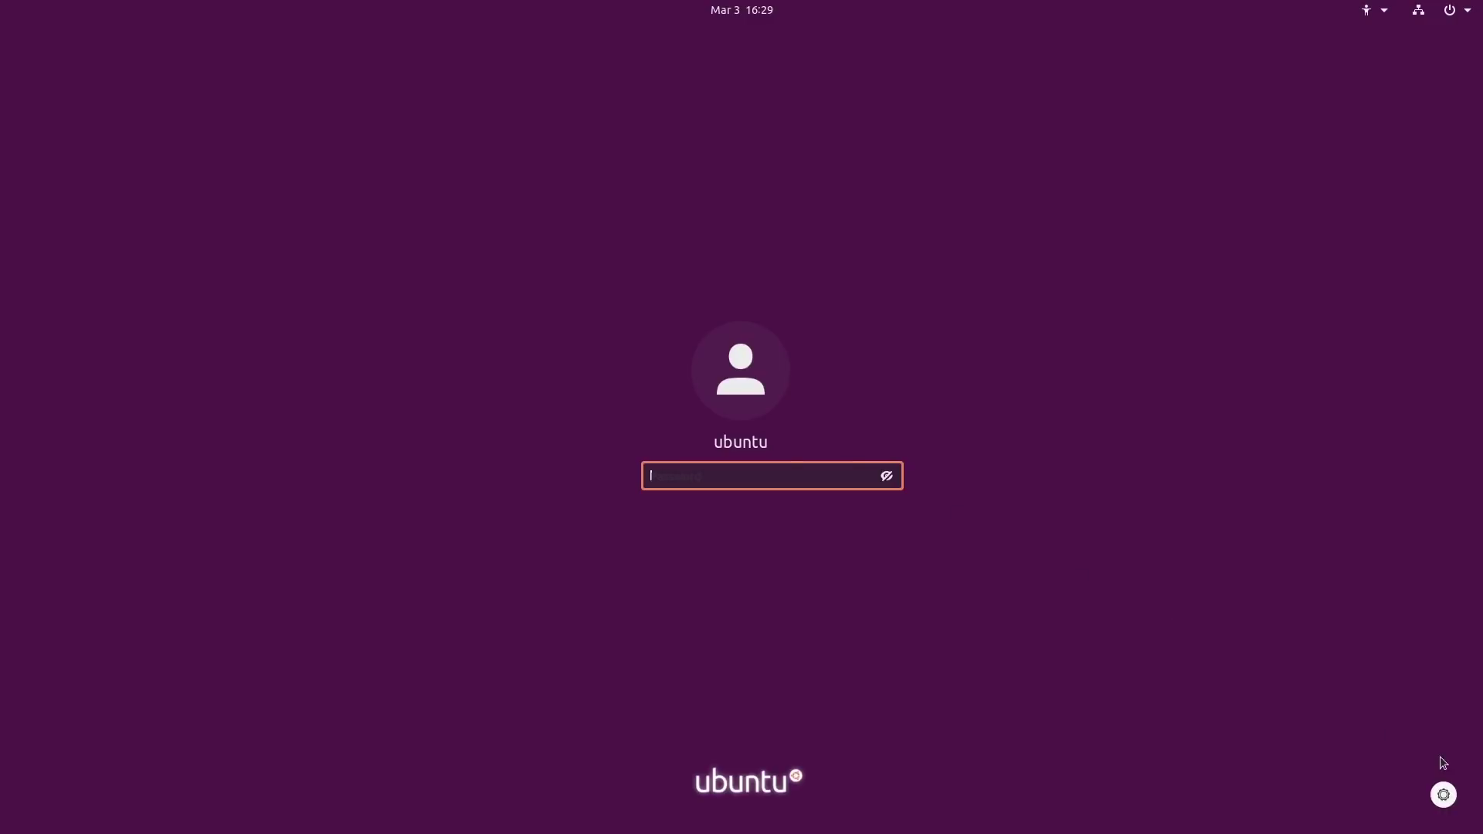
click(1443, 795)
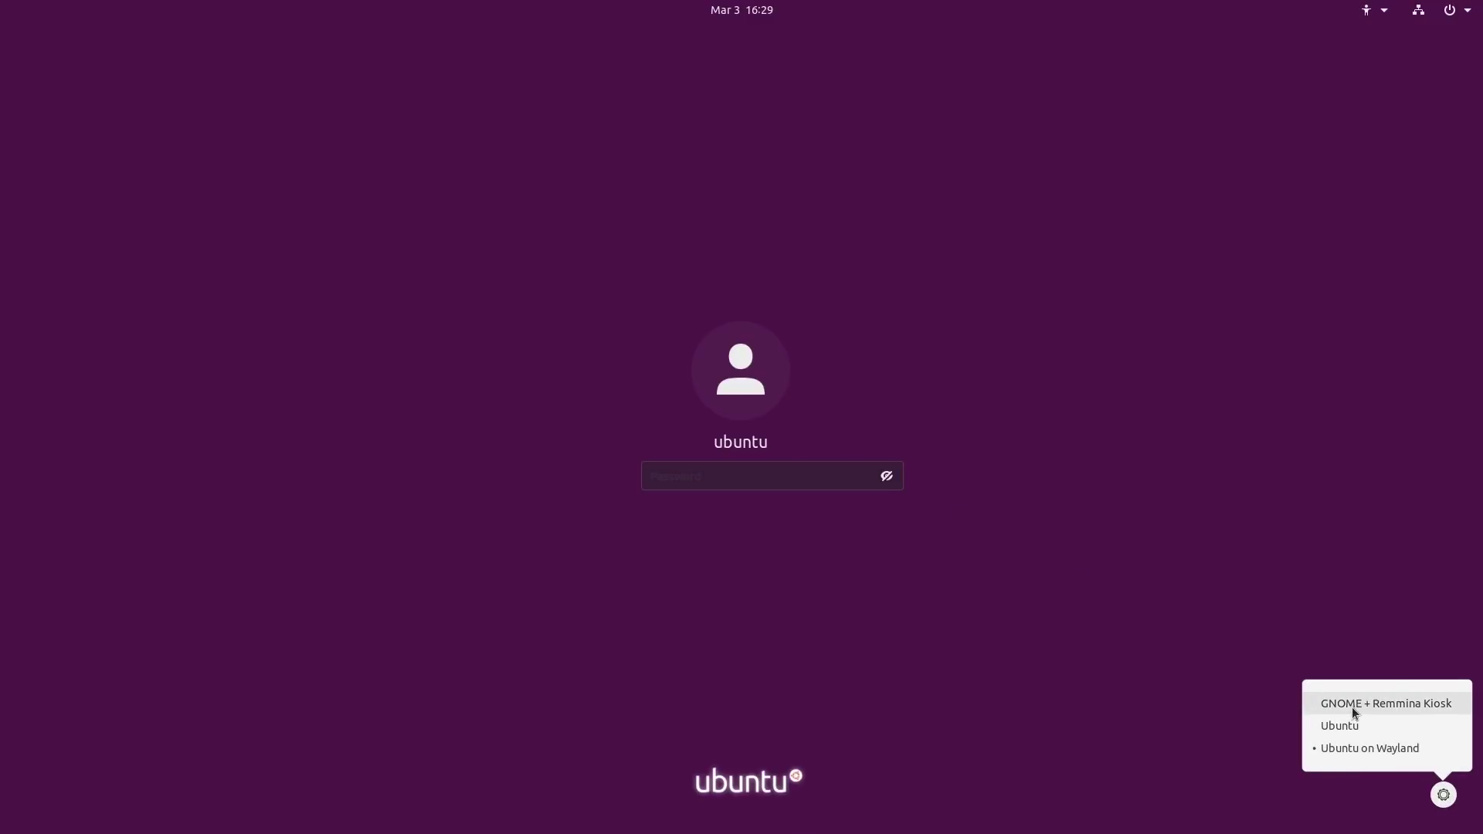
click(1368, 726)
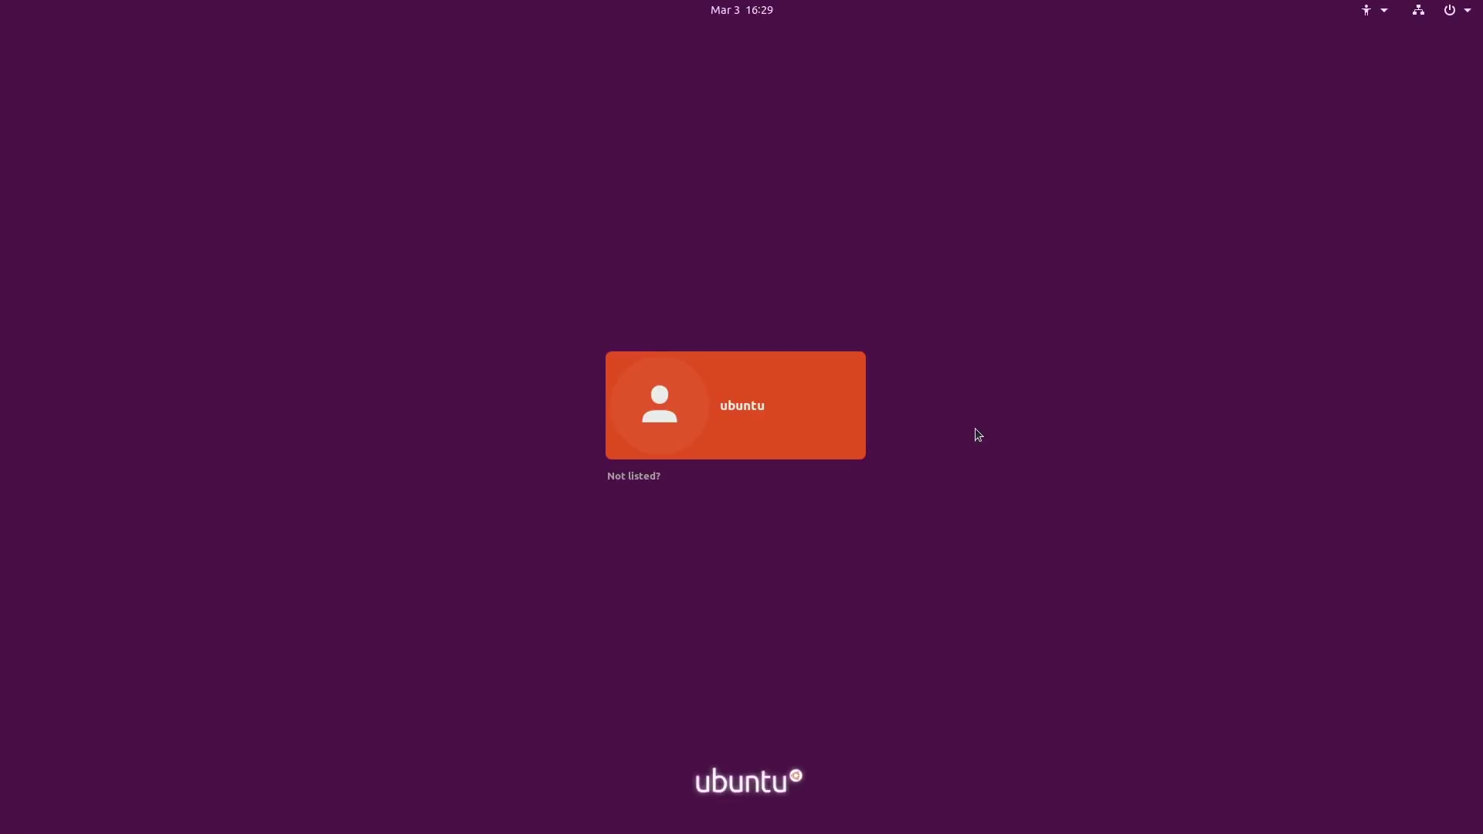
click(749, 410)
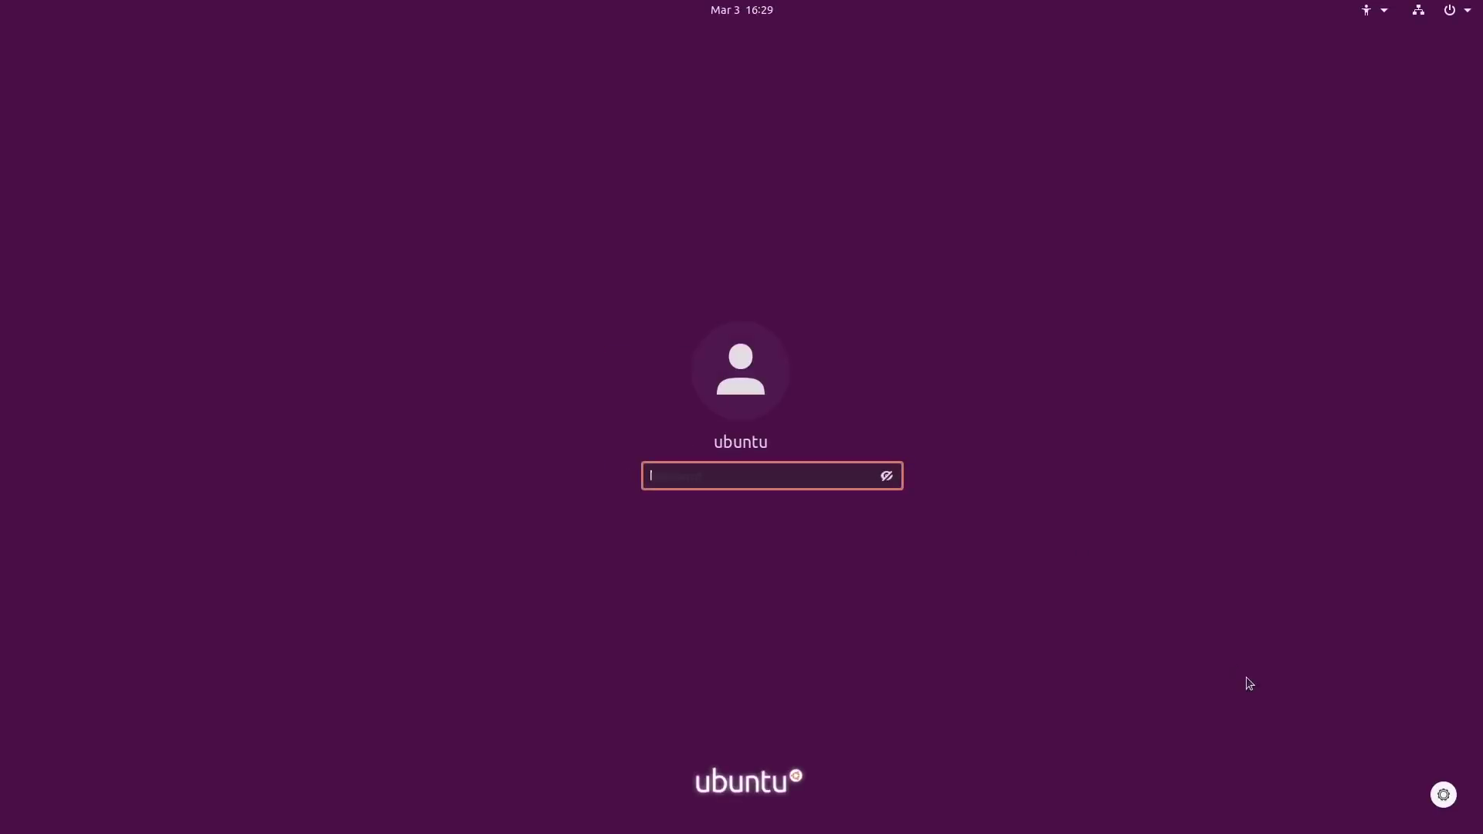
click(1447, 800)
click(1364, 749)
text(ubuntu)
key(Return)
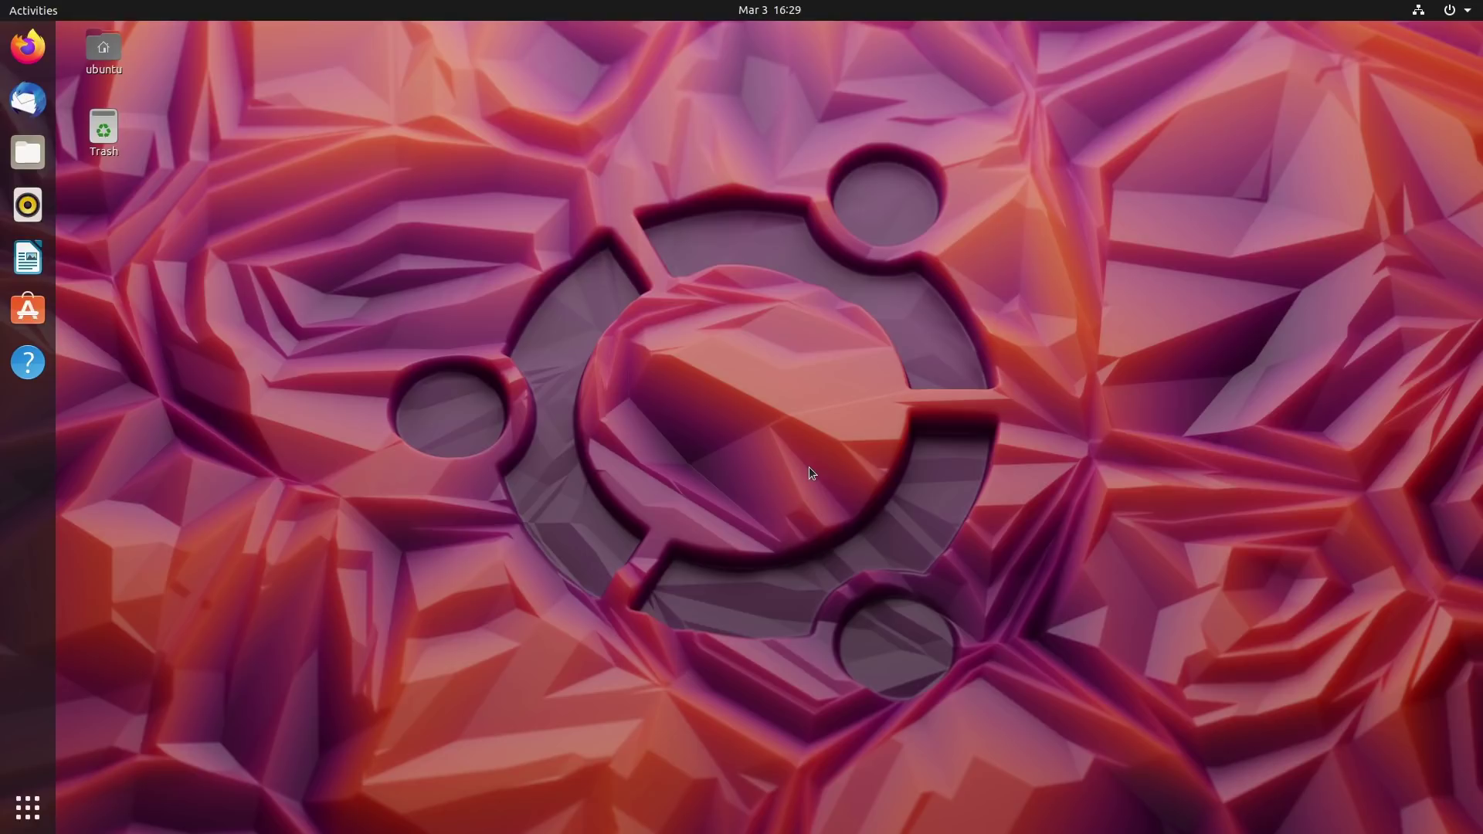
Open Change Background from the desktop menu and scroll through the wallpaper thumbnails.
right_click(766, 443)
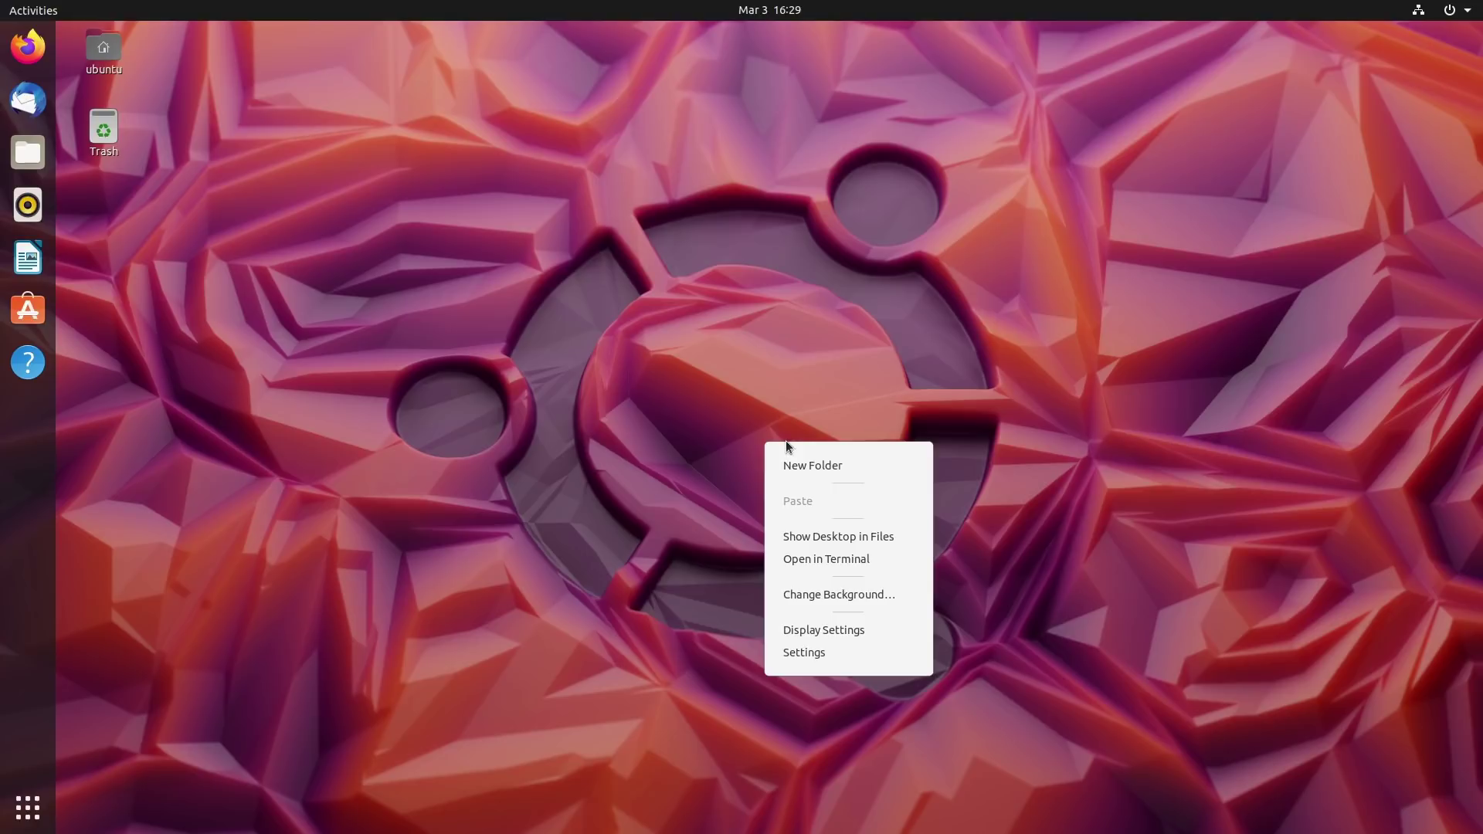
click(838, 595)
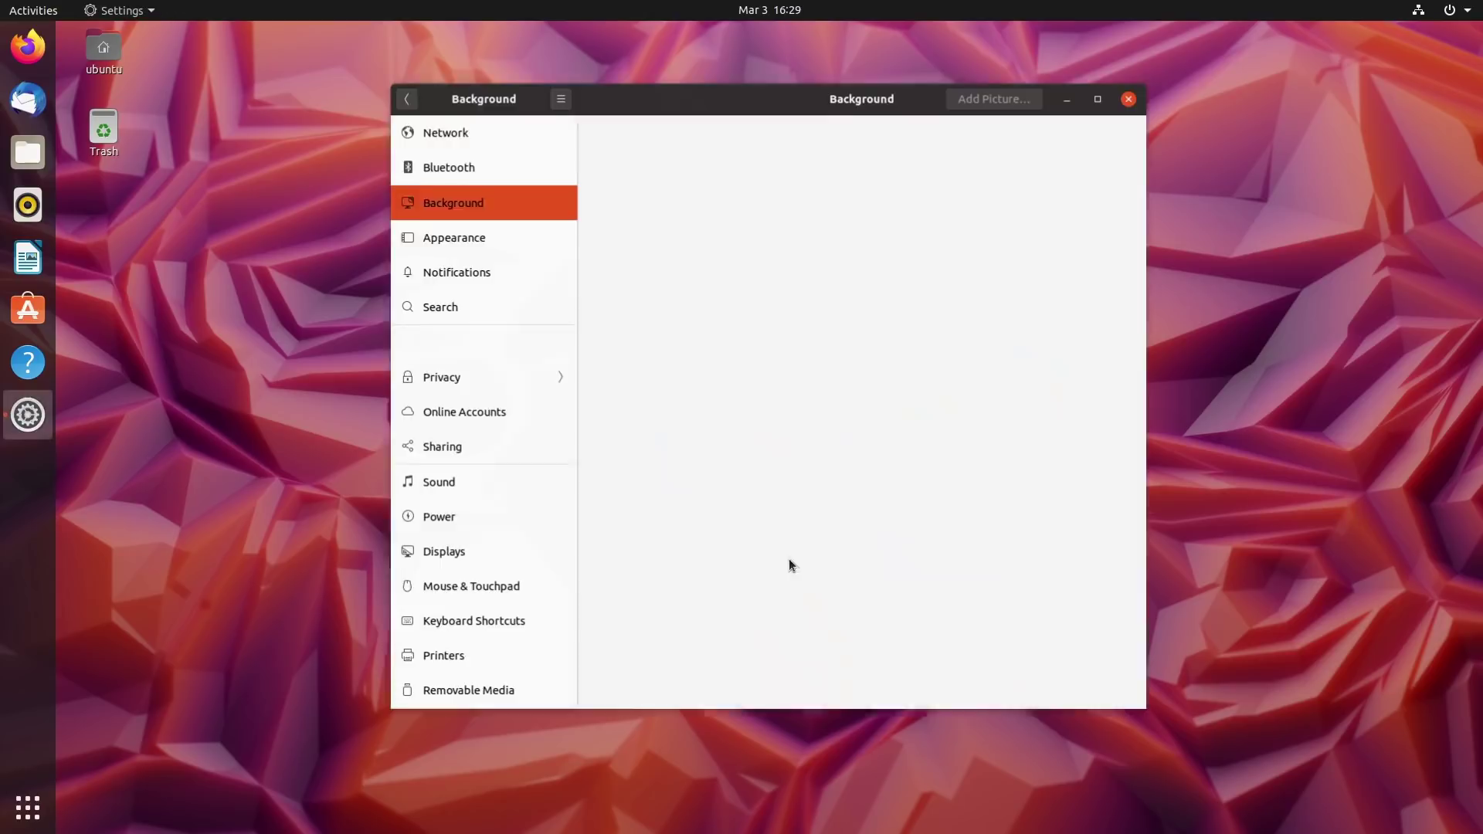
scroll(810, 344, down, 5)
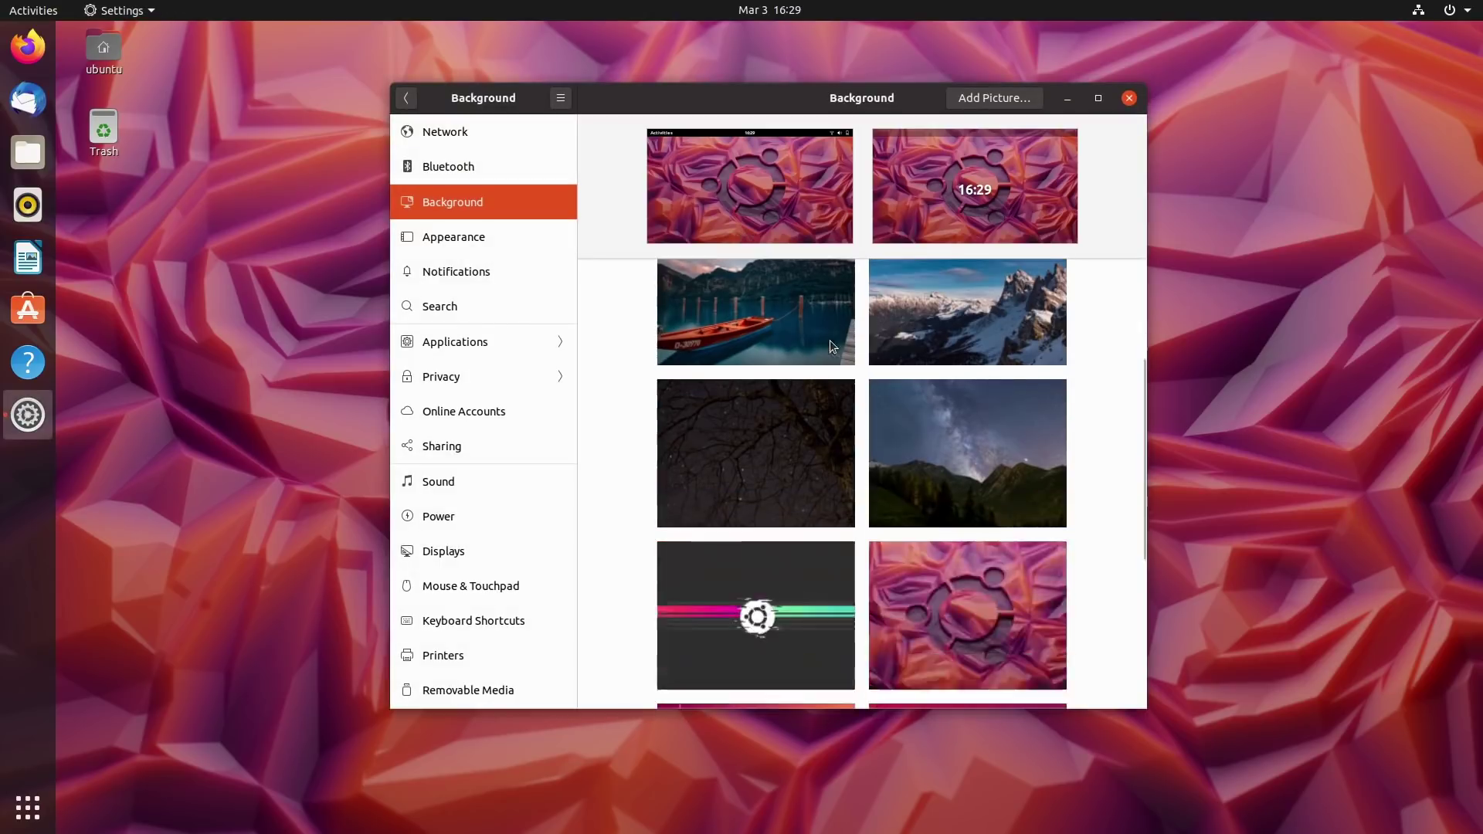
scroll(865, 401, down, 2)
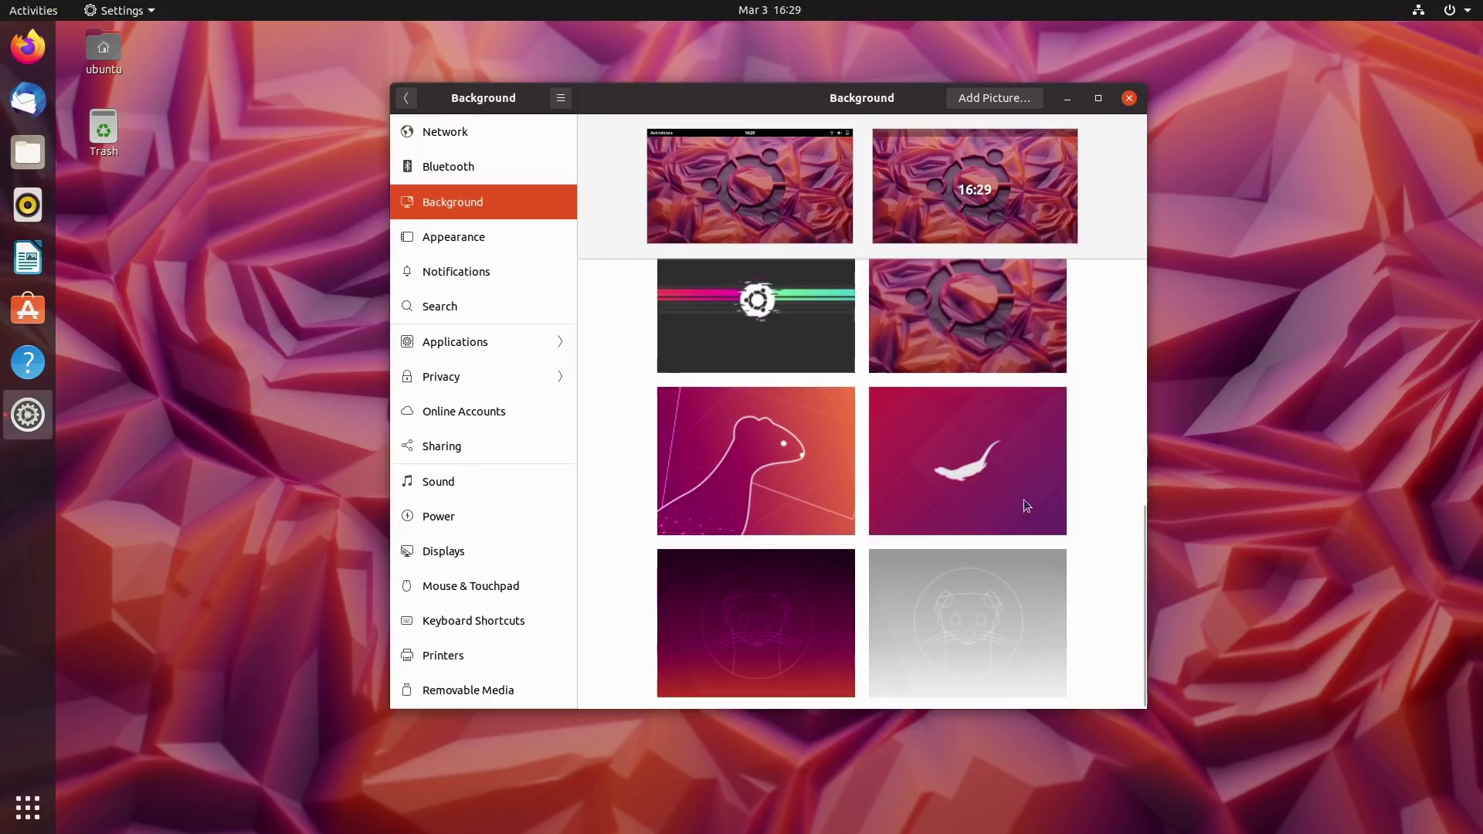
scroll(852, 465, up, 5)
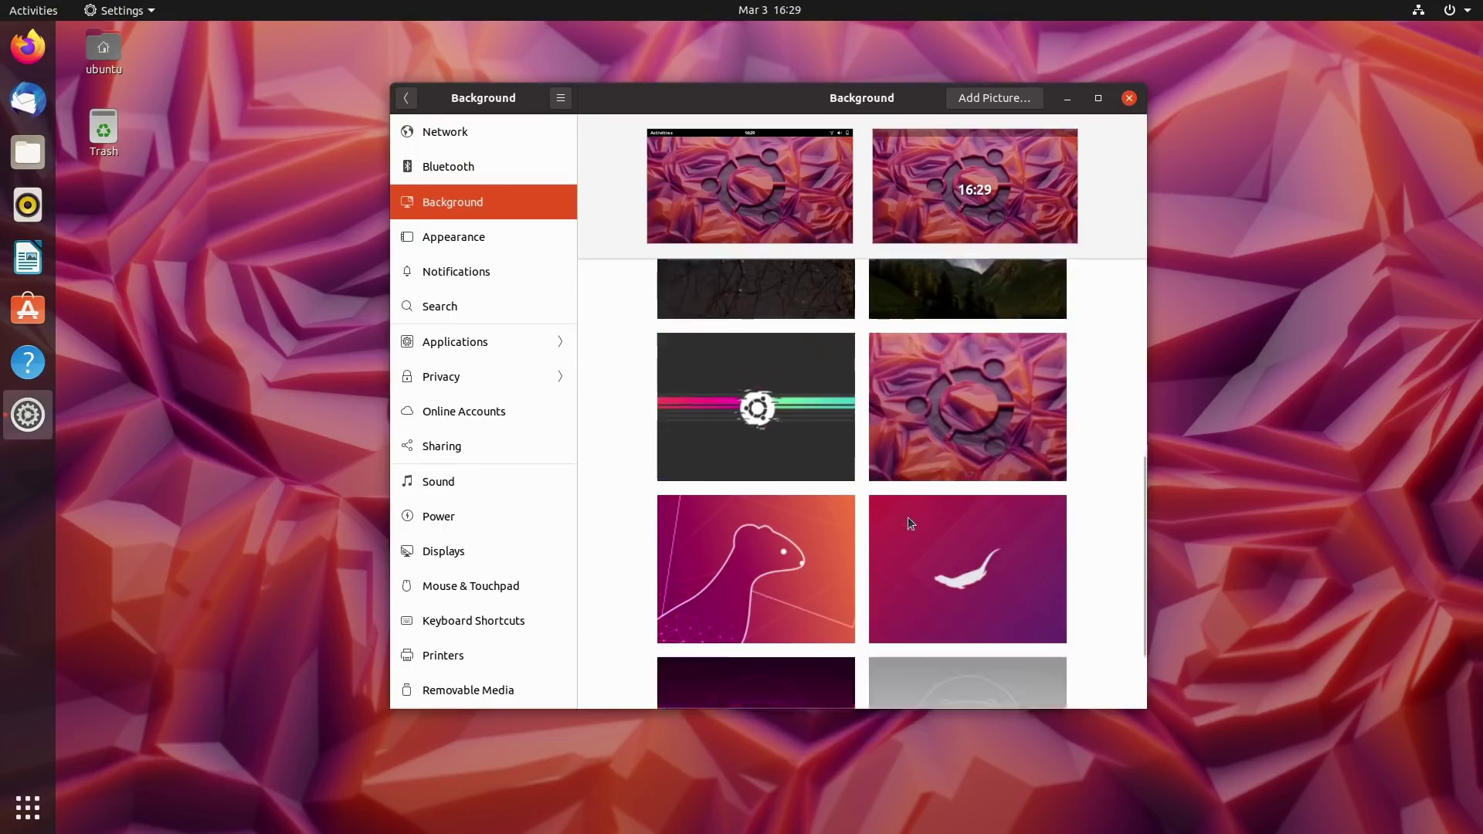
scroll(886, 566, up, 4)
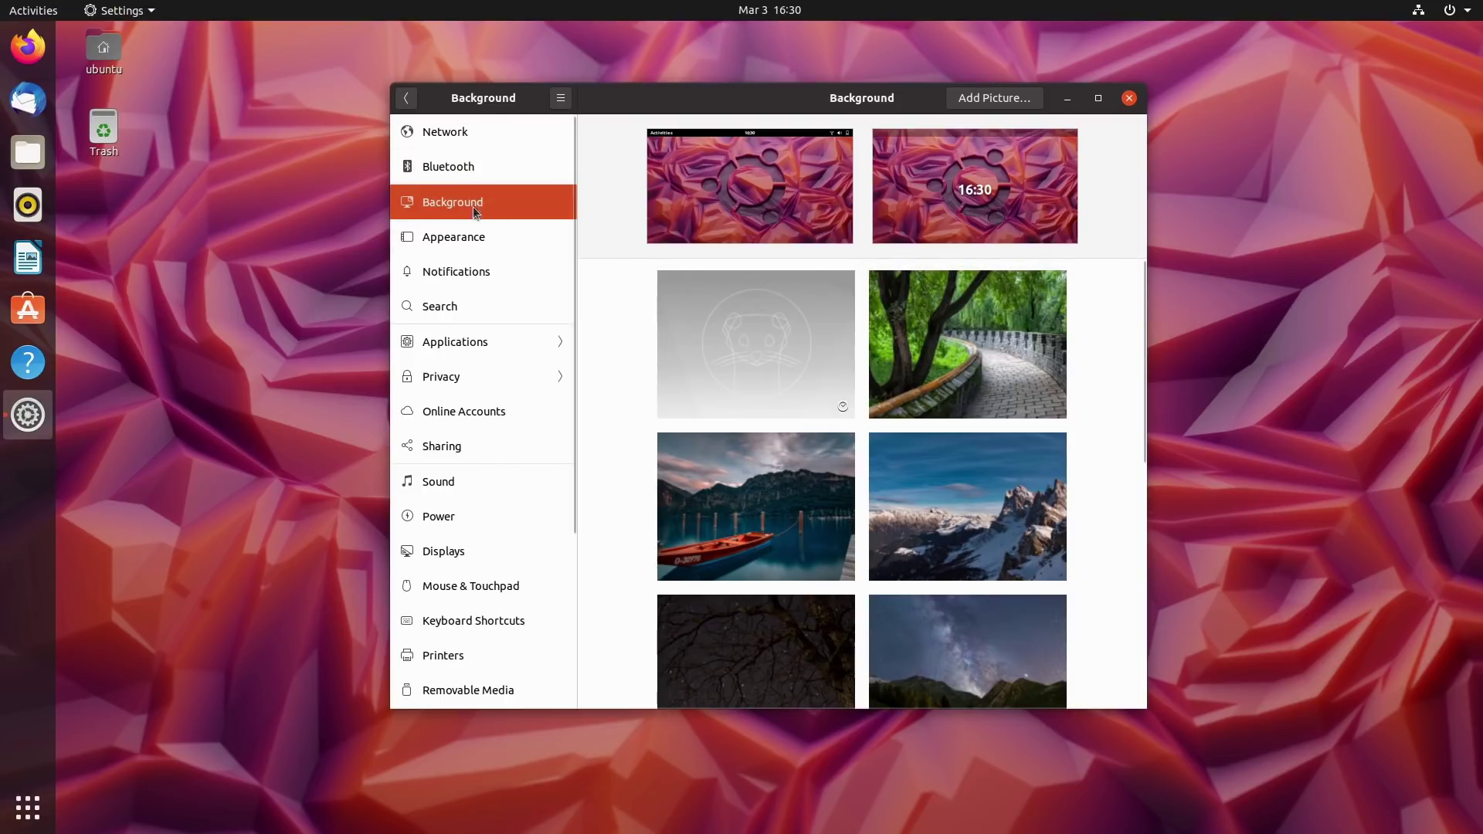
Try the Dark, Light and Standard window colour schemes on the Appearance page.
click(469, 239)
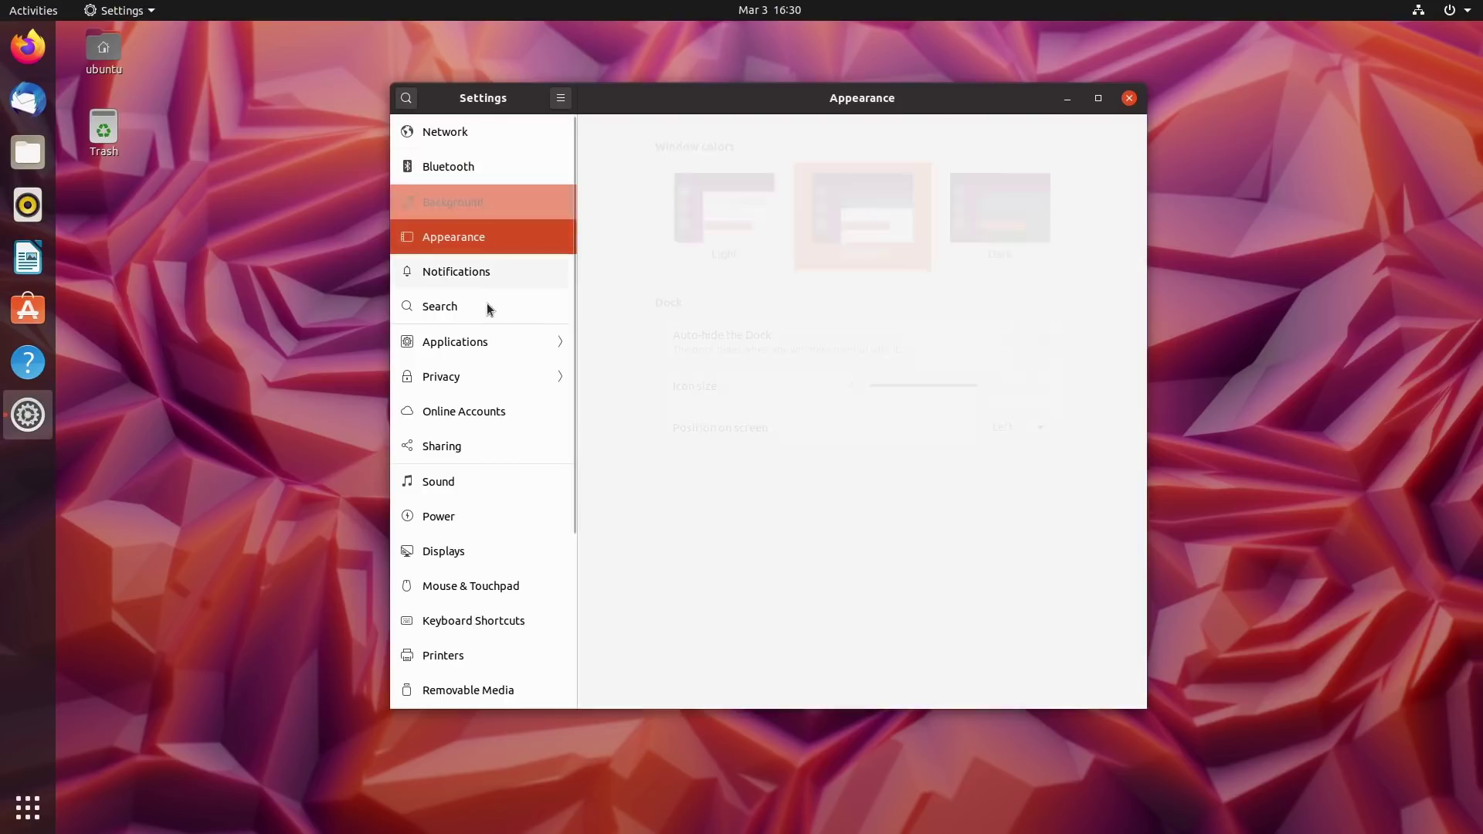
click(1021, 236)
click(740, 207)
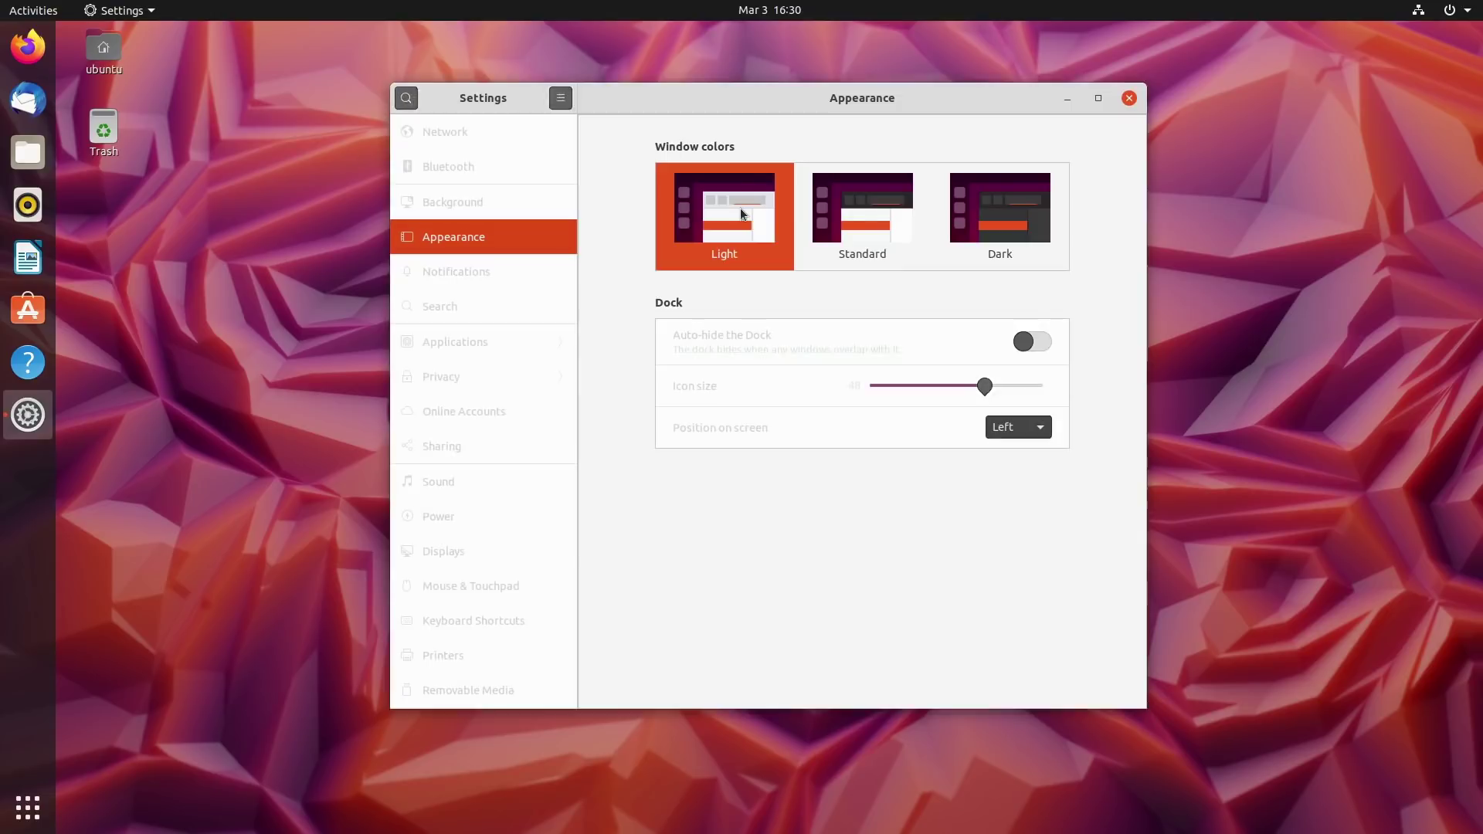
click(864, 202)
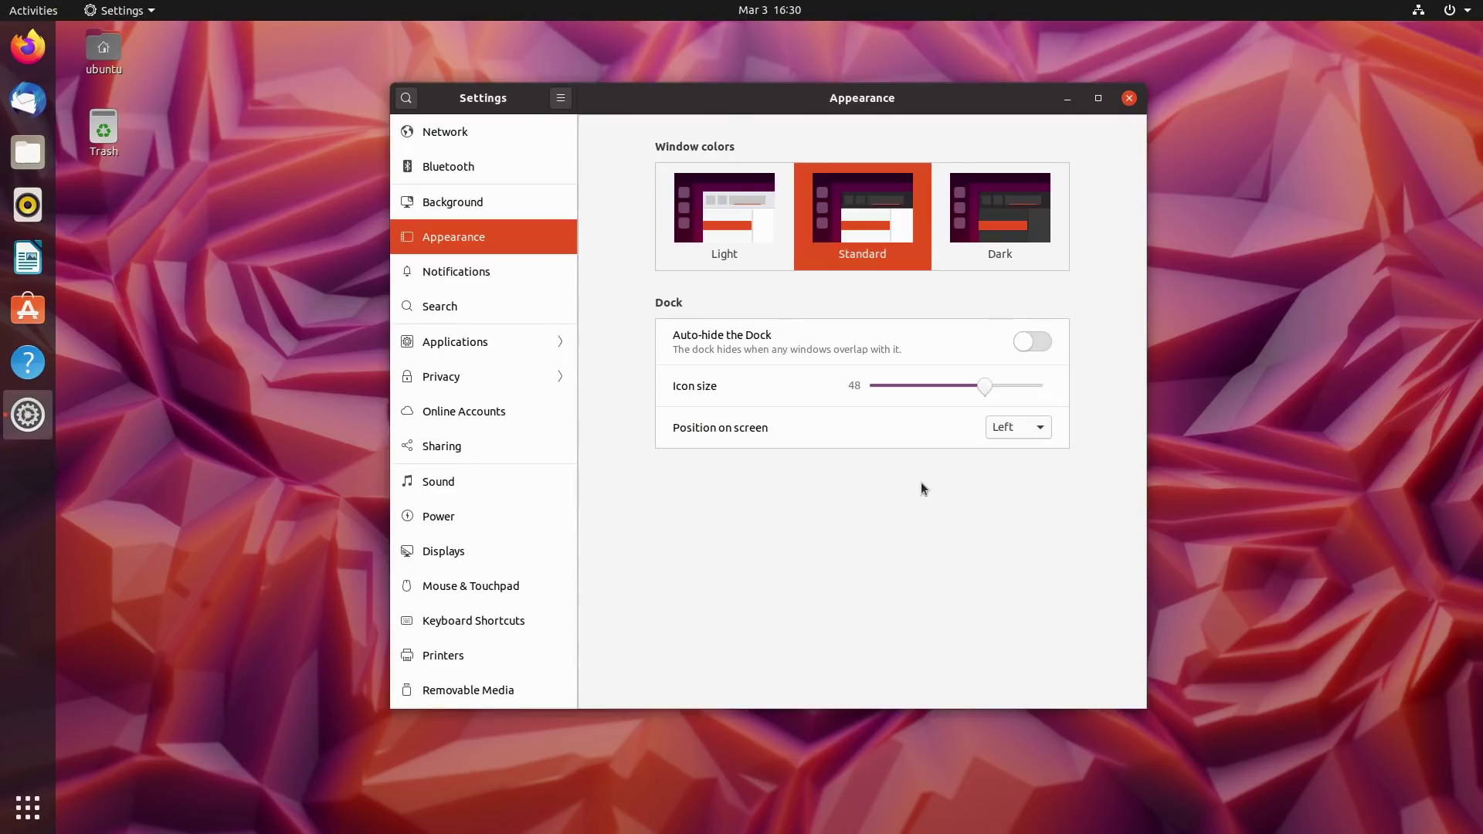
Move the Settings window aside and bring up the Notifications page, scrolling its list.
drag(865, 104, 1102, 152)
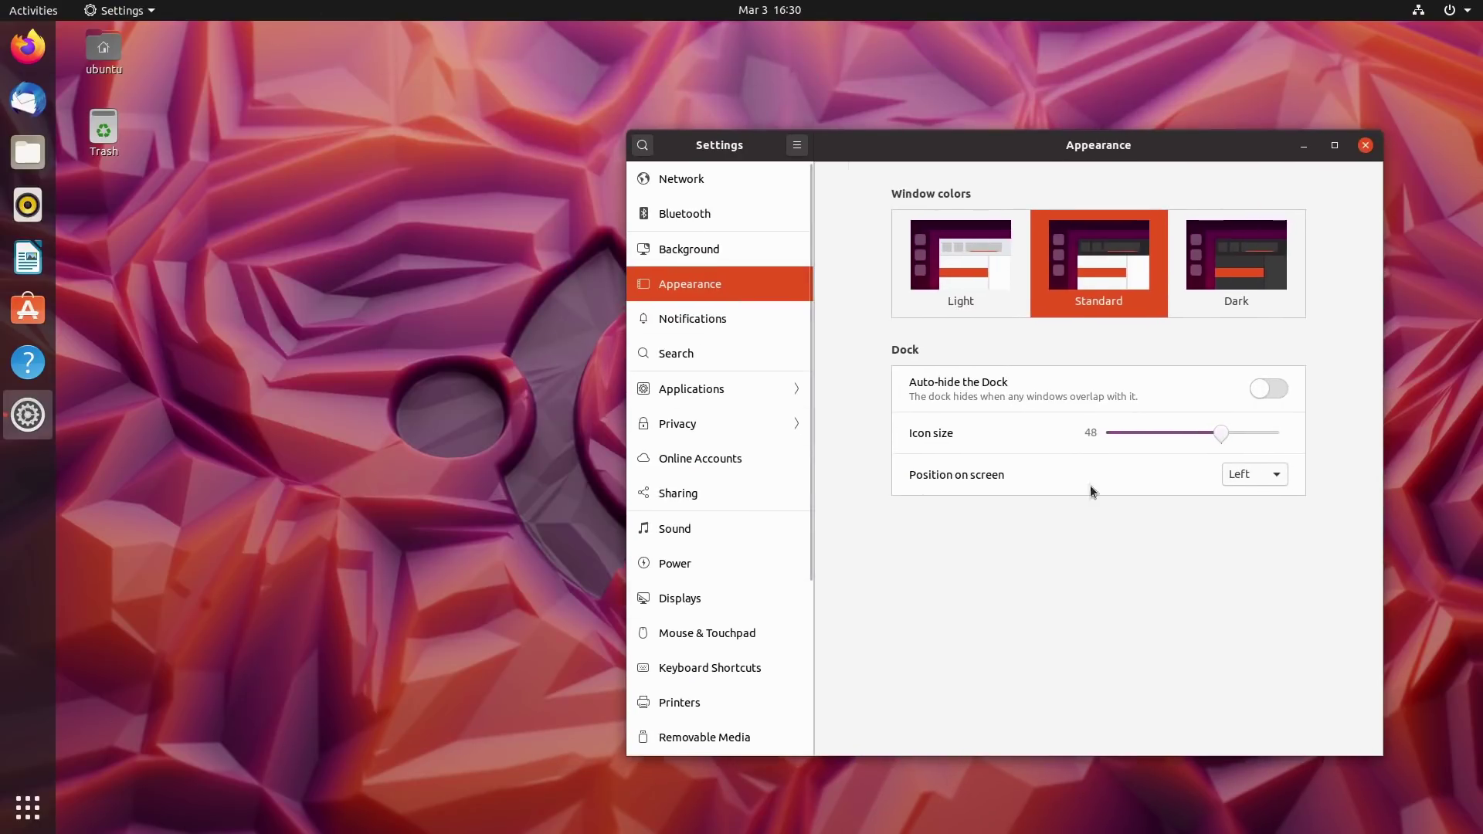
click(740, 315)
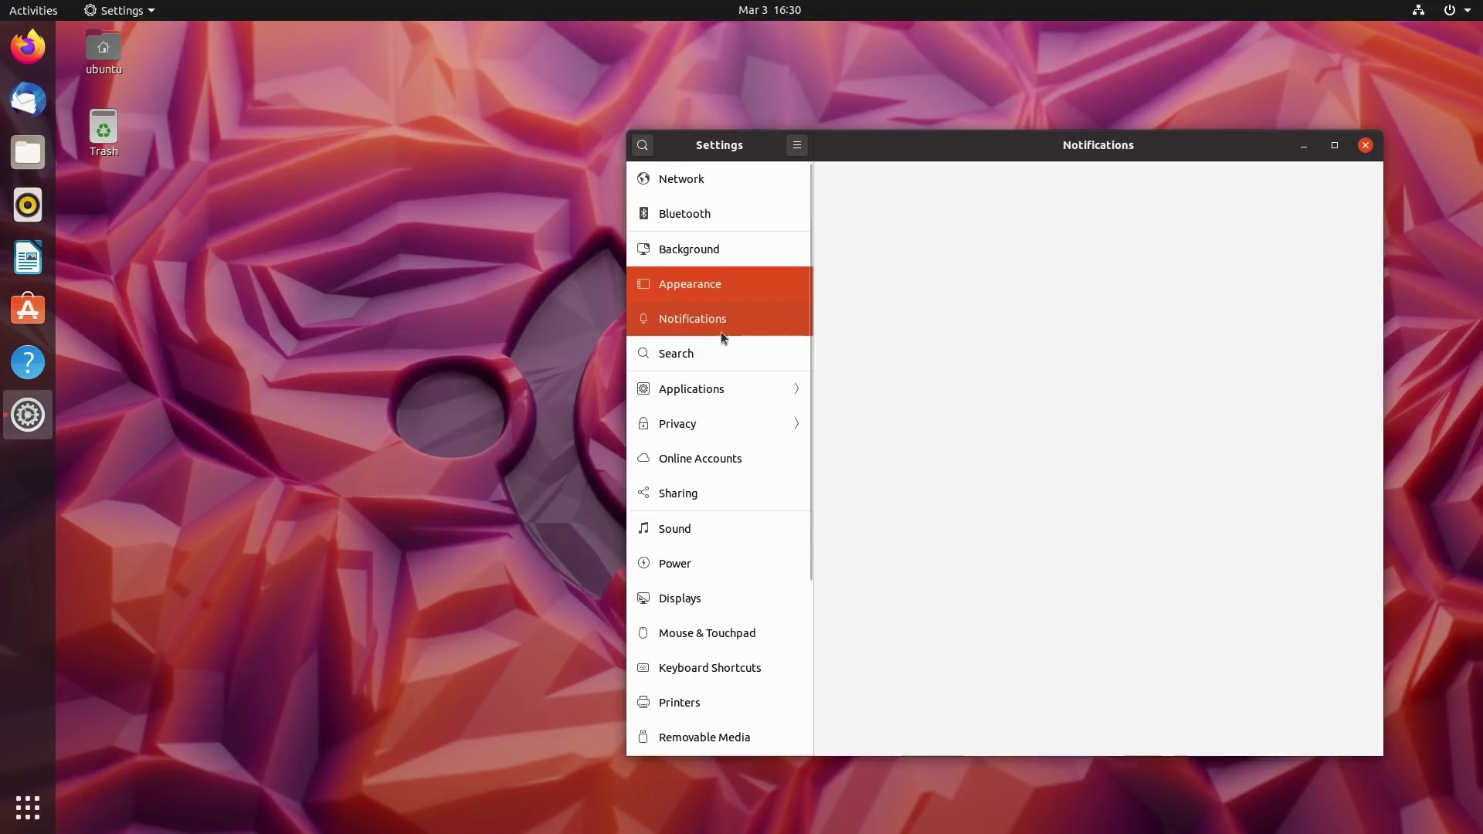
click(705, 353)
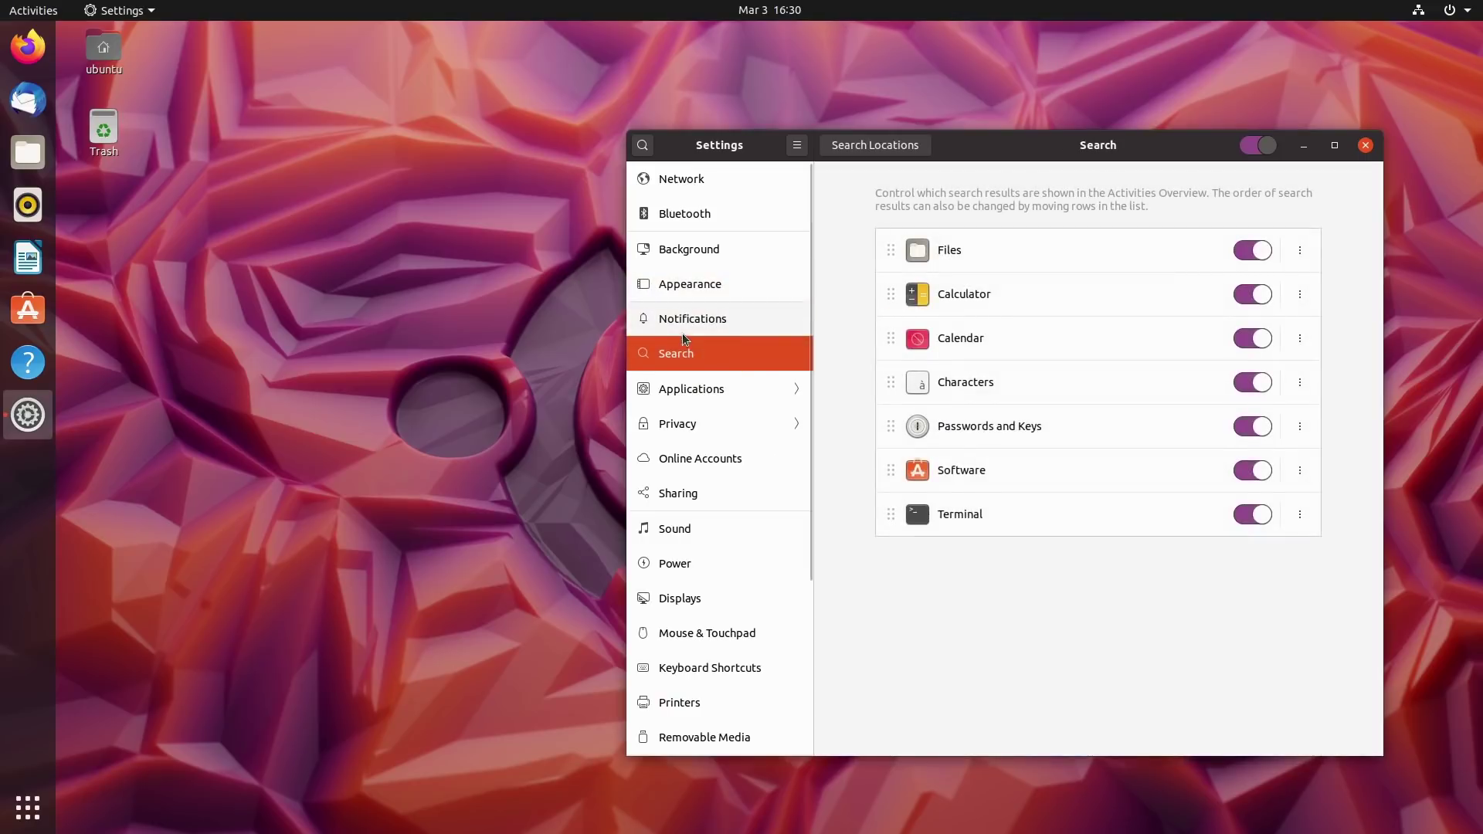
click(706, 320)
scroll(1192, 507, down, 3)
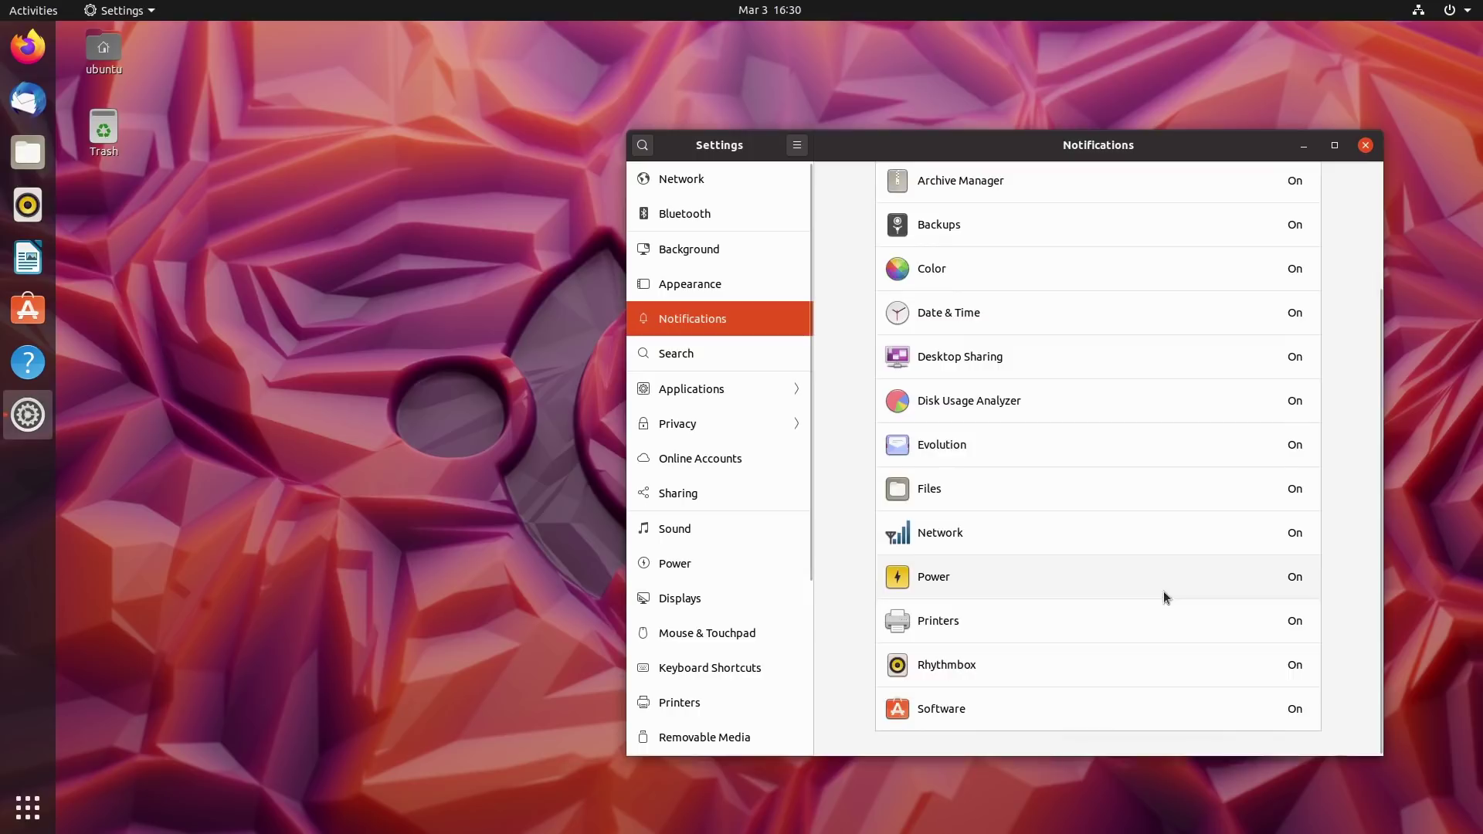
scroll(1163, 590, up, 3)
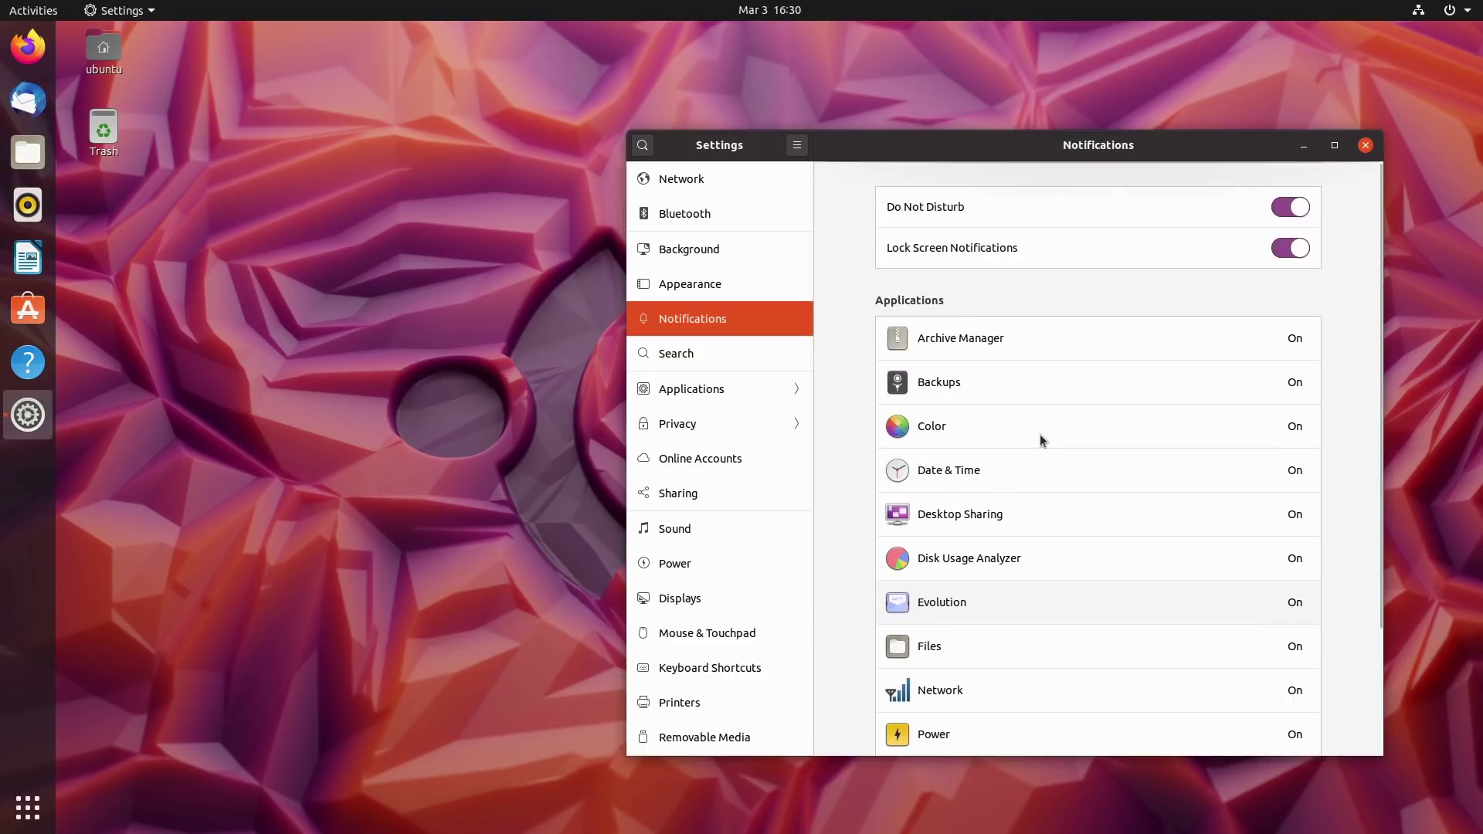
Toggle Do Not Disturb and Lock Screen Notifications off and back on, then scroll the app list.
click(1293, 215)
click(1292, 216)
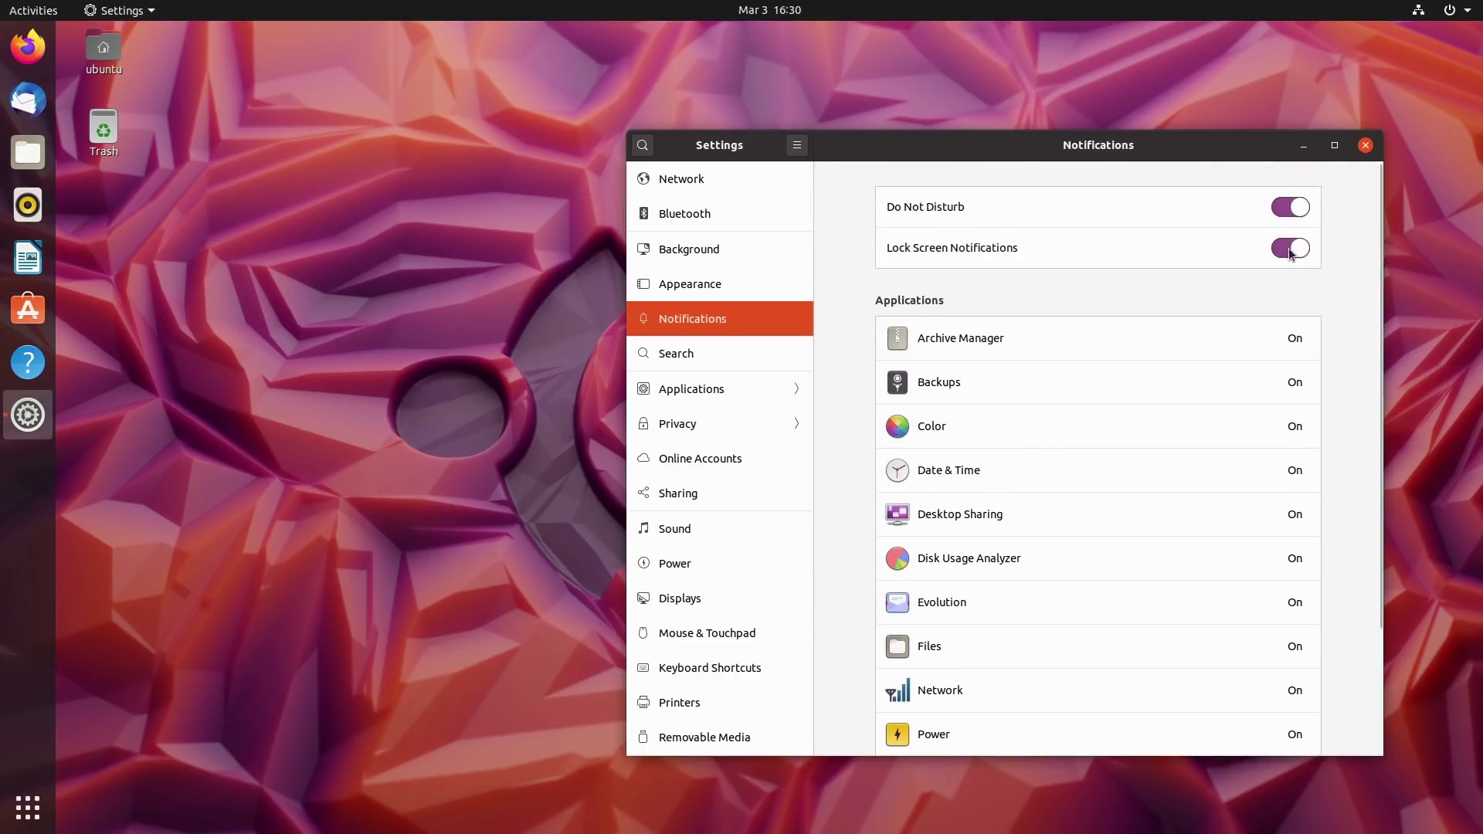
click(1289, 252)
click(1289, 252)
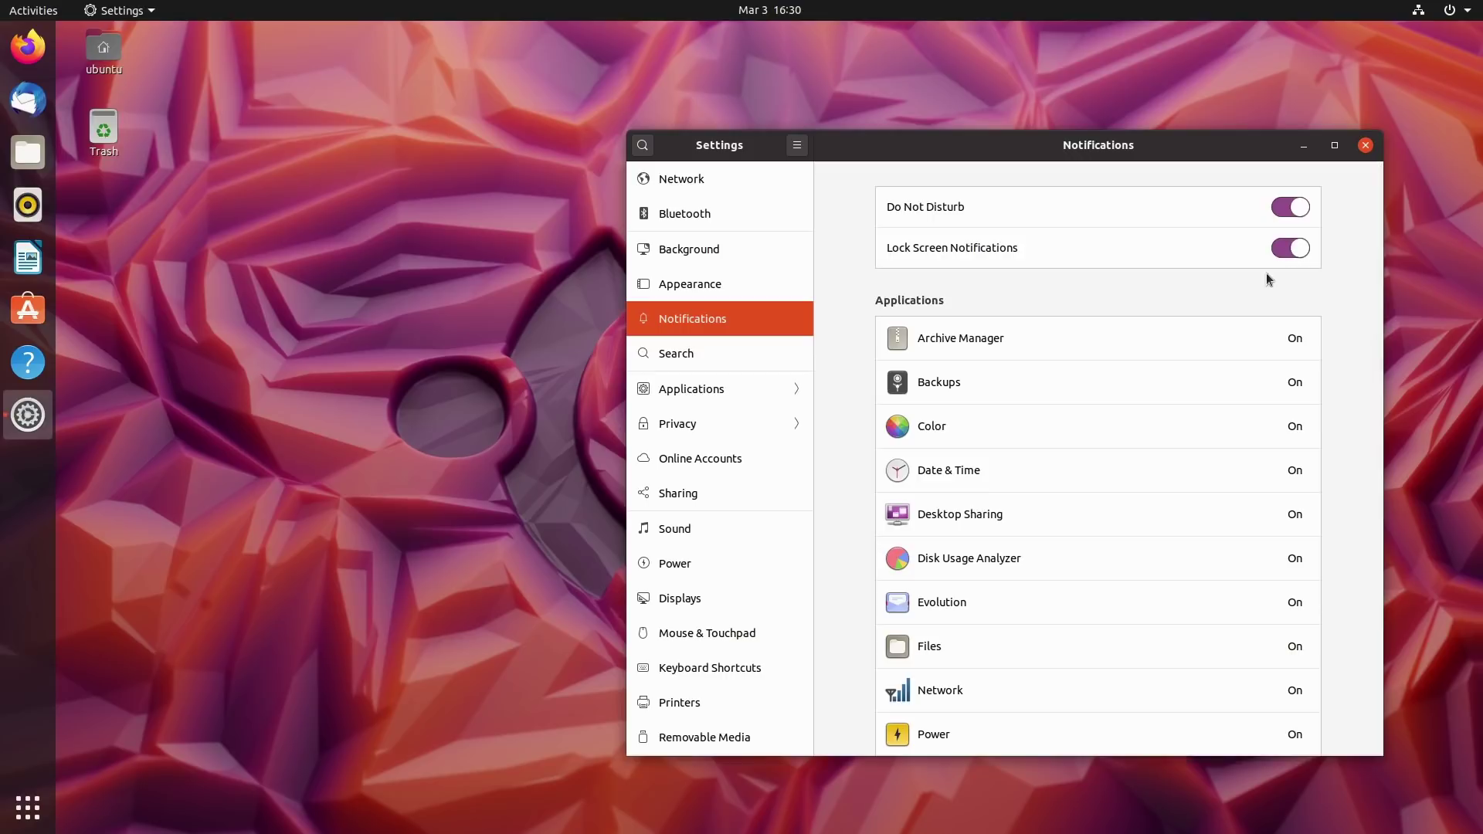
scroll(1208, 342, down, 4)
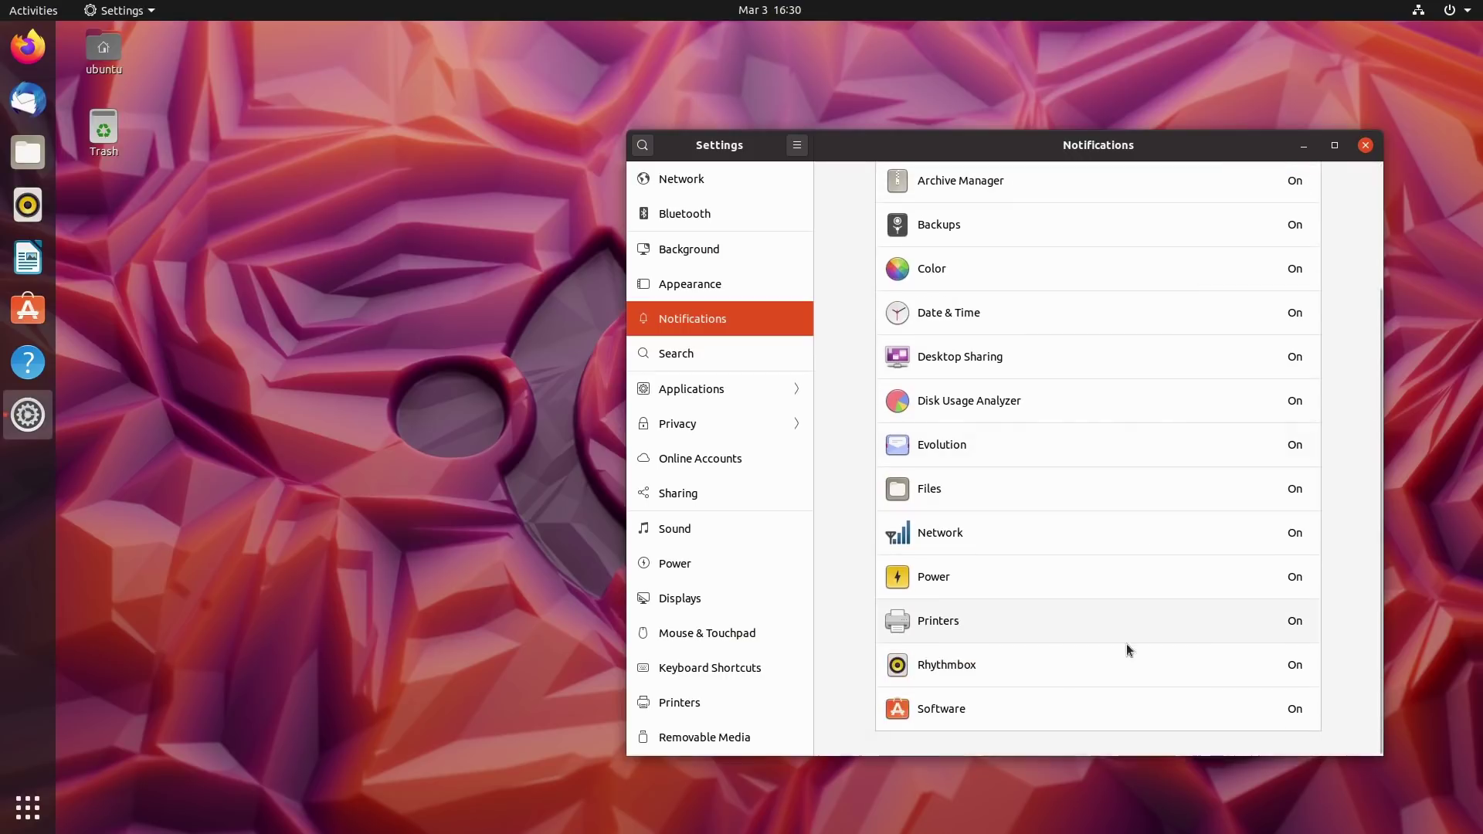
scroll(1088, 386, up, 4)
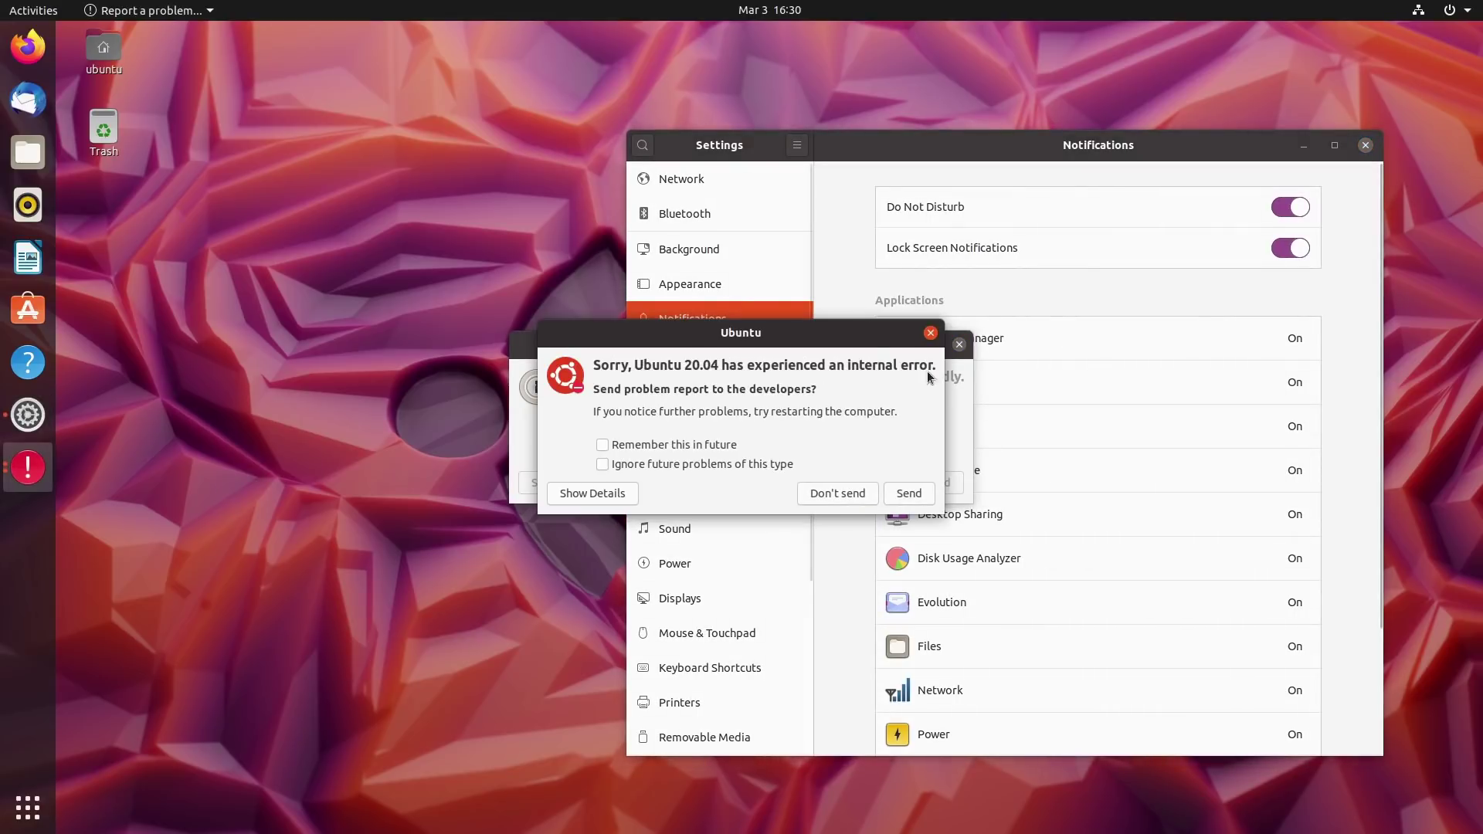
Move the error report aside, view the Xorg crash details, and decline to send it.
drag(831, 327, 1262, 265)
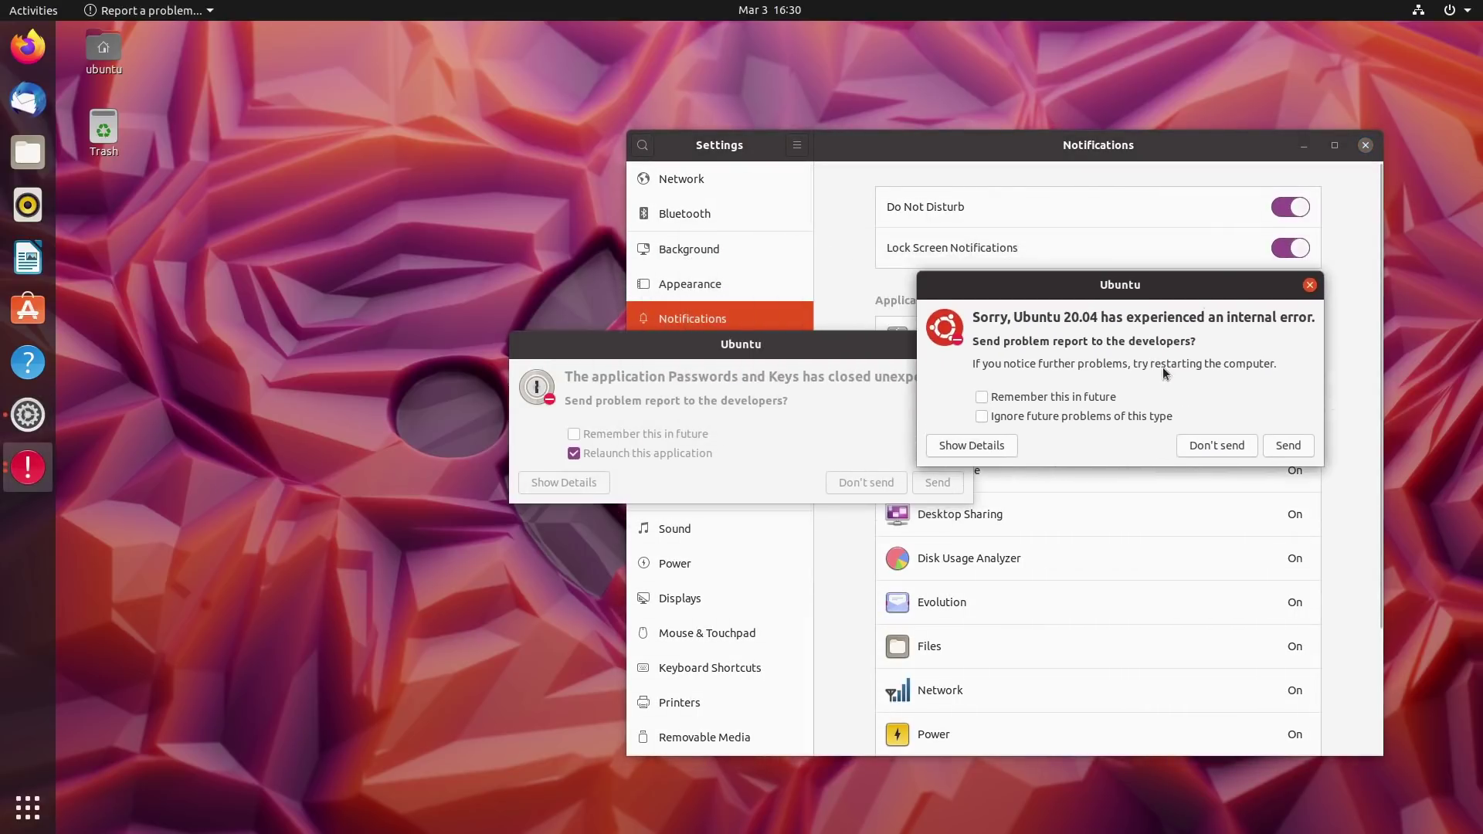
click(984, 445)
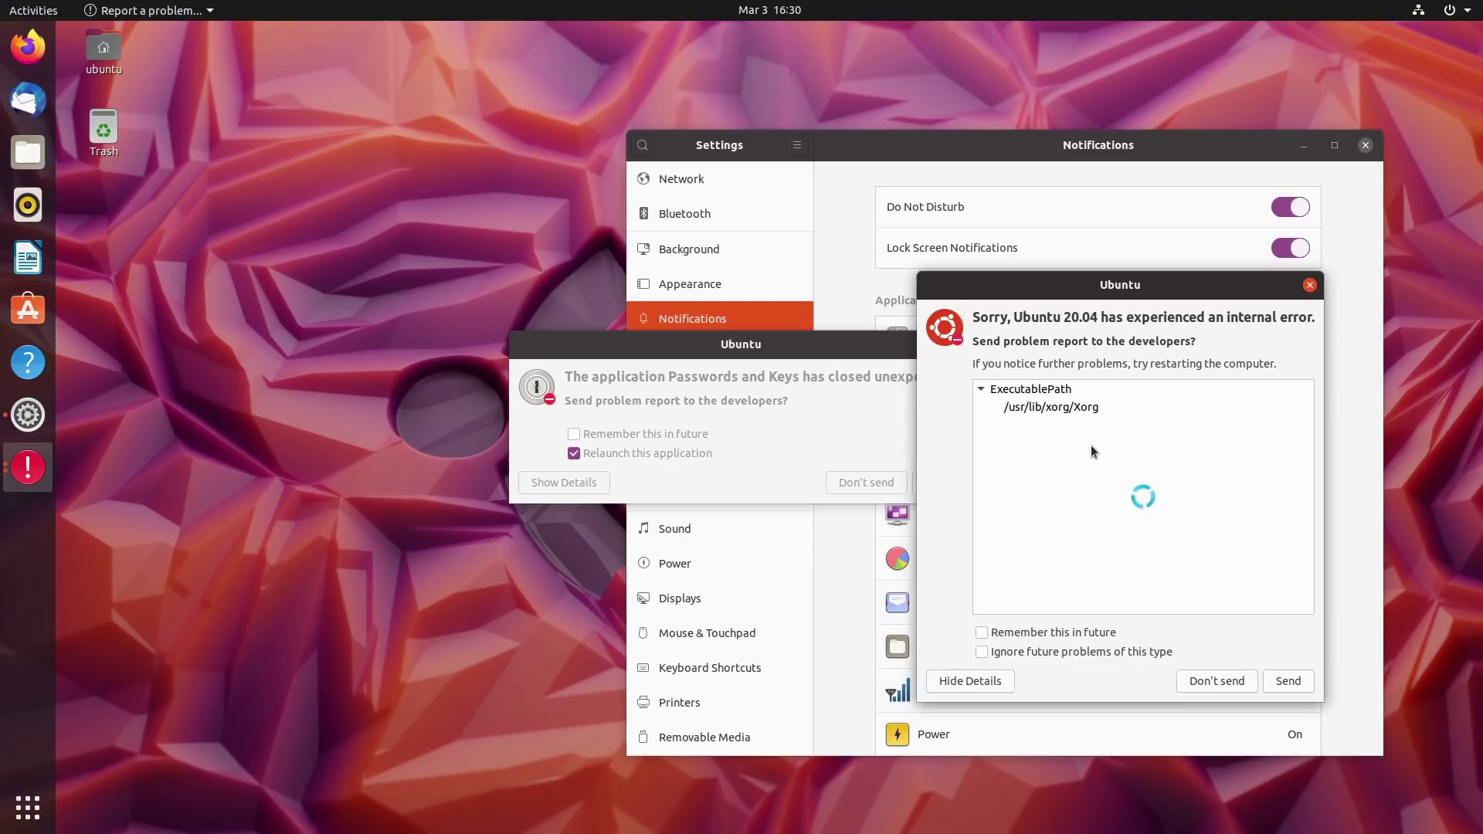
click(1229, 675)
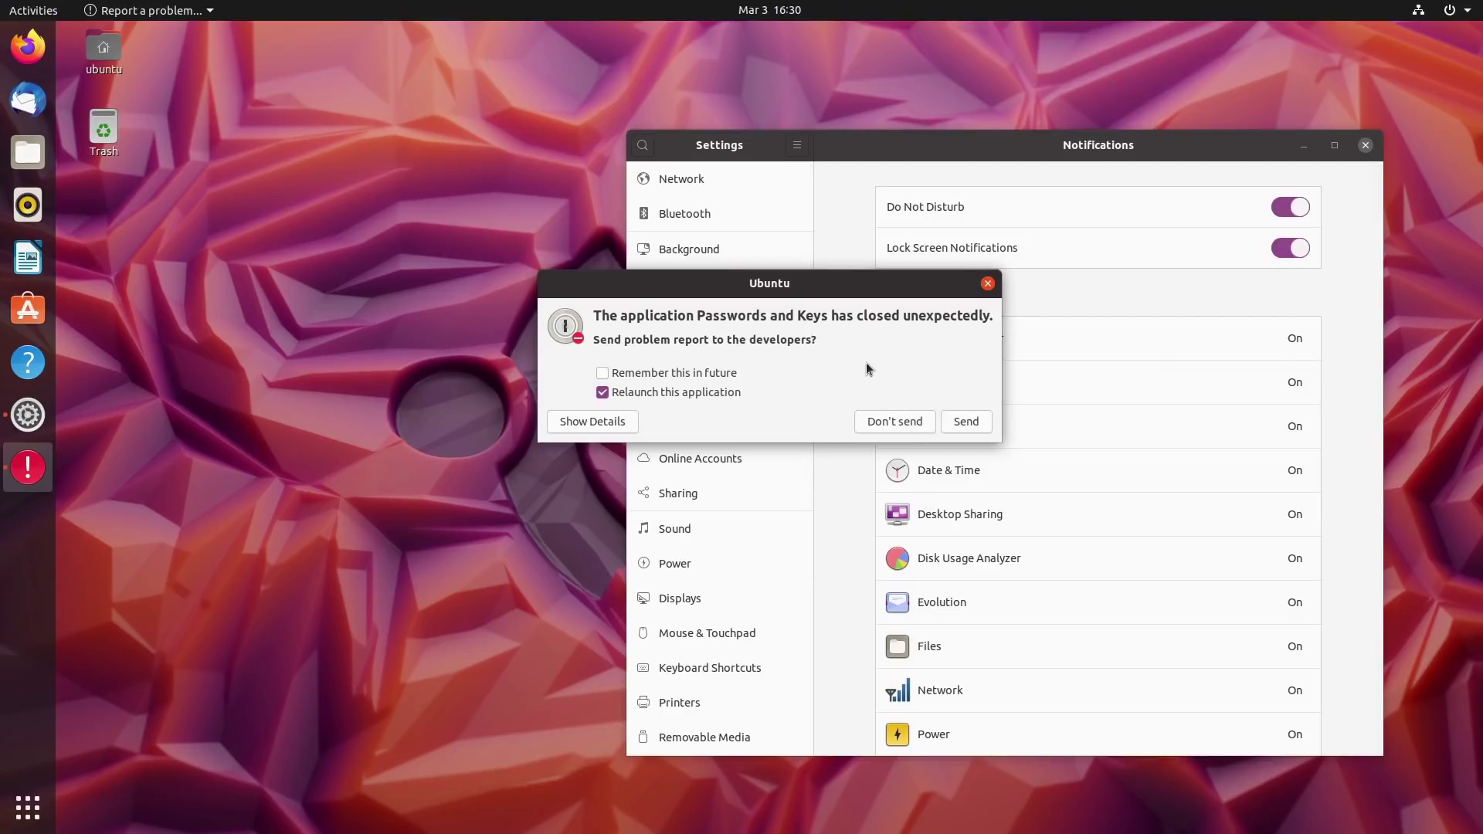
Send the Passwords and Keys crash report, answering the Apport prompts and authenticating with the password.
click(596, 421)
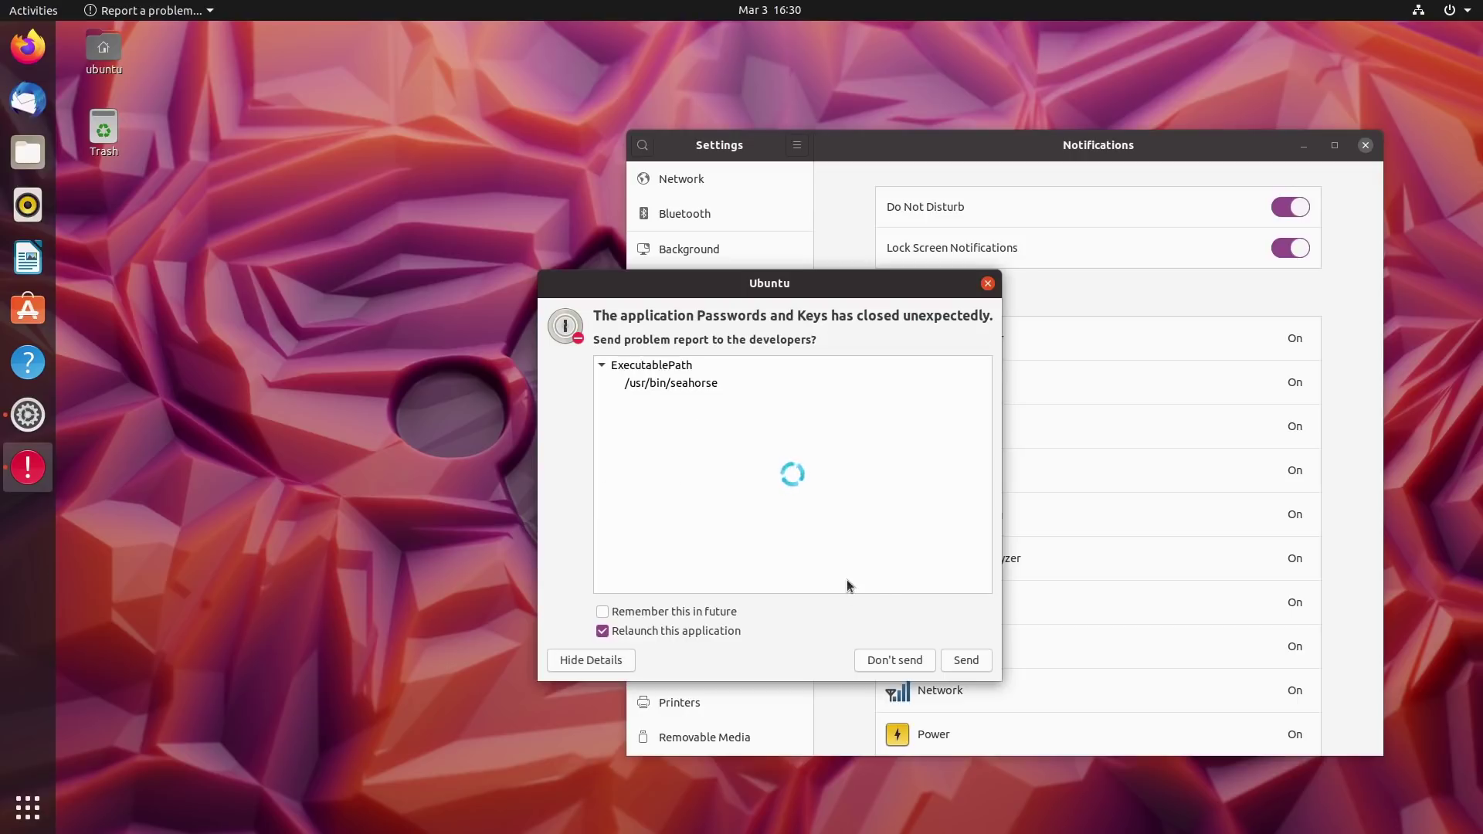
click(970, 661)
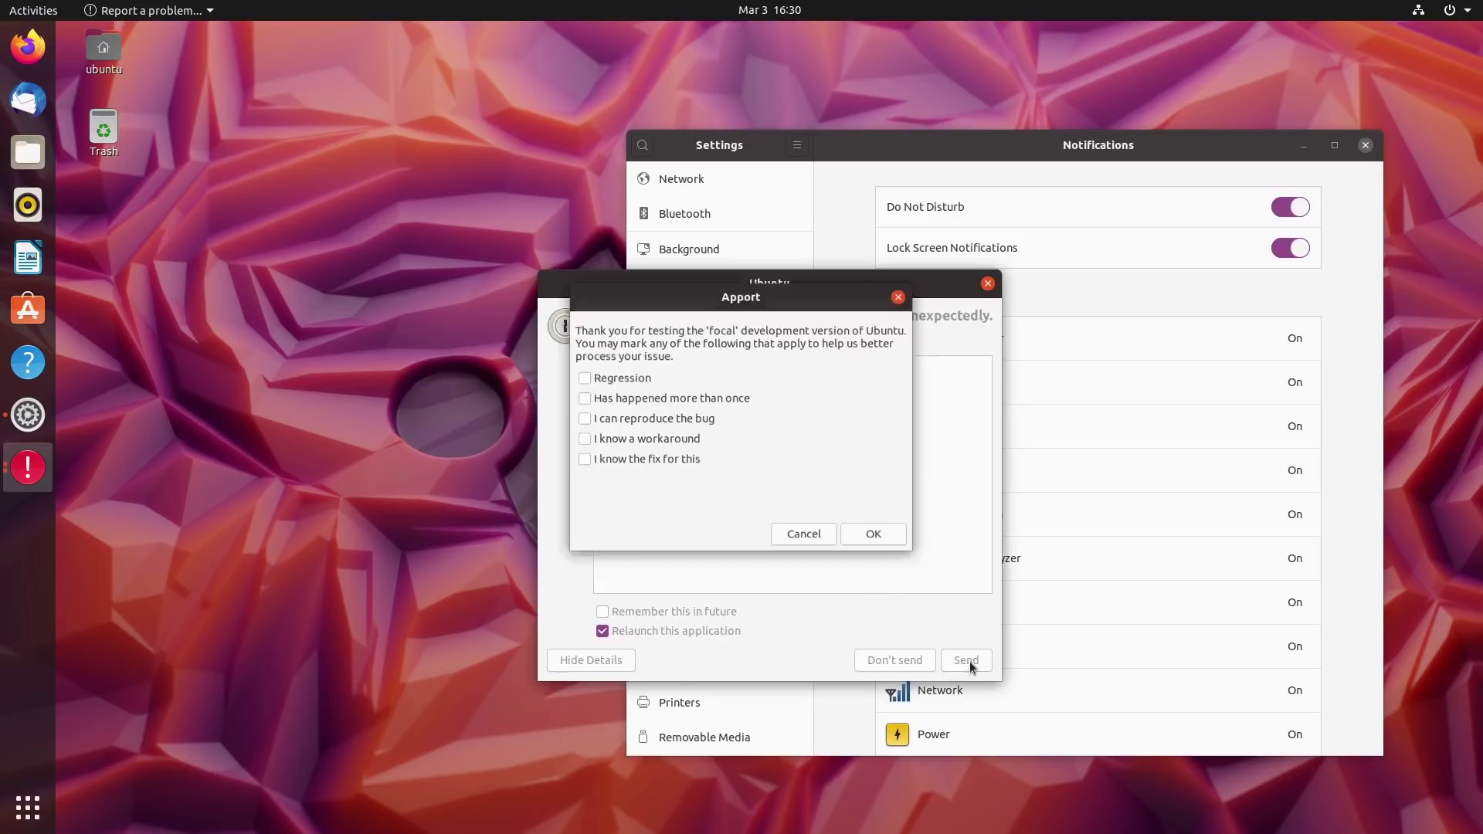
click(892, 540)
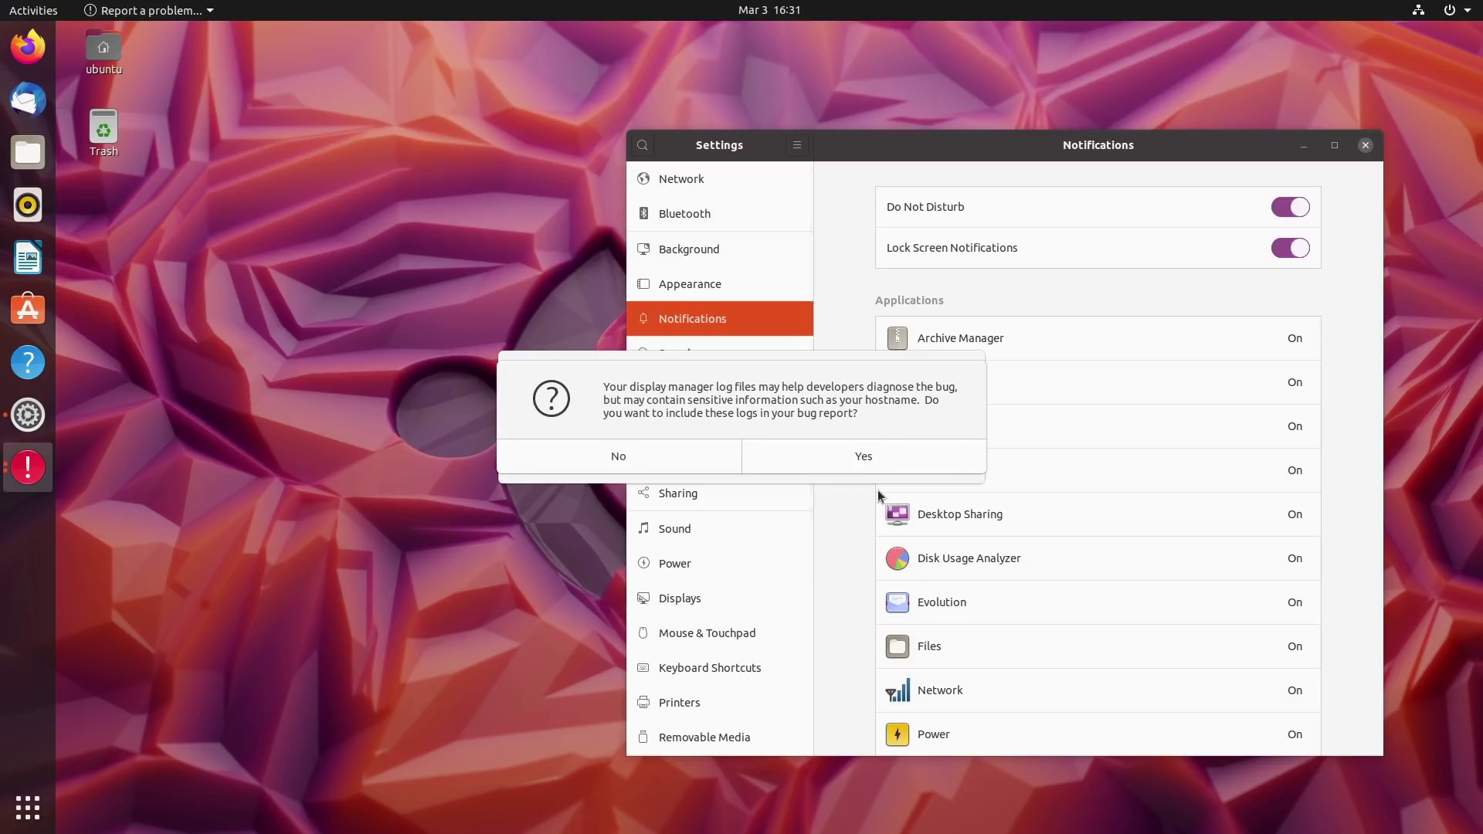
click(879, 465)
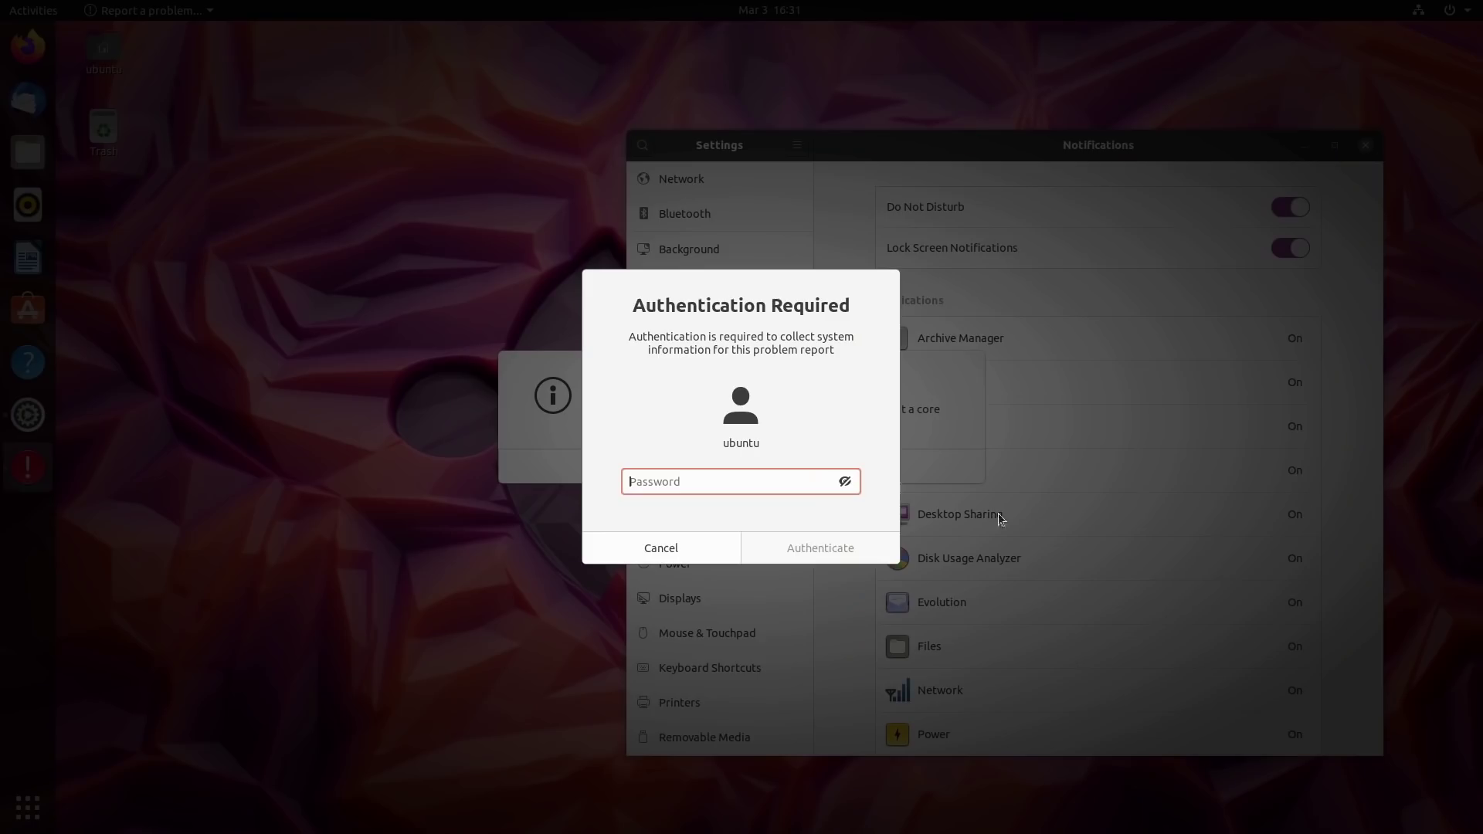
text(ubuntu)
key(Return)
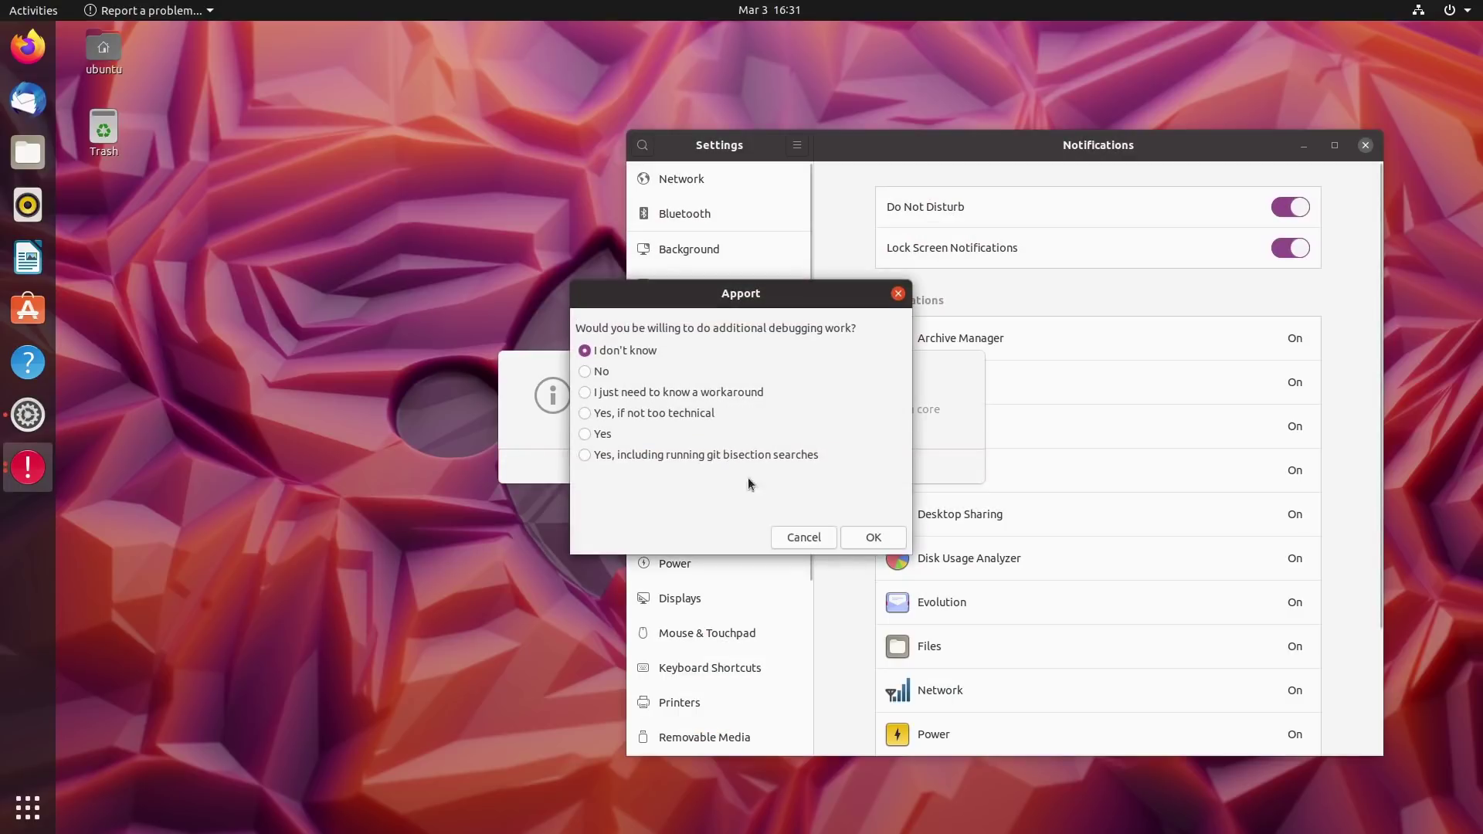
click(871, 537)
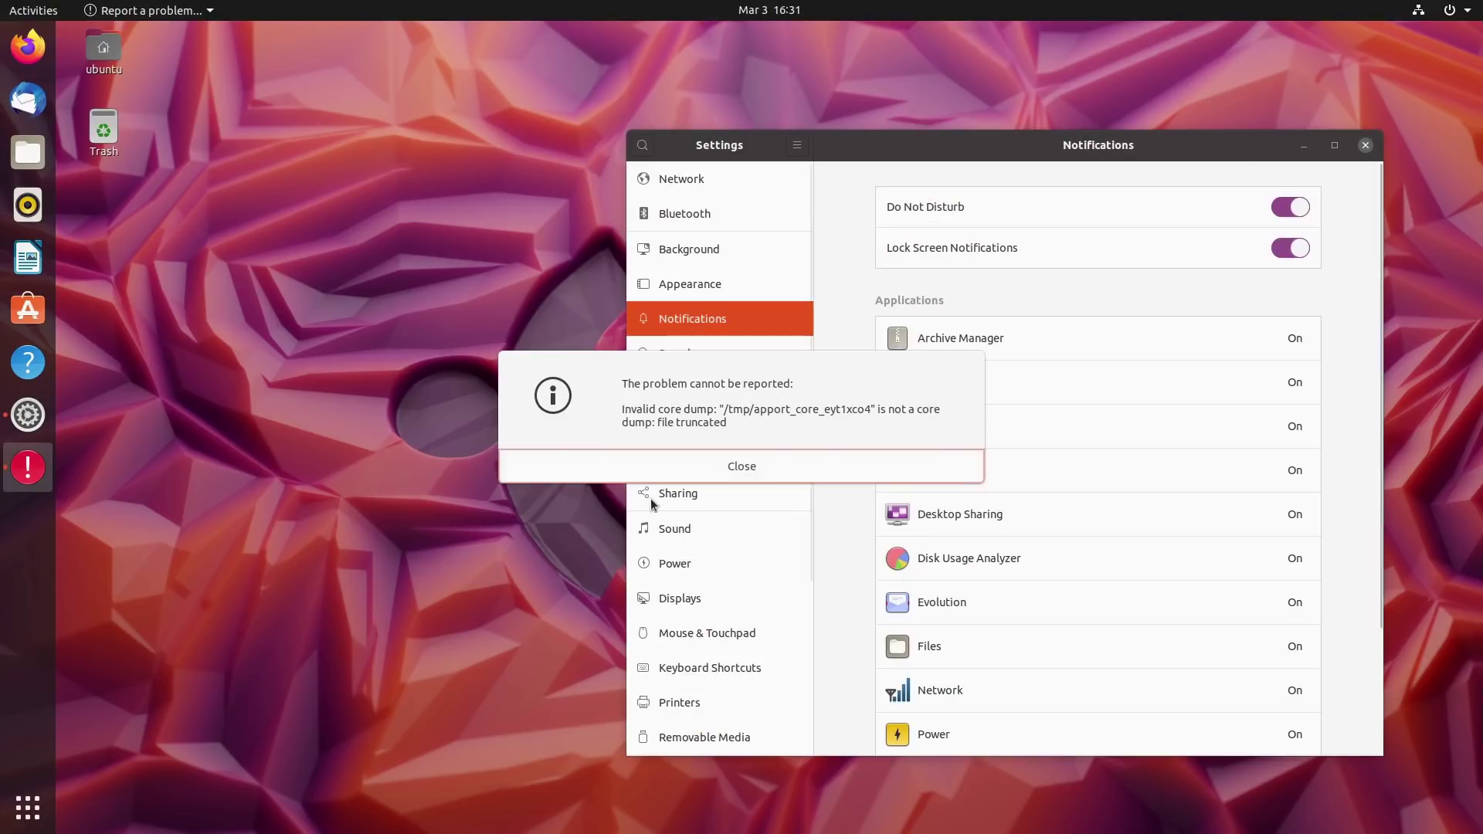
click(739, 466)
Decline the new internal error report and cancel its bug report checklist.
click(573, 503)
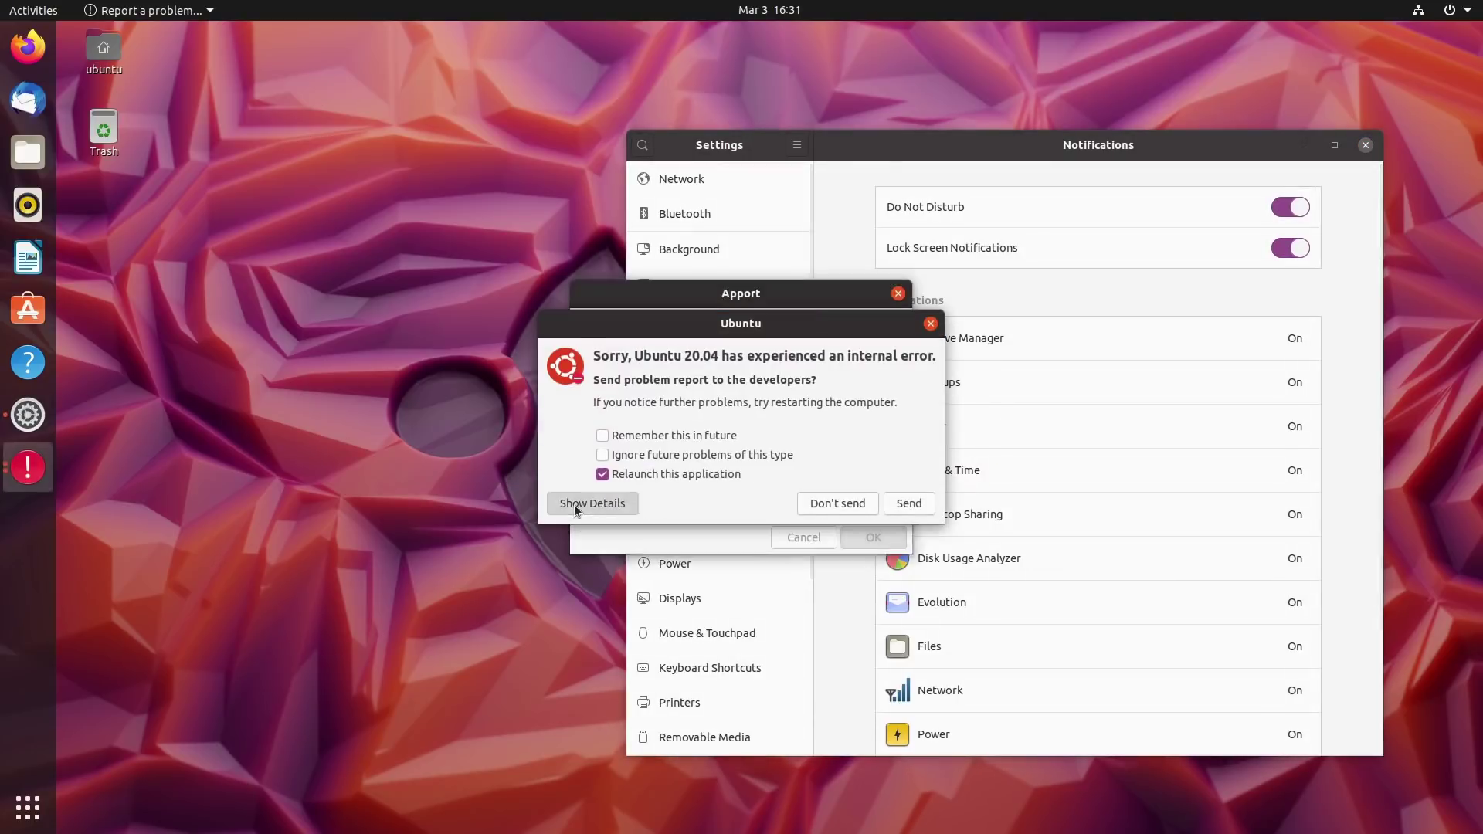
click(855, 738)
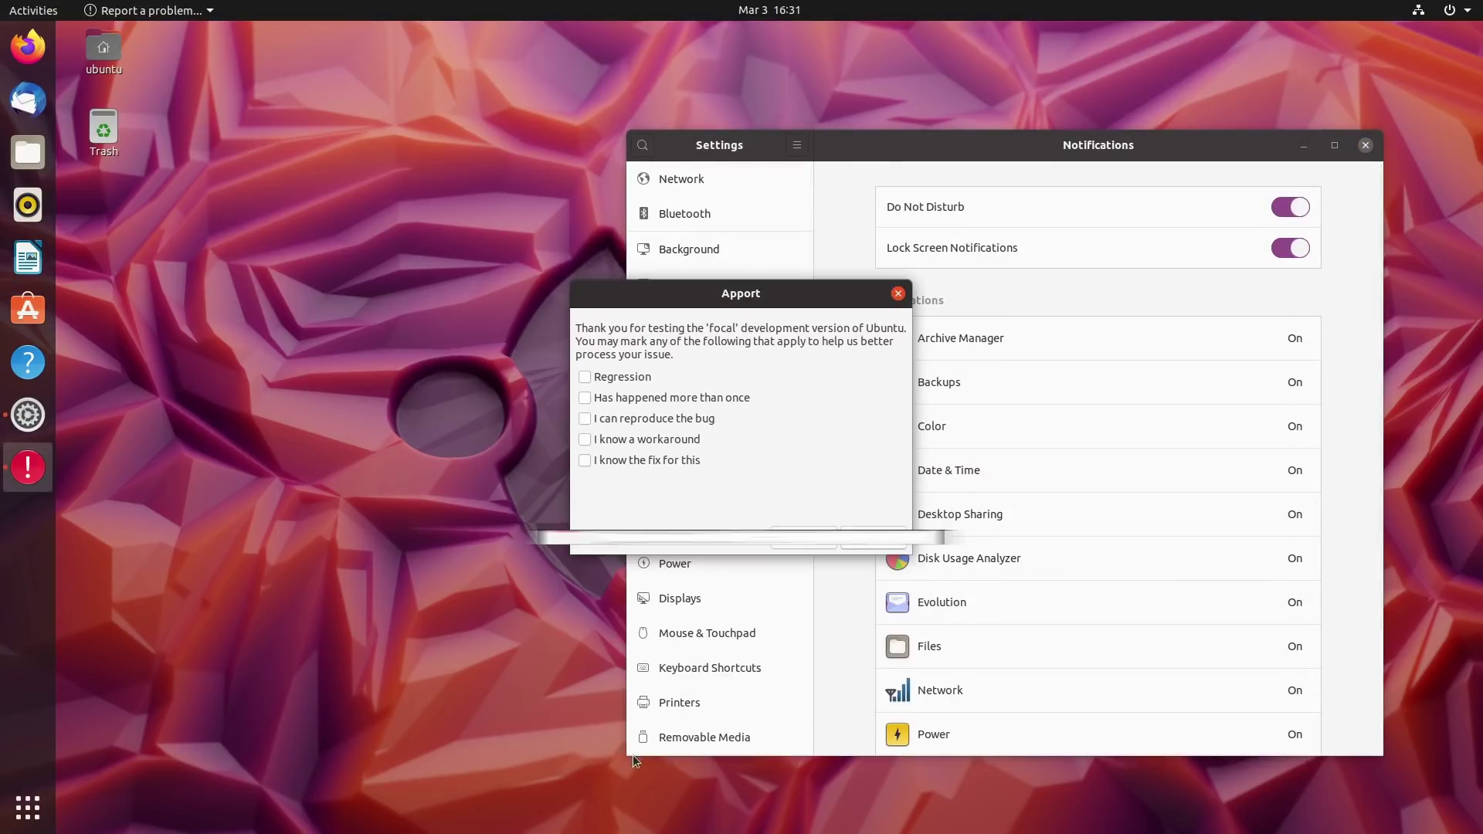
click(802, 537)
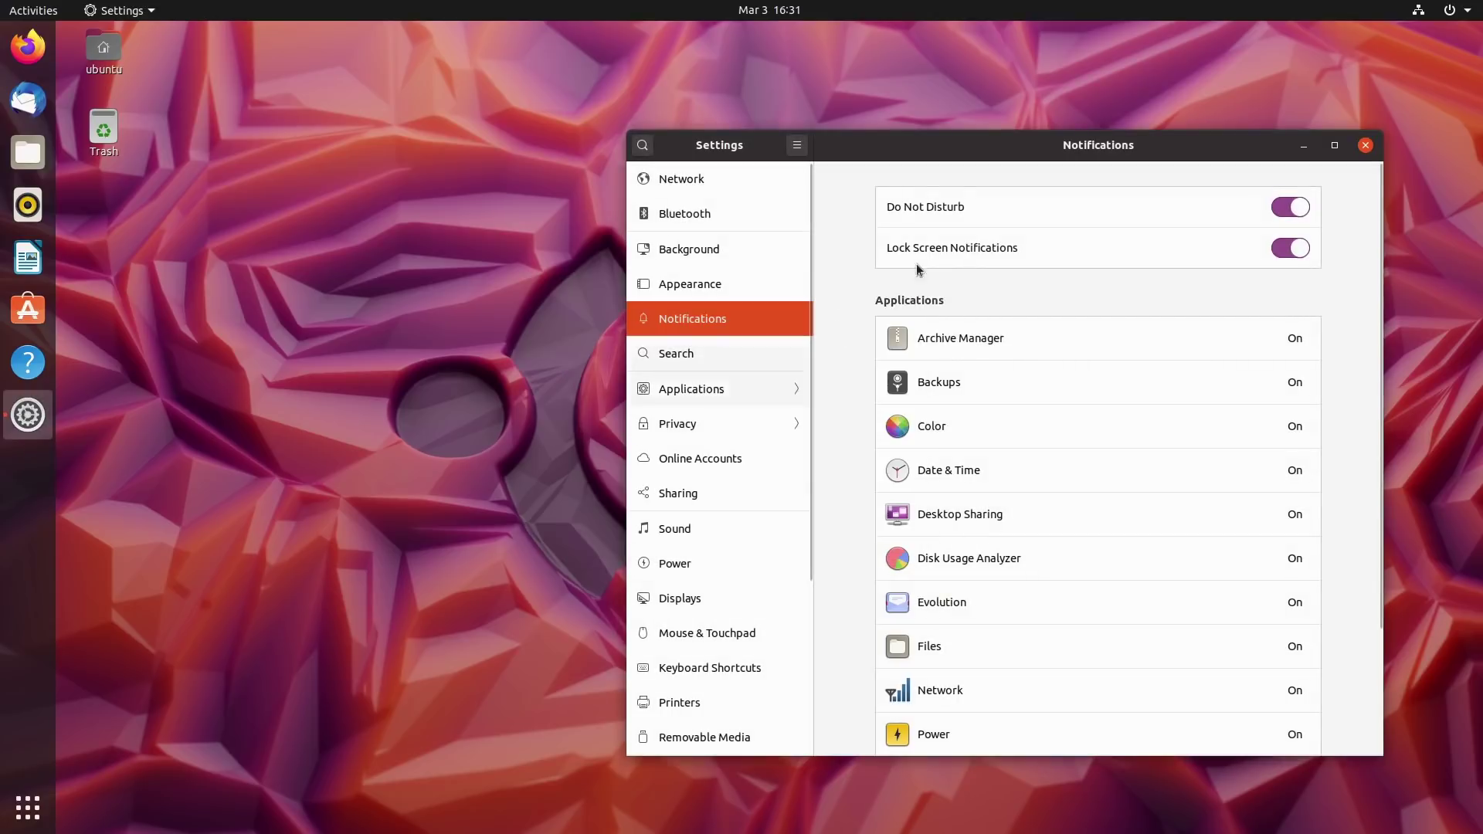
Browse Search and the AisleRiot and Archive Manager app settings, cancelling the recurring bug checklist.
click(677, 354)
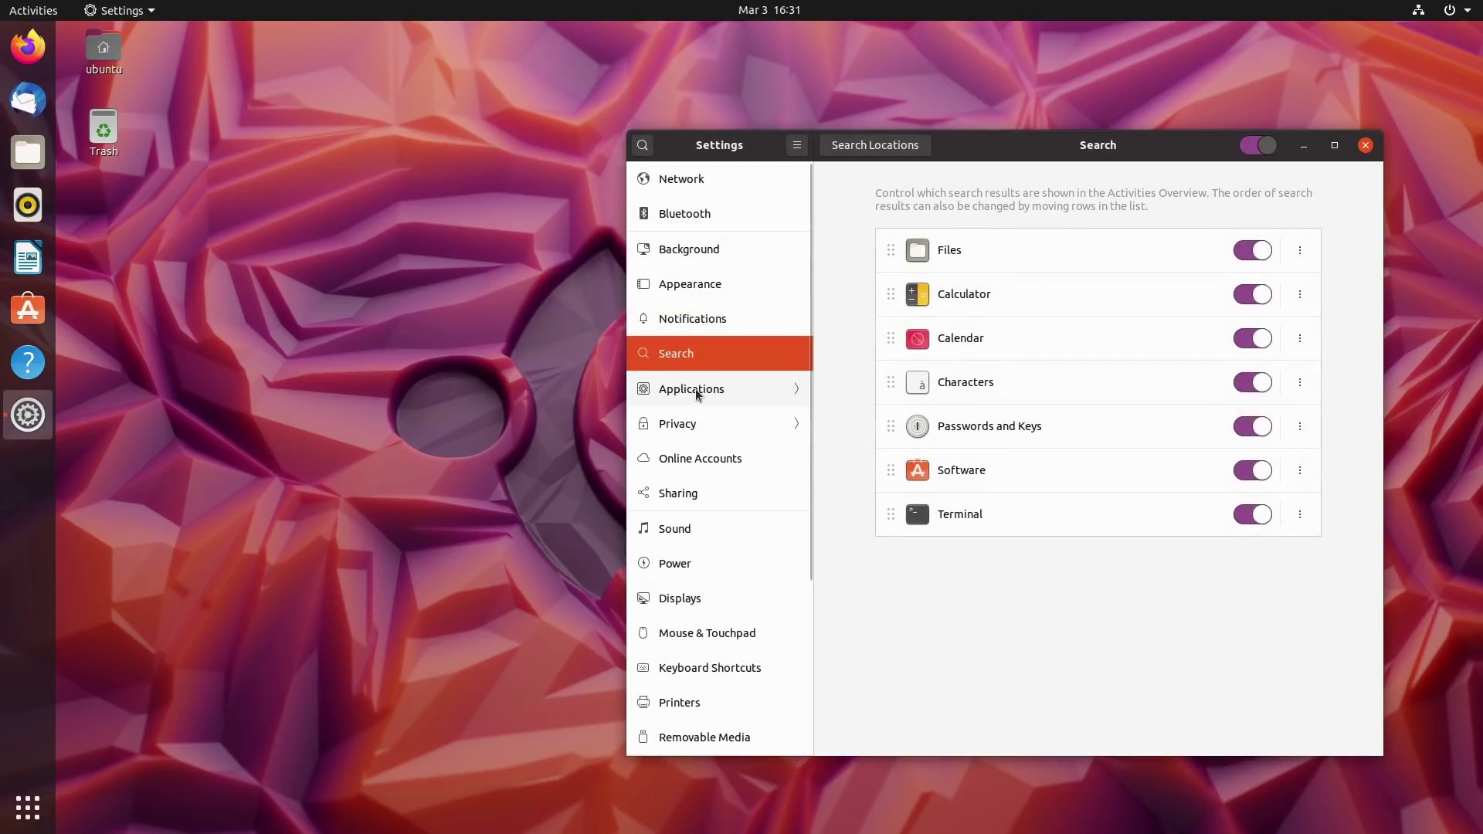
click(691, 388)
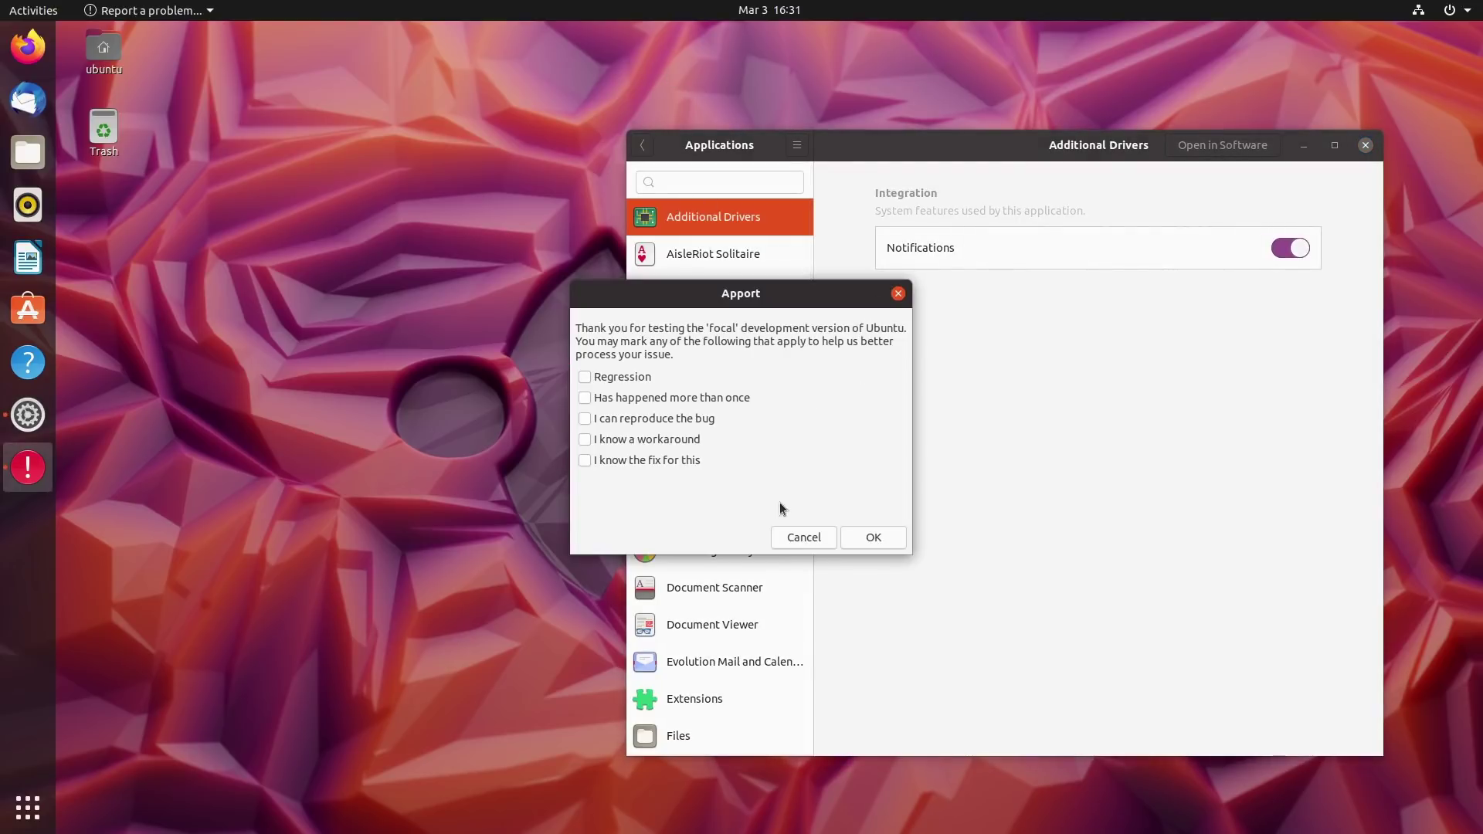
click(801, 539)
click(705, 253)
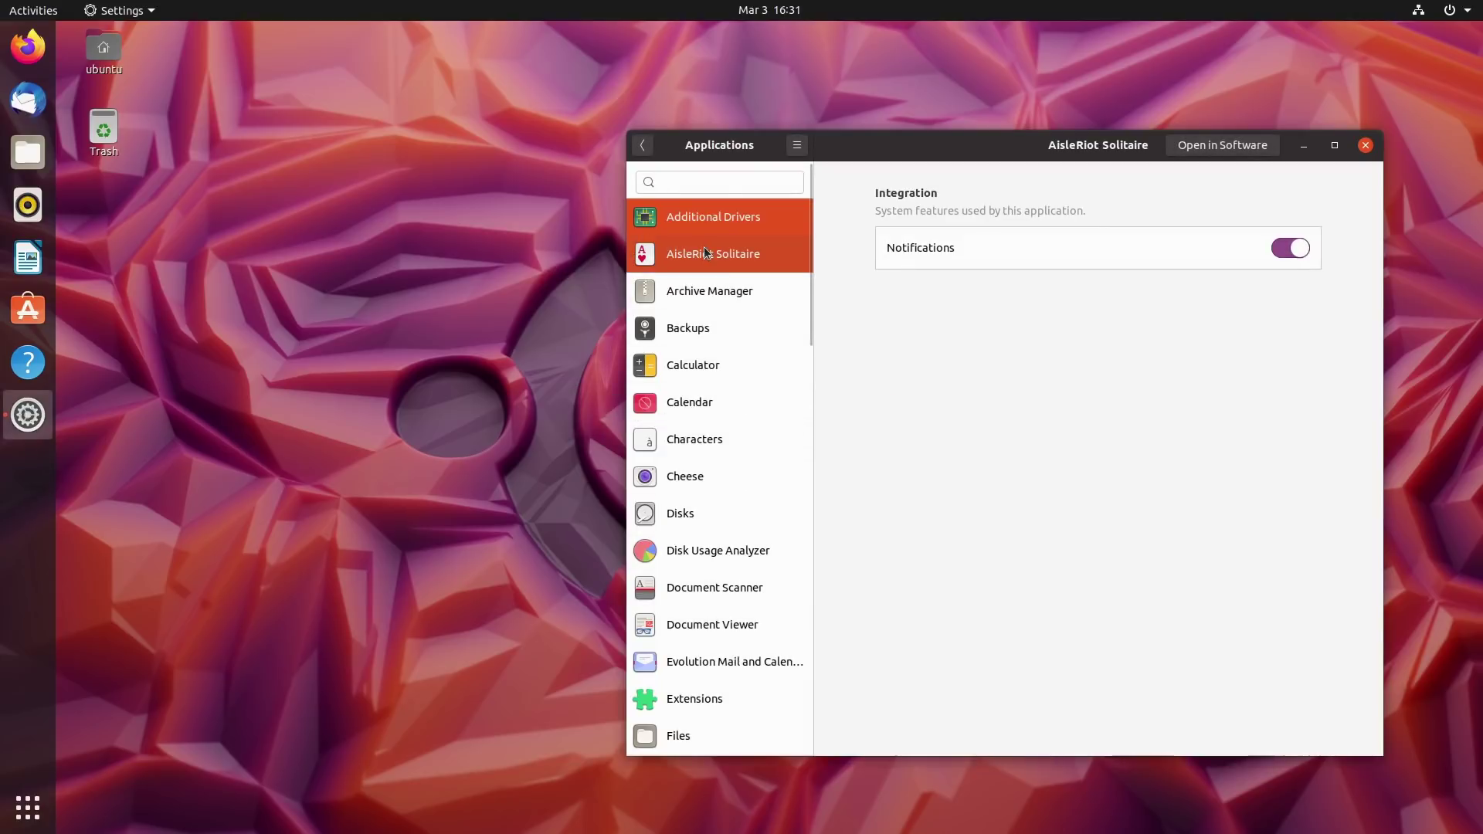
click(707, 293)
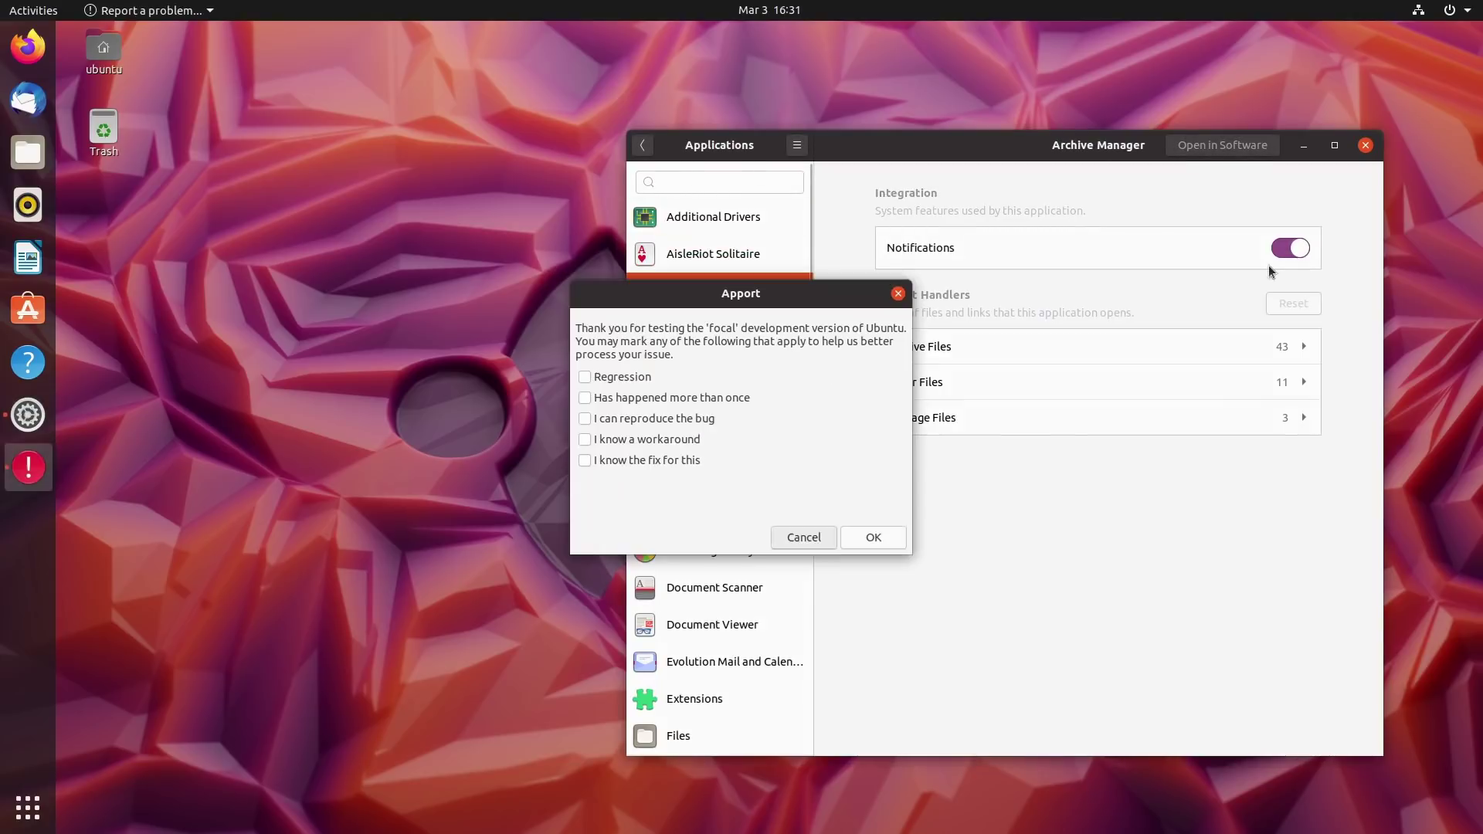
click(804, 538)
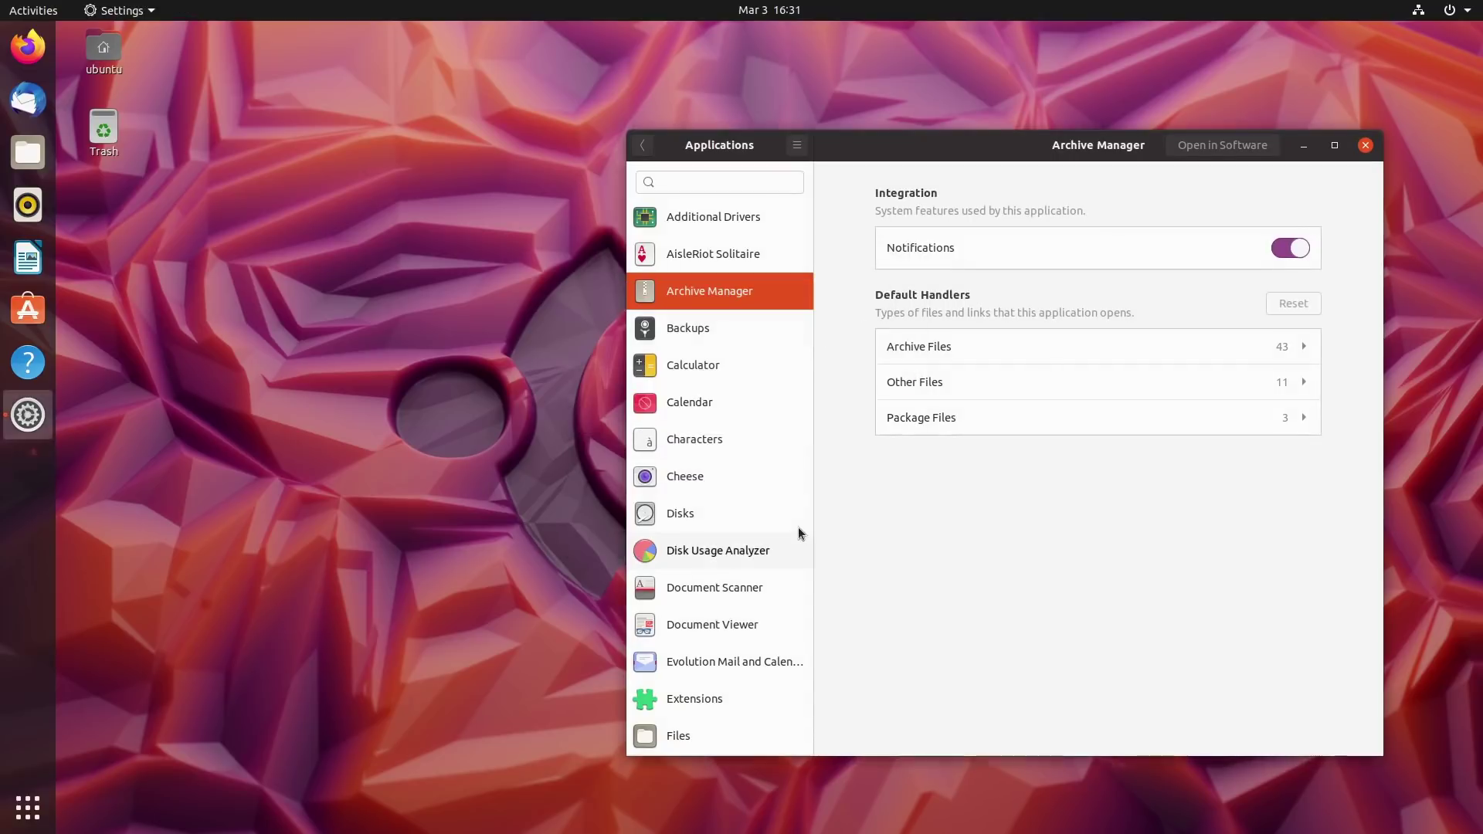
click(646, 146)
View the Privacy section's Location Services and Connectivity pages, then return to the main list.
click(695, 431)
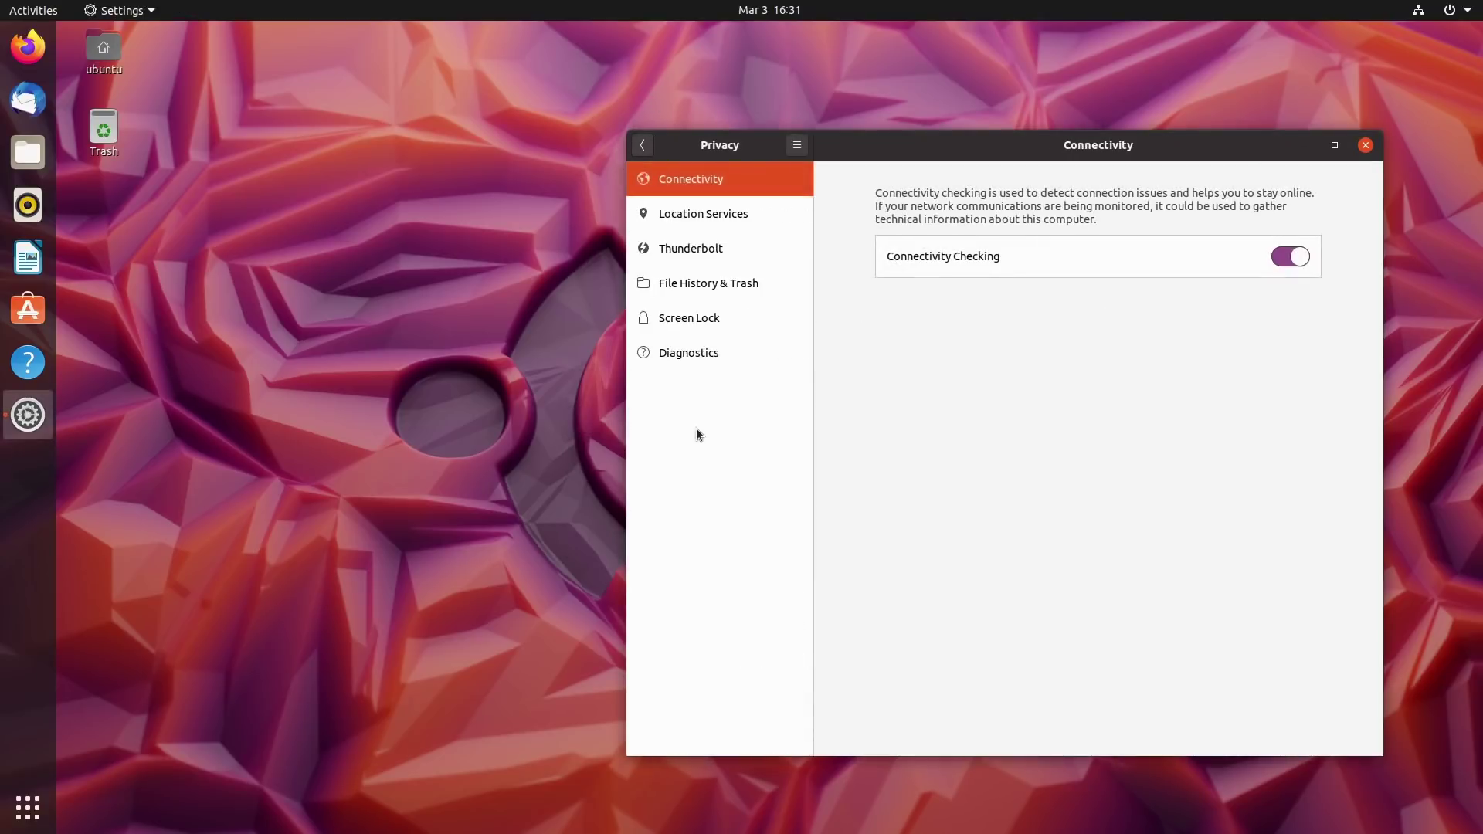
click(743, 221)
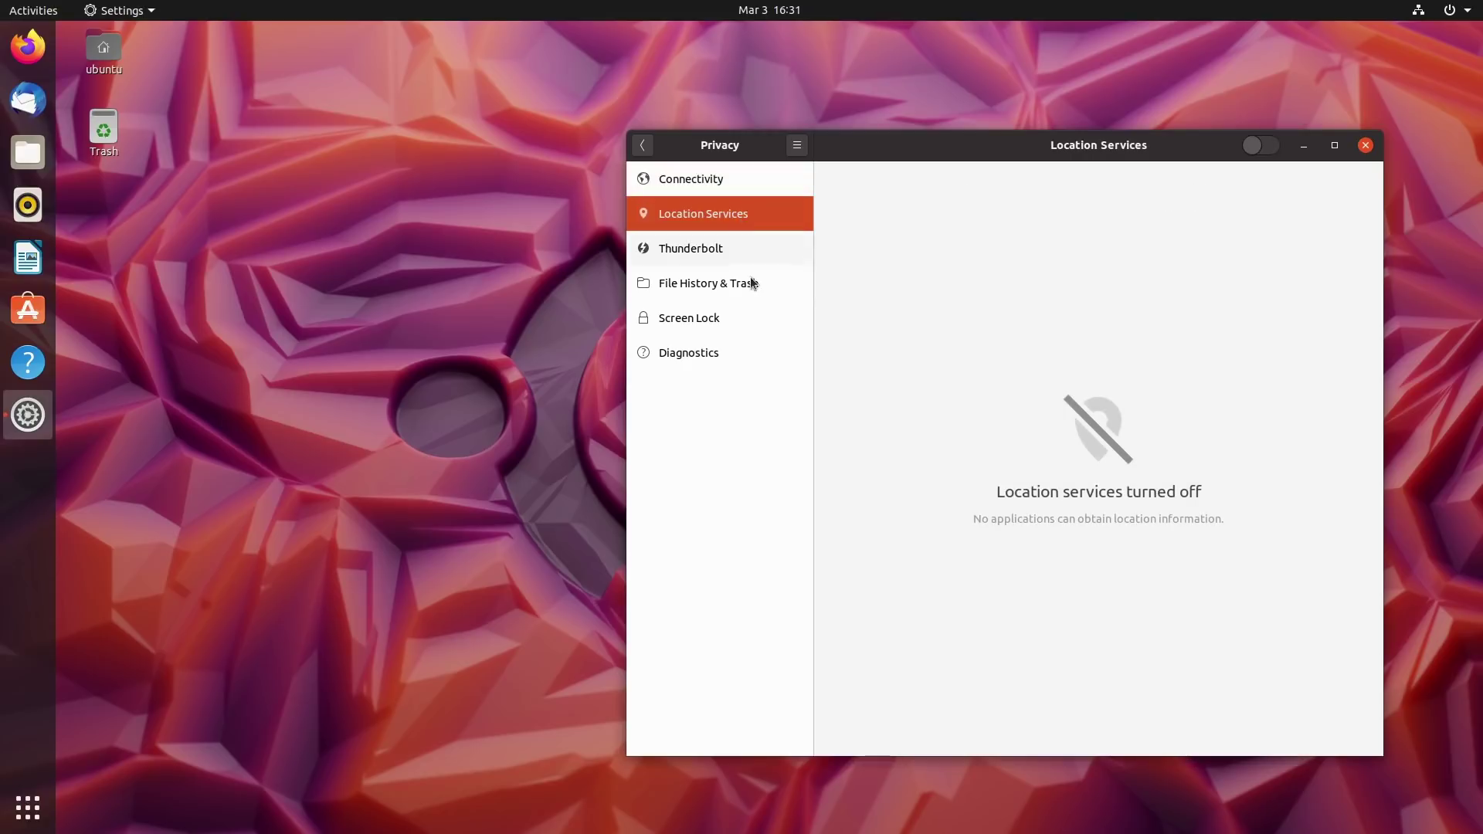
click(710, 176)
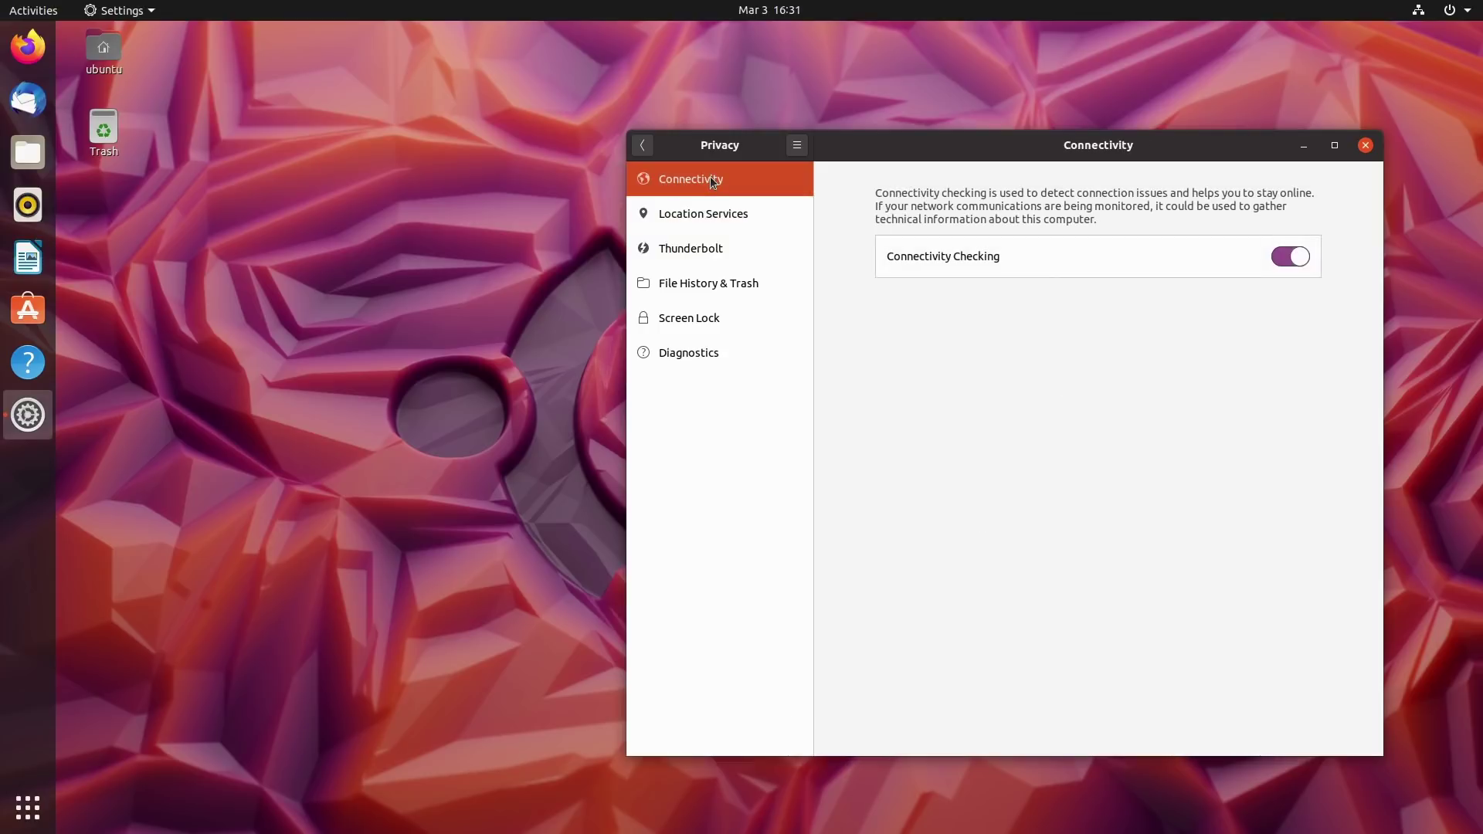
click(646, 146)
Look at the Default Applications settings, then close the Settings window.
scroll(688, 548, down, 3)
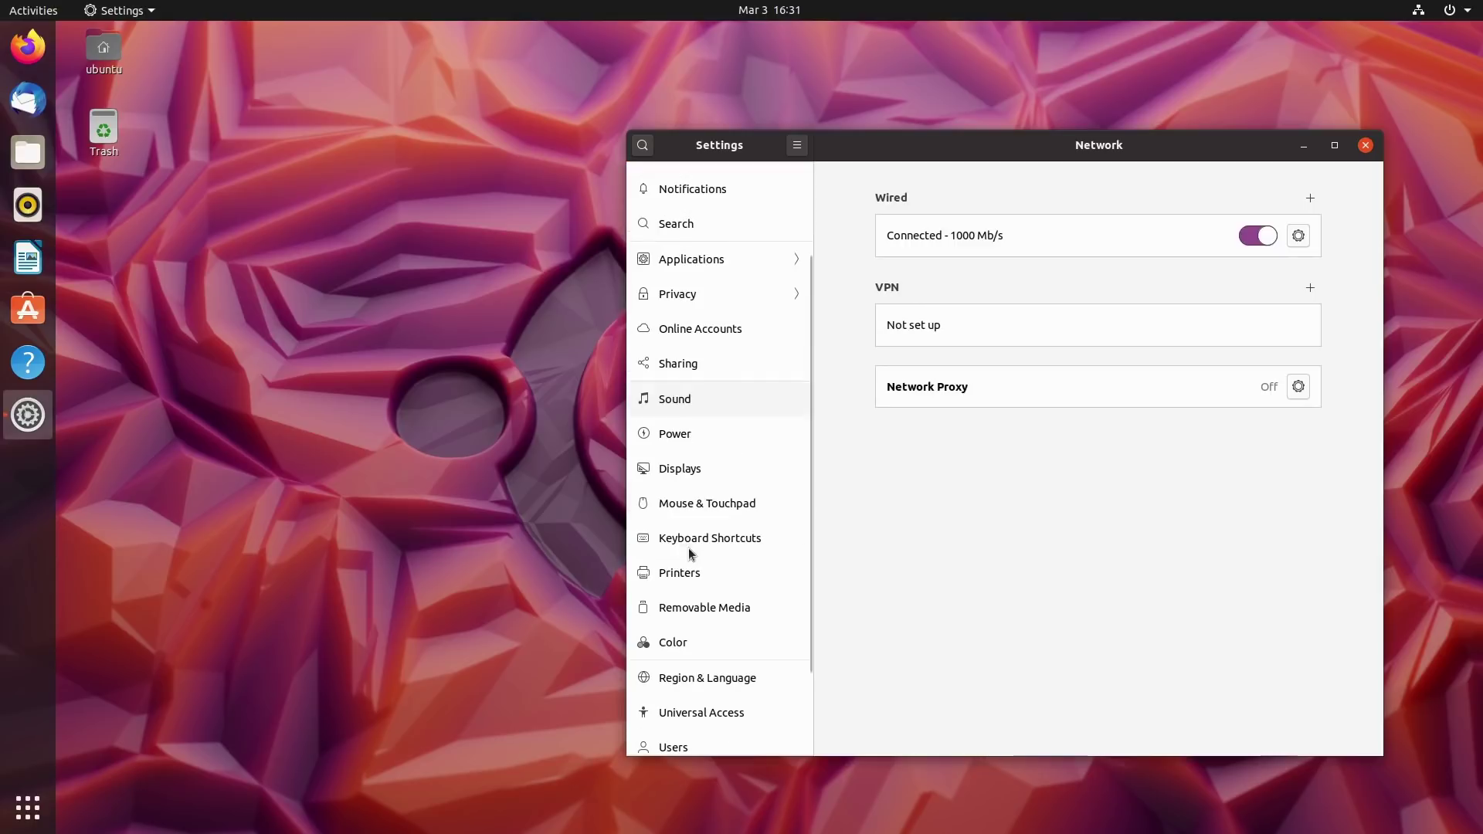
scroll(699, 618, down, 2)
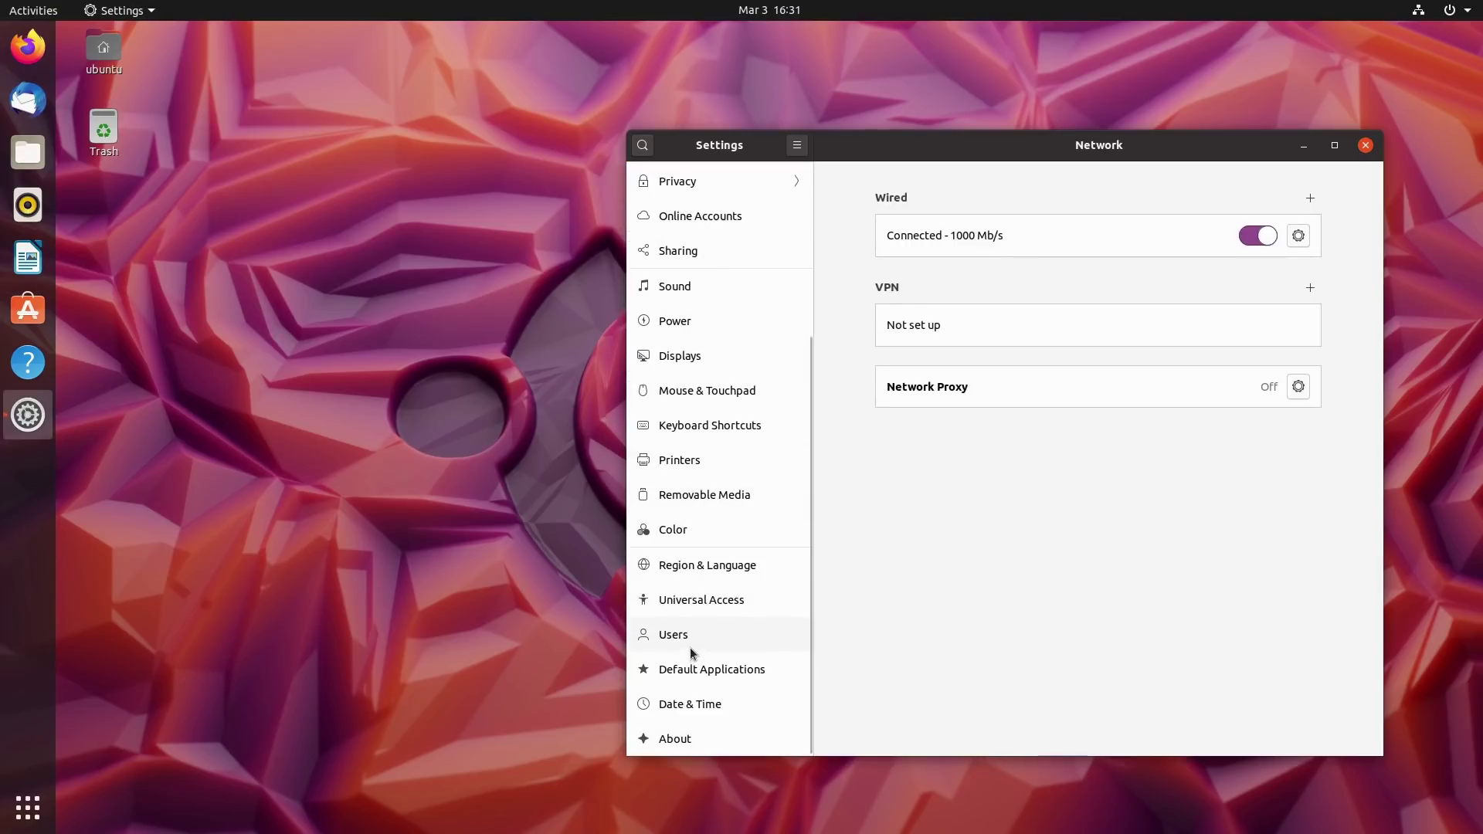
click(711, 675)
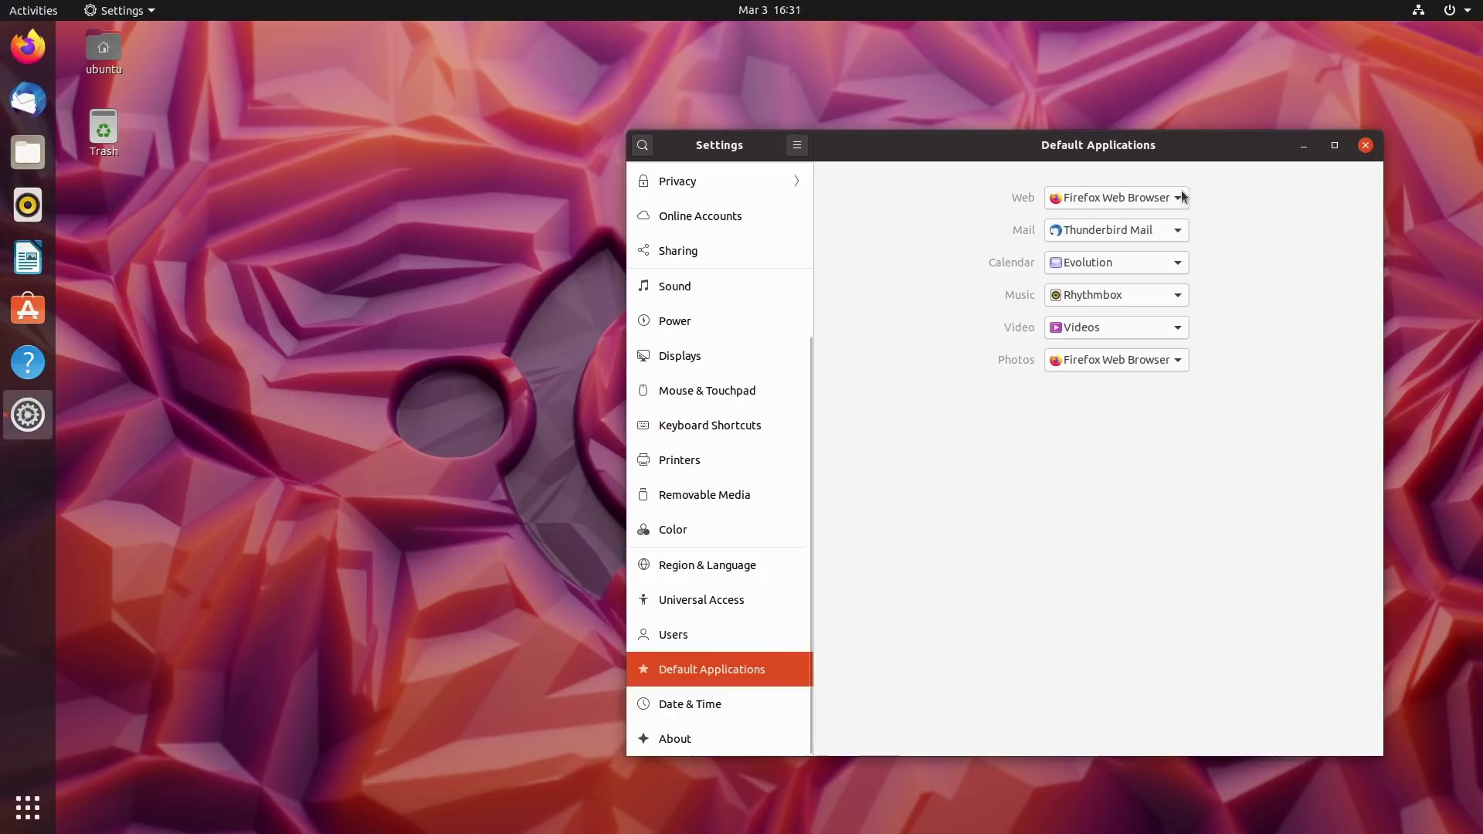
click(1365, 147)
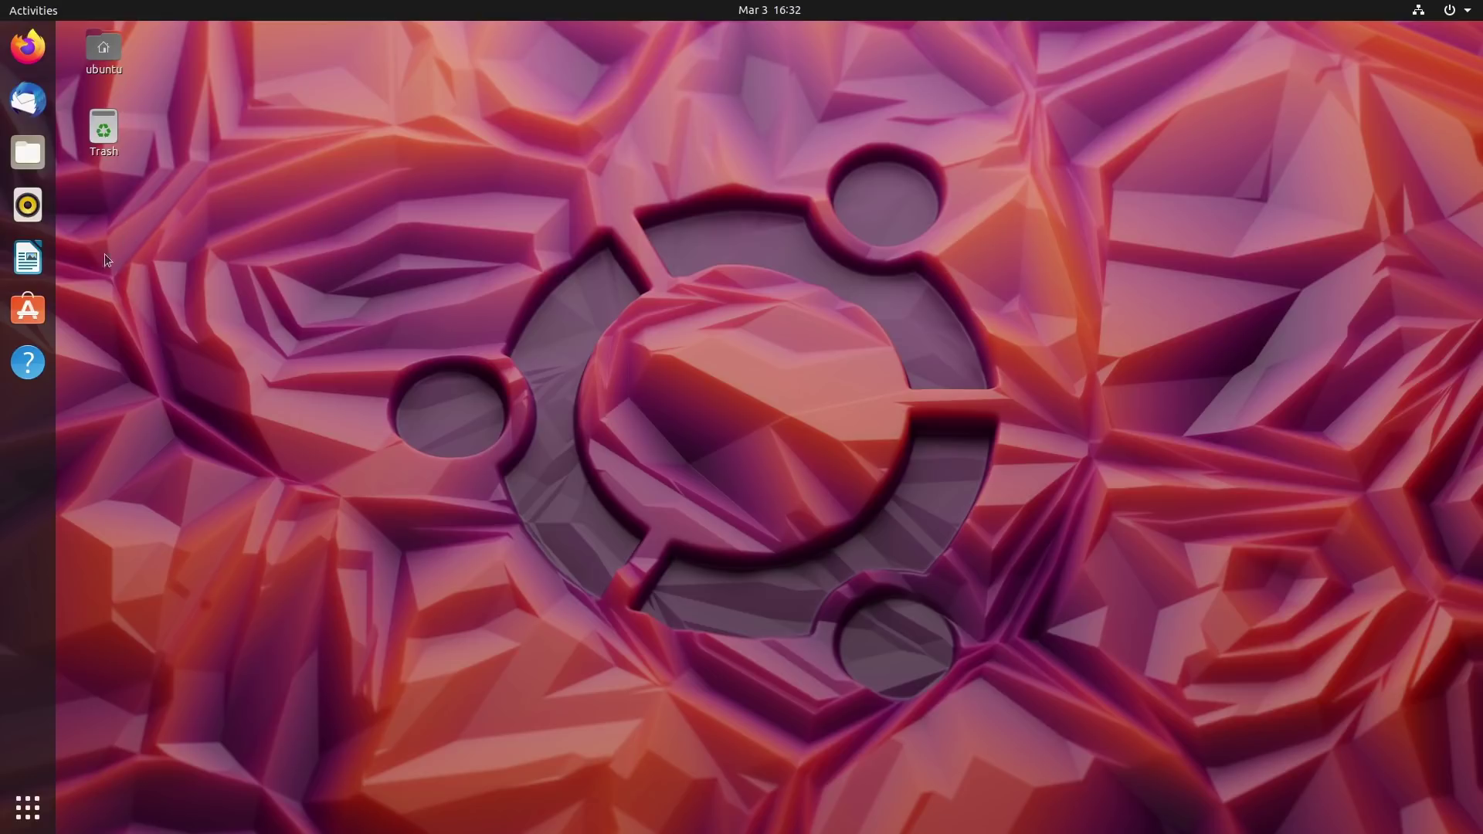
Launch Snap Store from the full applications list and move its store window.
click(28, 310)
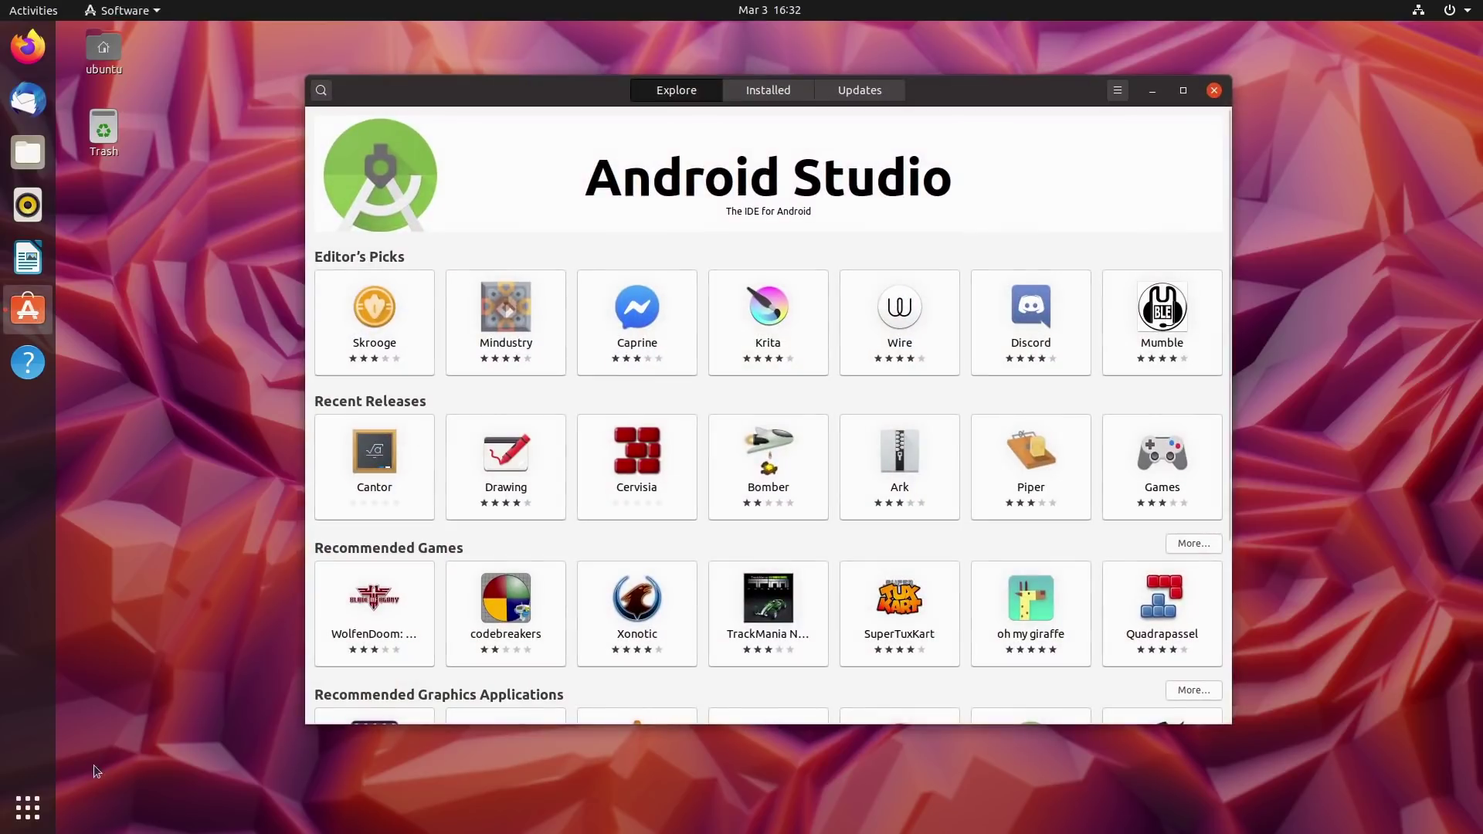
click(28, 807)
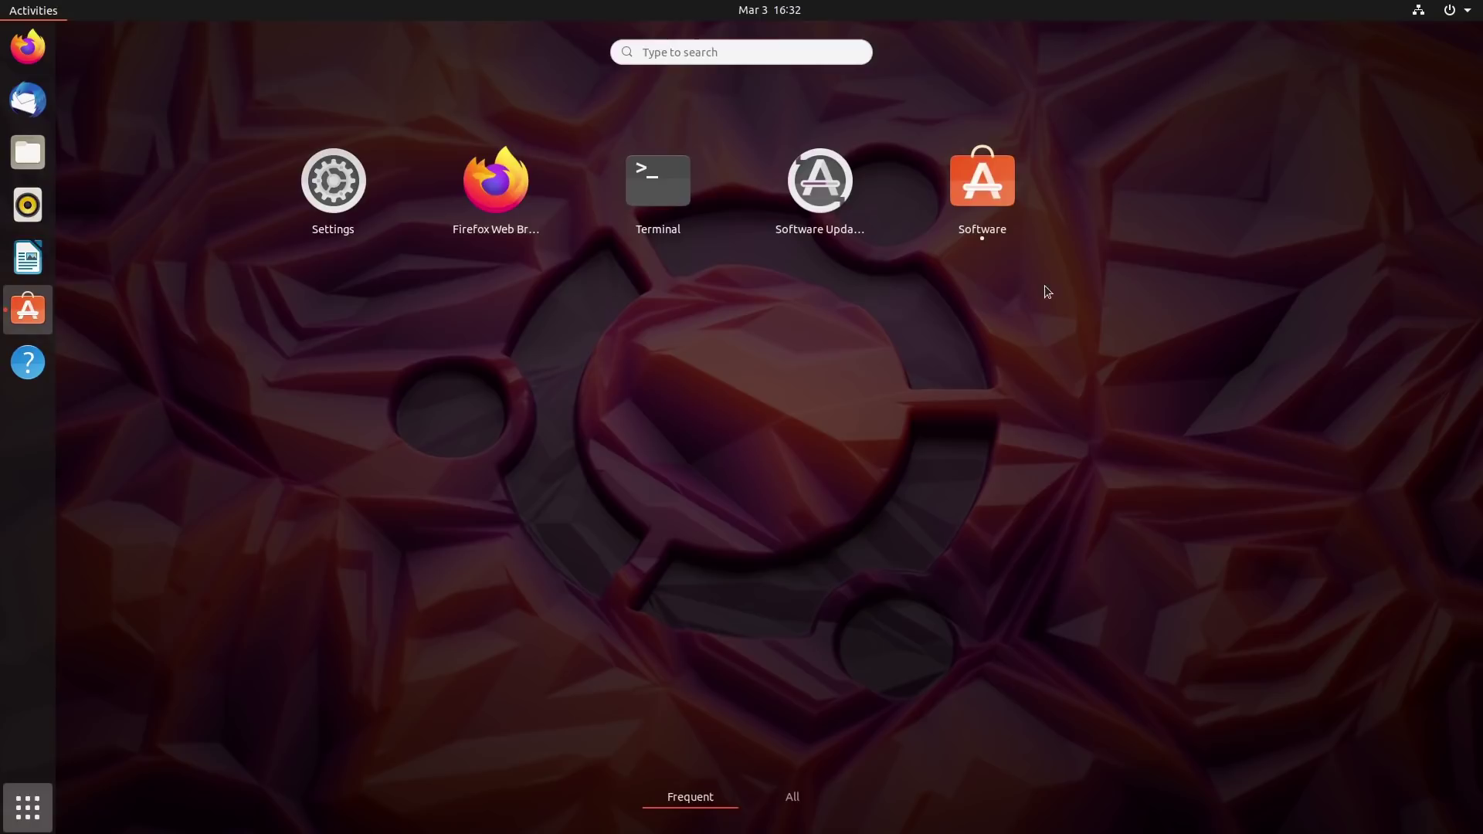
click(796, 796)
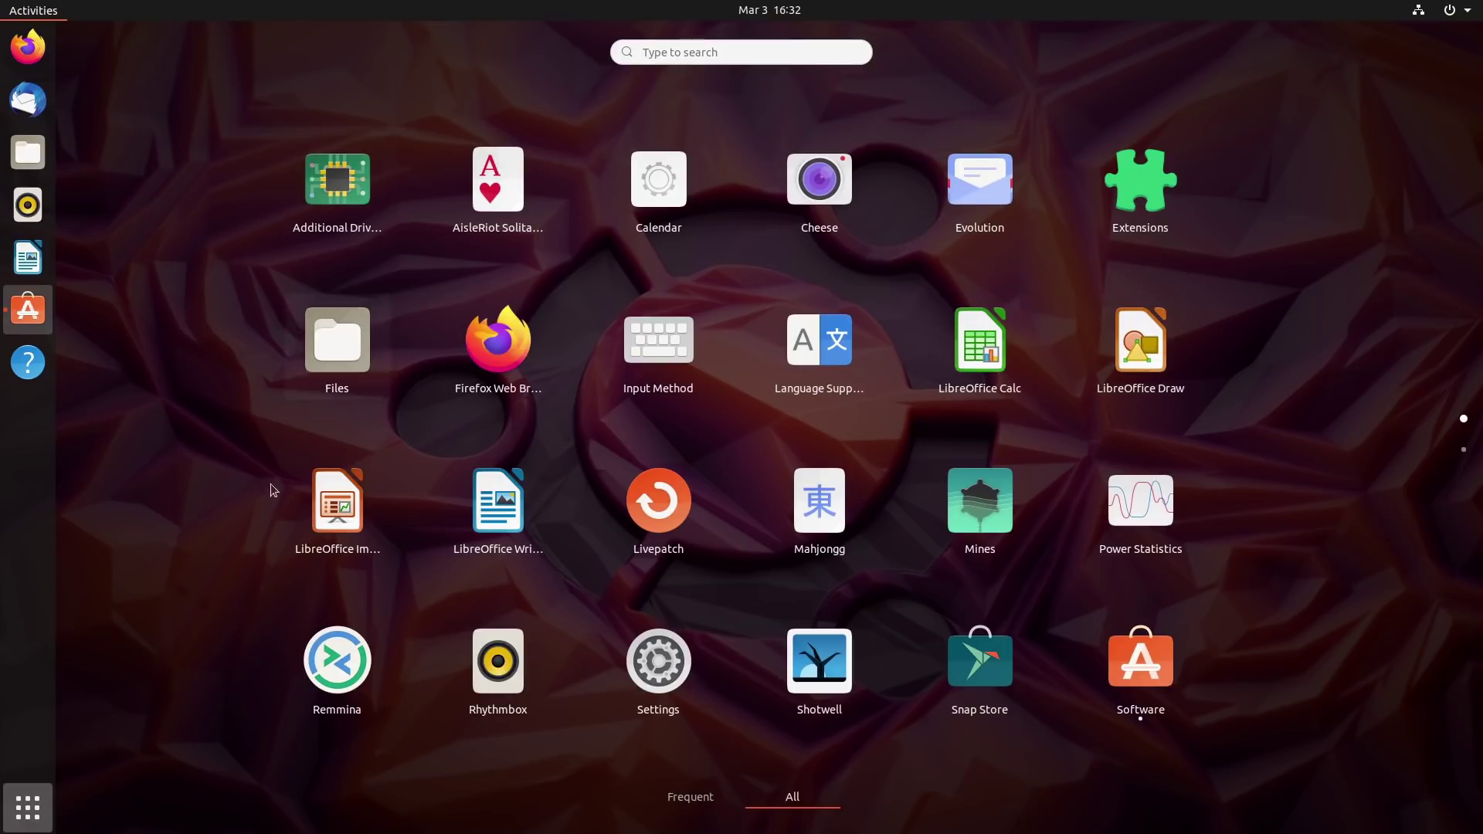
scroll(1082, 501, down, 1)
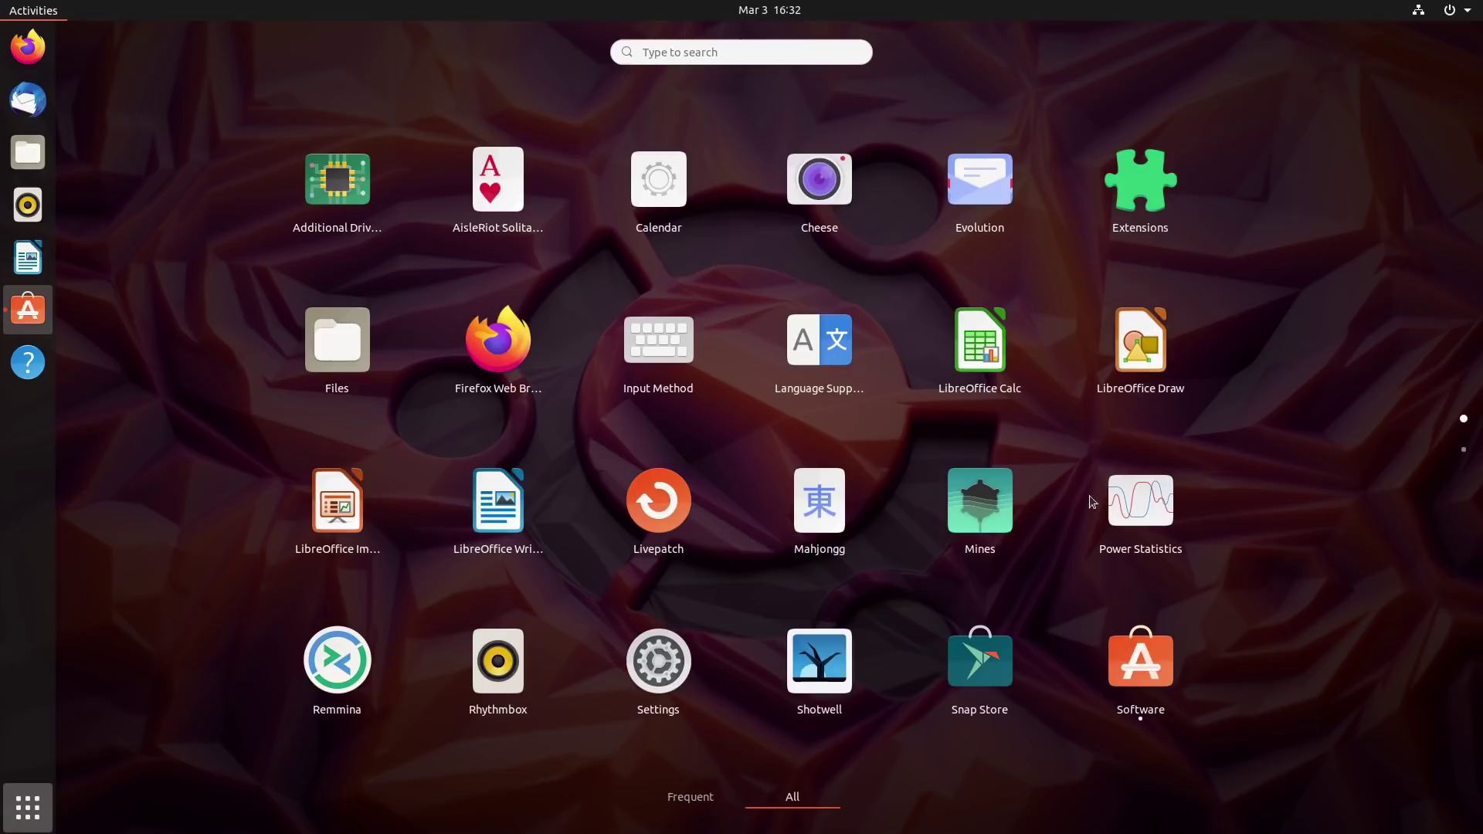
click(996, 658)
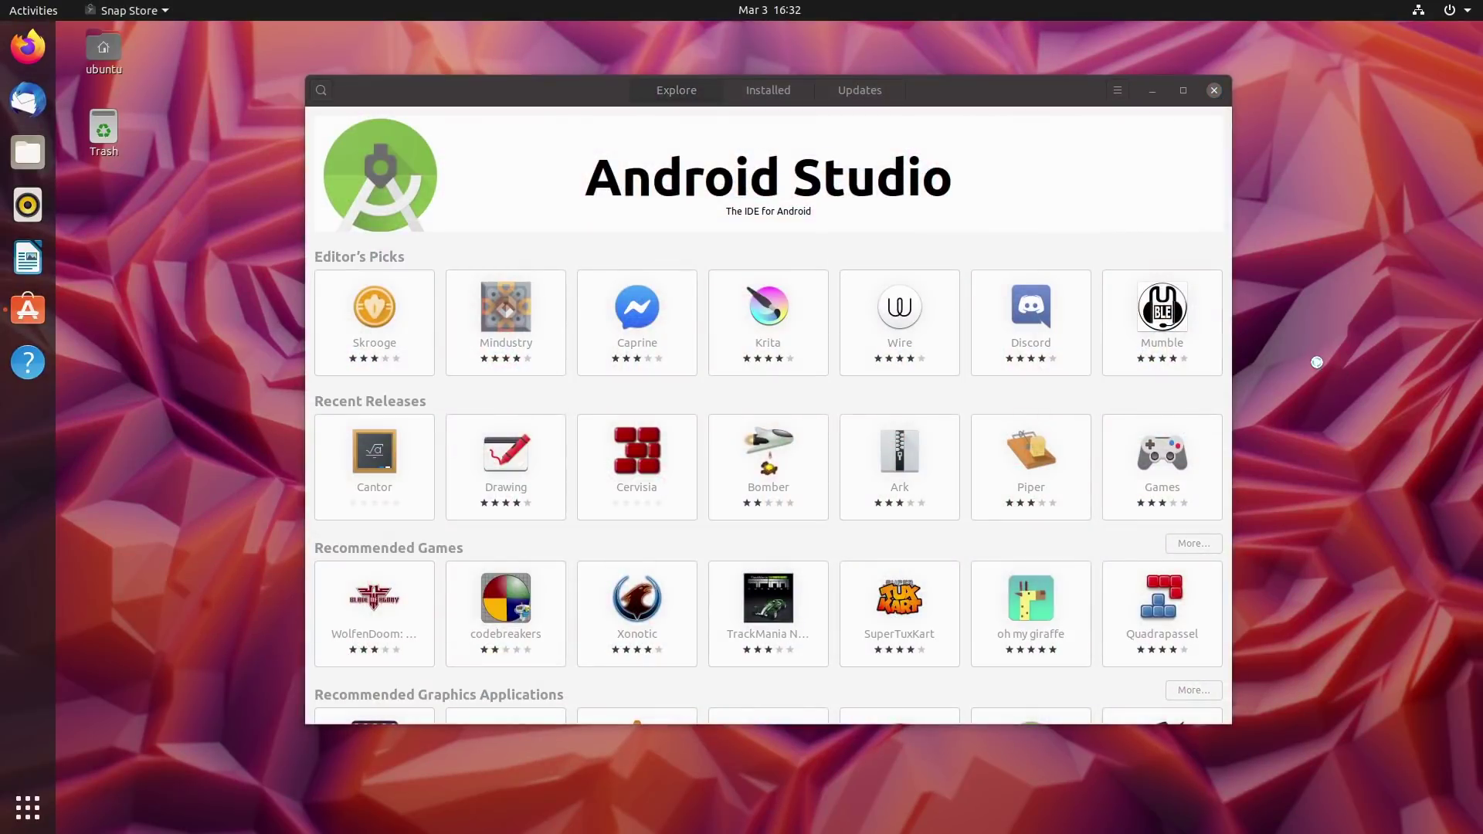
drag(553, 91, 738, 77)
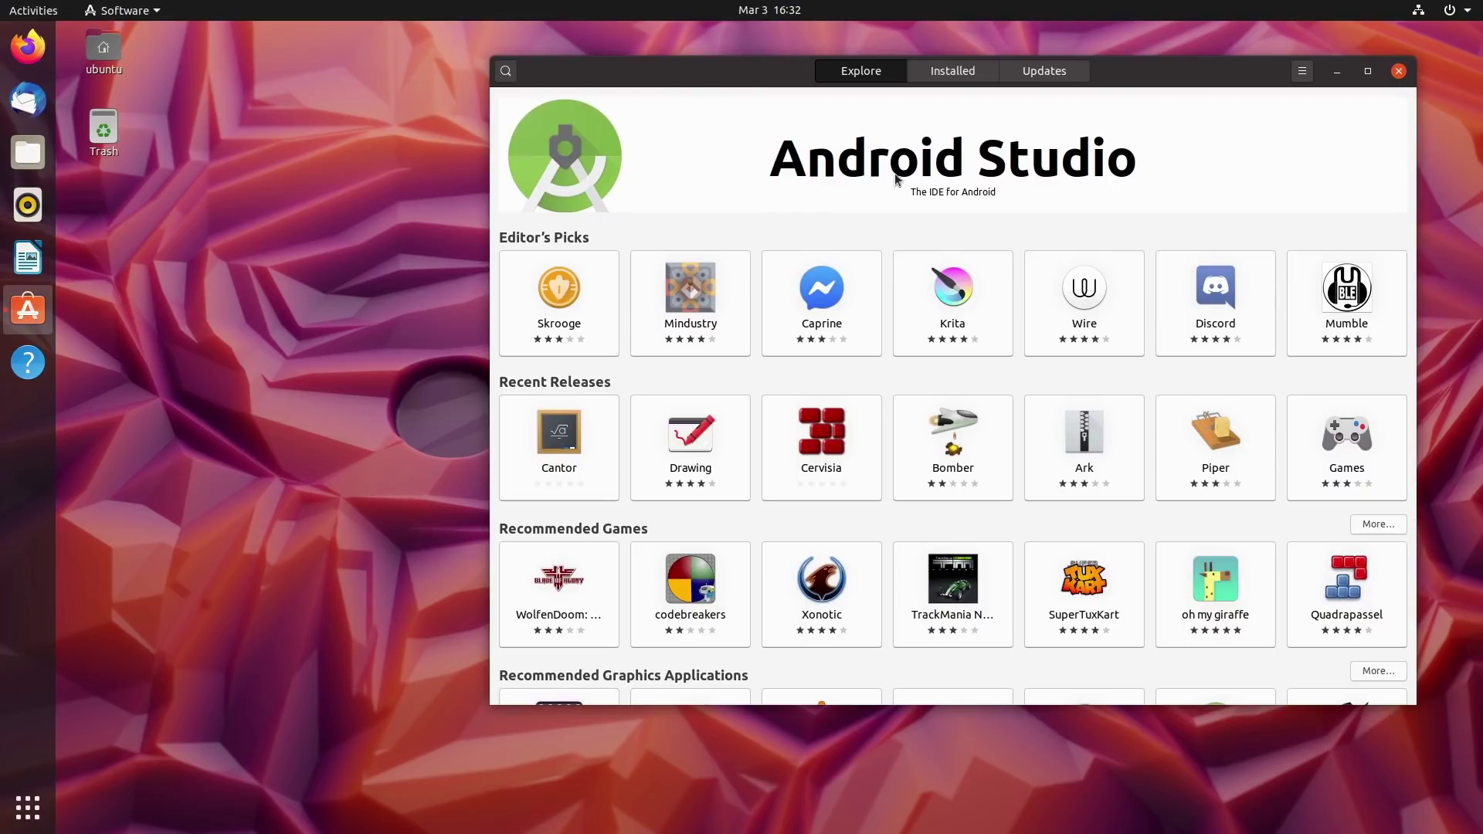
Scroll the store, relaunch Snap Store to confirm it reopens Software, and close that window.
scroll(1018, 410, down, 1)
scroll(1018, 411, down, 3)
scroll(1024, 417, up, 4)
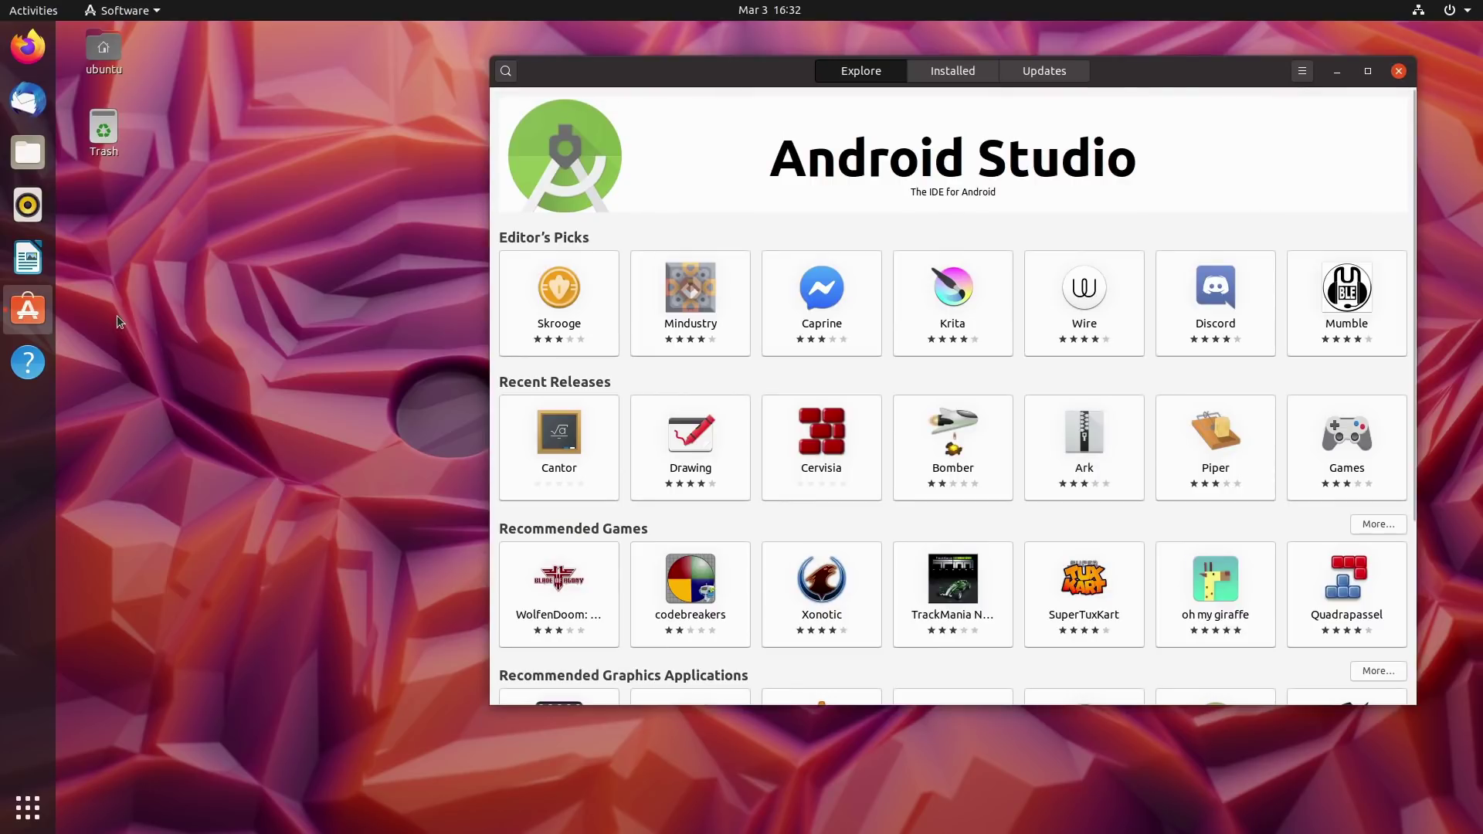
click(25, 821)
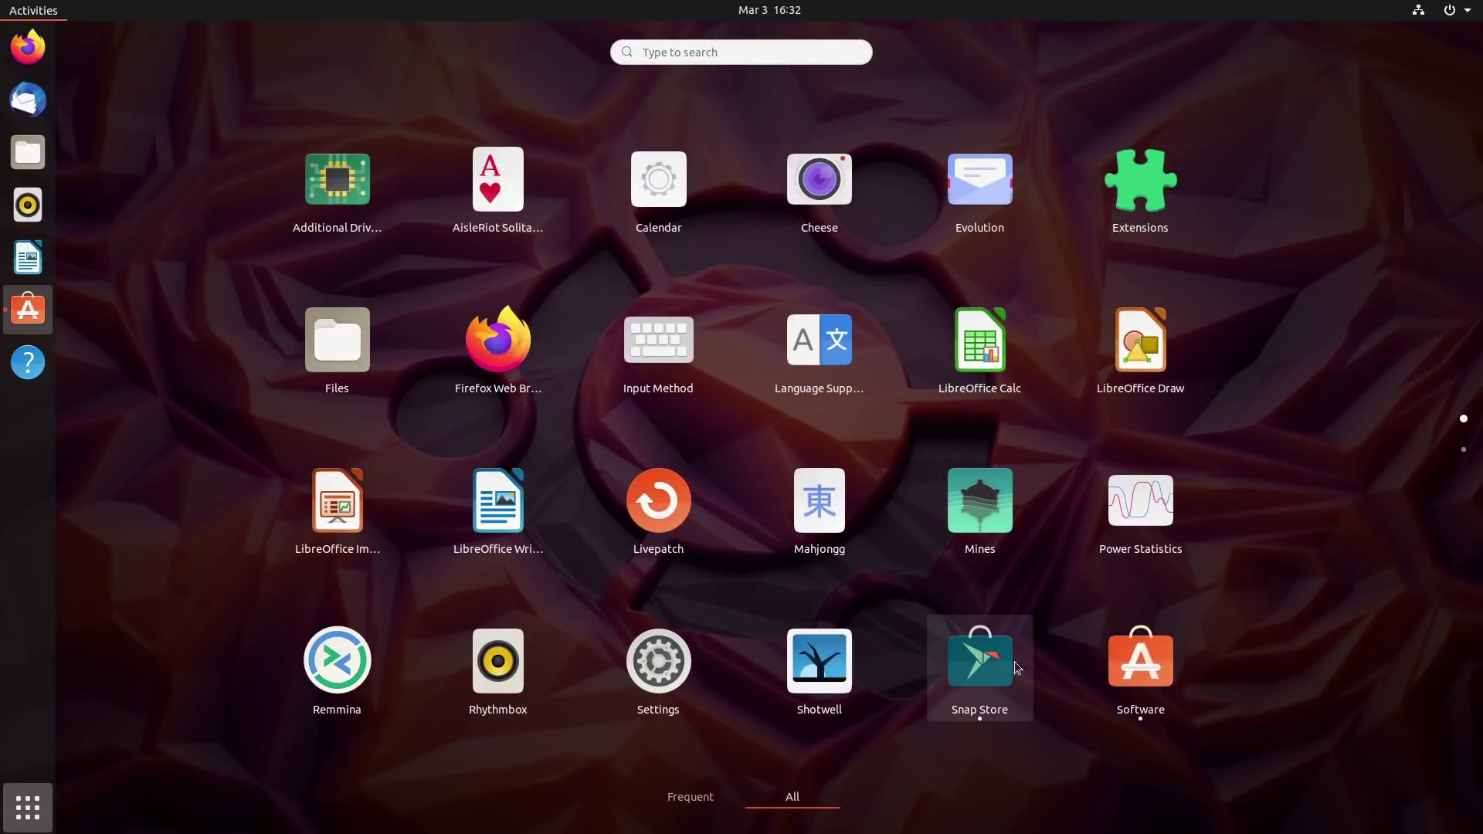
click(28, 808)
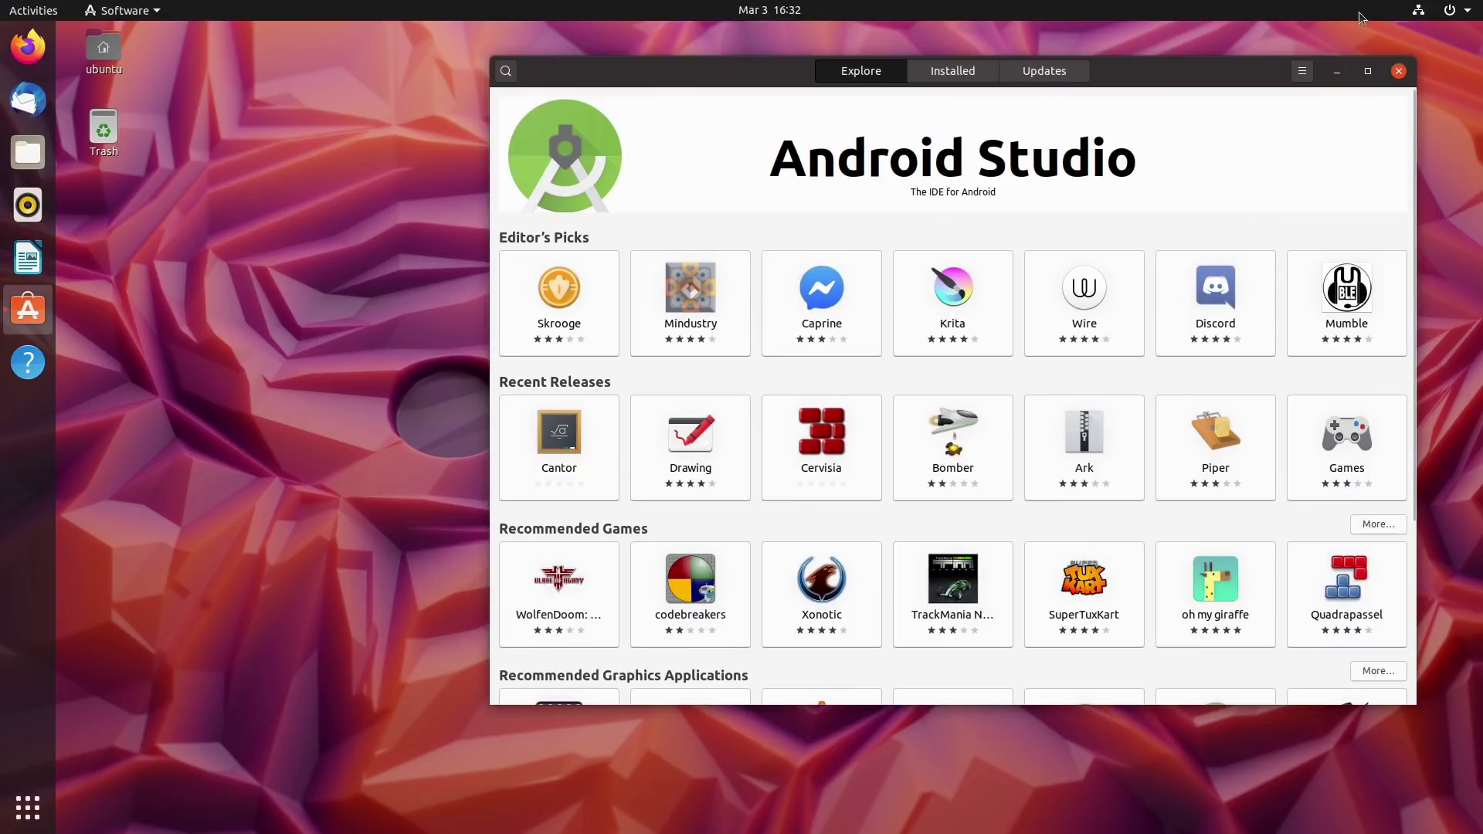
click(1398, 72)
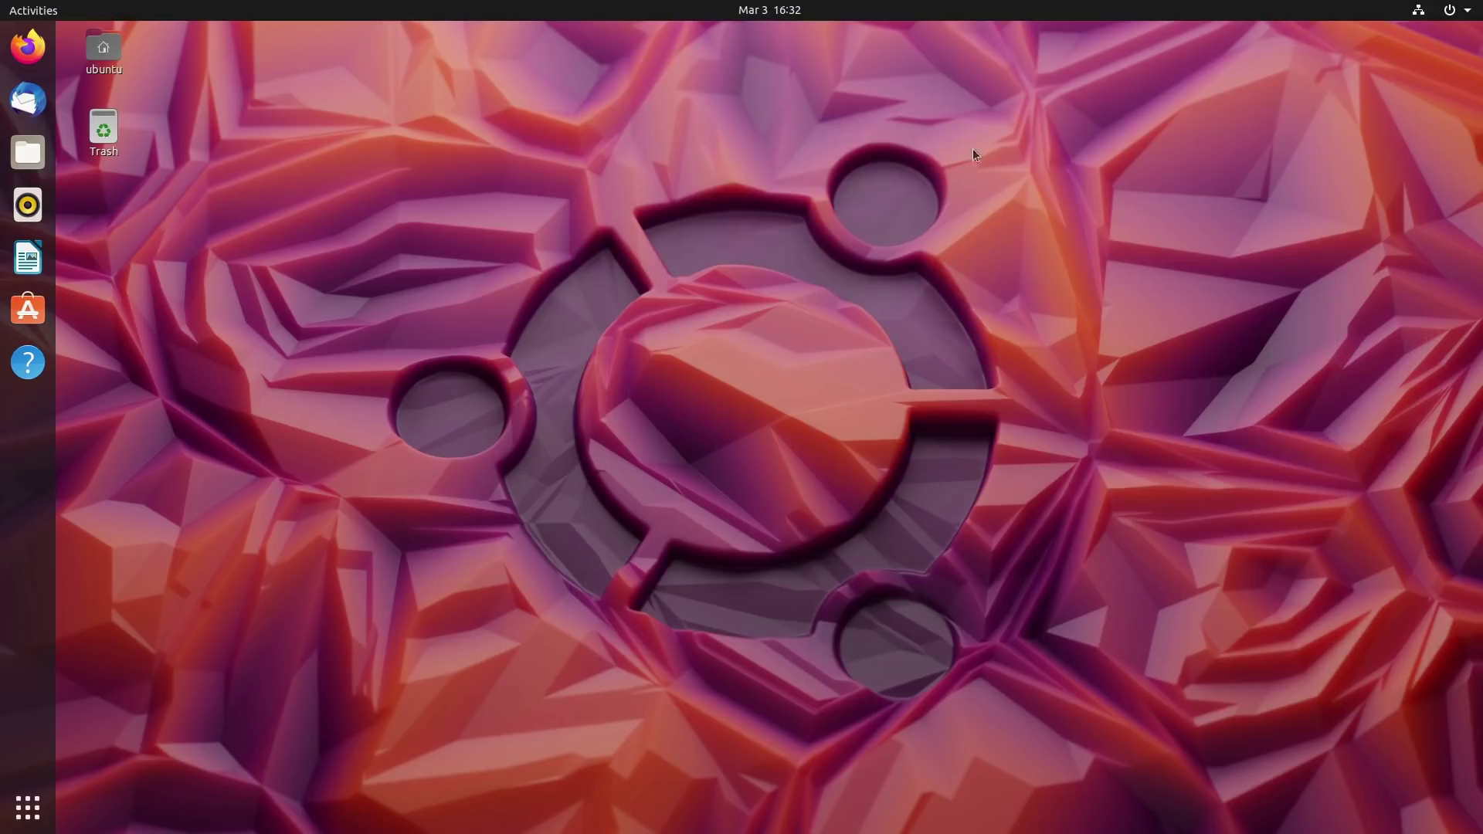
Launch Snap Store once more, then return to the application overview.
click(28, 807)
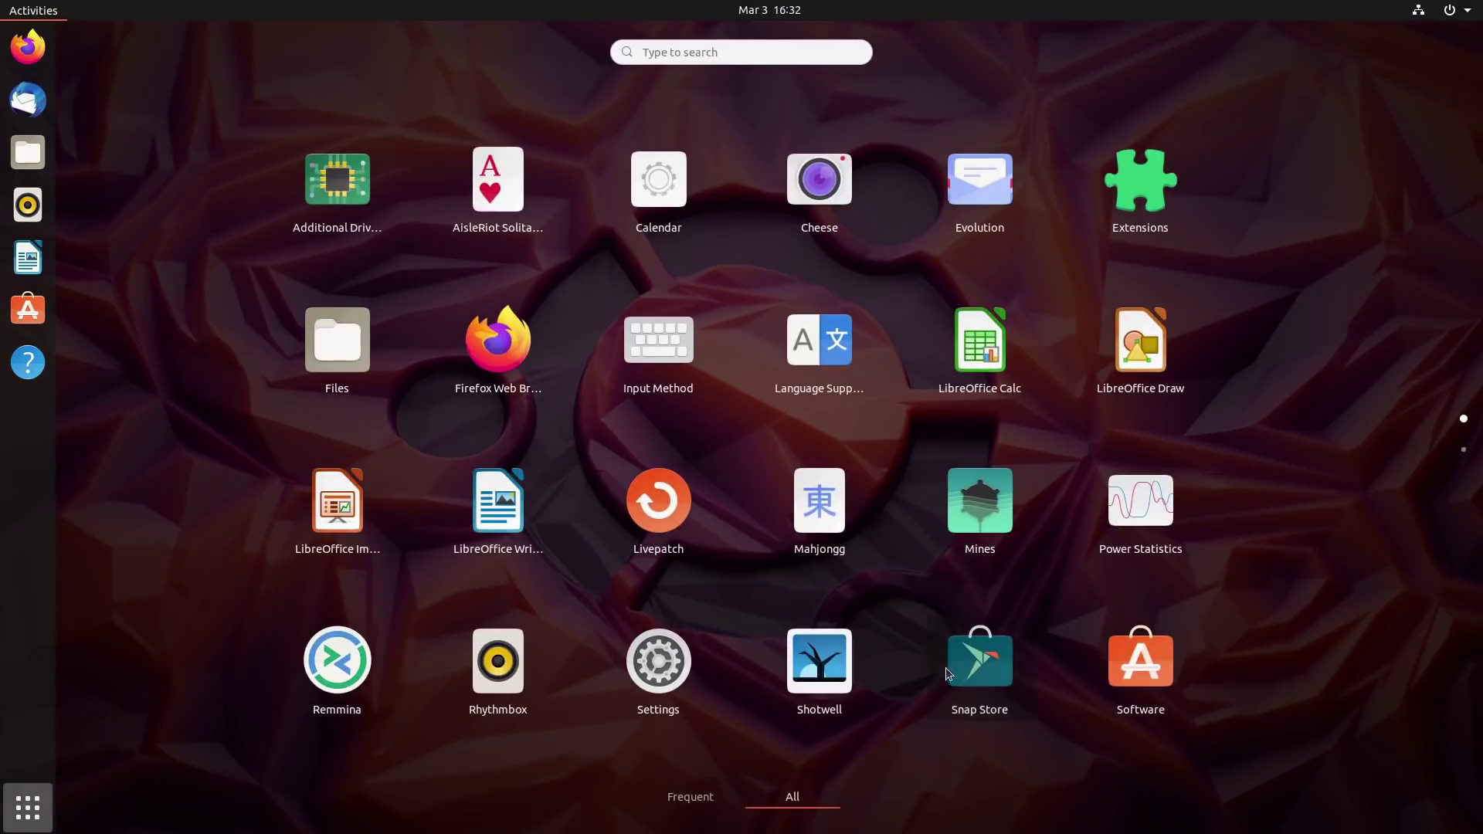
click(945, 667)
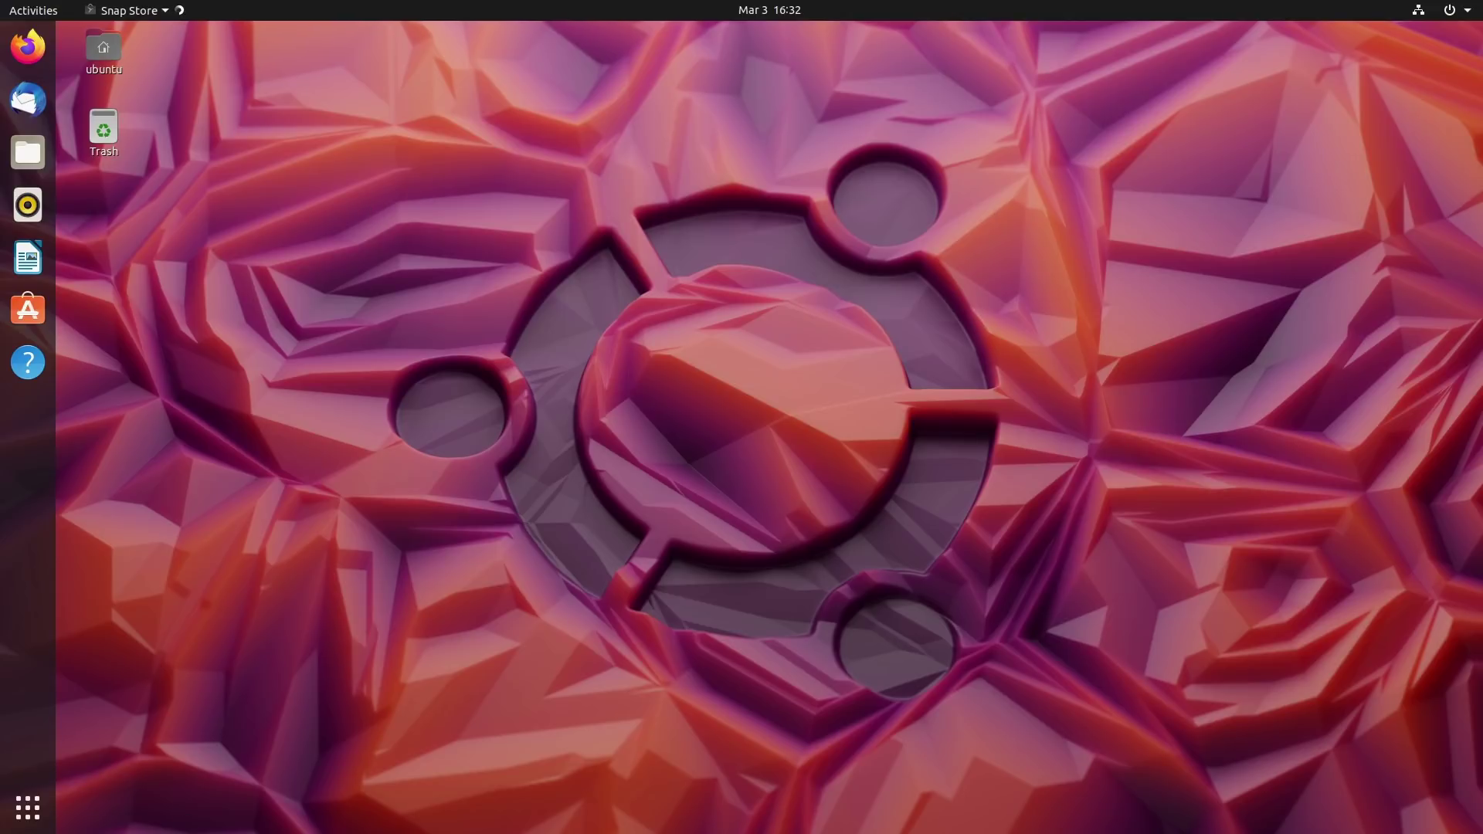
click(28, 807)
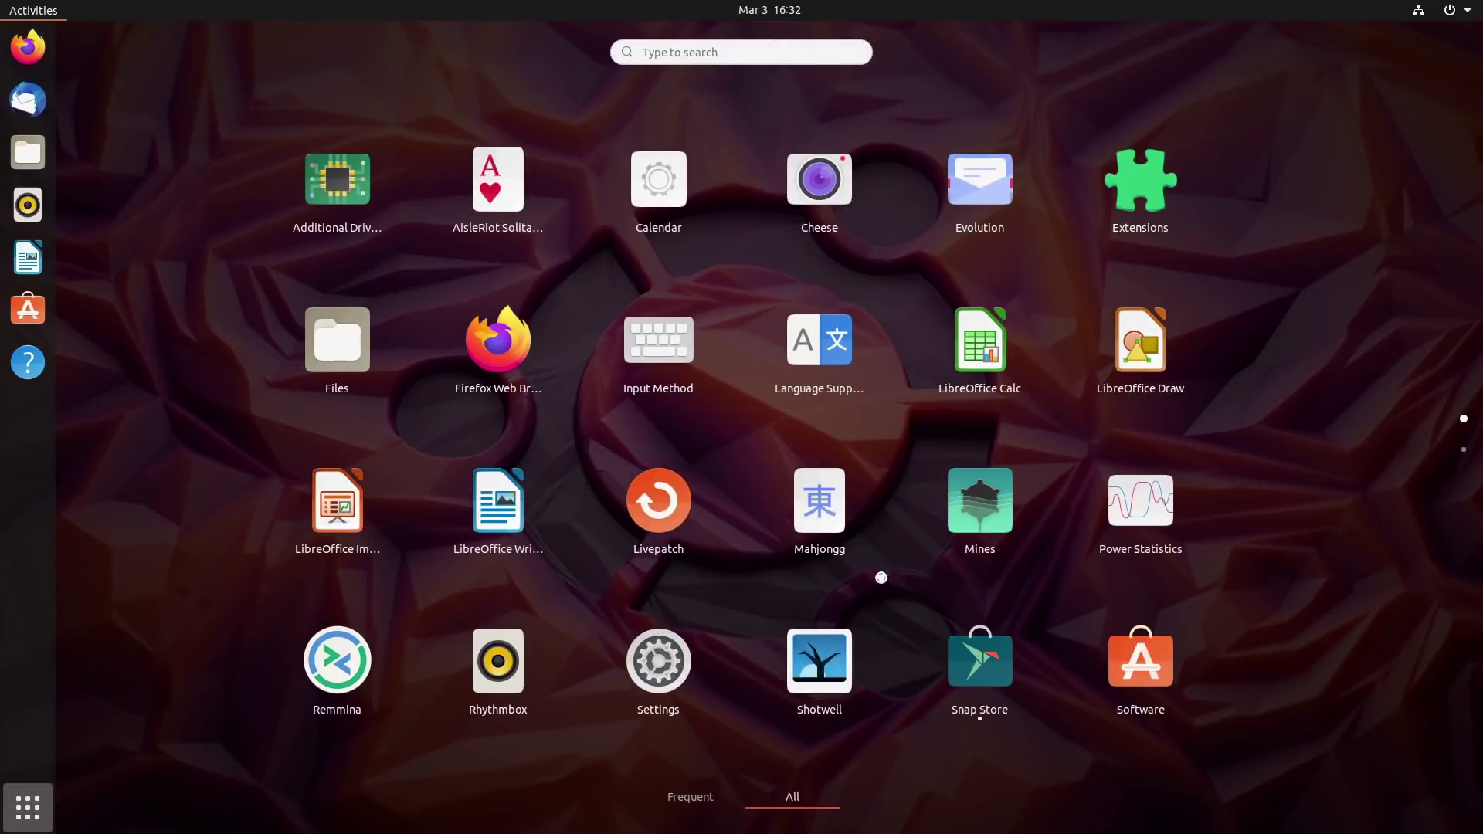
Open Terminal via the 'ter' search, run 'snap list', then widen it and move it top right.
text(ter)
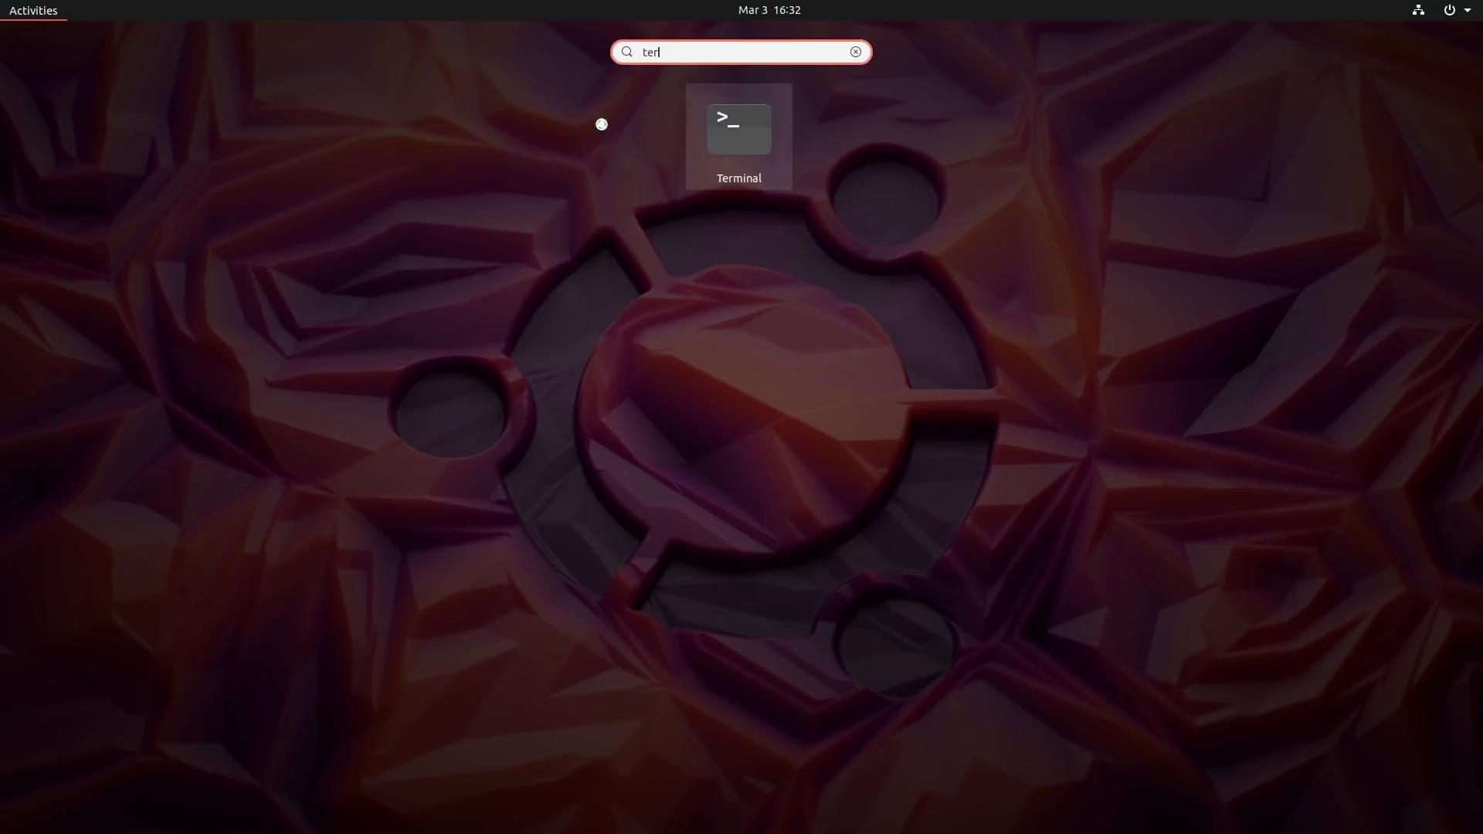
click(720, 166)
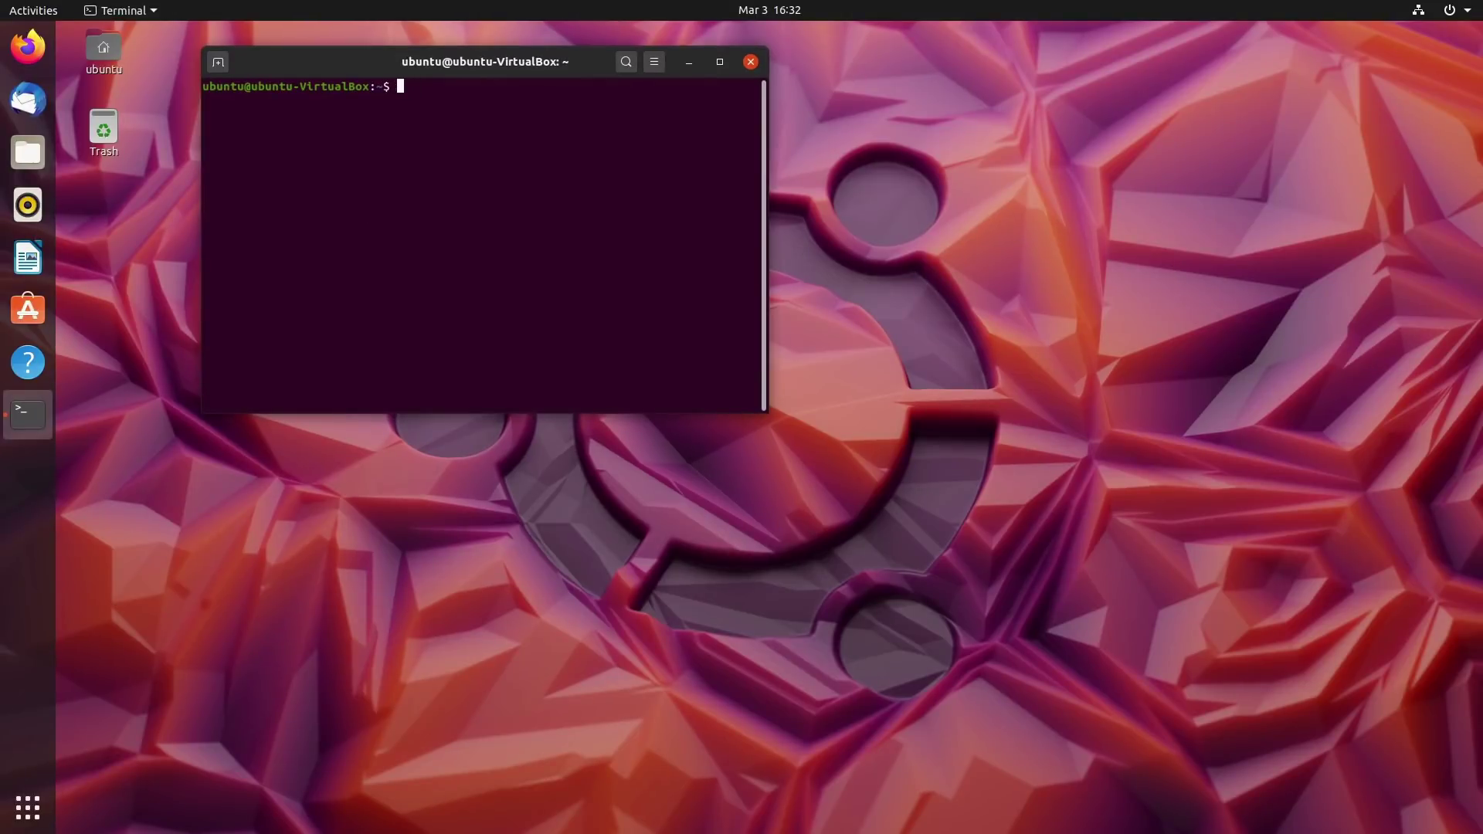
text(snap list)
key(Return)
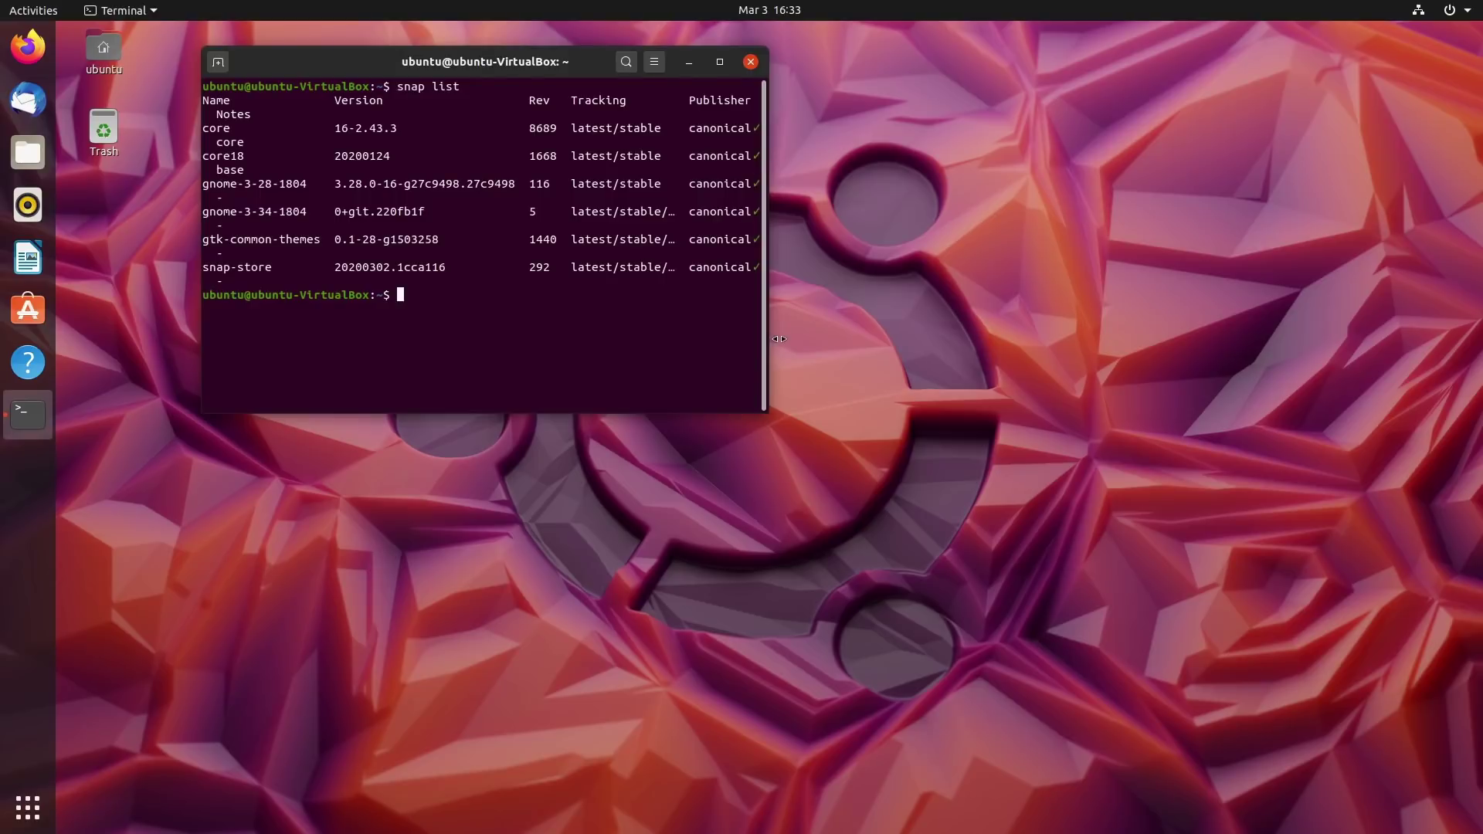
drag(771, 330, 905, 231)
drag(602, 49, 1181, 25)
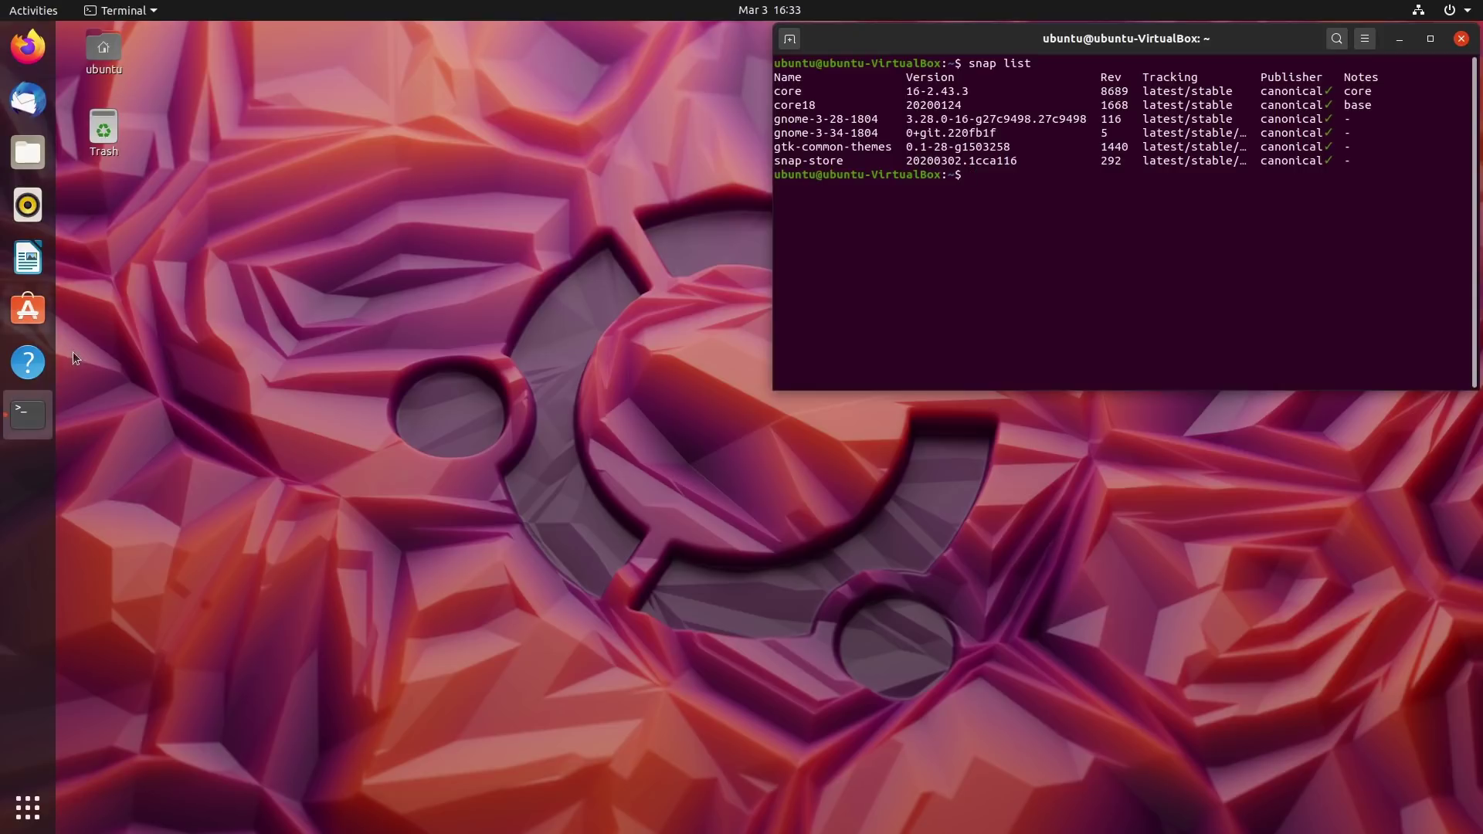
Open Ubuntu Software, move its window down and right, and launch Thunderbird Mail.
click(33, 303)
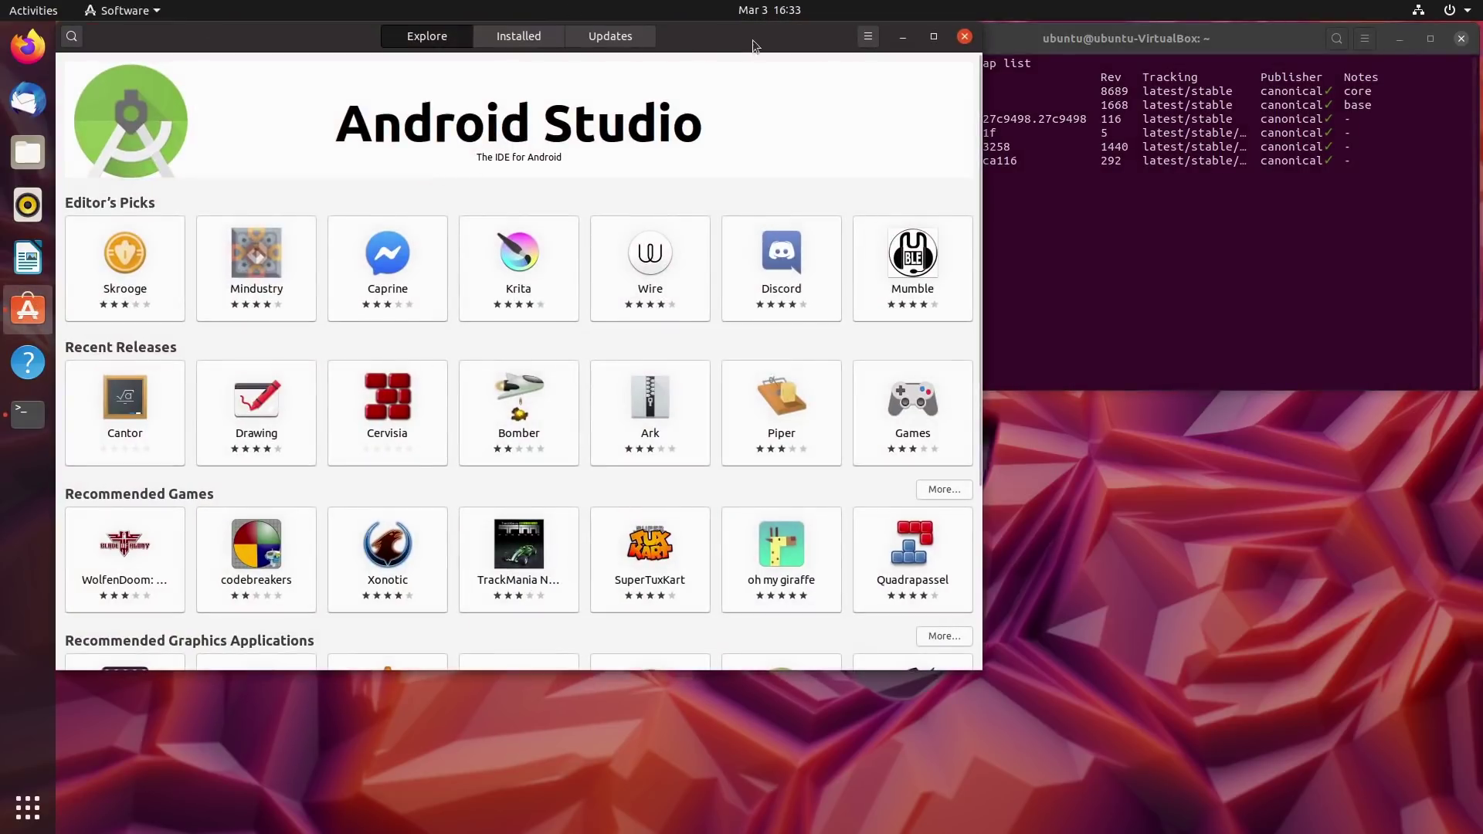
drag(752, 39, 959, 240)
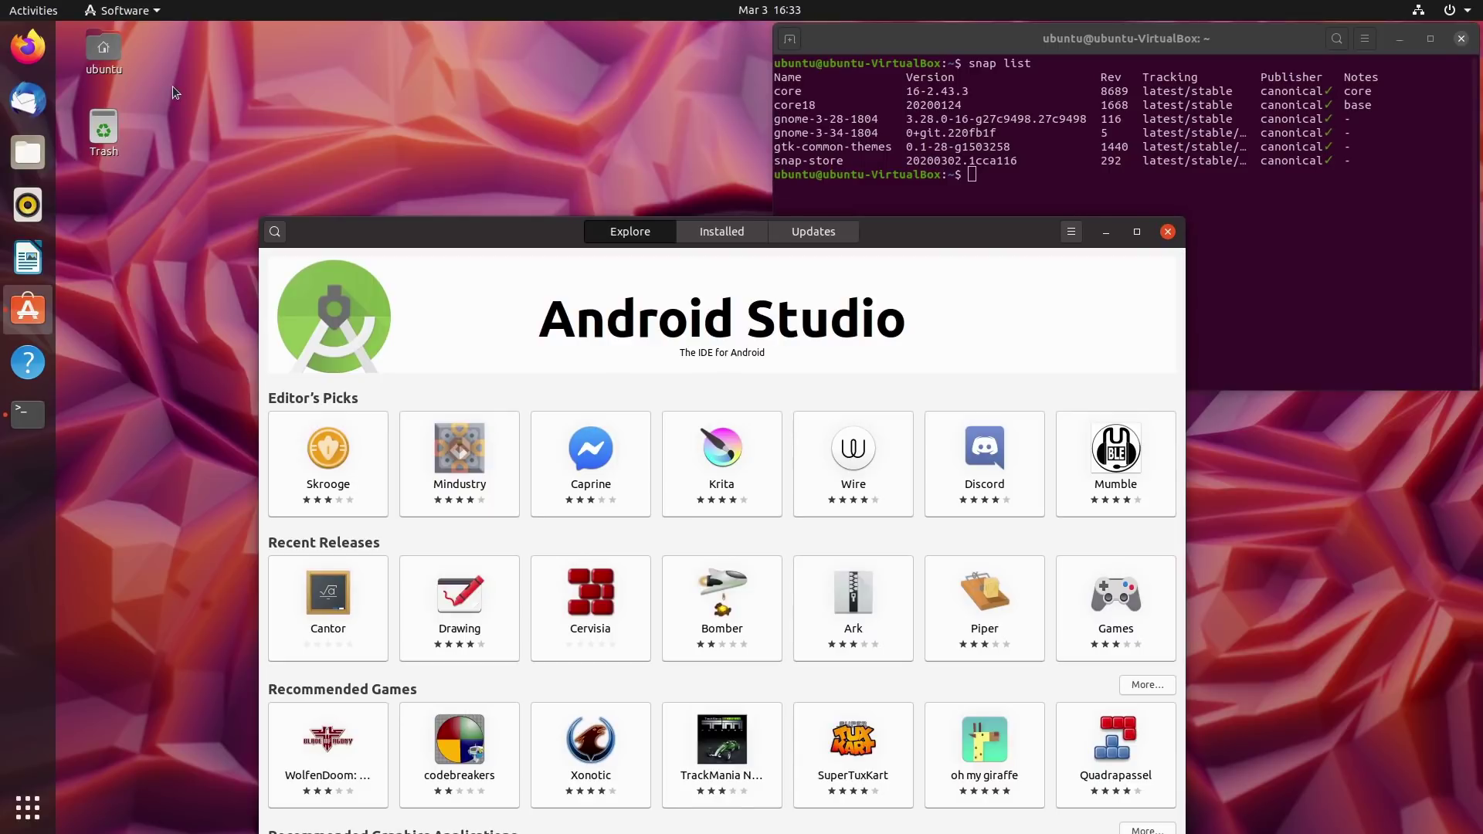
click(38, 111)
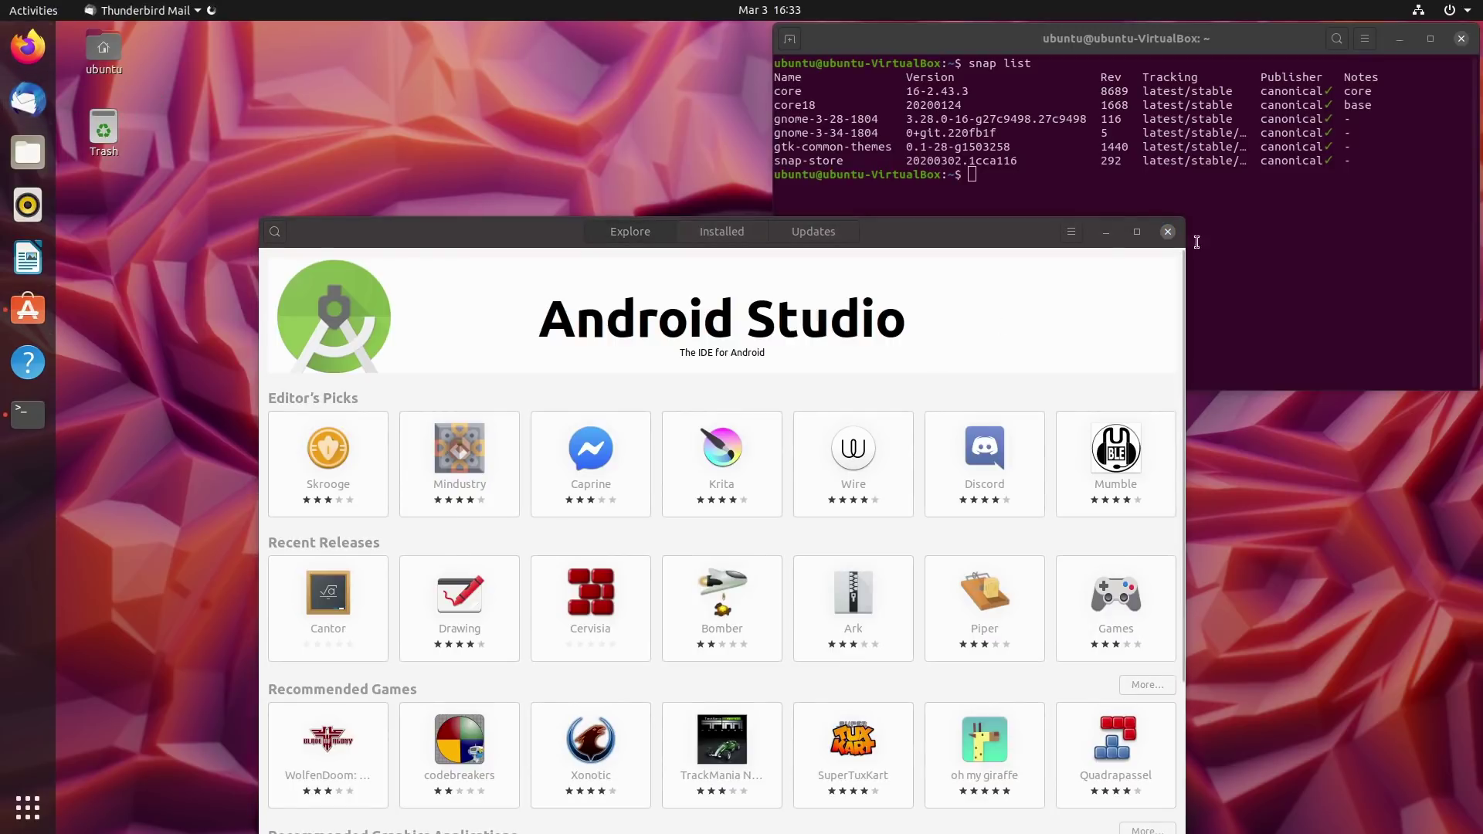
Run 'sudo apt install thunderbird', fixing the 'isntall' typo; it reports 1:68.5.0+build1-0ubuntu1 already newest.
click(1249, 276)
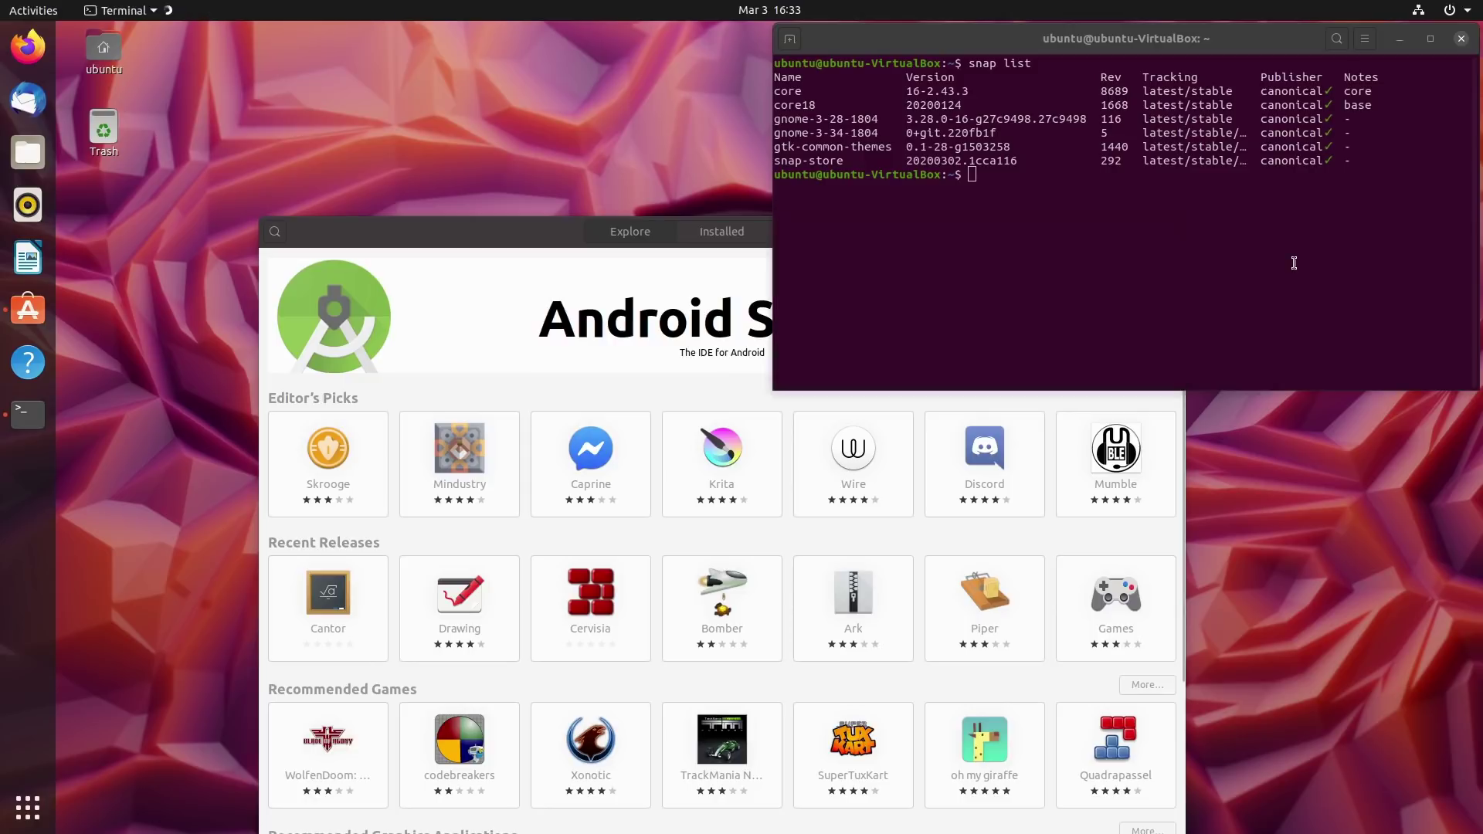
text(sudo )
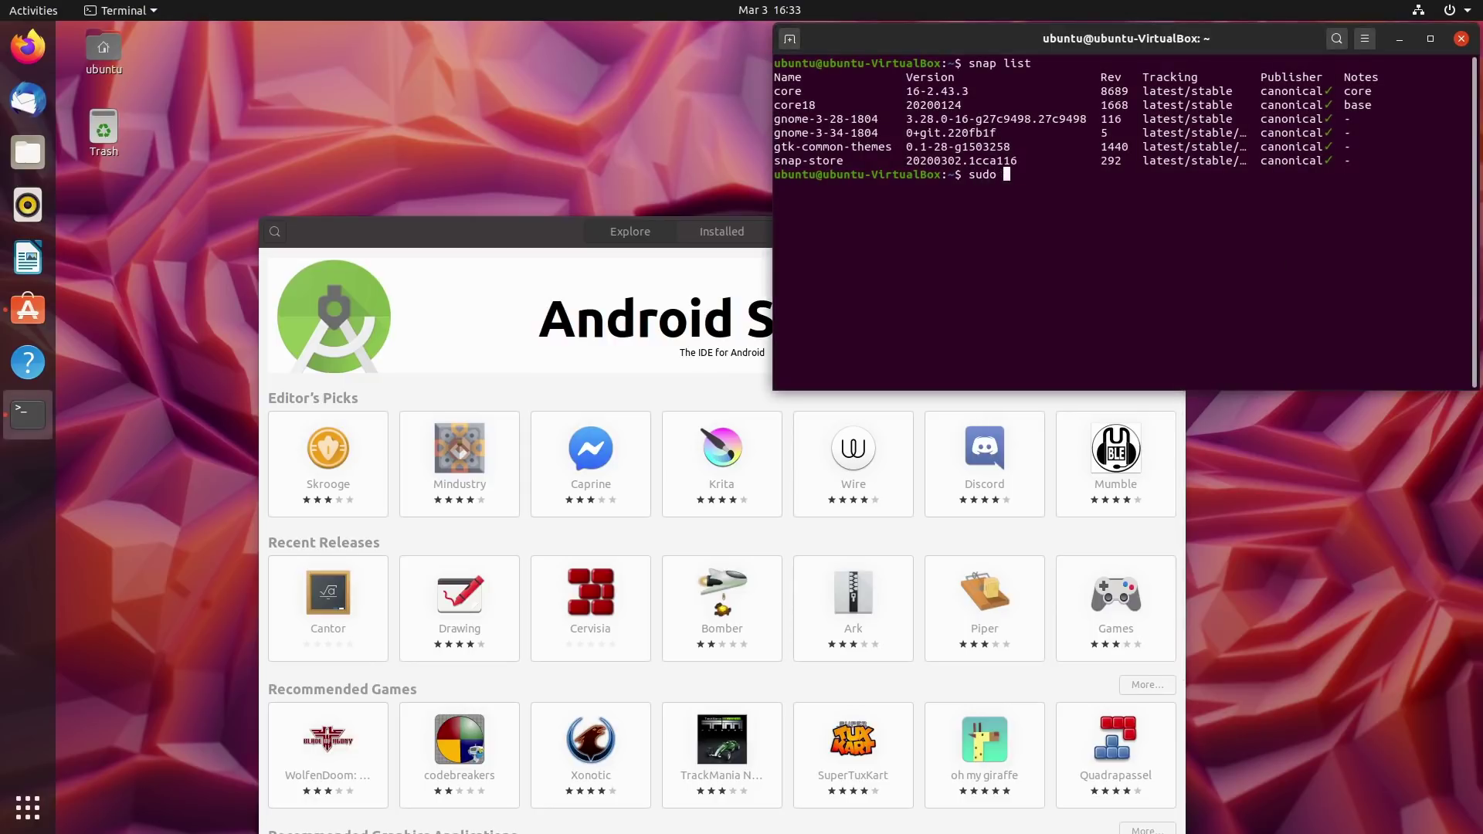
text(apt isntall)
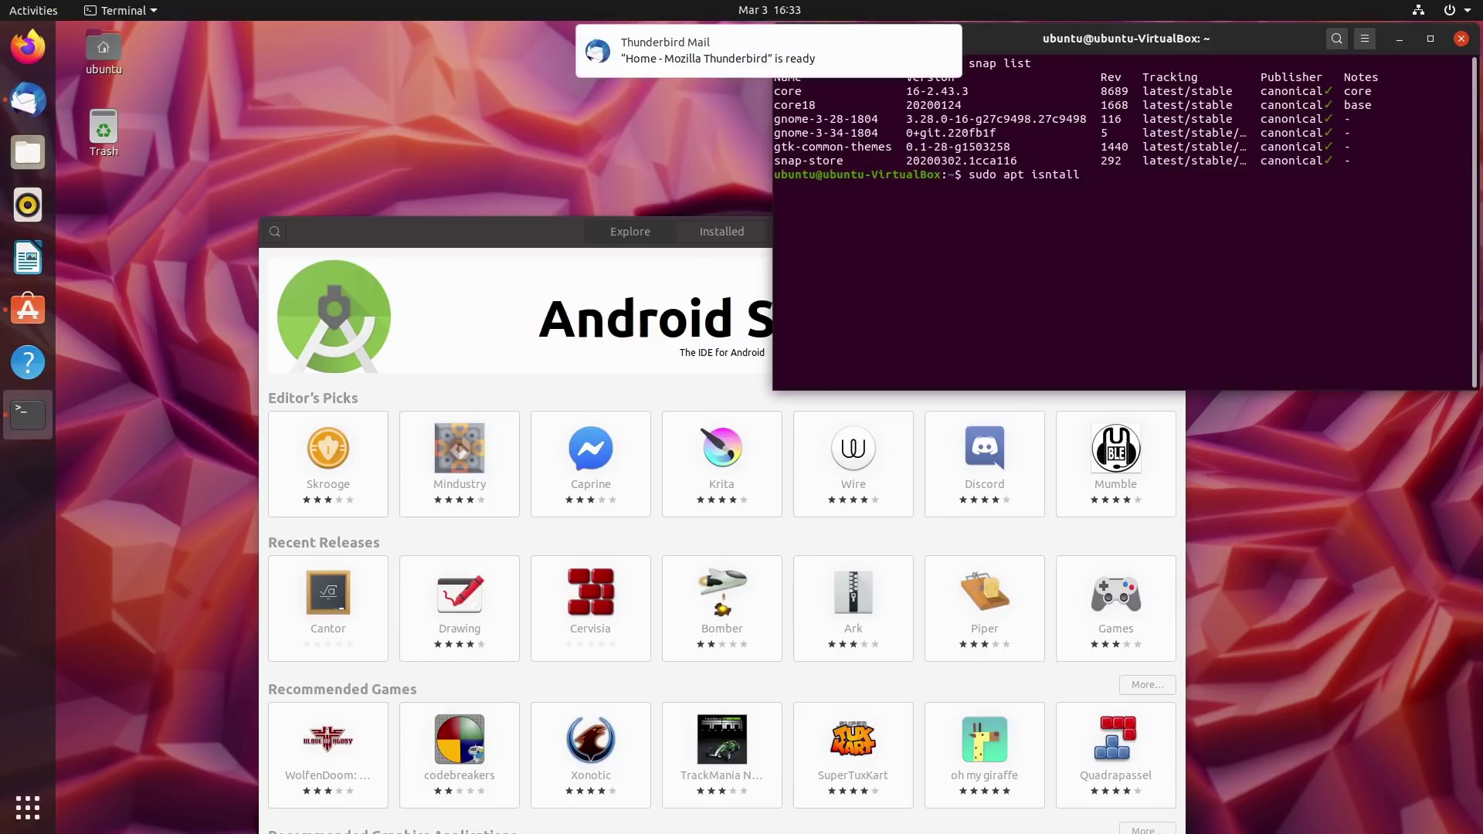
text( thund)
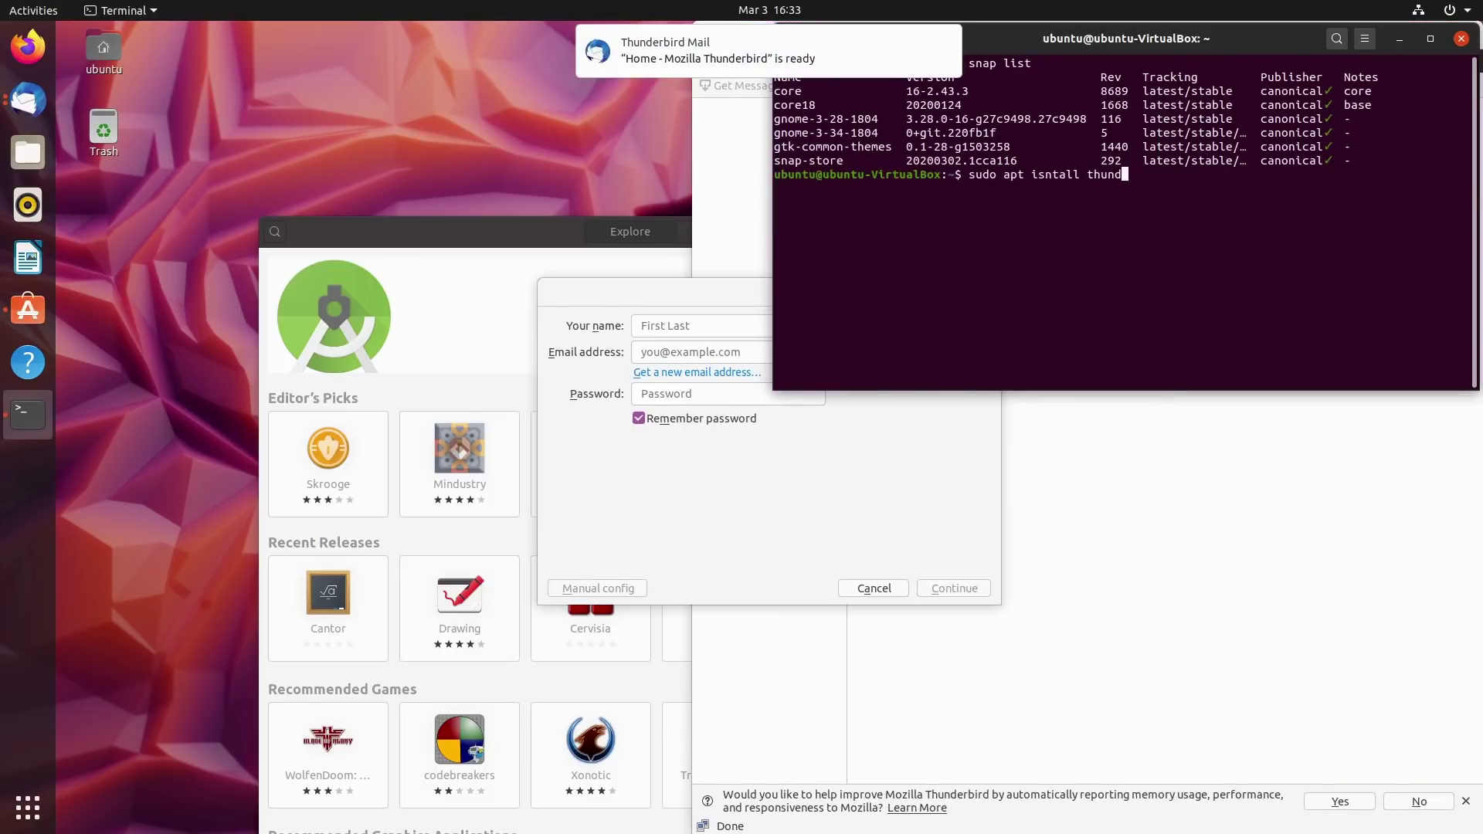
text(erbird)
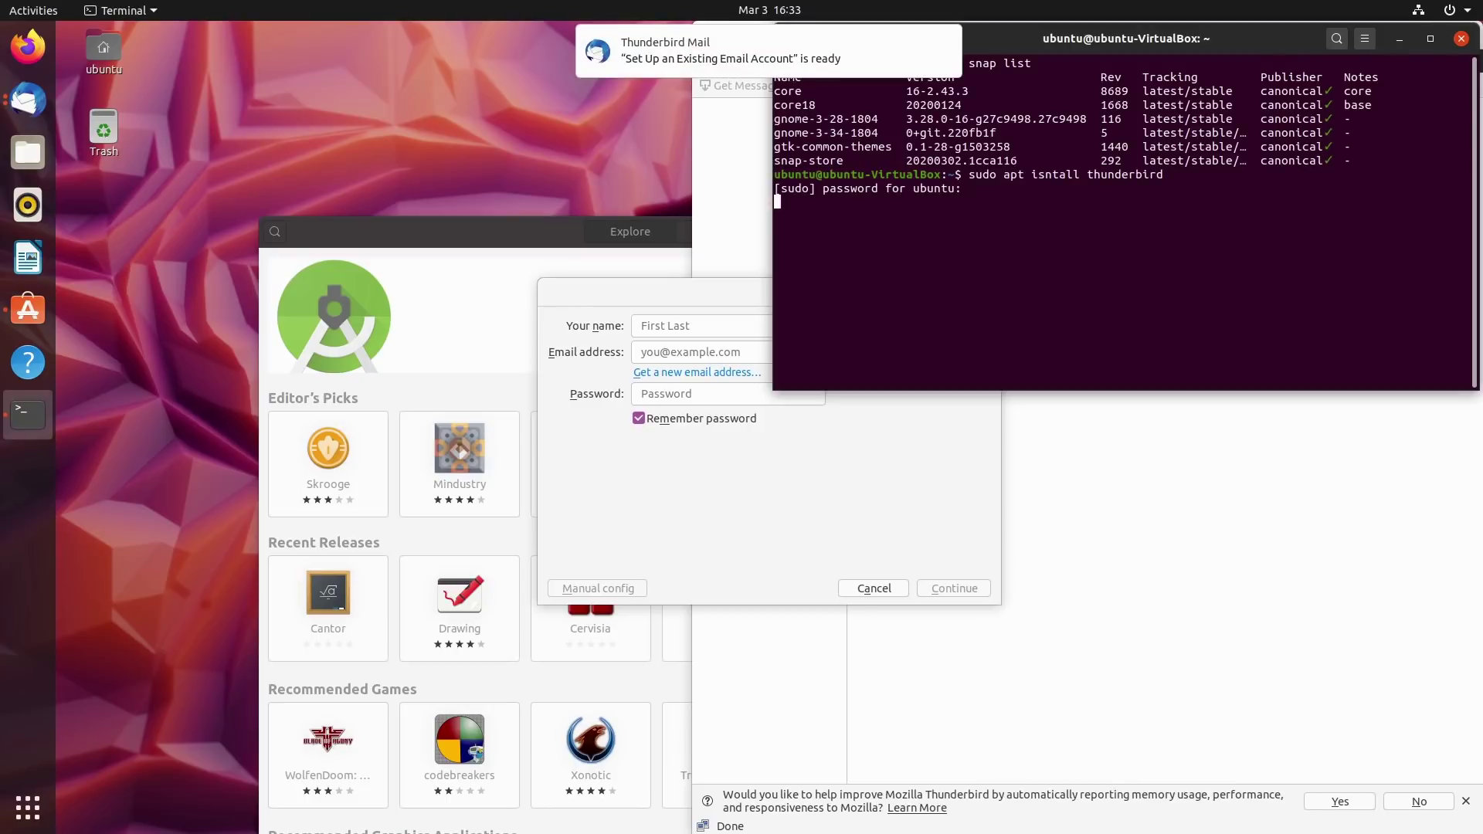
key(Return)
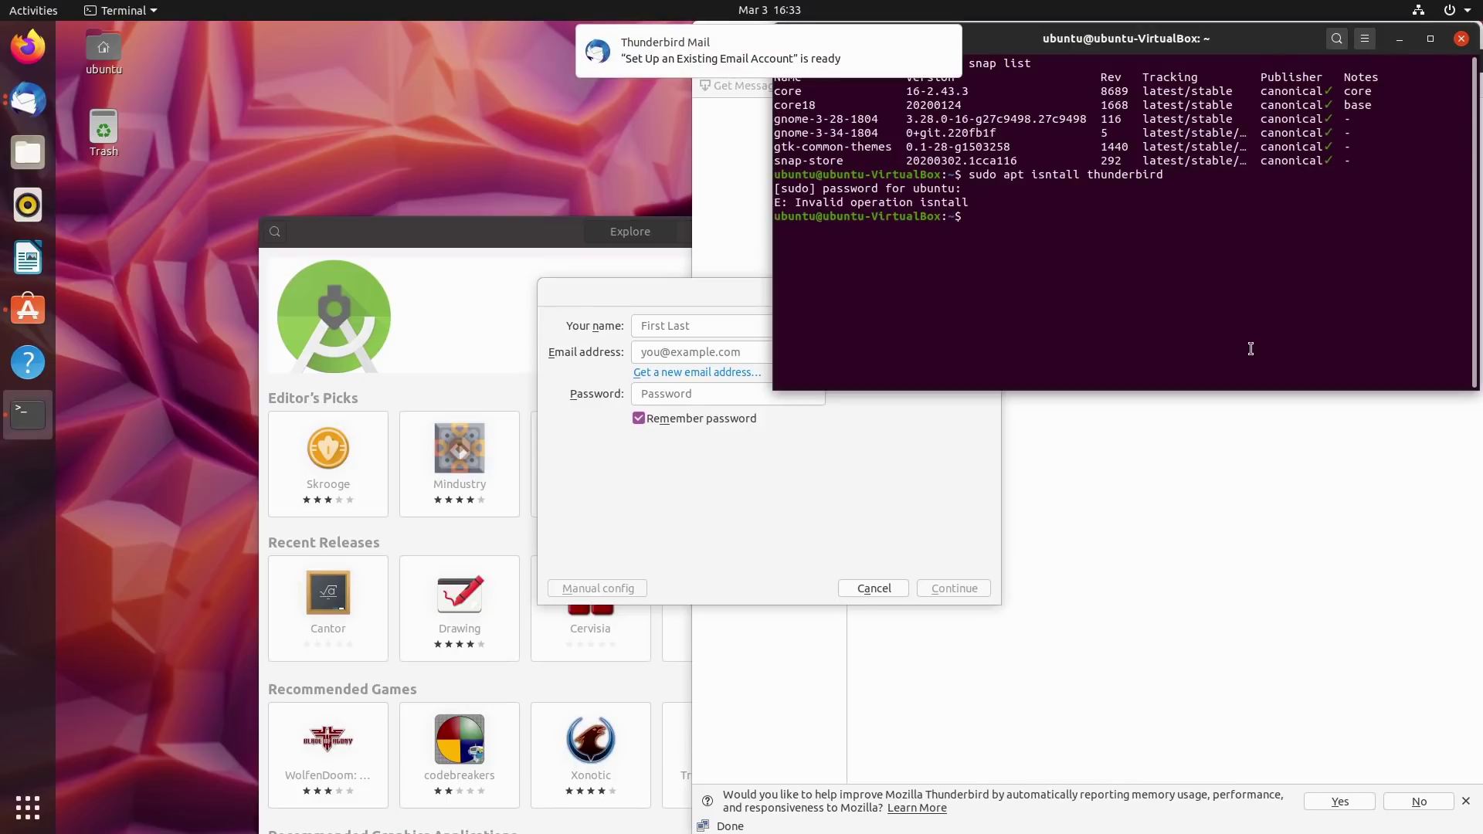
key(Up)
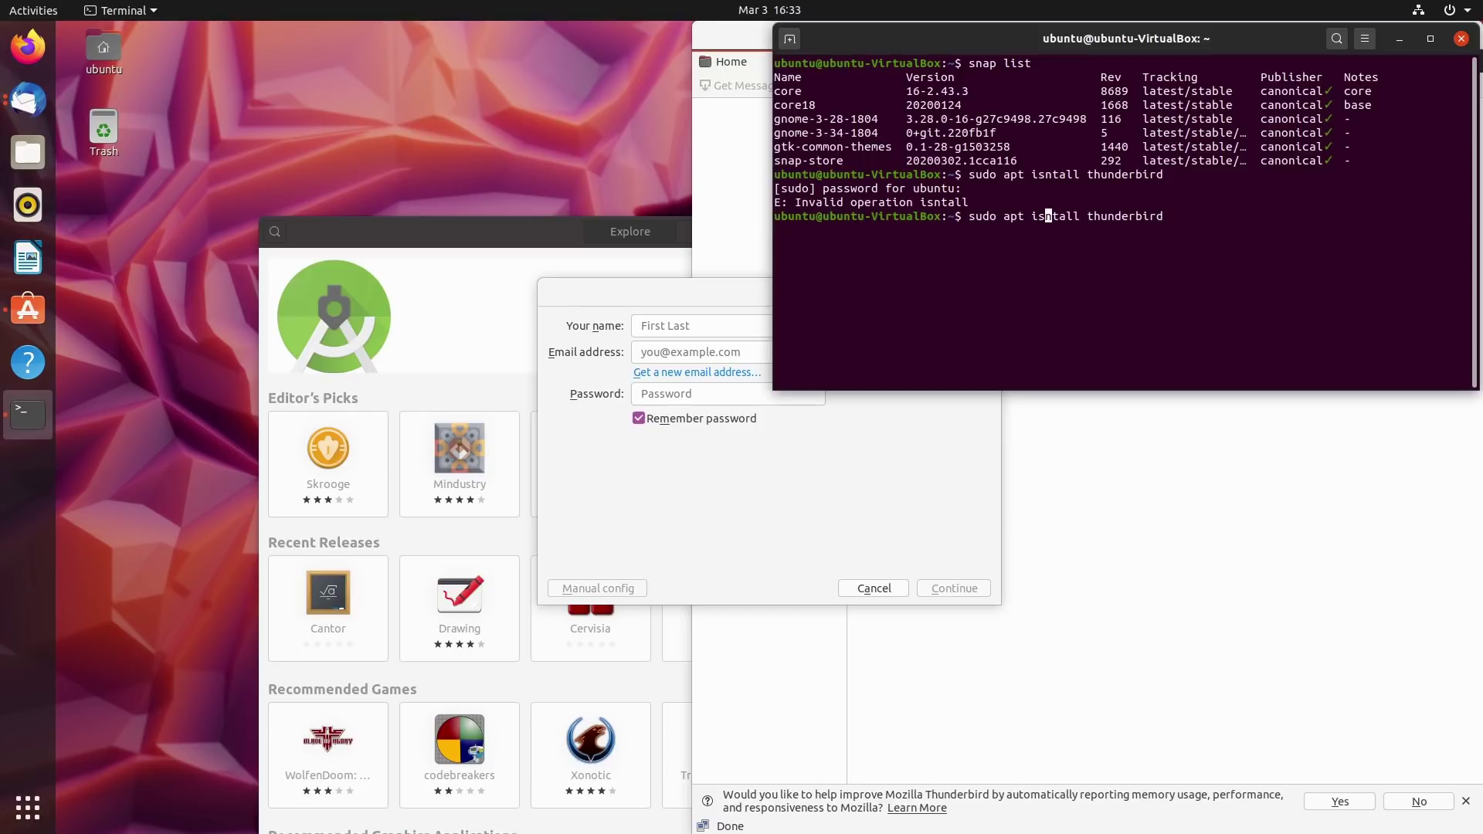
key(BackSpace)
text(s)
key(Return)
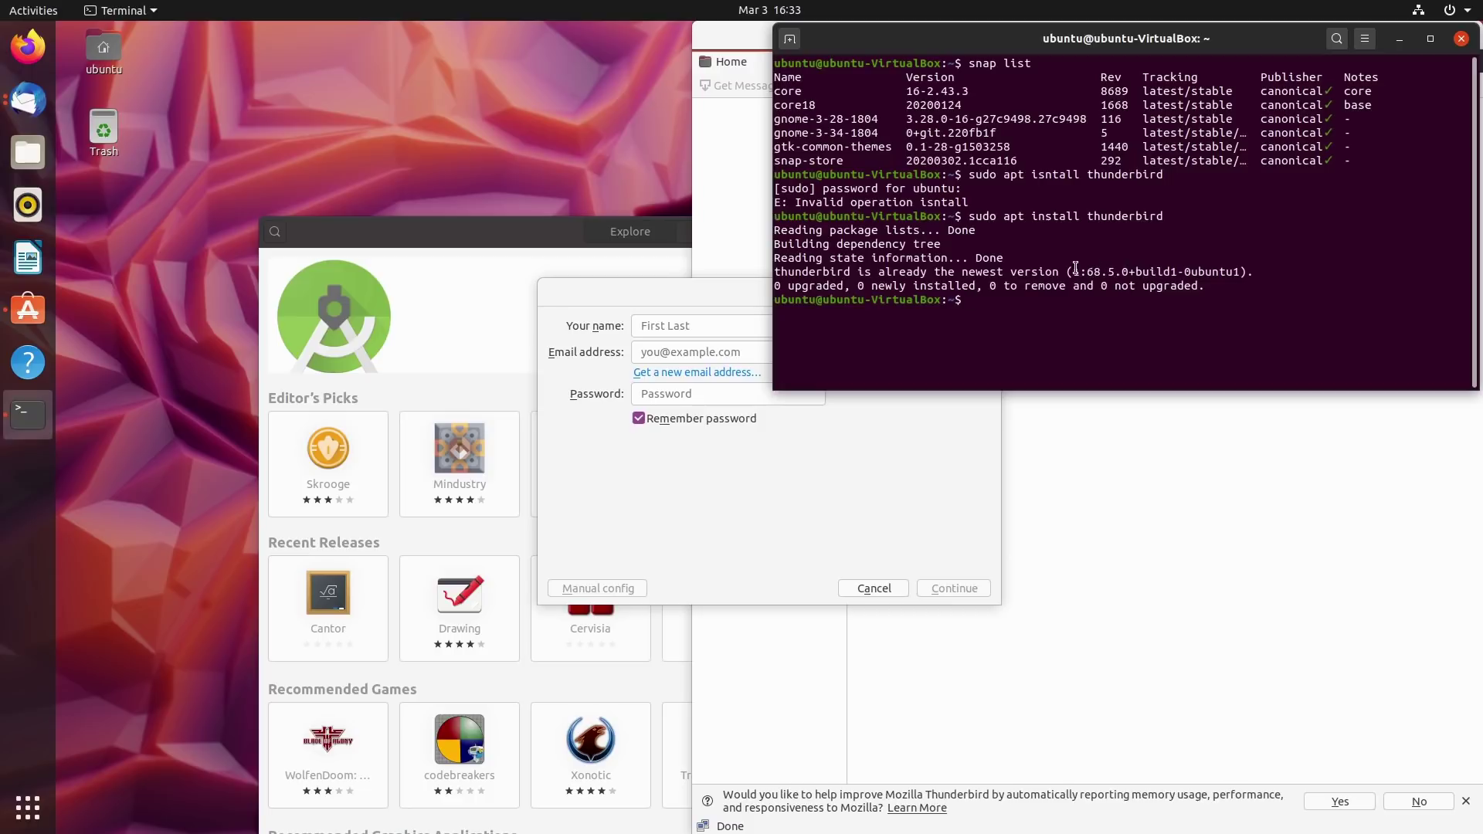
drag(774, 272, 1233, 272)
click(1260, 345)
click(1116, 707)
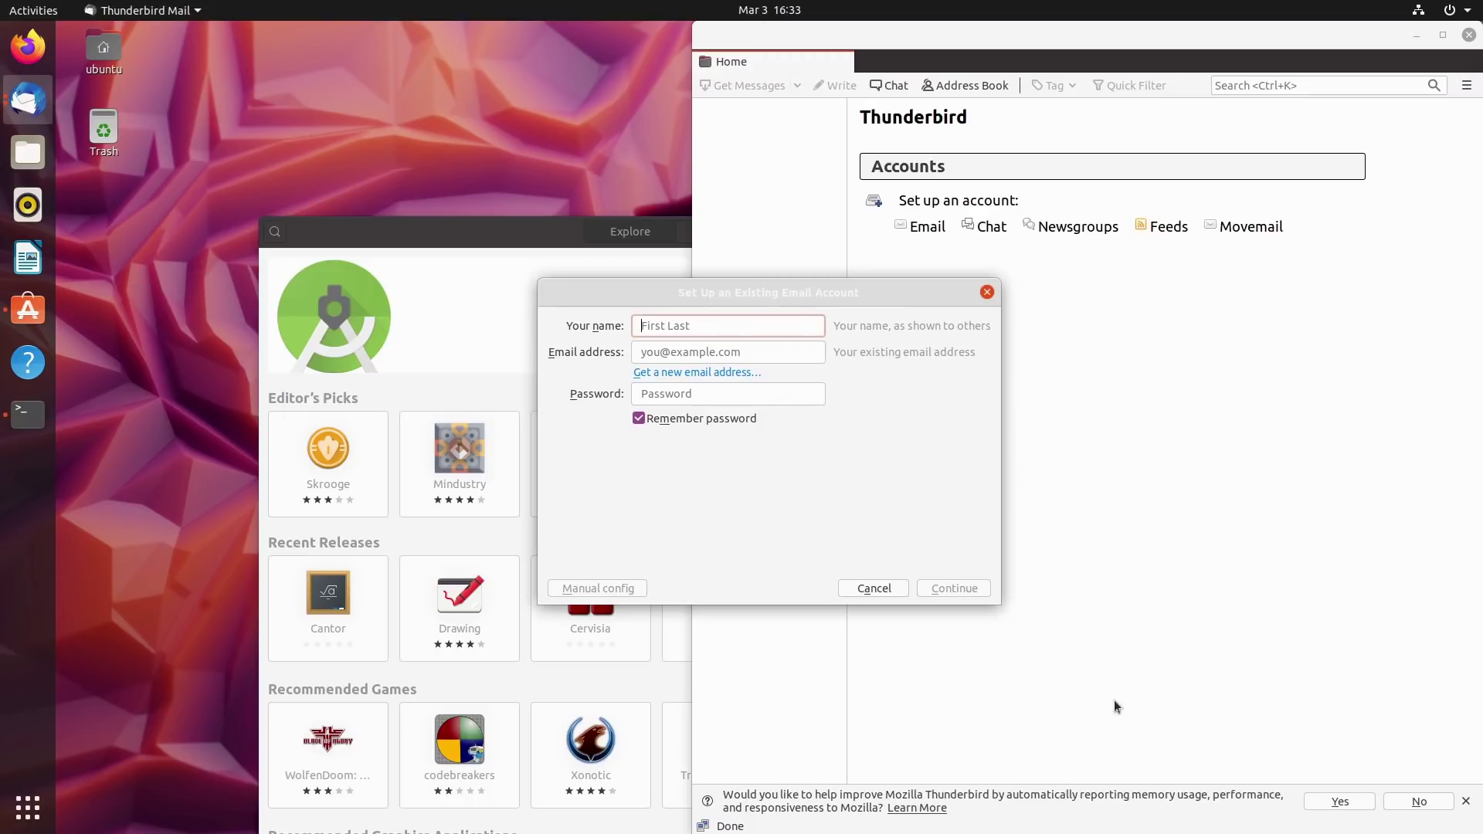
click(873, 588)
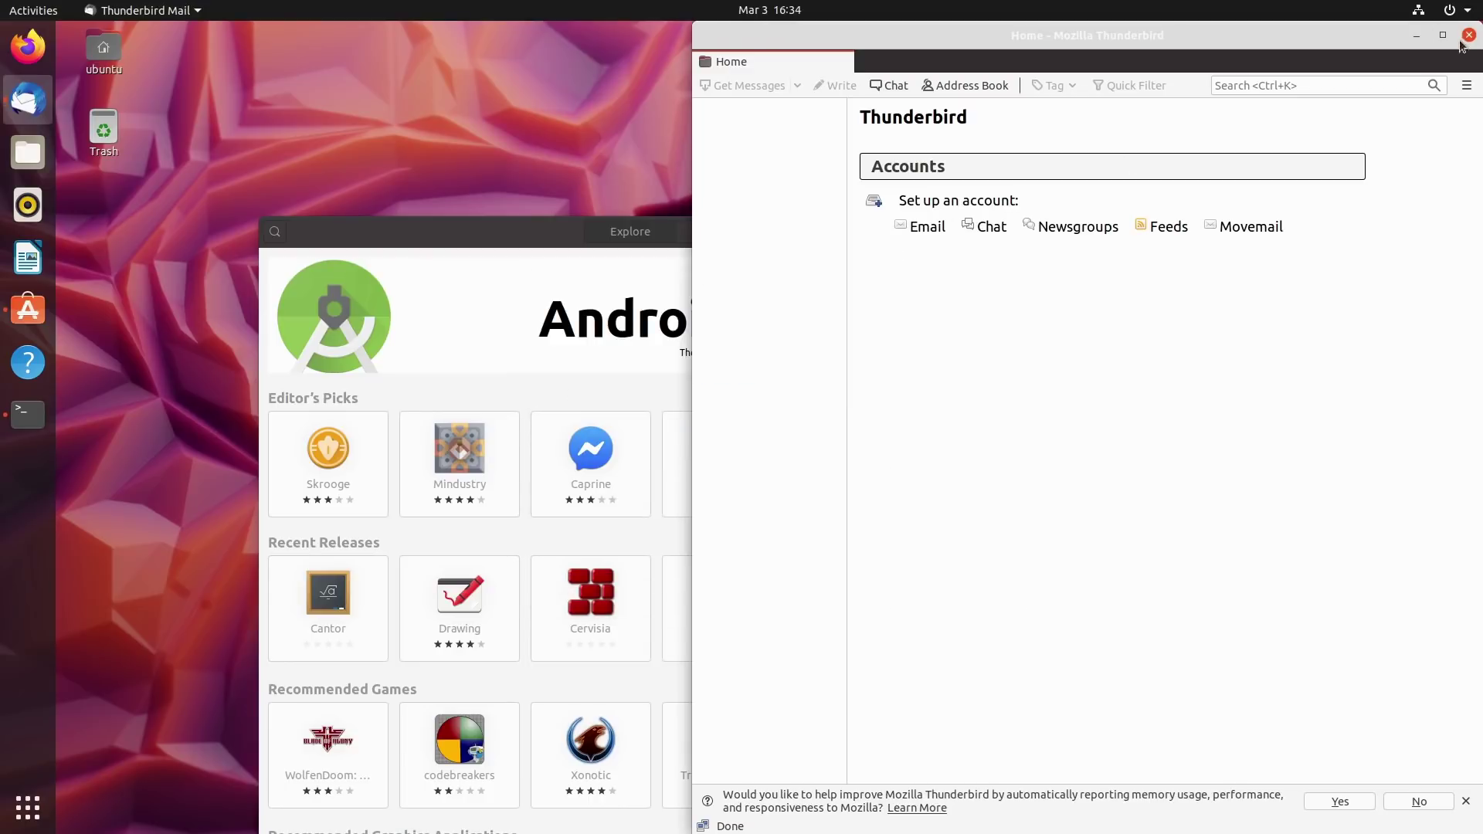
click(1468, 36)
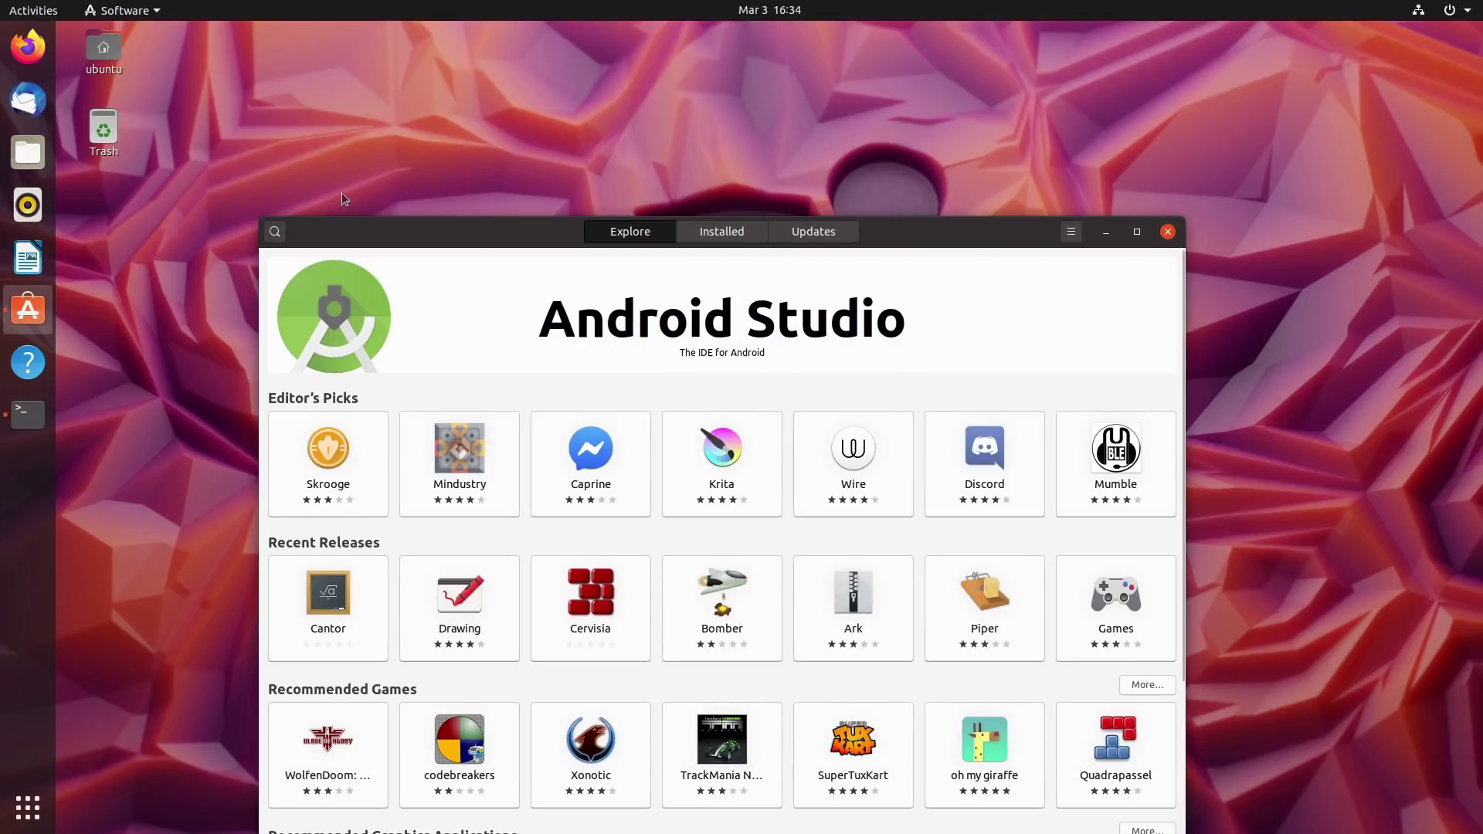
click(276, 231)
text(thunderbird)
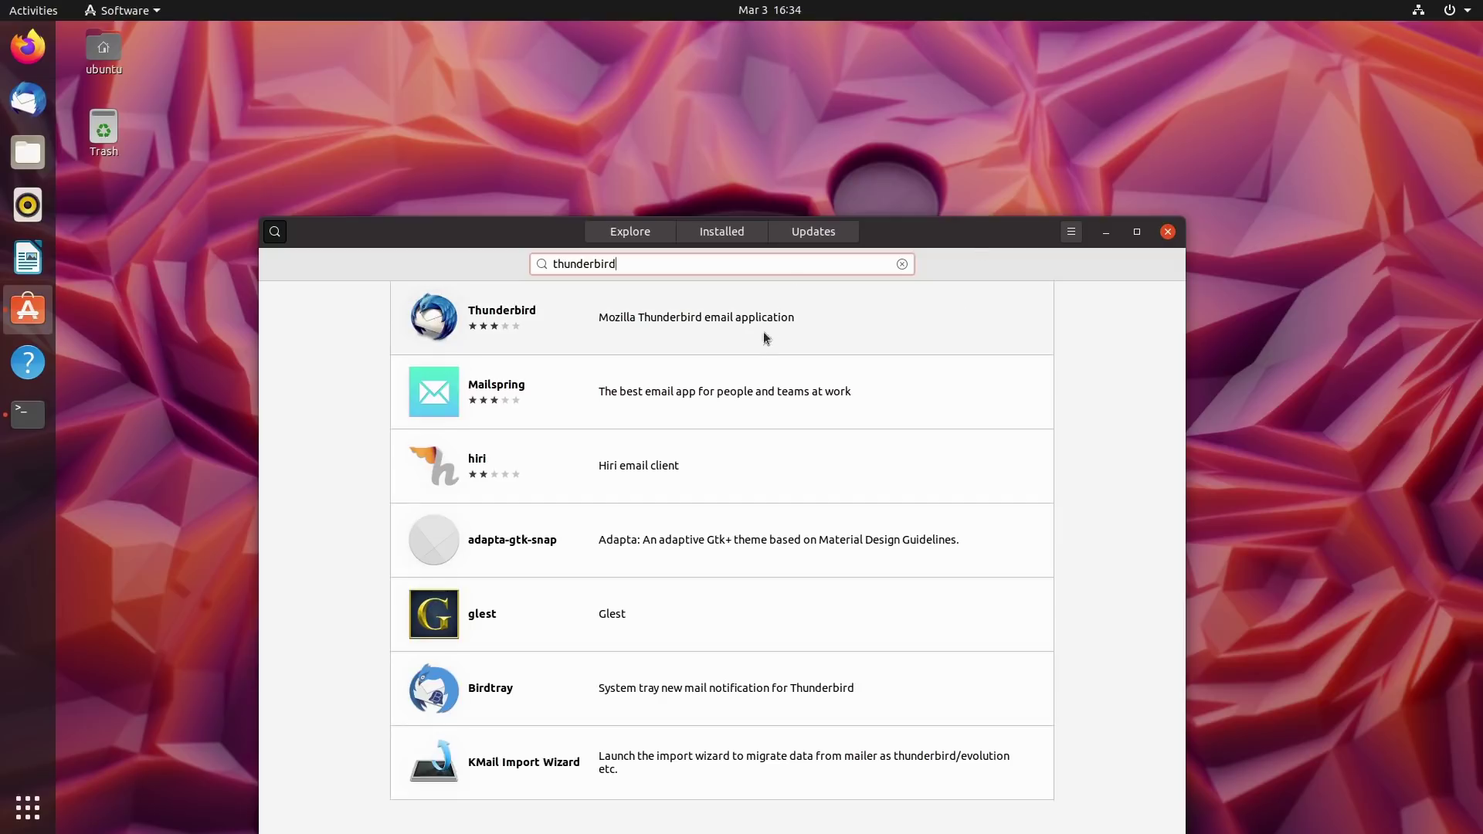
Install the Thunderbird snap (latest/beta, snapcraft.io), authorizing with the account password, and review its Details.
click(489, 320)
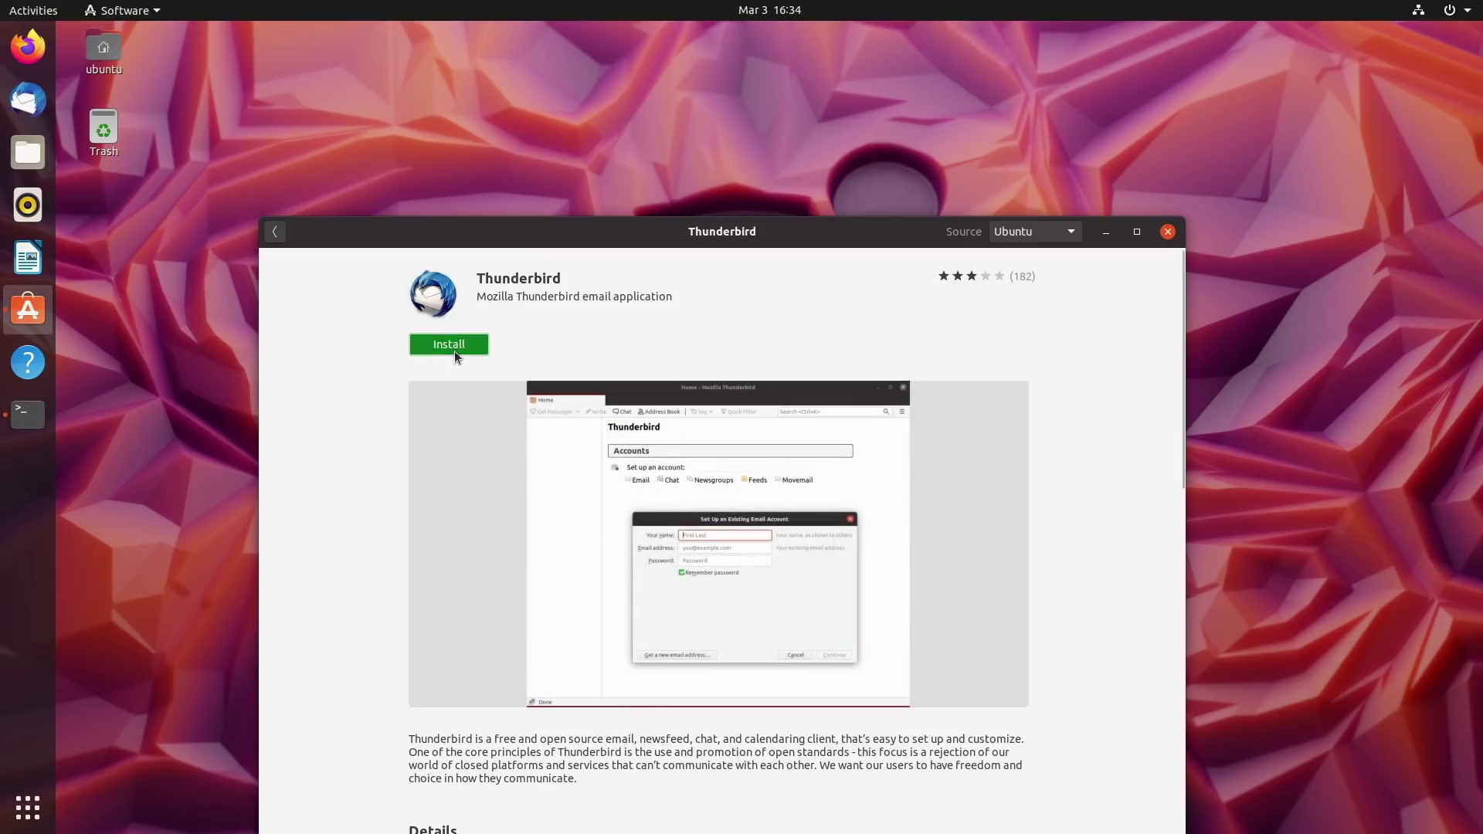
click(455, 356)
text(ubuntu)
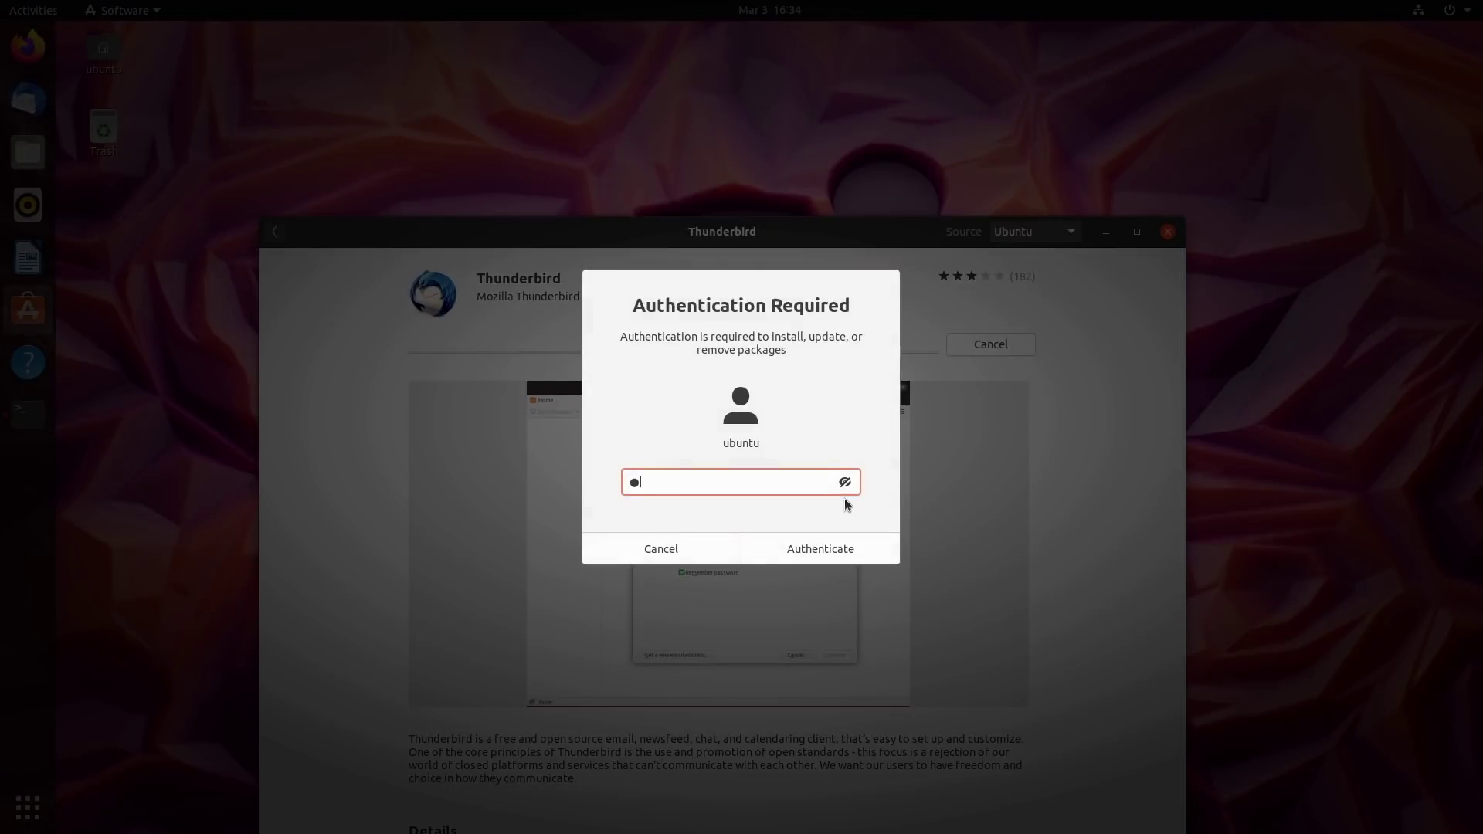
key(Return)
scroll(941, 471, down, 3)
scroll(941, 471, down, 1)
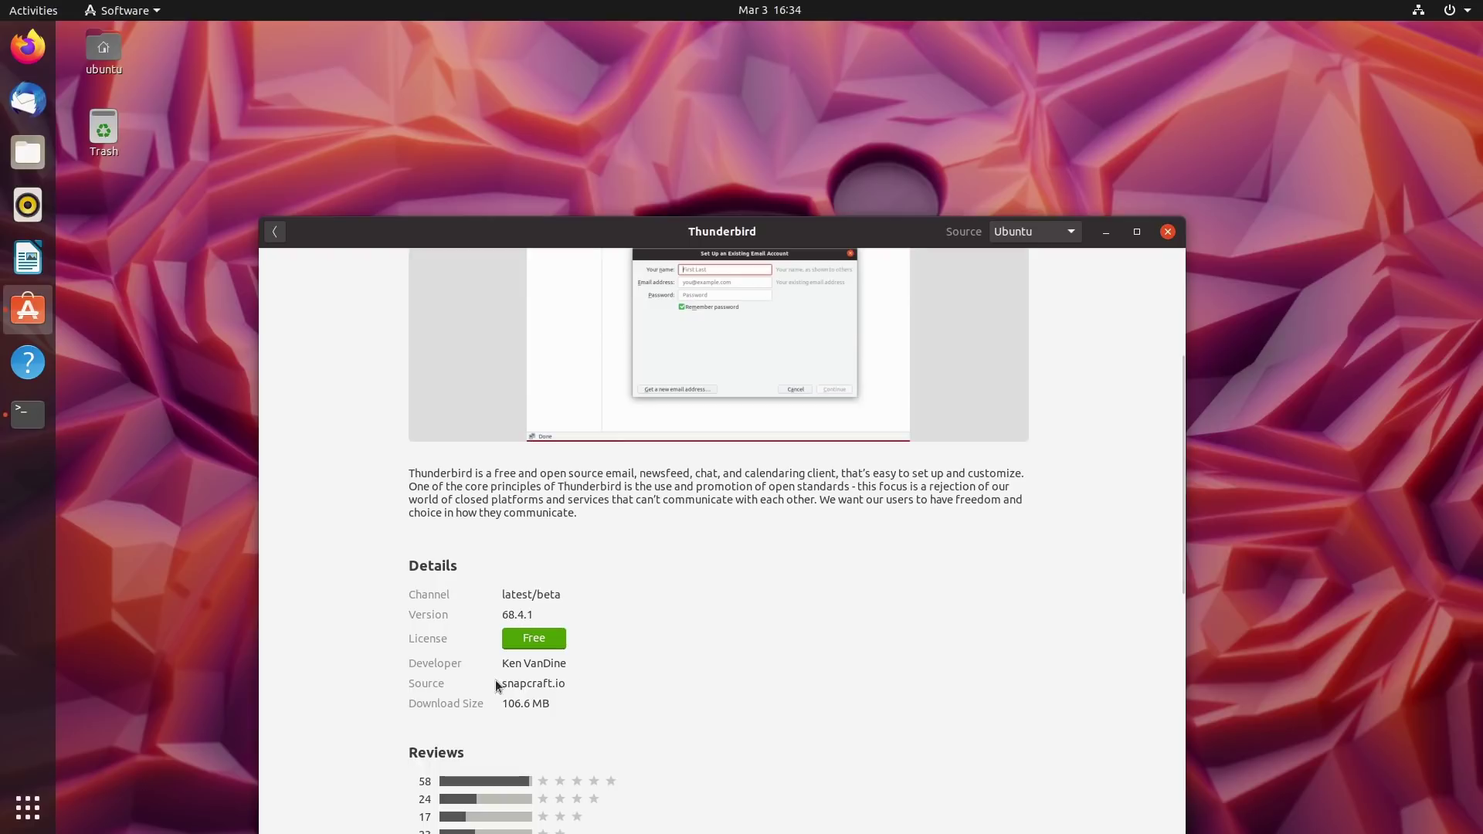
scroll(962, 387, up, 4)
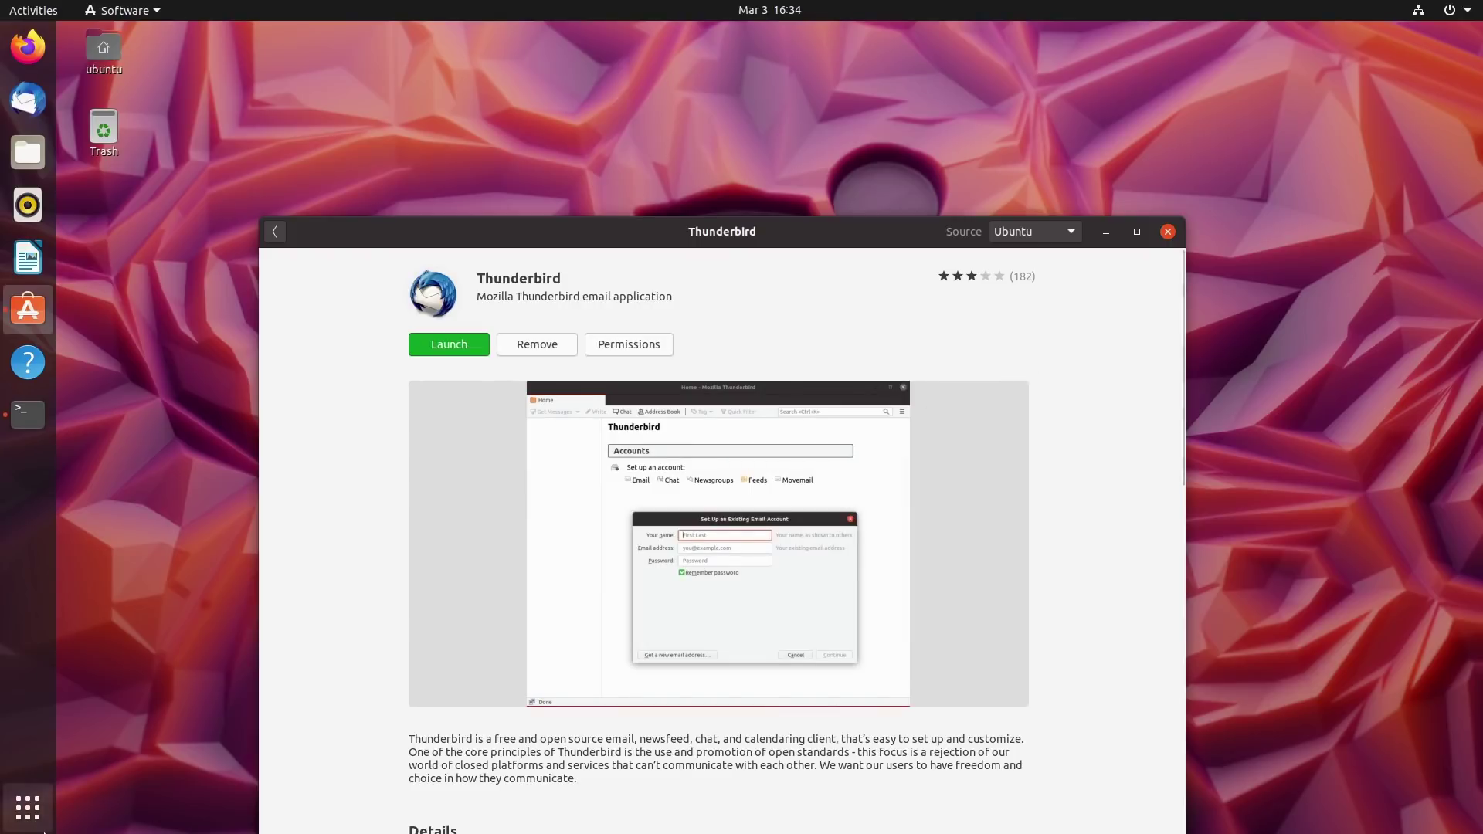
click(49, 807)
Search Activities for 'thun' to see both Thunderbird Mail entries, then leave the overview.
text(thun)
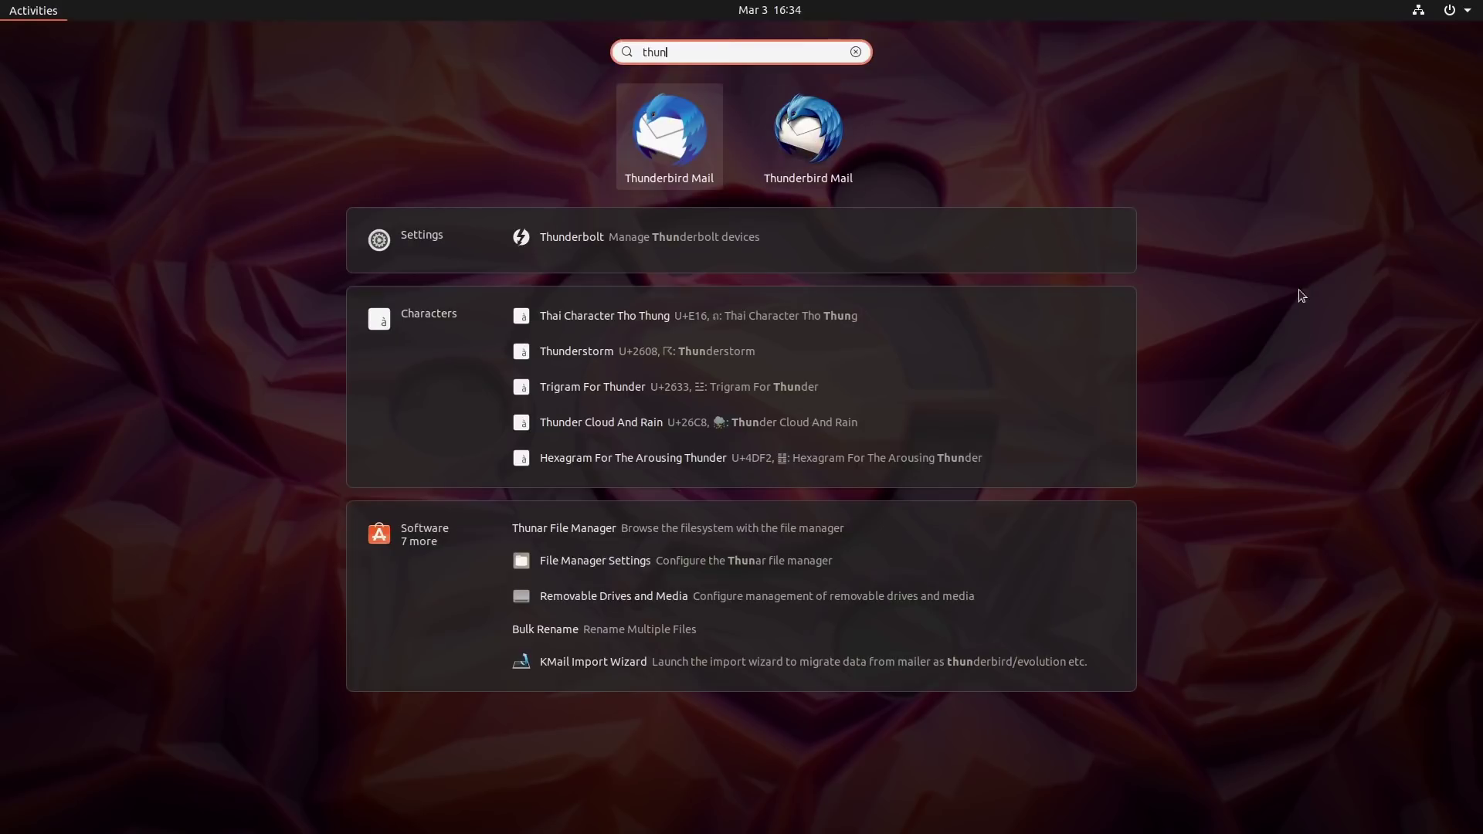
key(Escape)
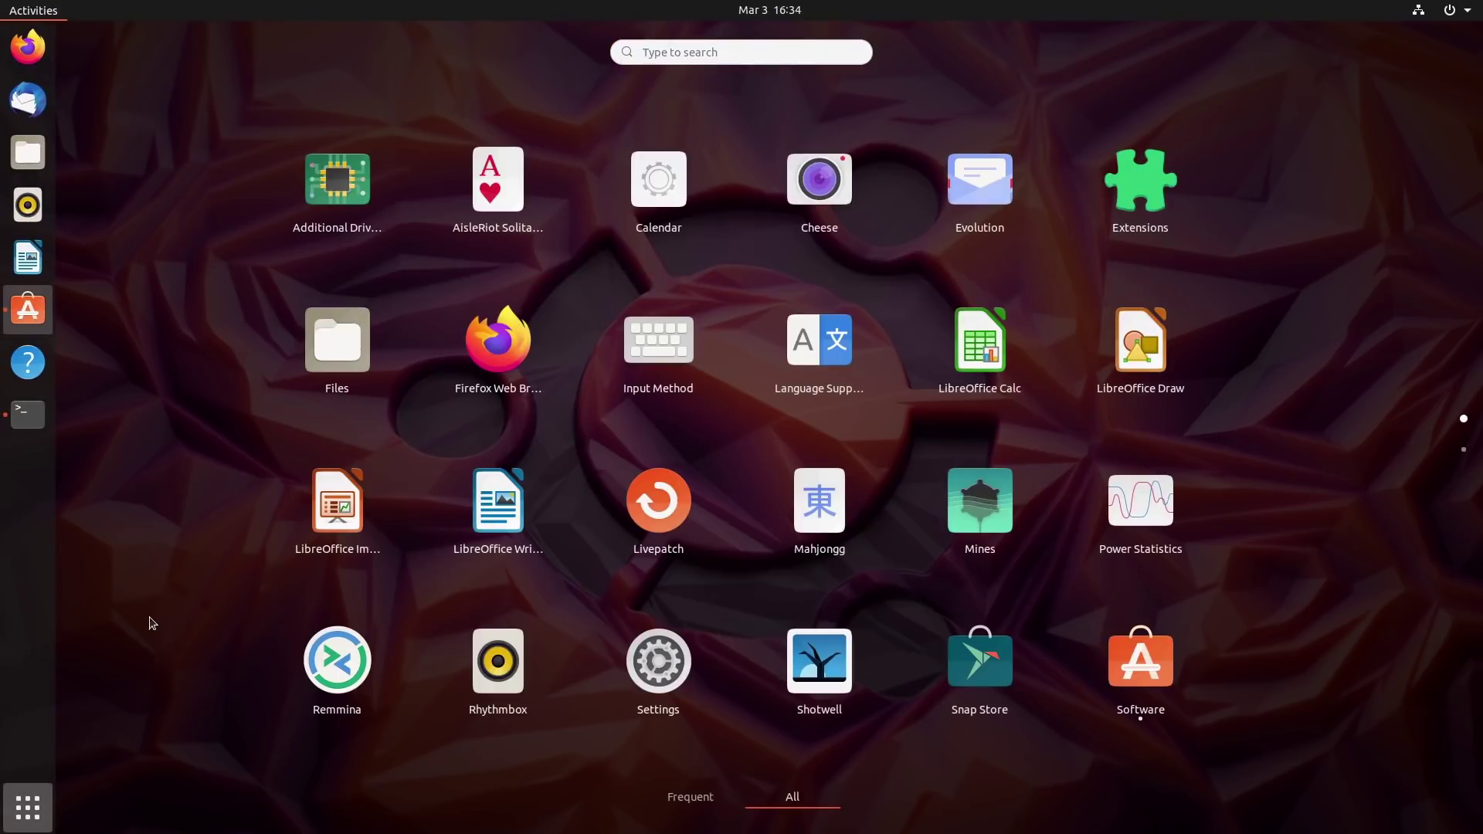
click(23, 812)
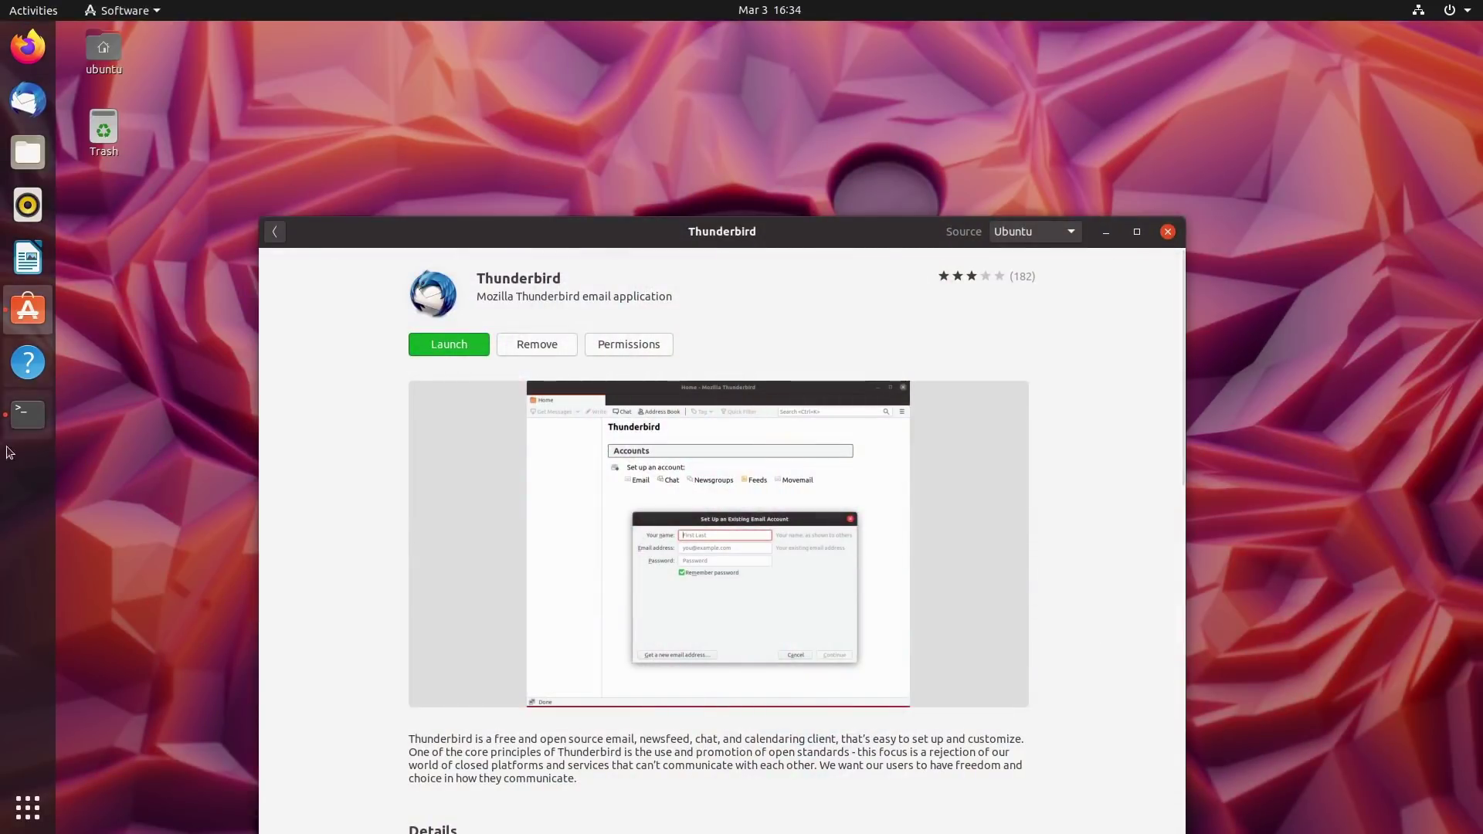
Rerun 'snap list' showing thunderbird 68.4.1 on latest/beta, then request Thunderbird's removal in Software.
click(27, 415)
key(Up)
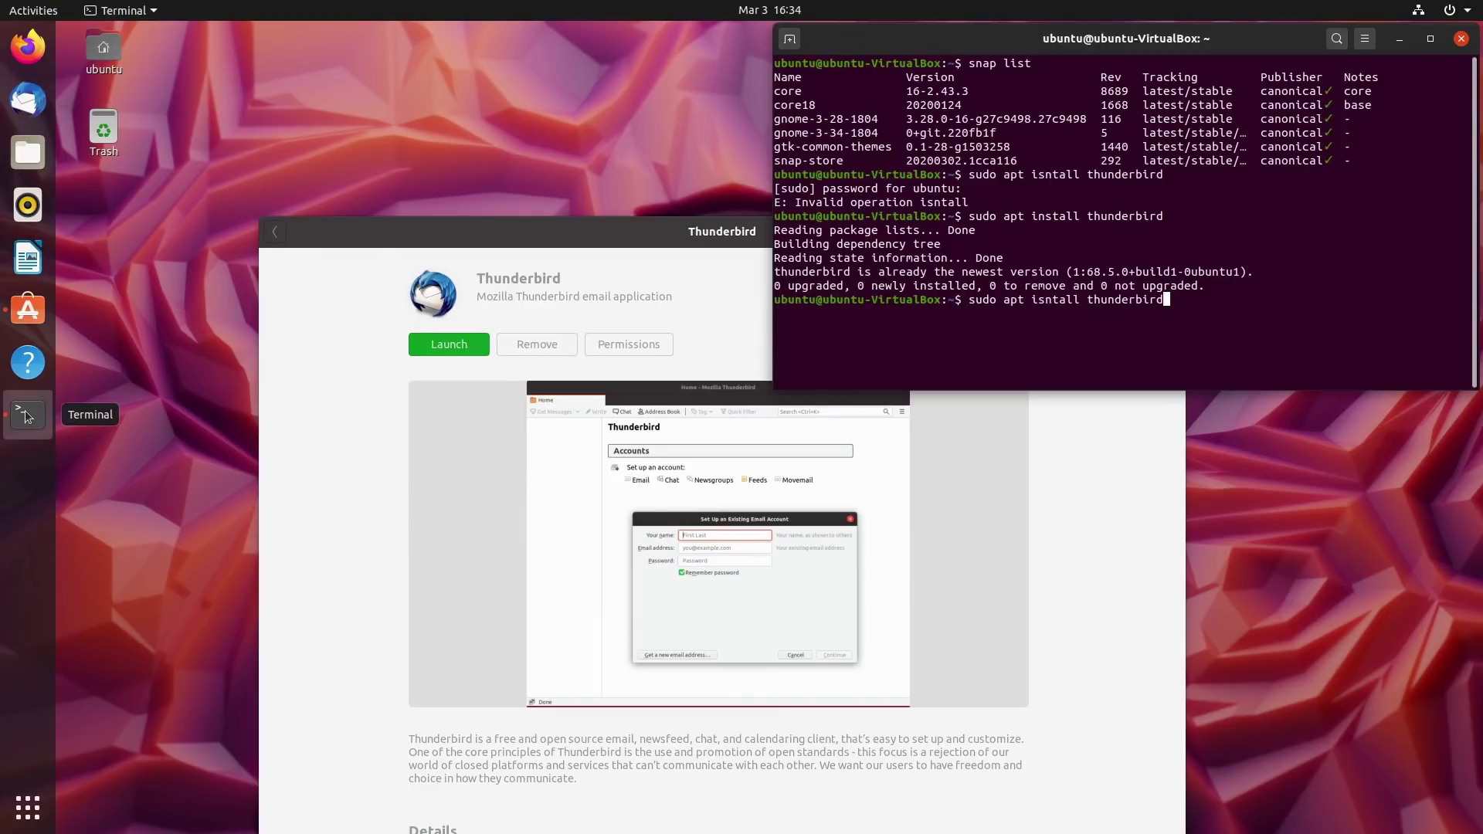
key(Up)
key(Return)
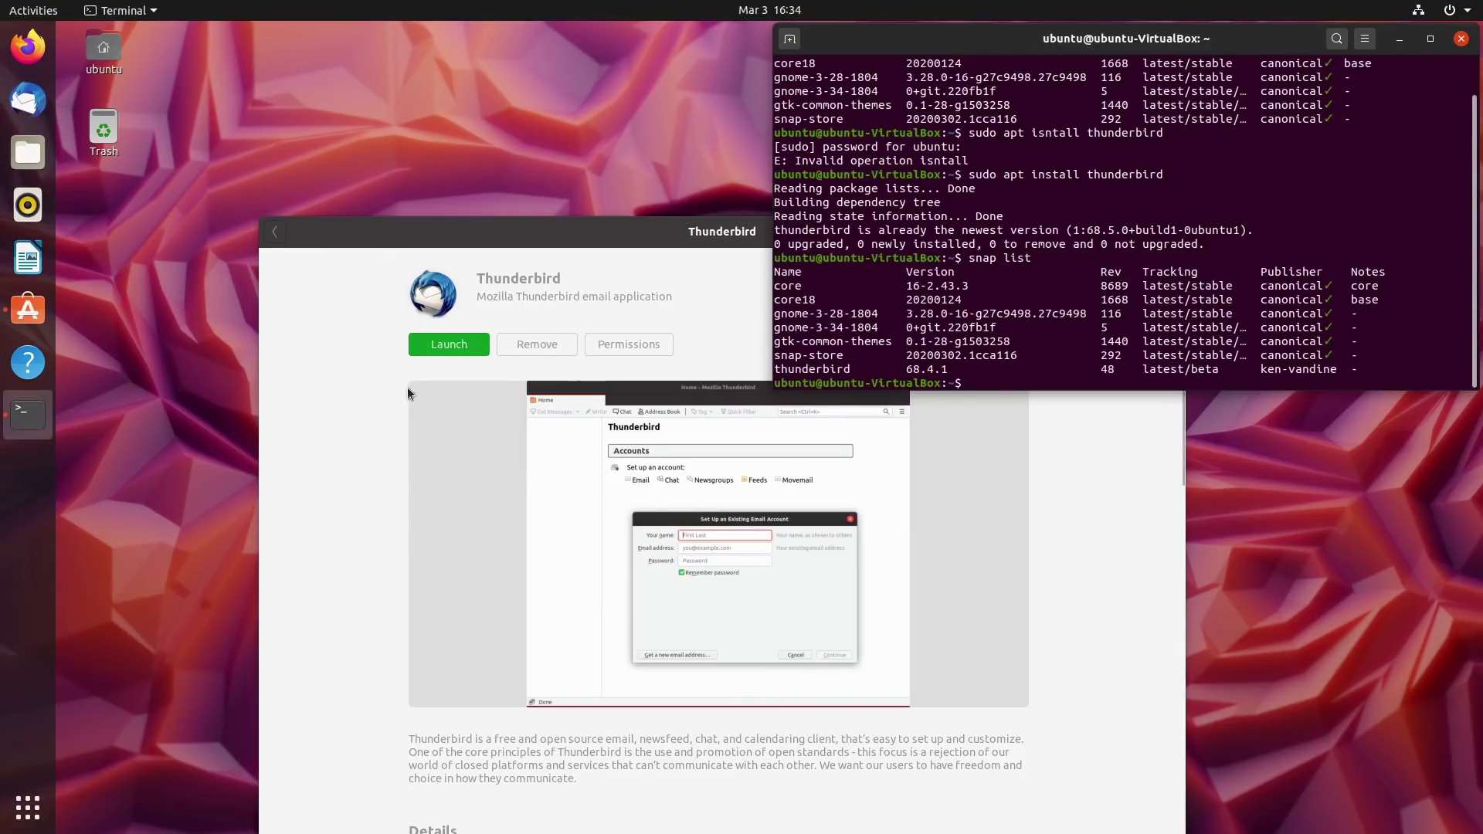
click(468, 369)
click(541, 343)
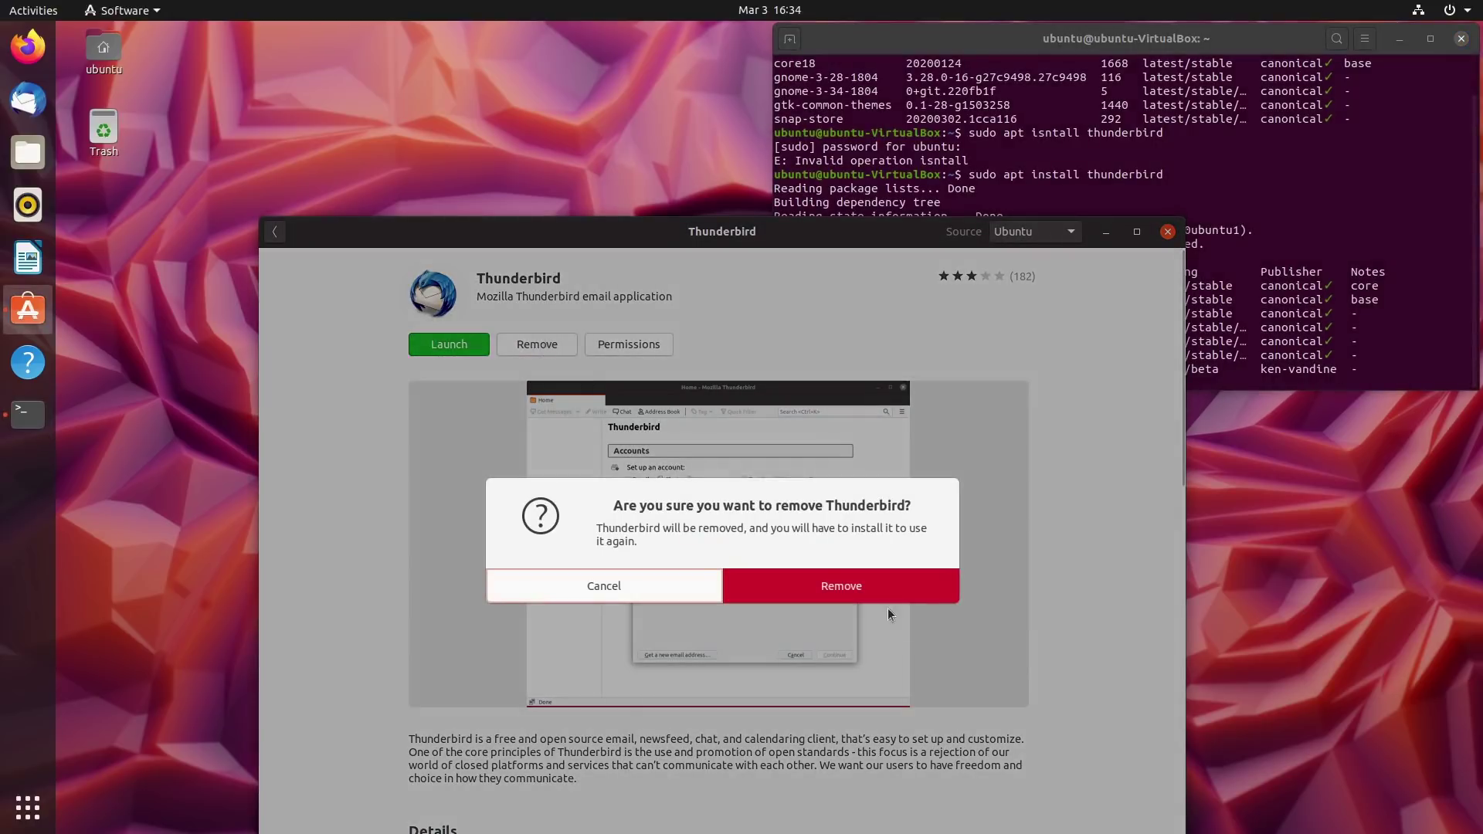
Confirm removing Thunderbird and go back from the search results to the featured apps page.
click(902, 576)
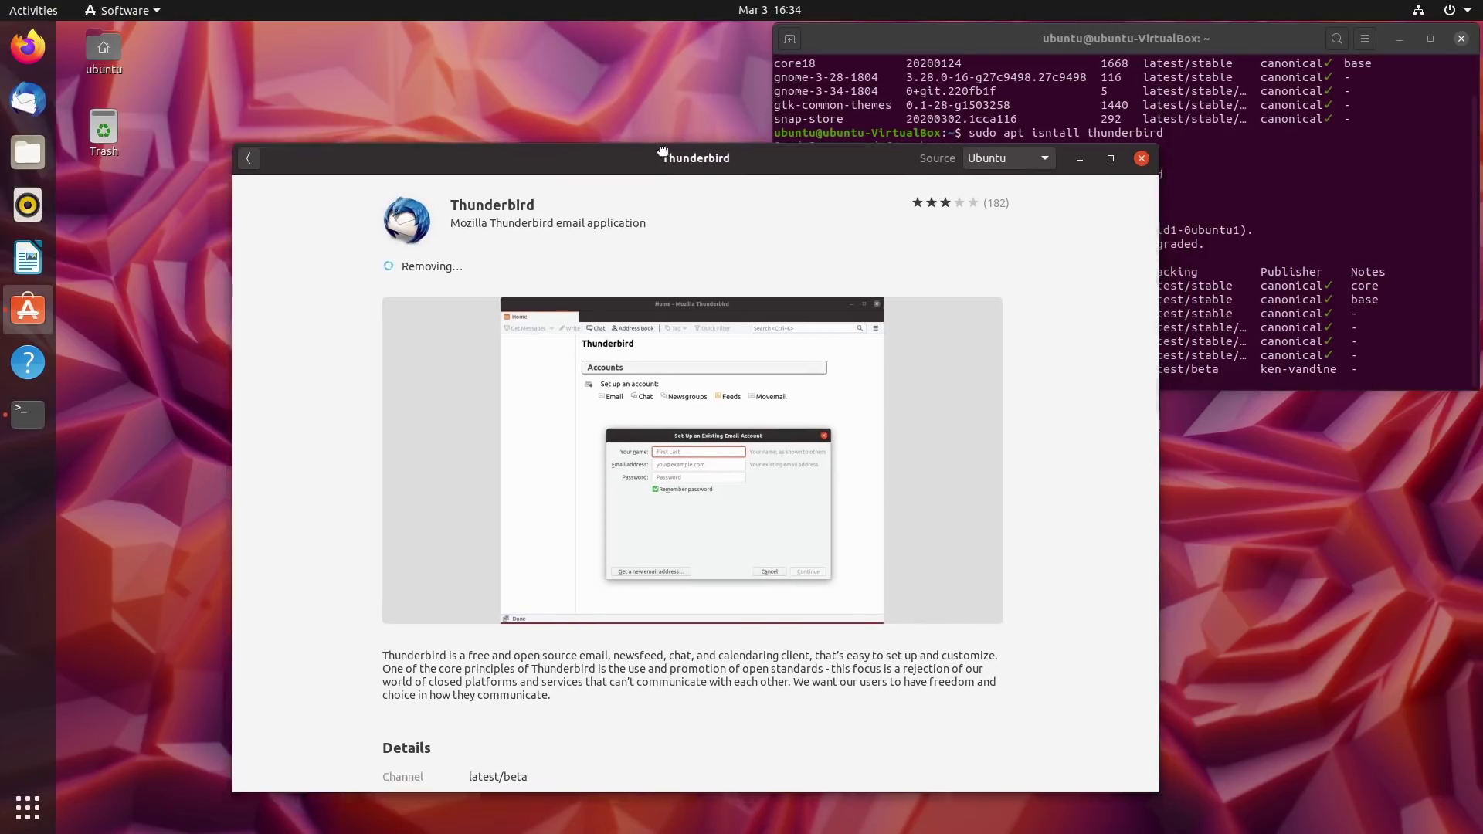
click(247, 133)
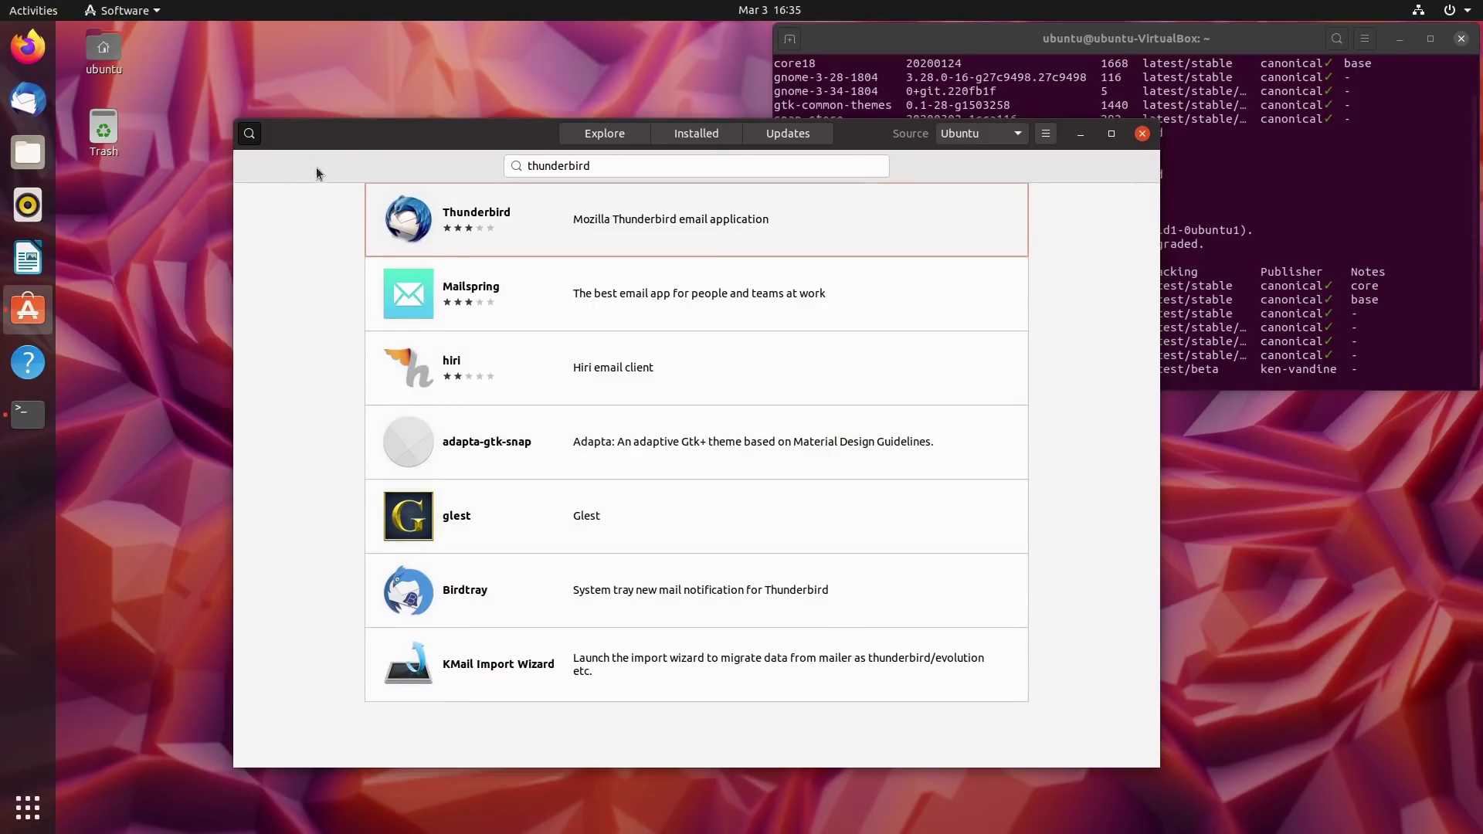
click(251, 131)
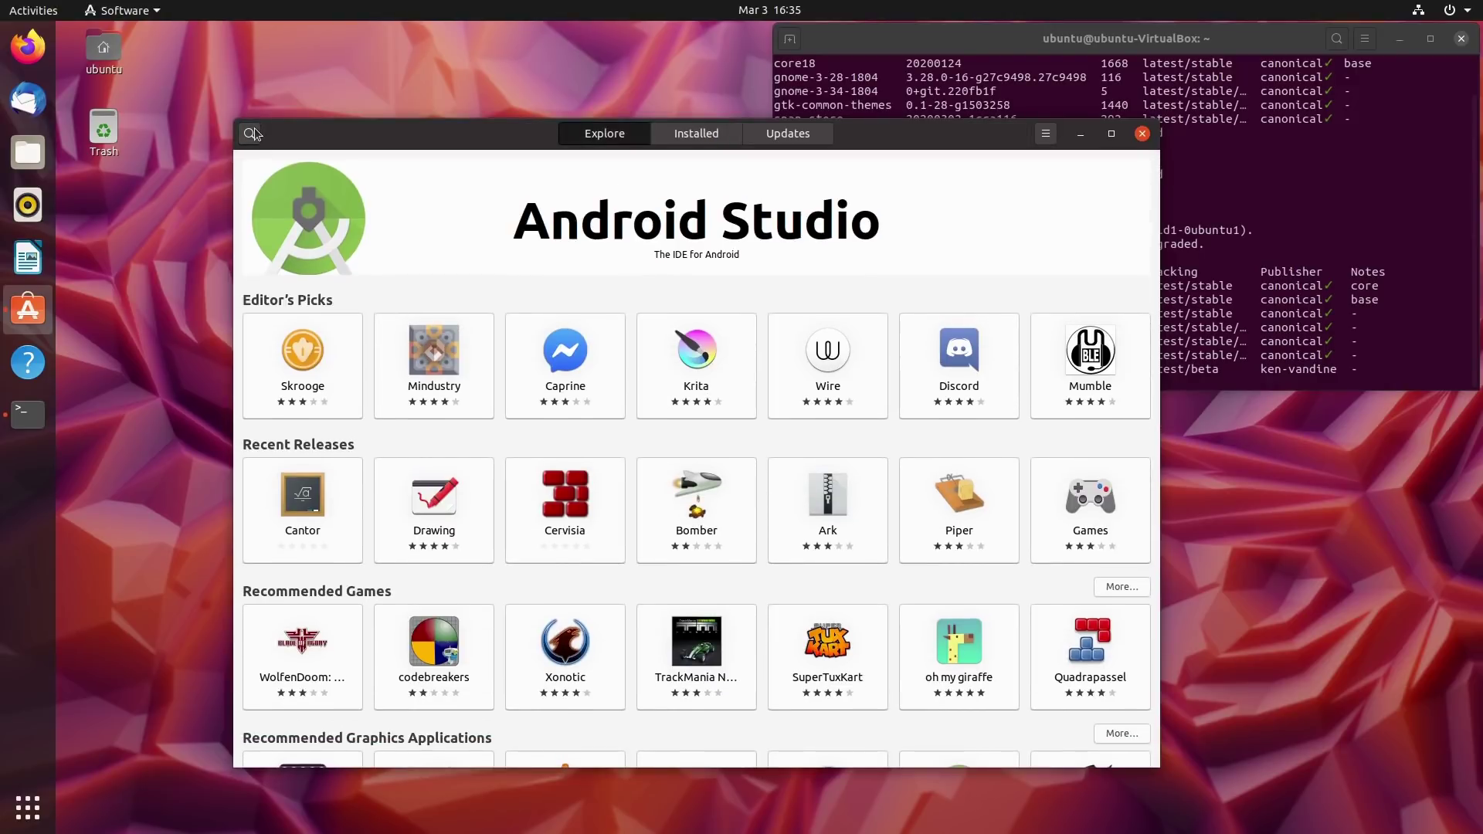
click(251, 133)
Search for 'filezilla' and view the regular FileZilla package's details.
text(filezilla)
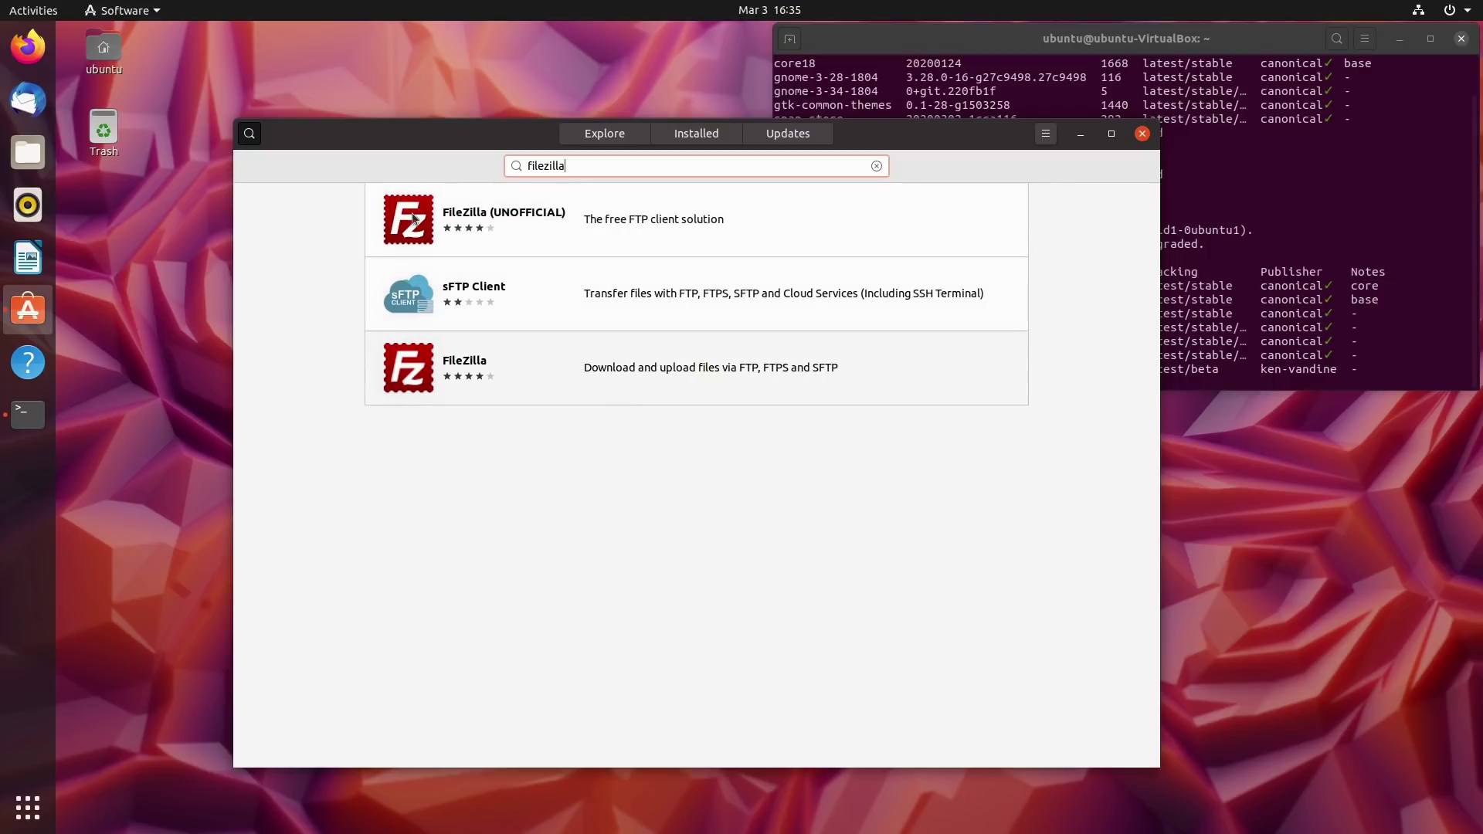
click(369, 401)
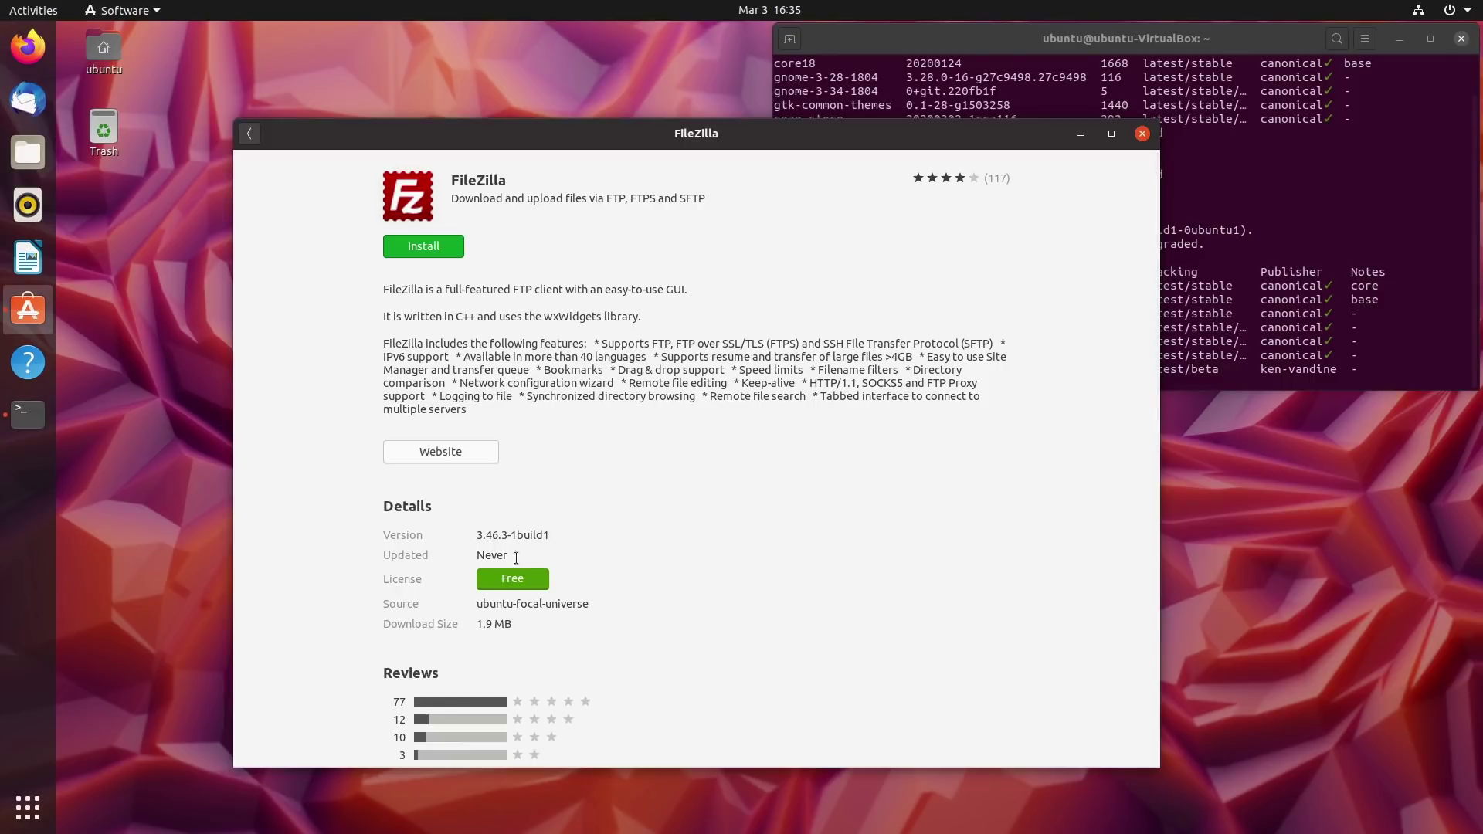
click(261, 131)
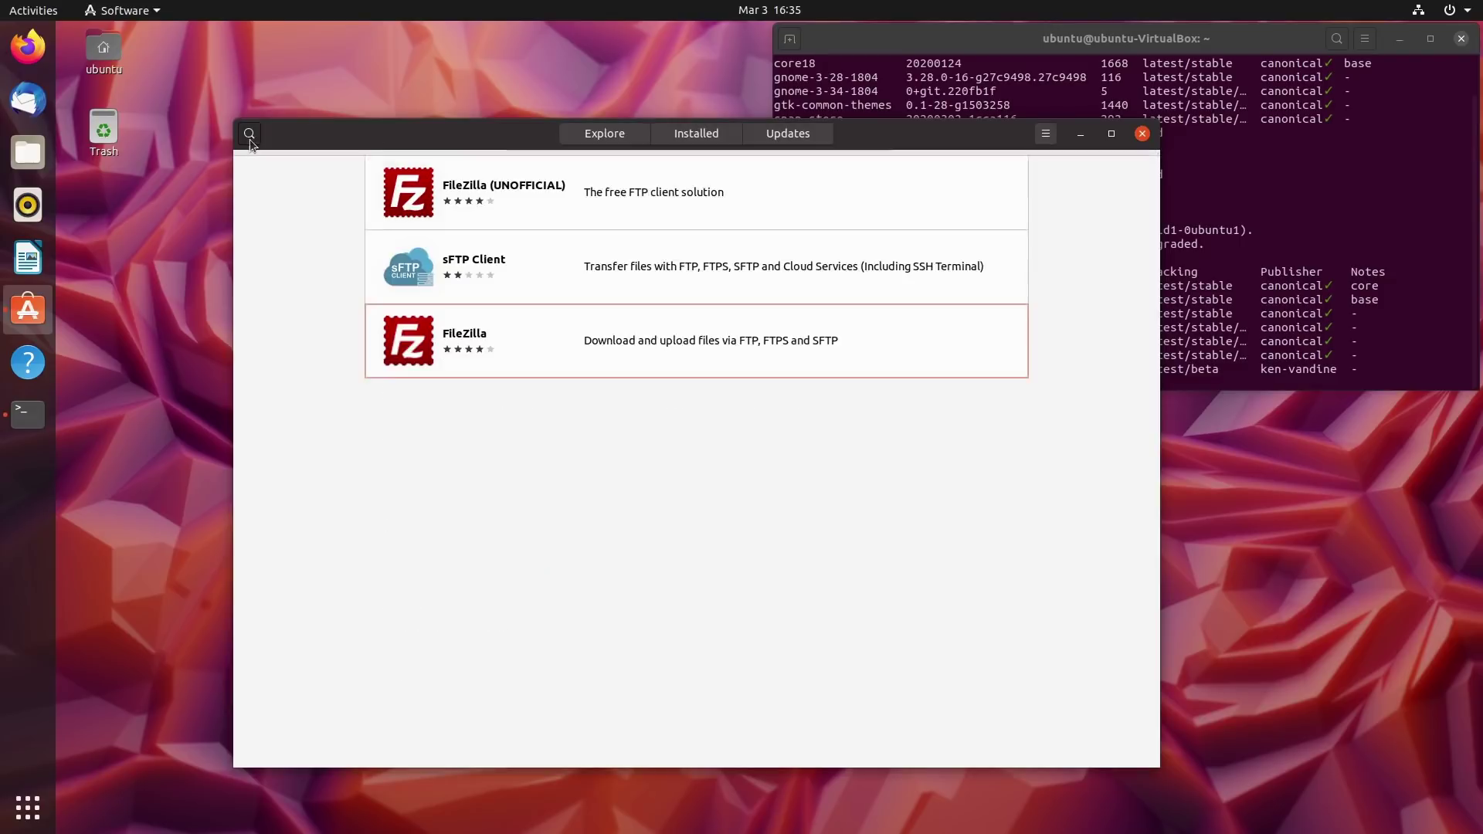
Inspect the FileZilla (UNOFFICIAL) snap's details and developer, then start installing the FileZilla package.
click(439, 222)
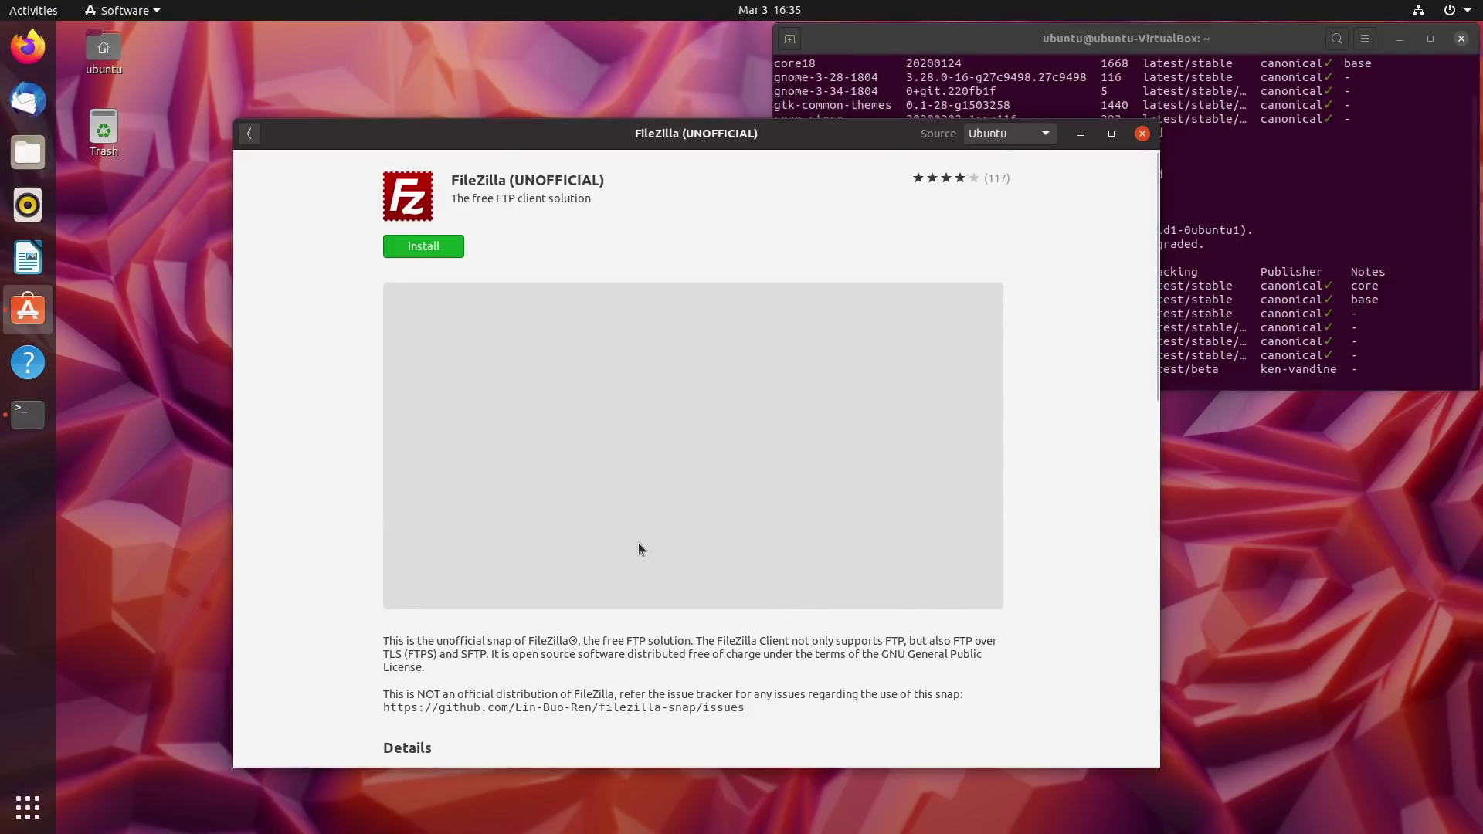
scroll(638, 546, down, 3)
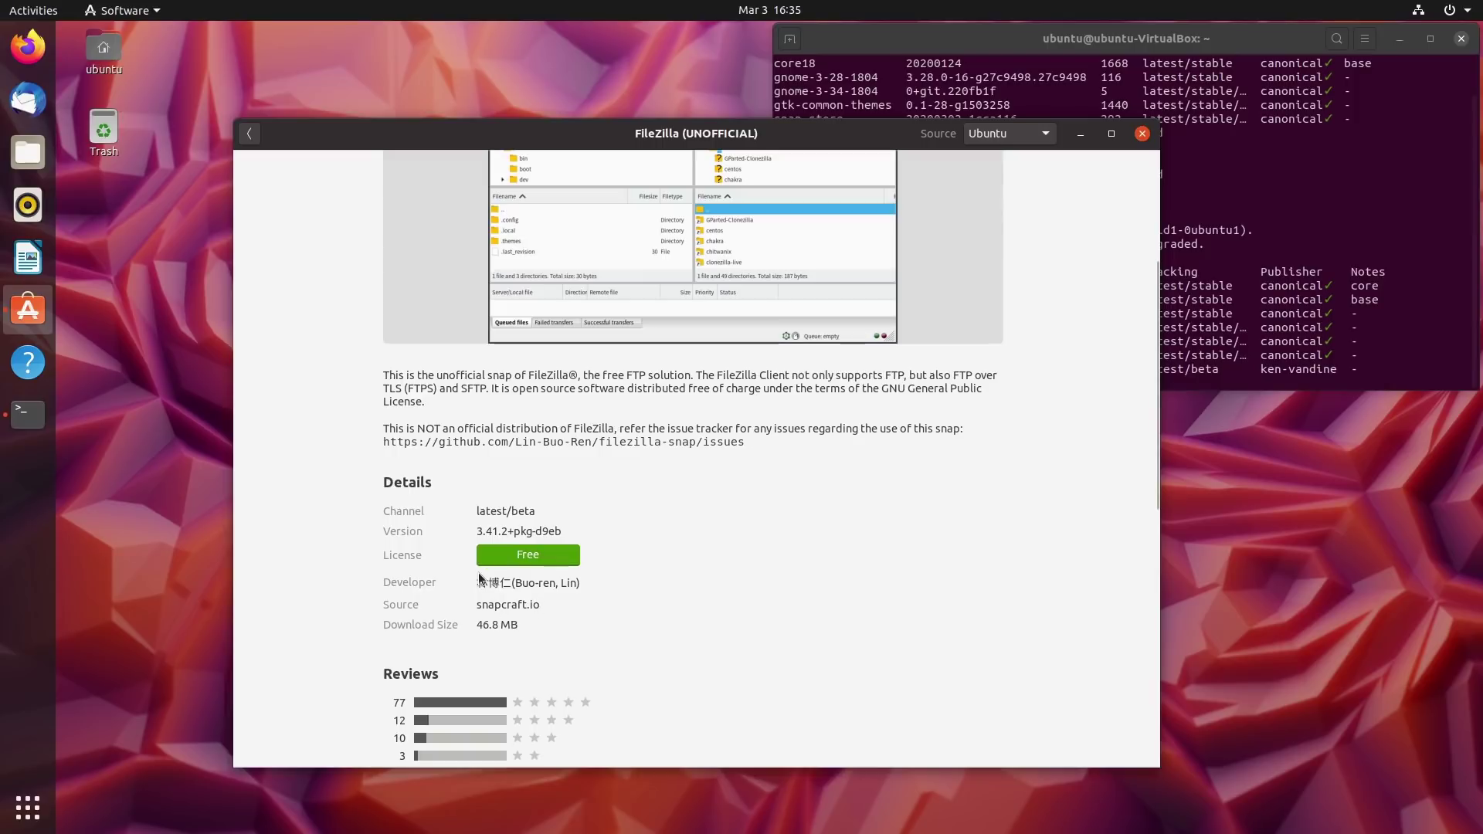
drag(571, 583, 472, 582)
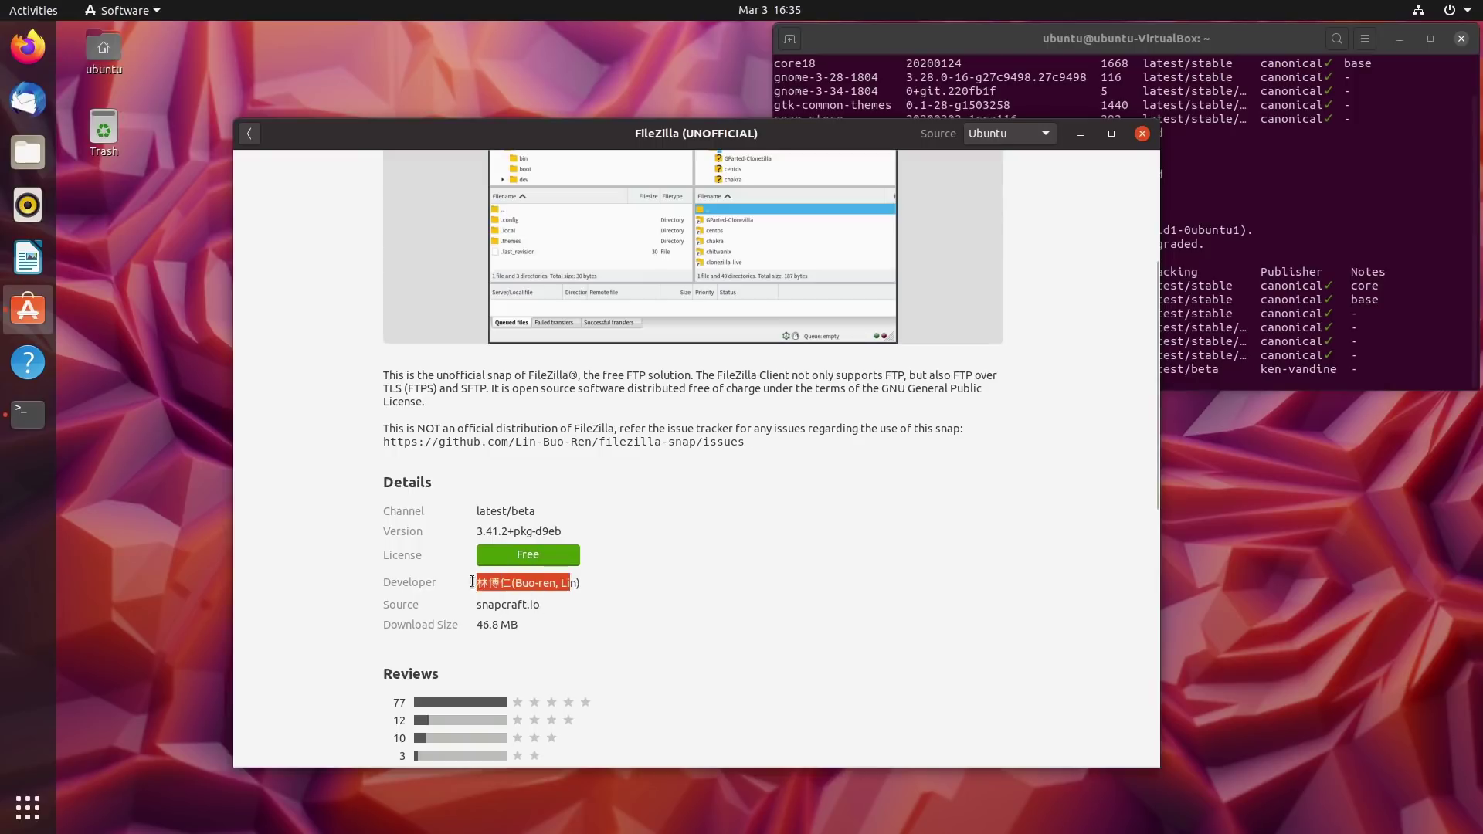
scroll(755, 515, up, 5)
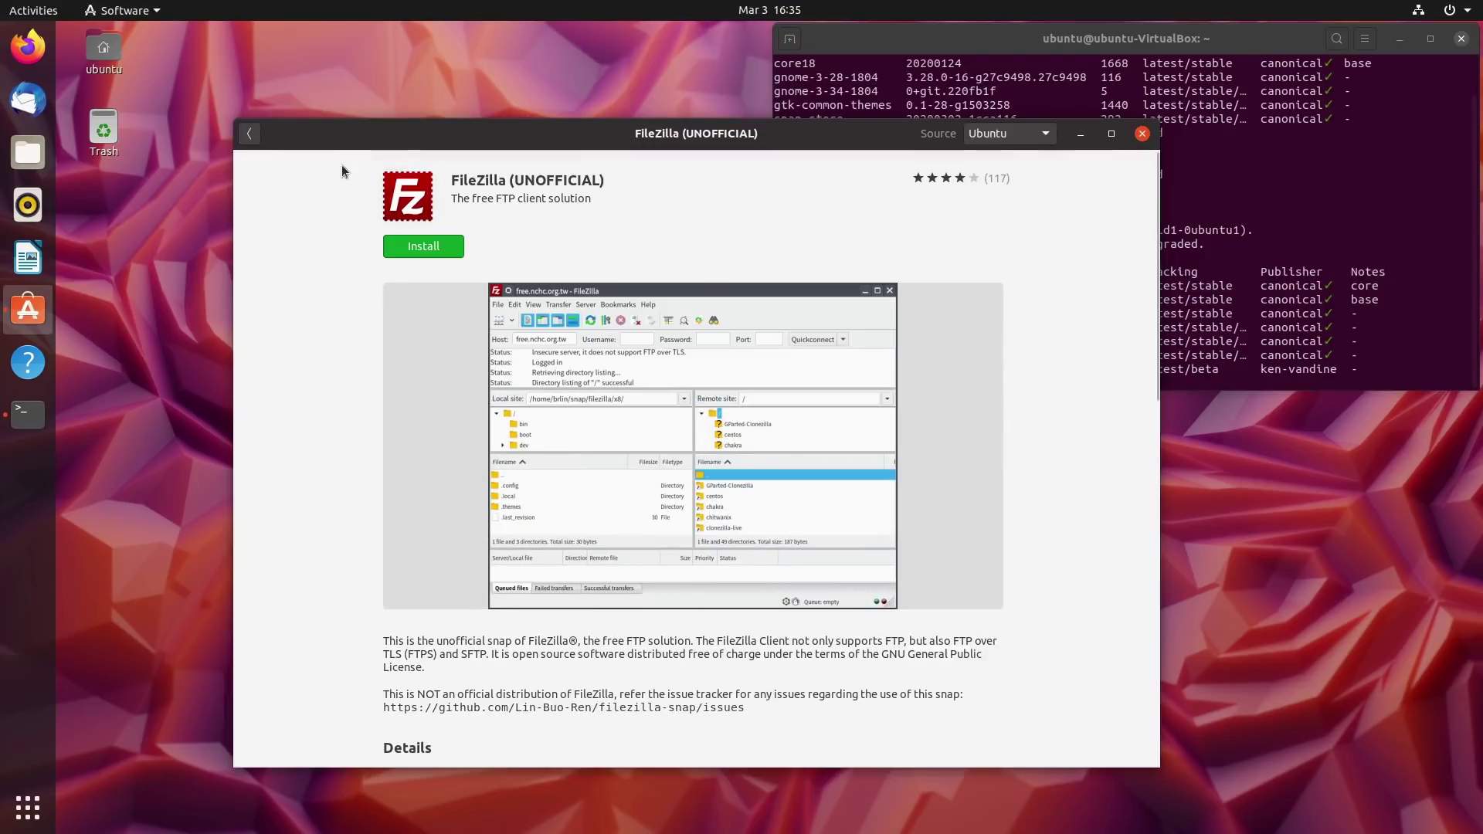
click(248, 133)
click(453, 369)
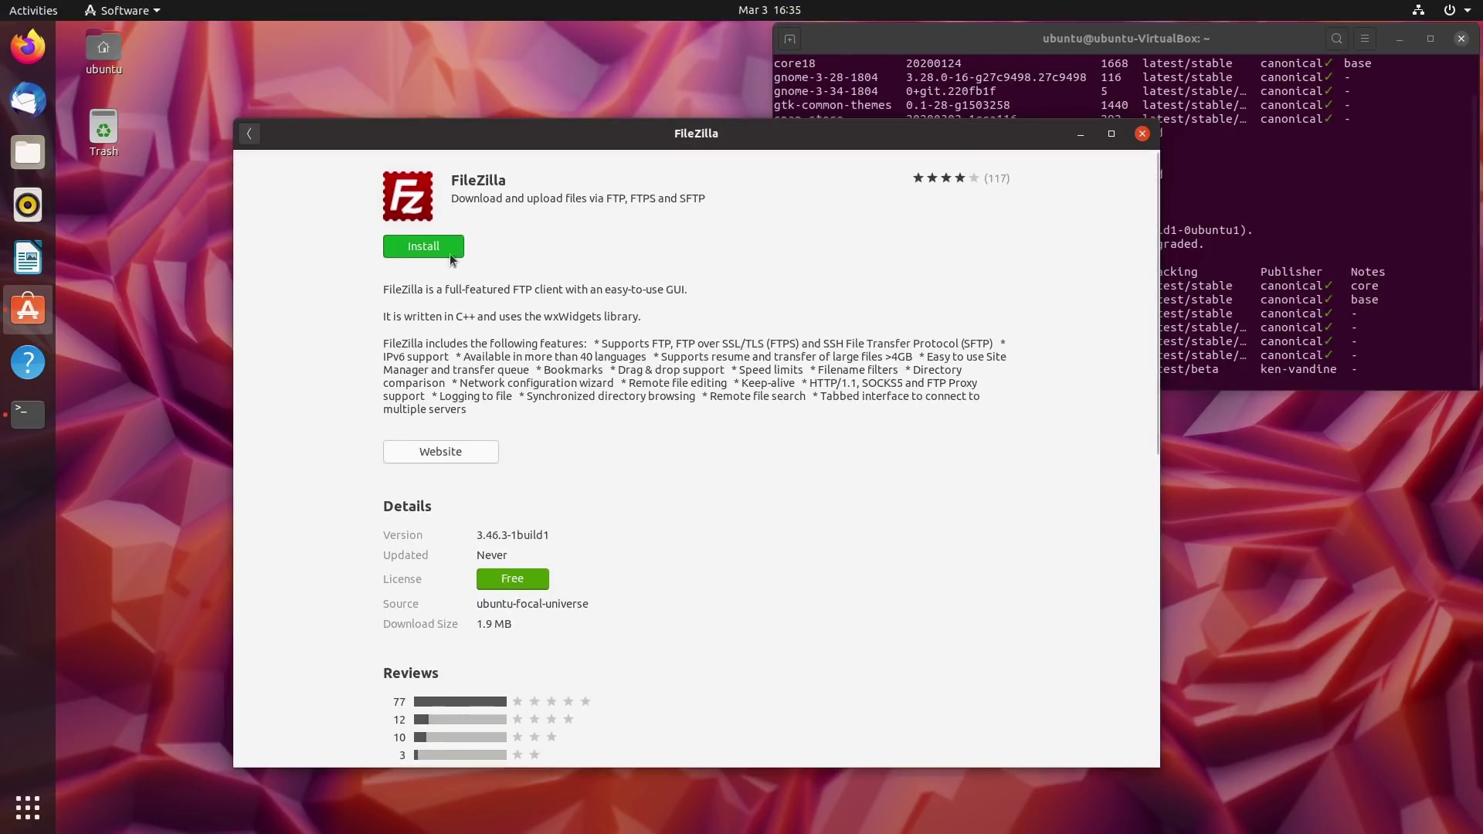
click(423, 250)
Authorize the FileZilla 3.46.3 install with the account password and shift the Software window left.
text(ubuntu)
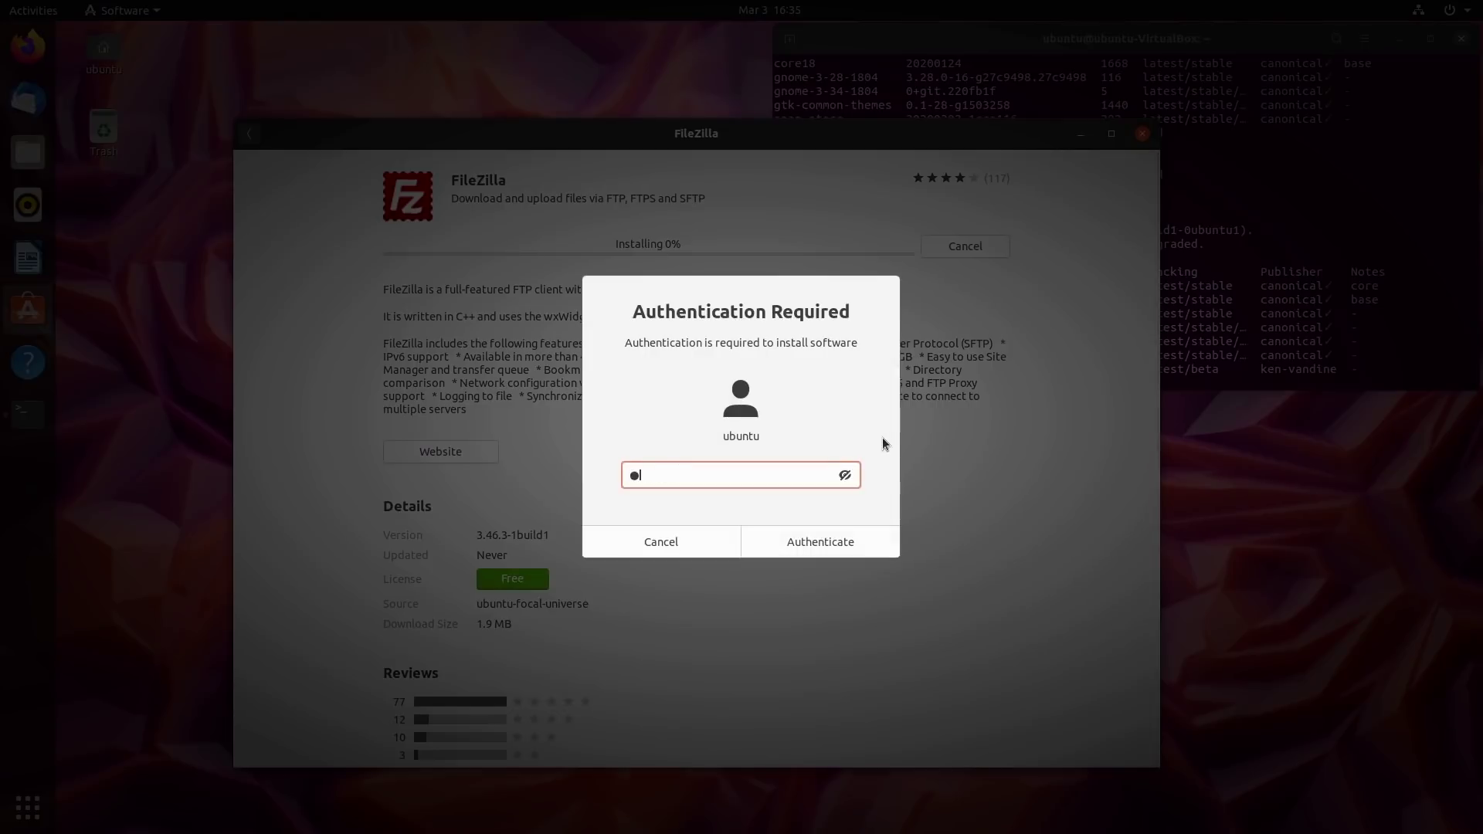
key(Return)
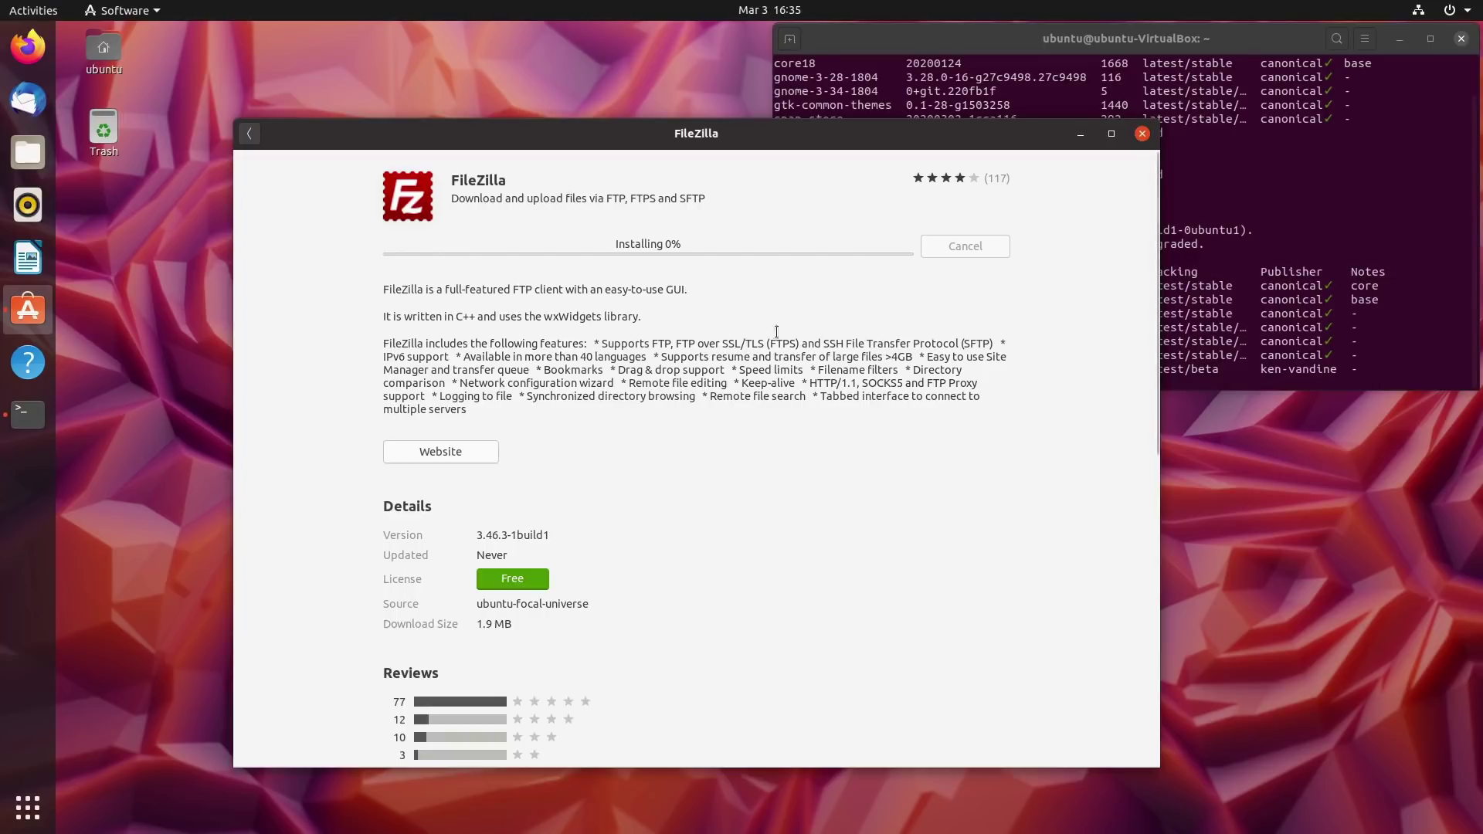
drag(725, 148, 614, 192)
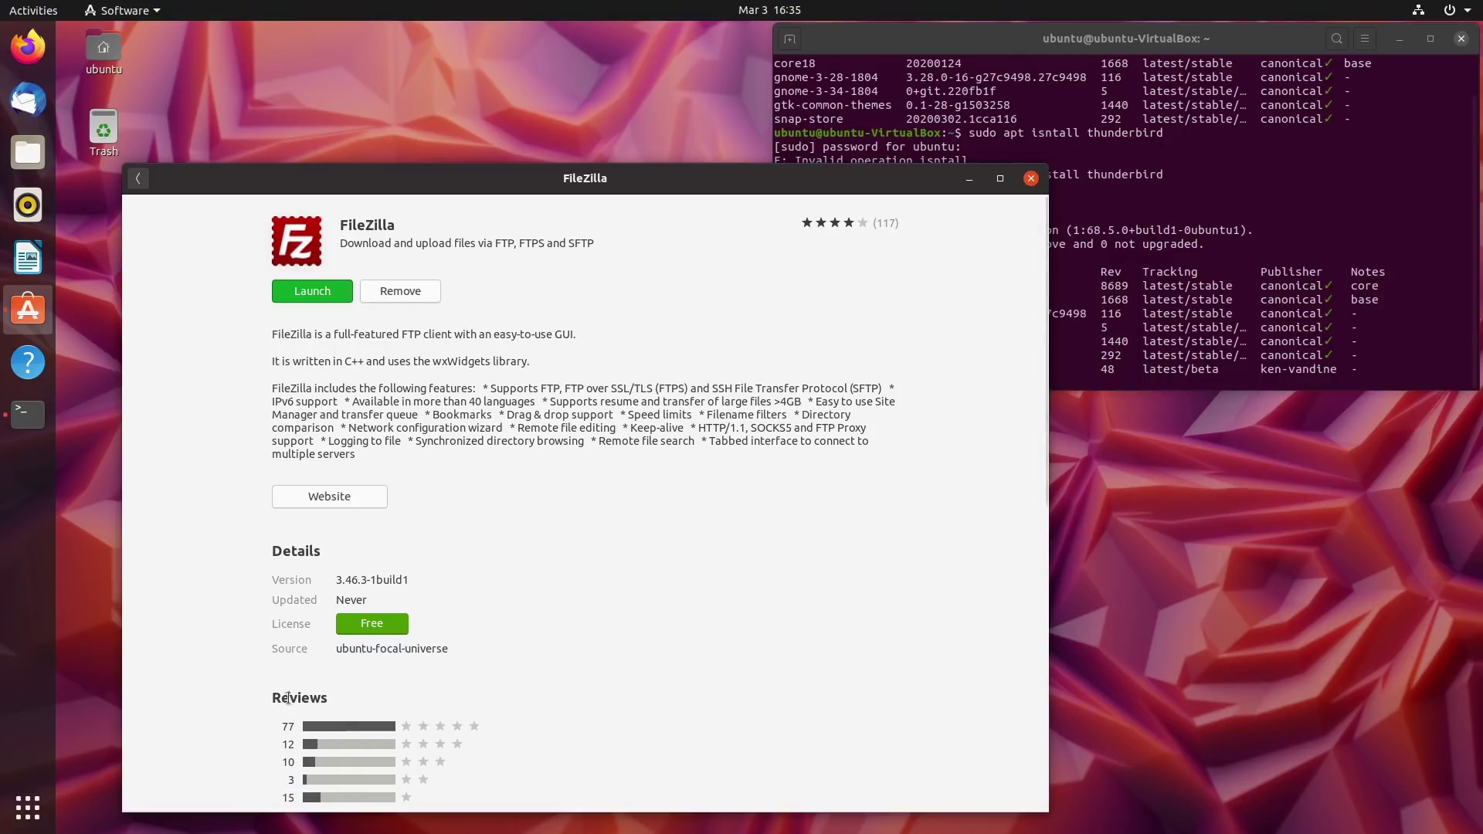
Return to the filezilla results, rerun 'snap list' confirming thunderbird is gone, and show the app grid.
click(138, 178)
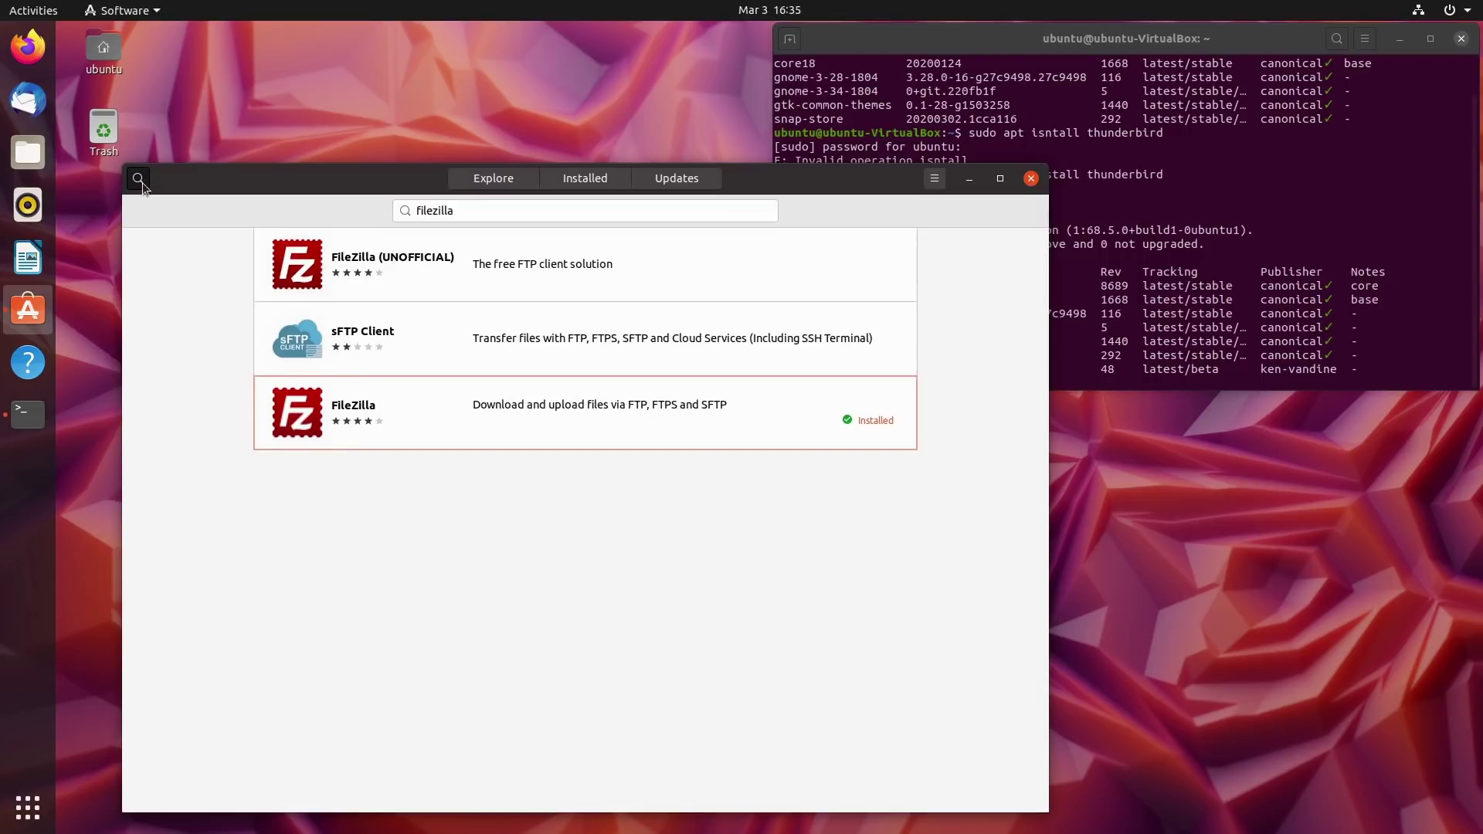
click(1120, 340)
key(Up)
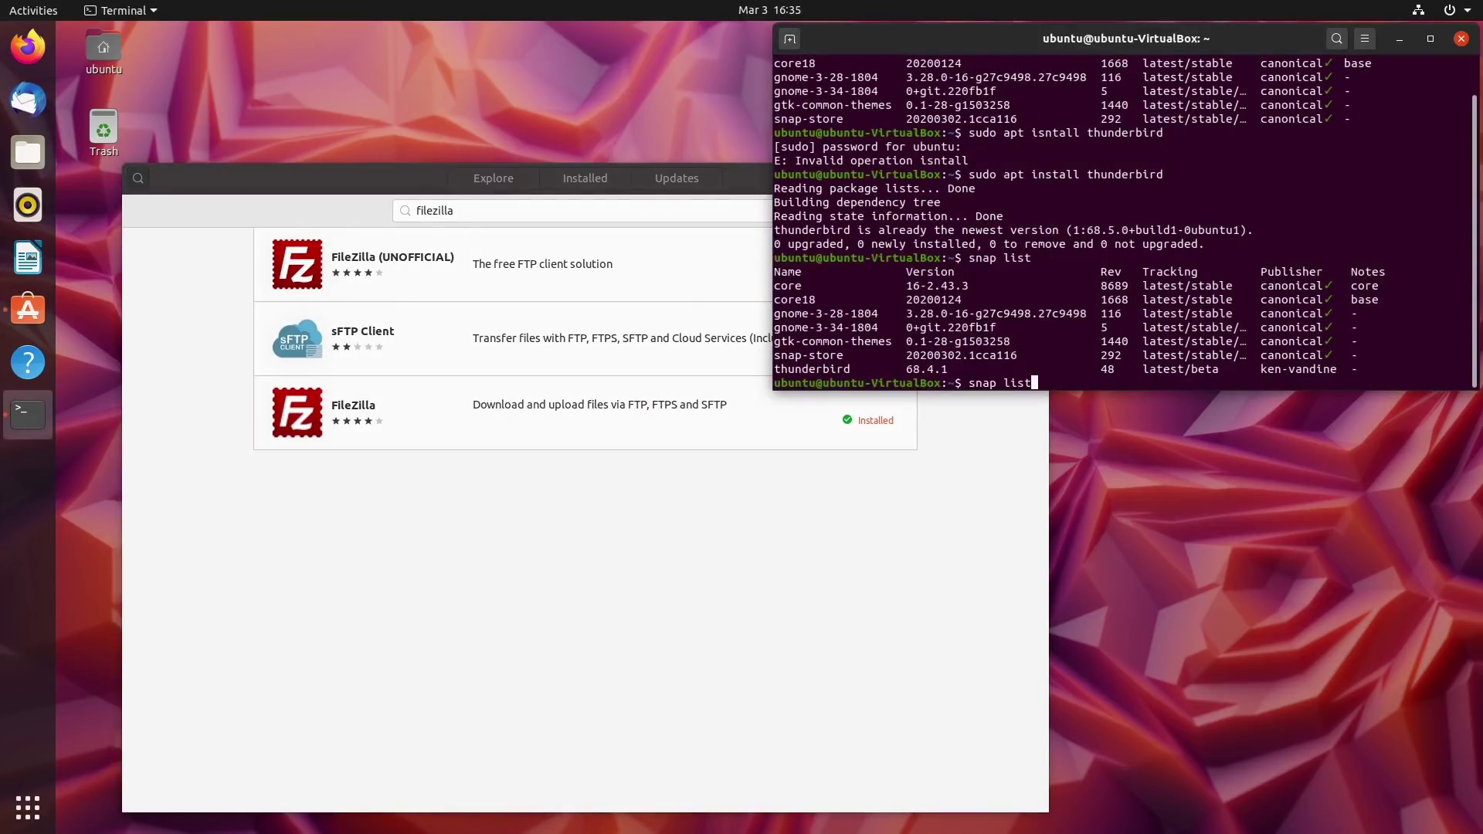
key(Return)
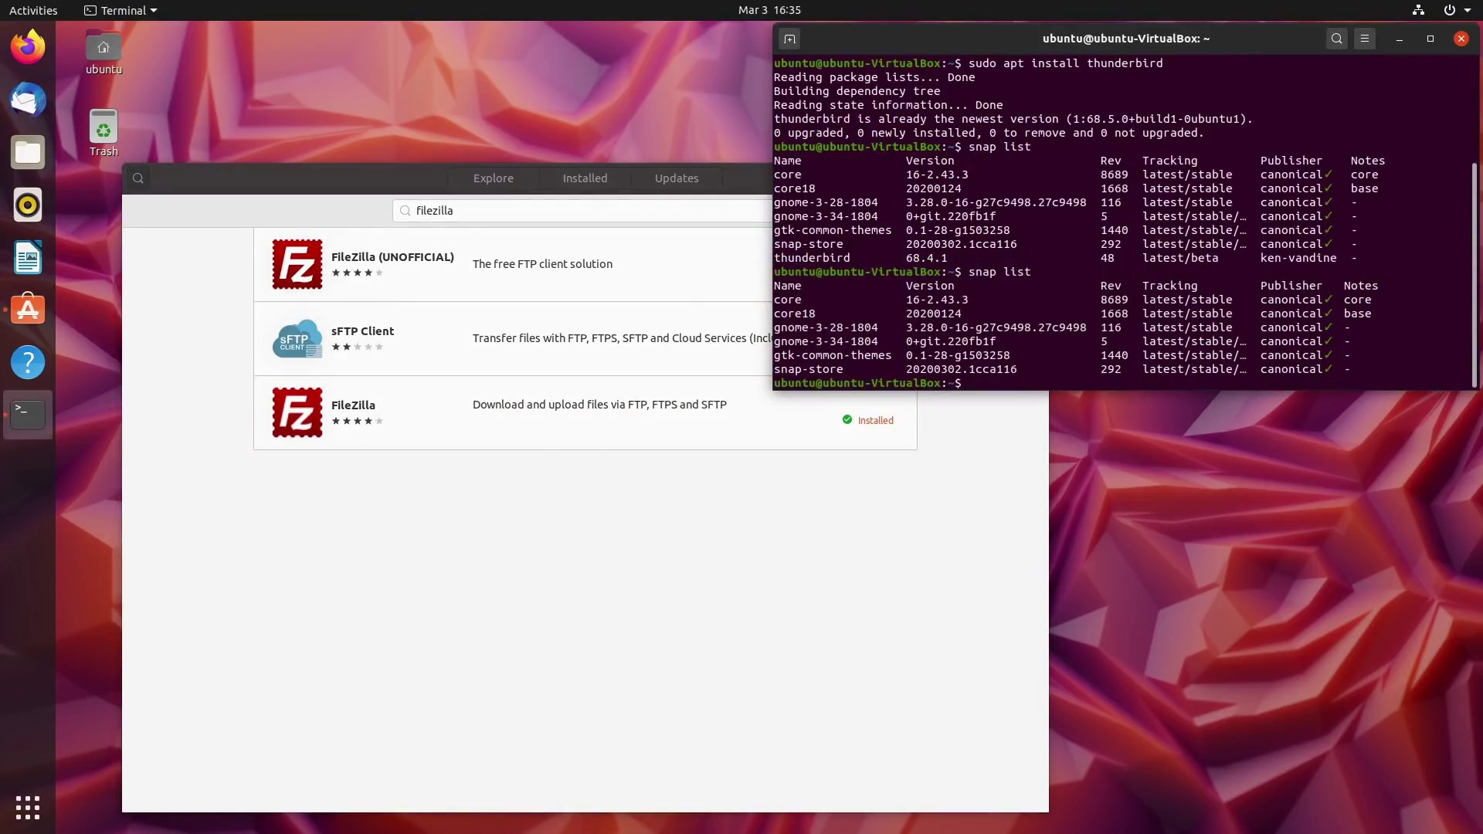
click(28, 807)
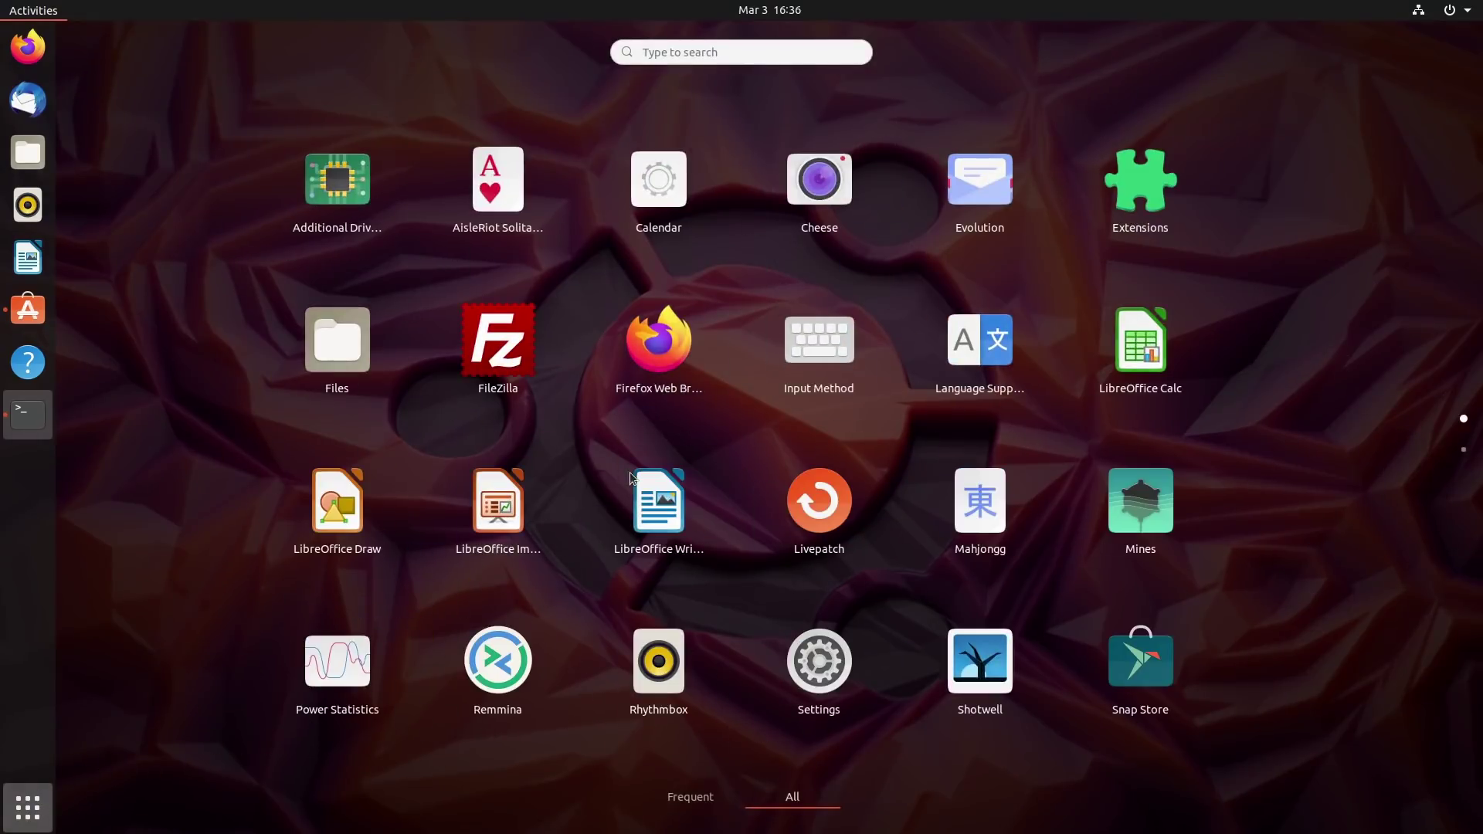
Close the app grid, clear the filezilla search, and browse Explore with the window moved up-left.
click(28, 808)
click(911, 386)
click(952, 599)
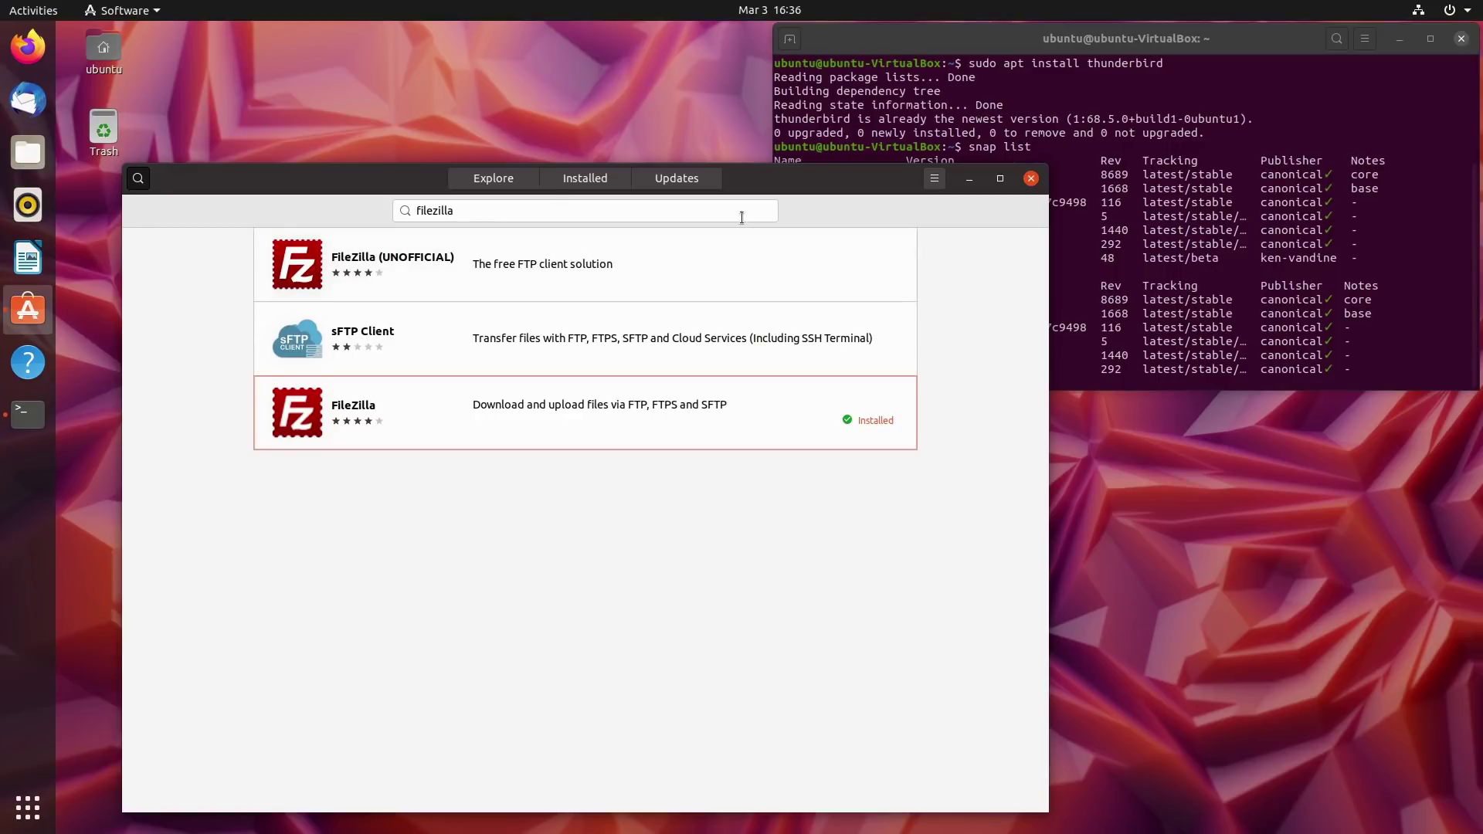
key(ctrl+f)
key(BackSpace)
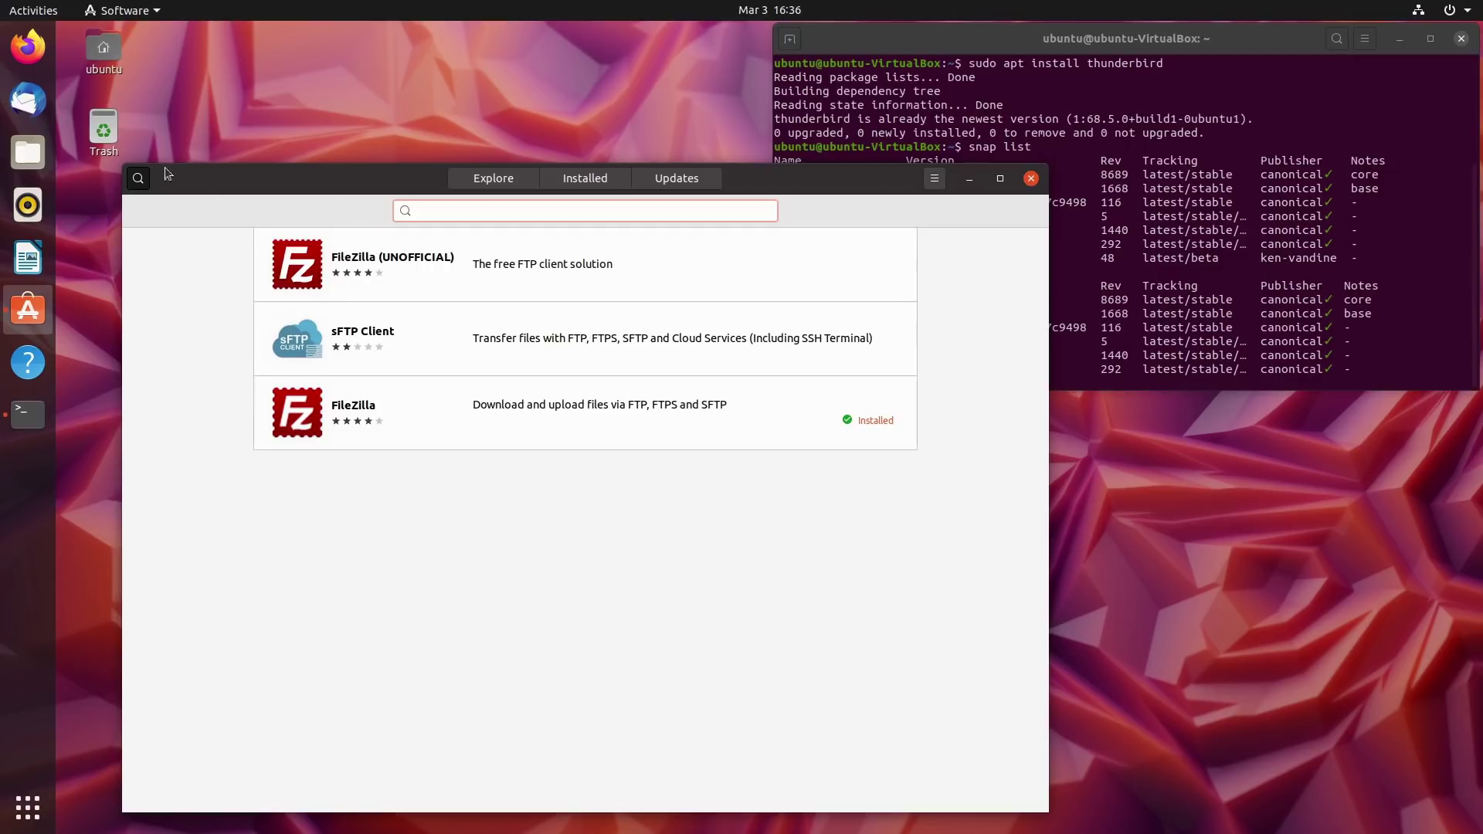
click(137, 179)
scroll(850, 465, down, 5)
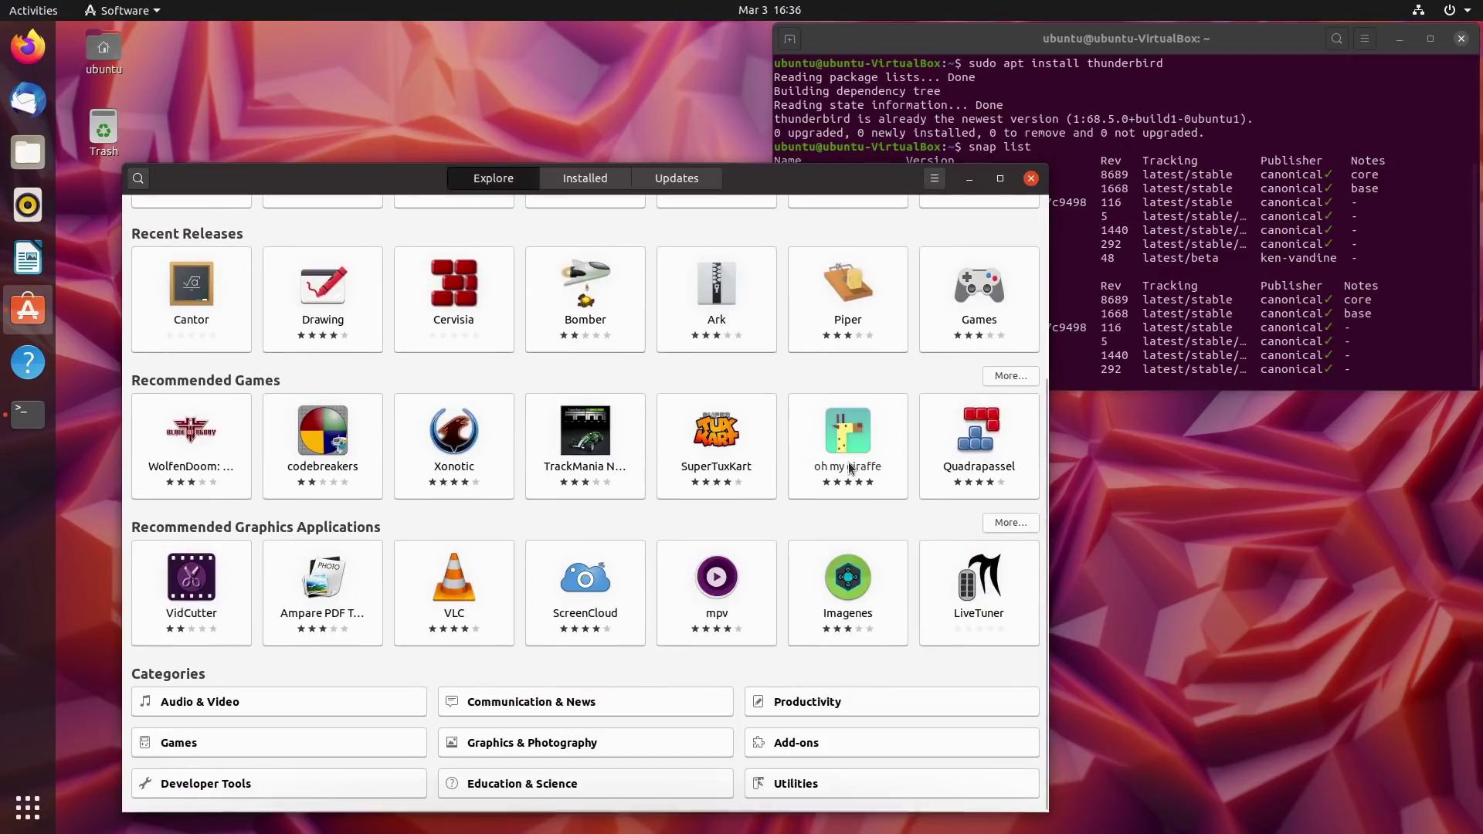
drag(379, 188, 331, 70)
Run 'sudo apt install chromium-browser' and highlight the output lines reporting the chromium snap install.
click(1273, 382)
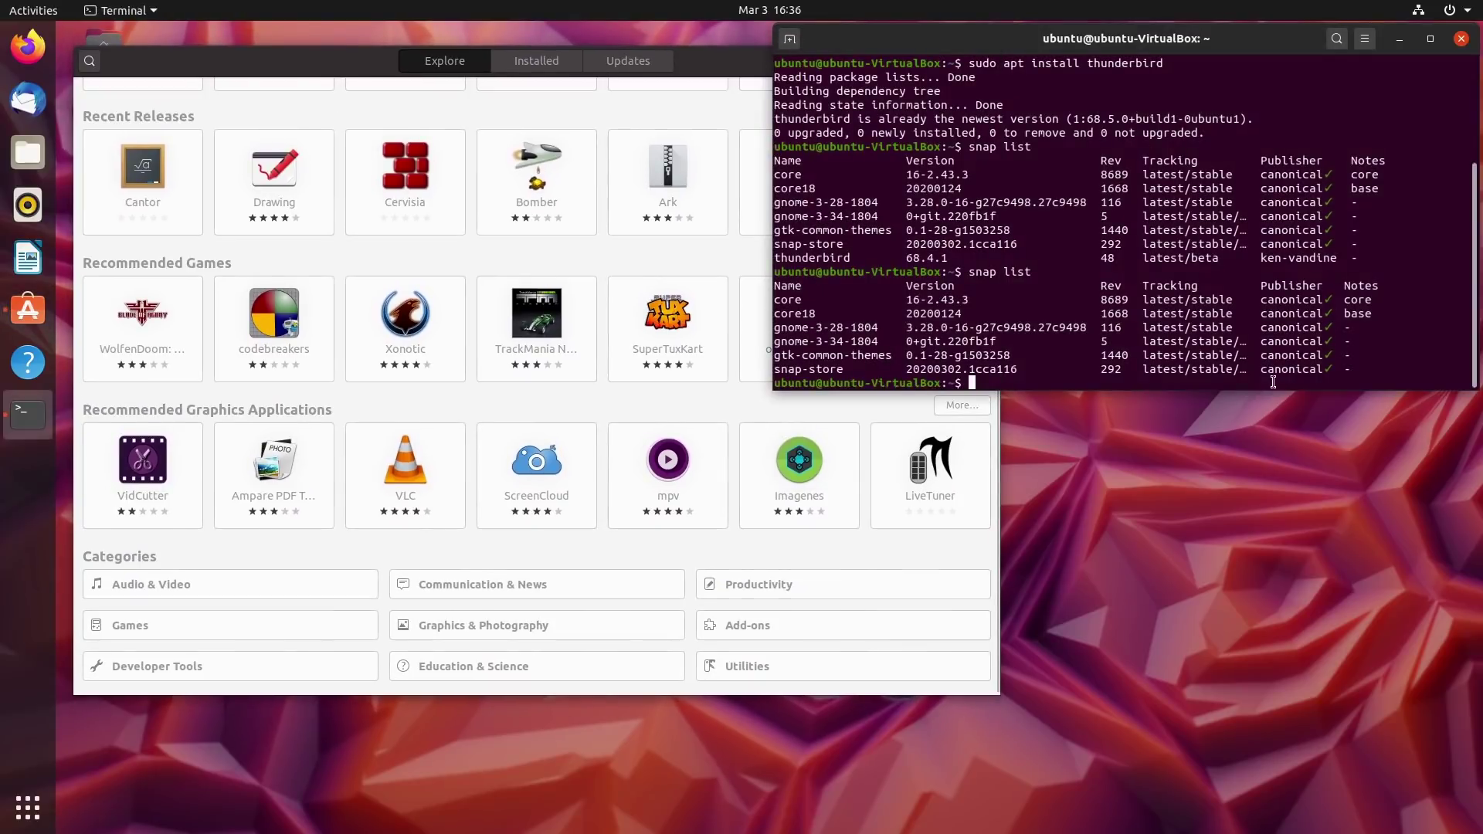
text(sudo )
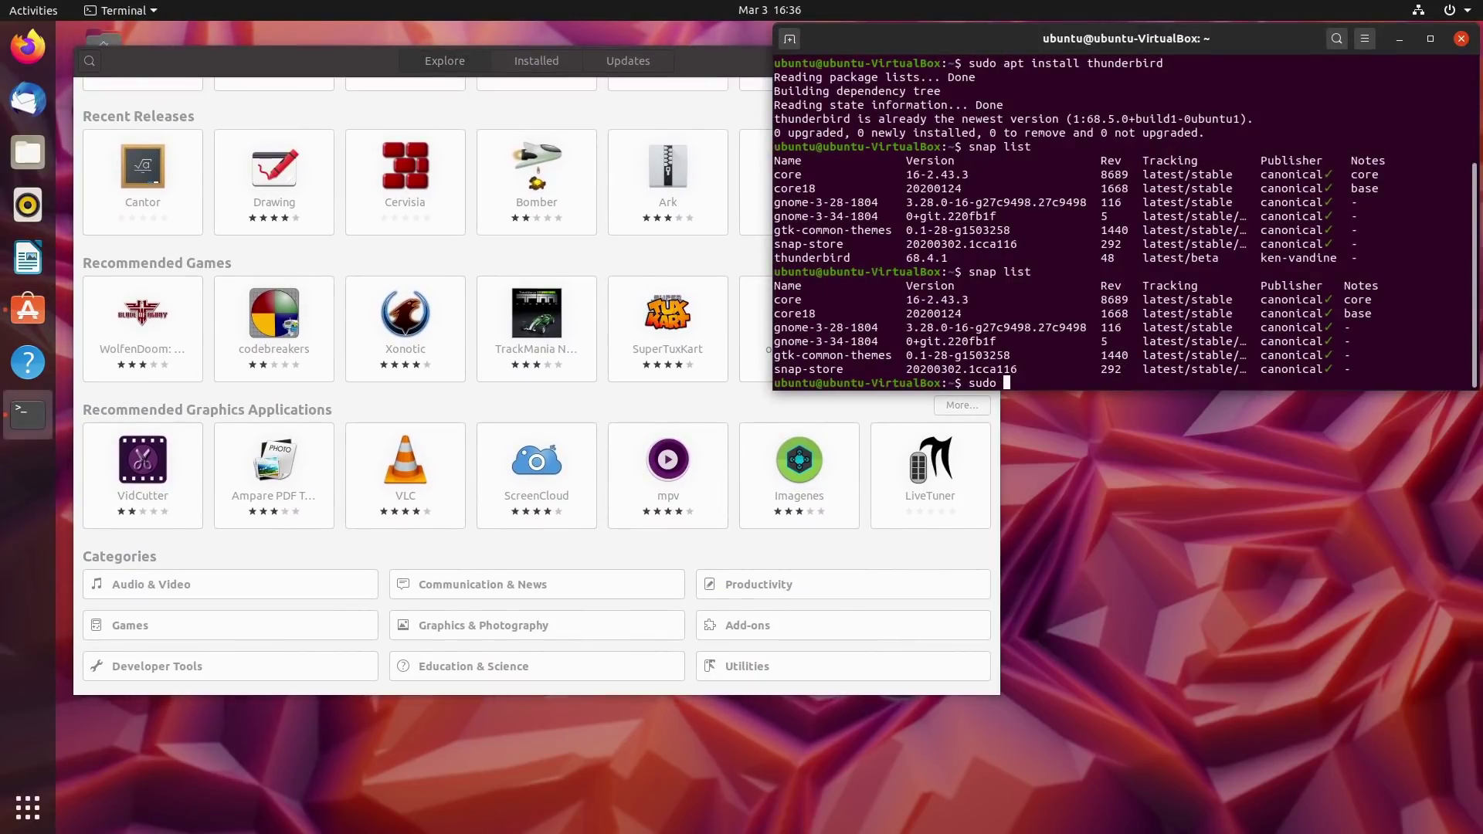
text(apt install chromium-browser)
key(Return)
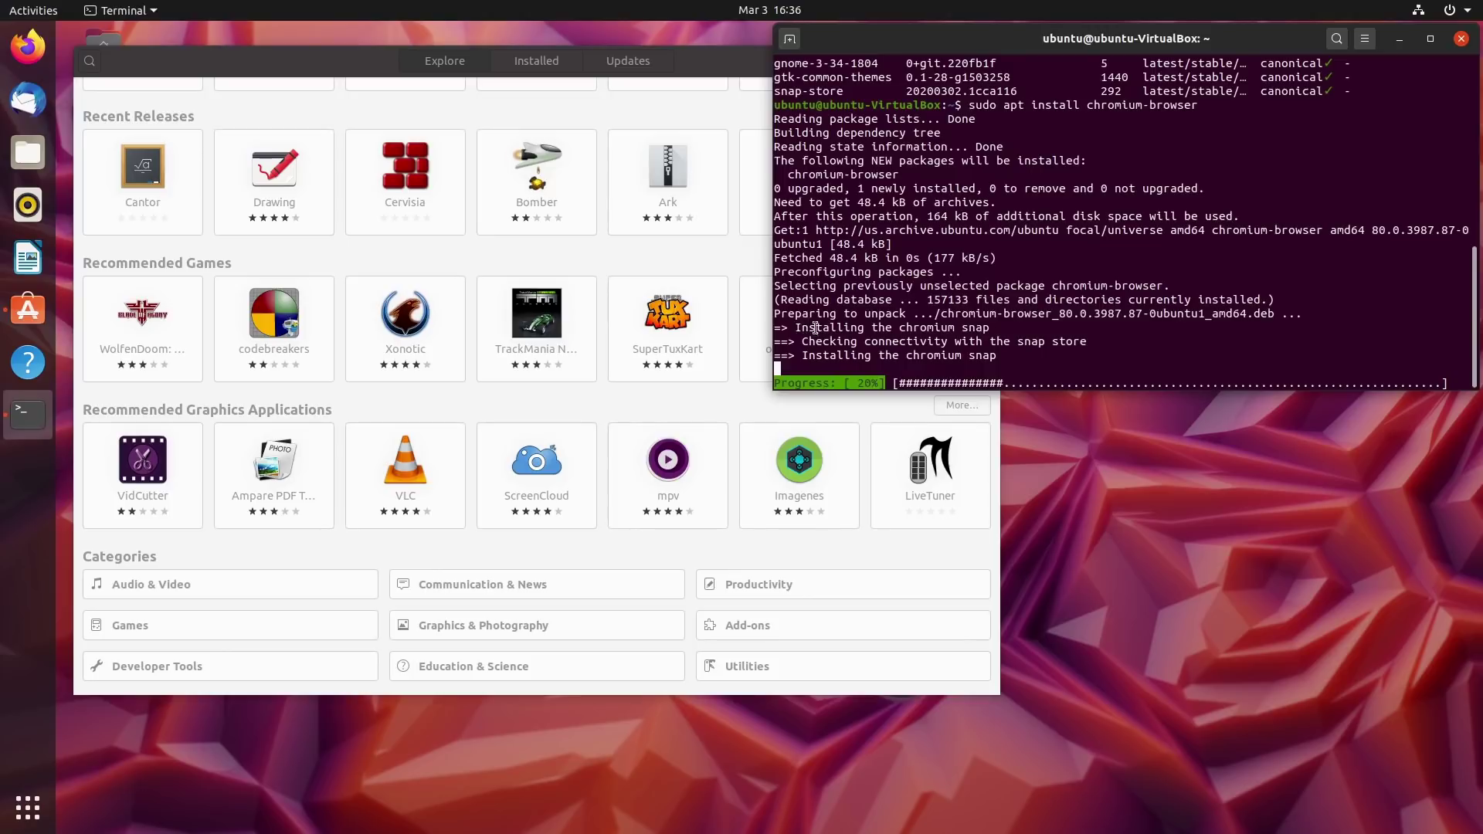
drag(795, 314, 1014, 332)
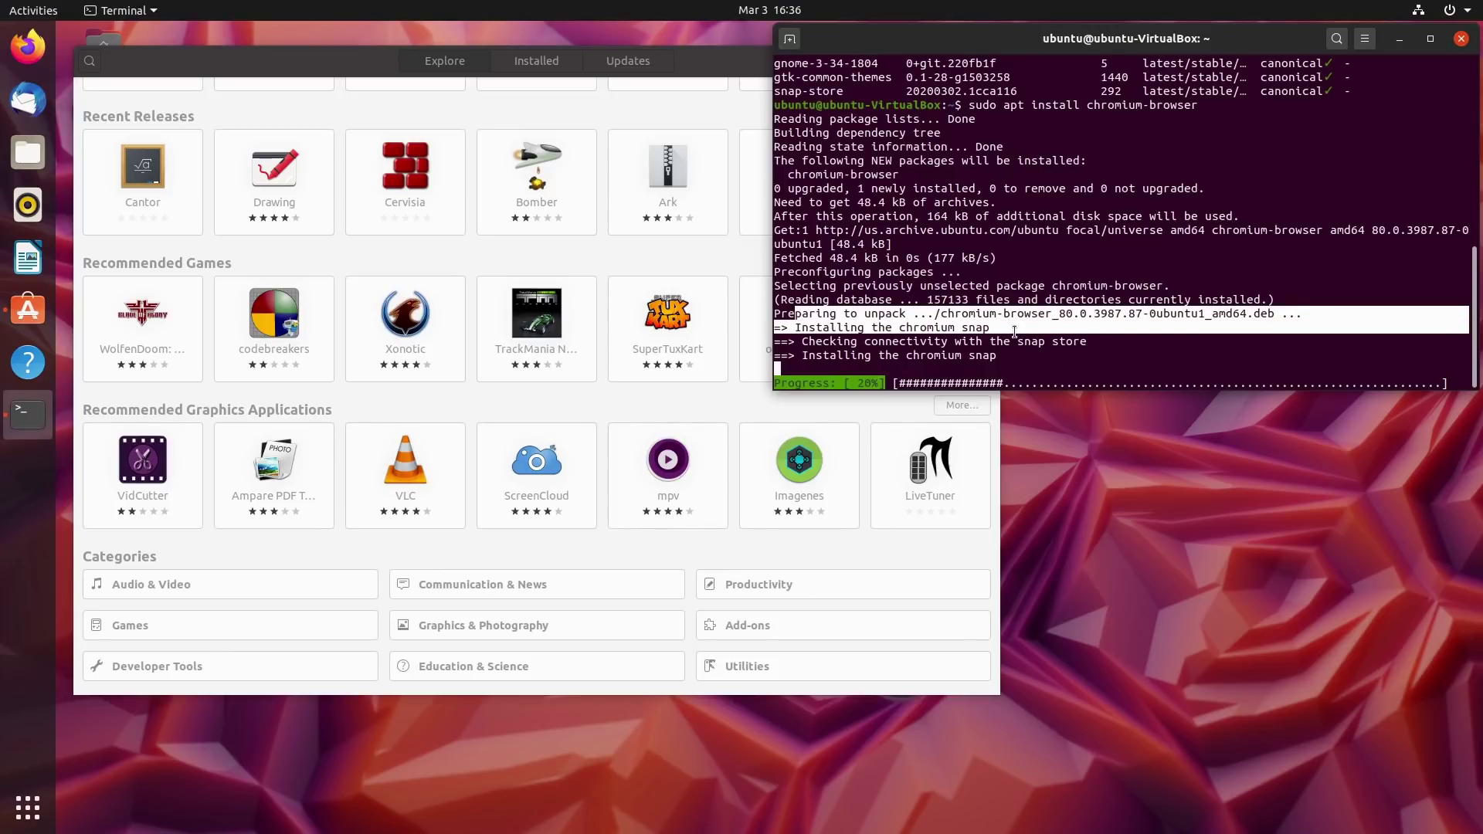
drag(886, 343, 1003, 357)
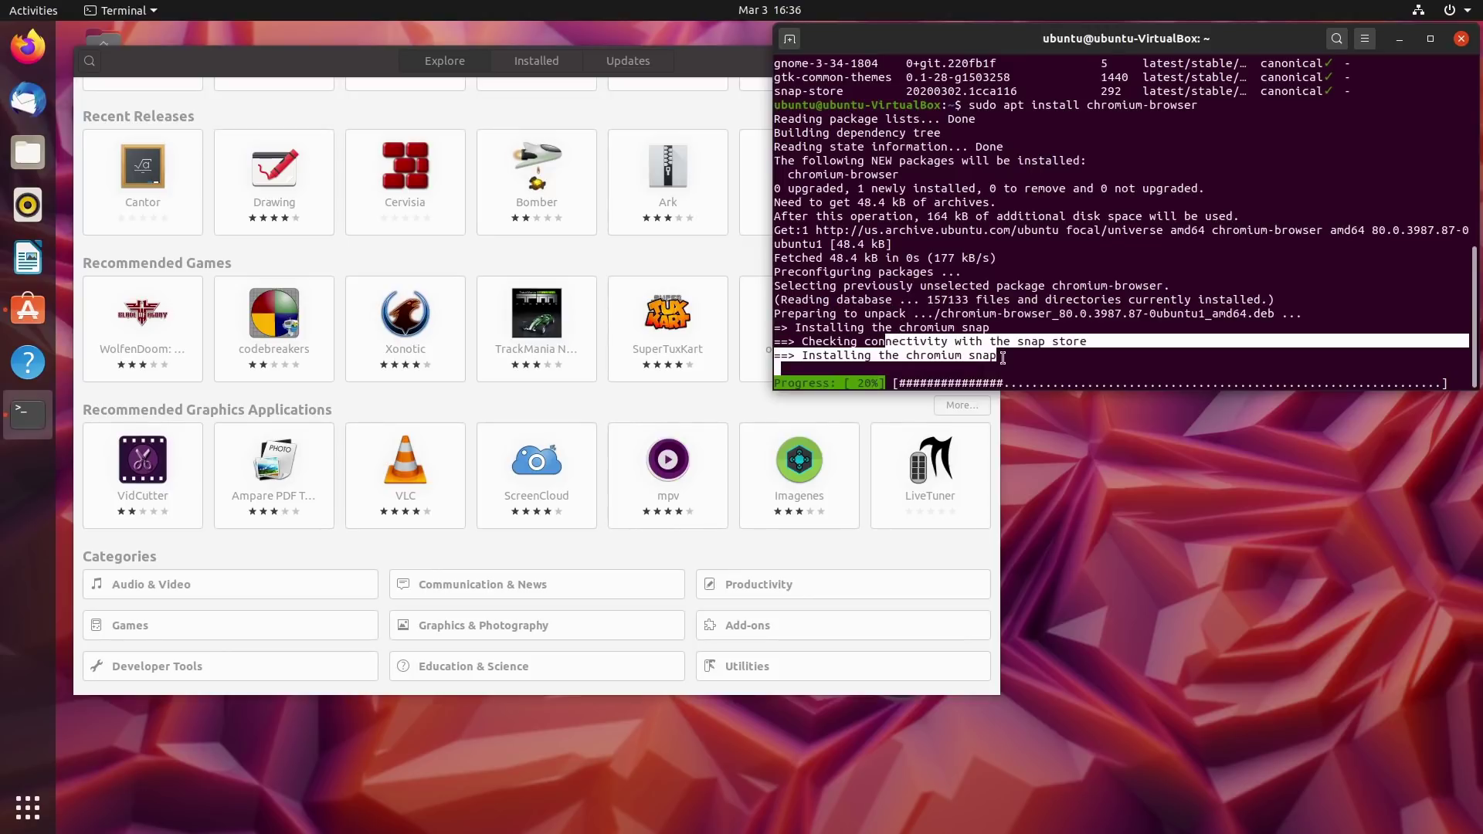
click(1002, 358)
drag(956, 105, 1202, 108)
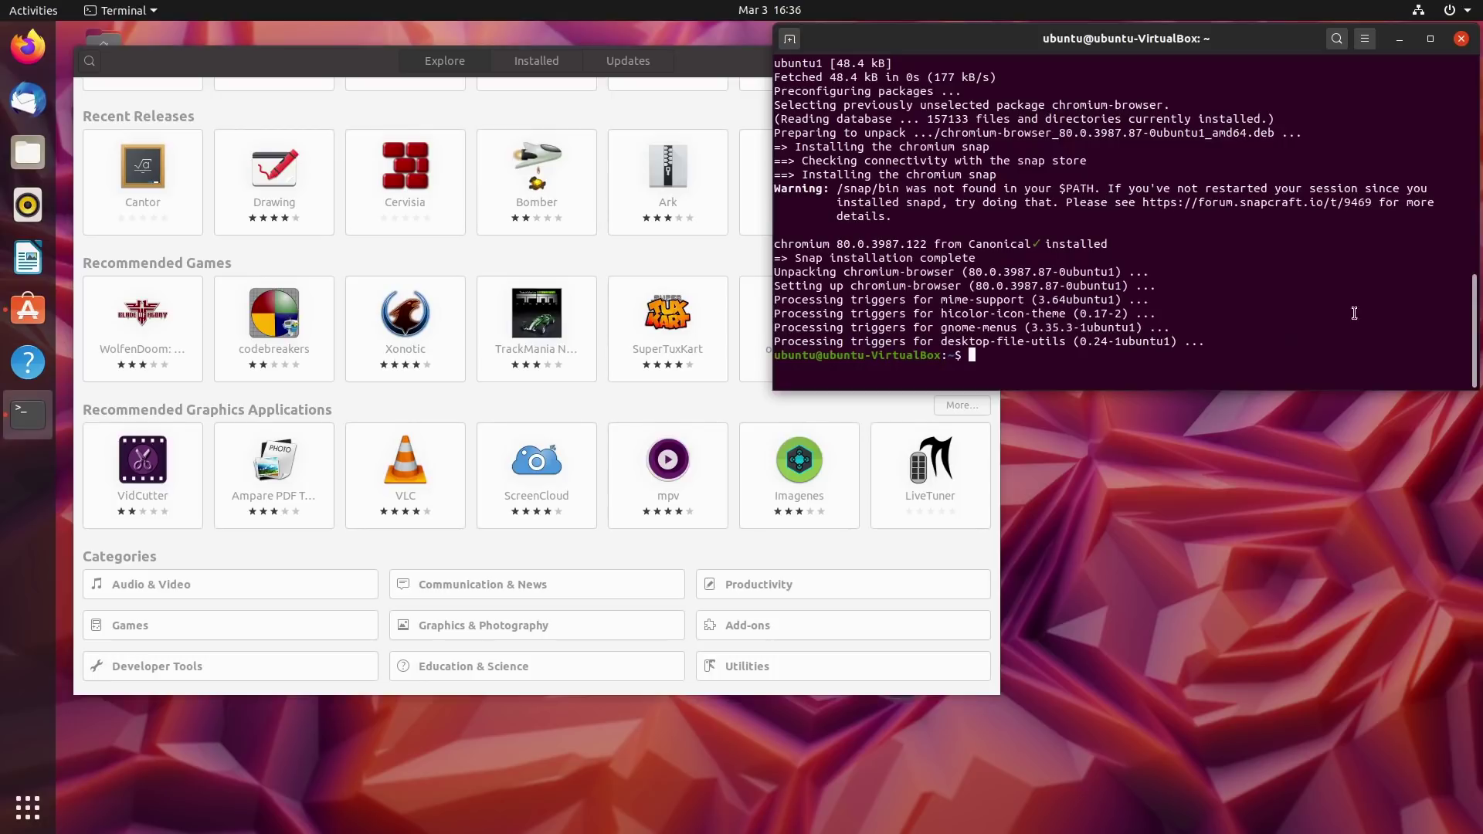
Run 'snap list' and highlight the chromium 80.0.3987.122 row, revision 1040.
text(snap list)
key(Return)
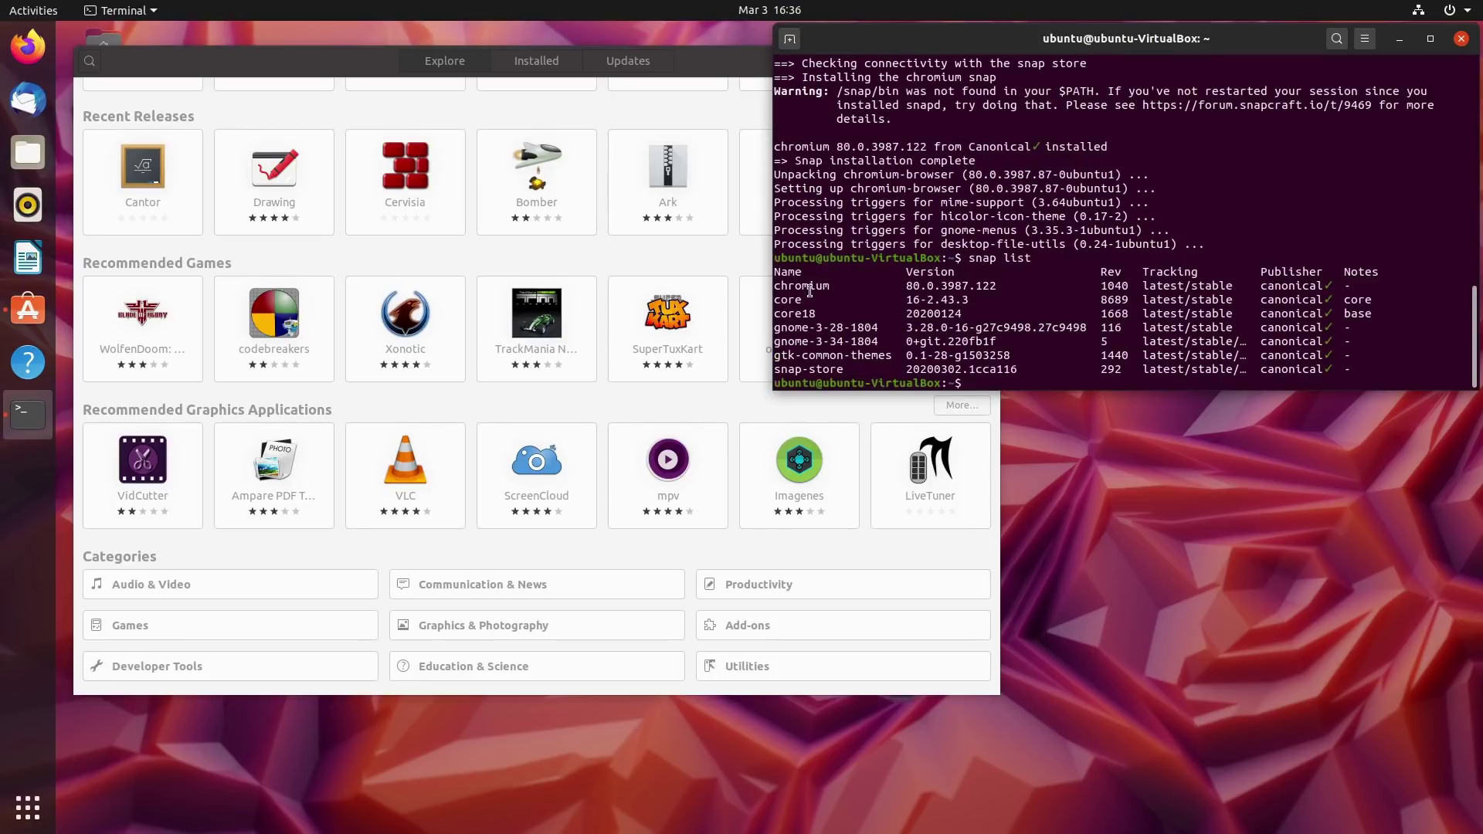
drag(795, 285, 1129, 288)
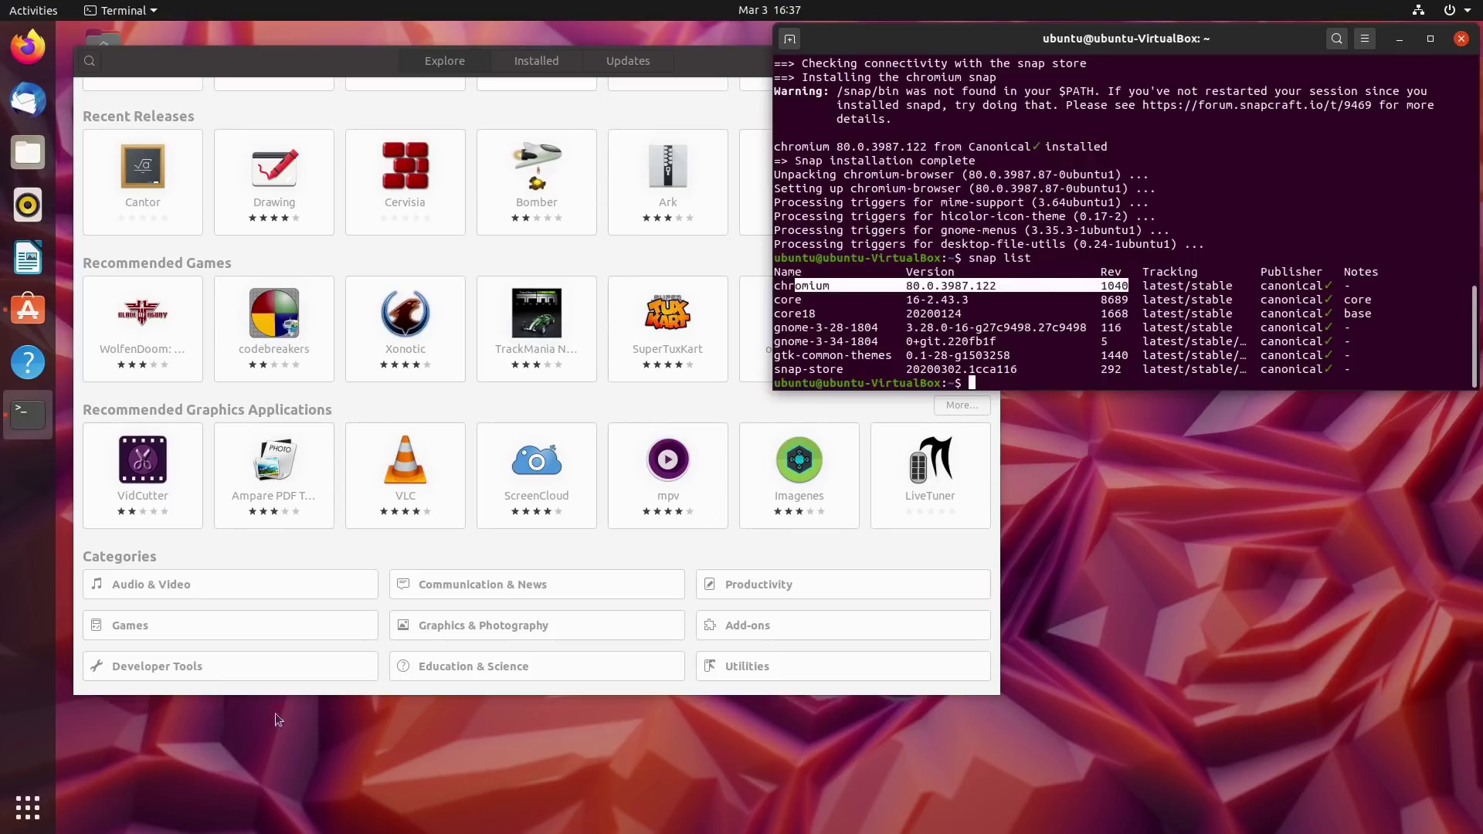
click(1031, 332)
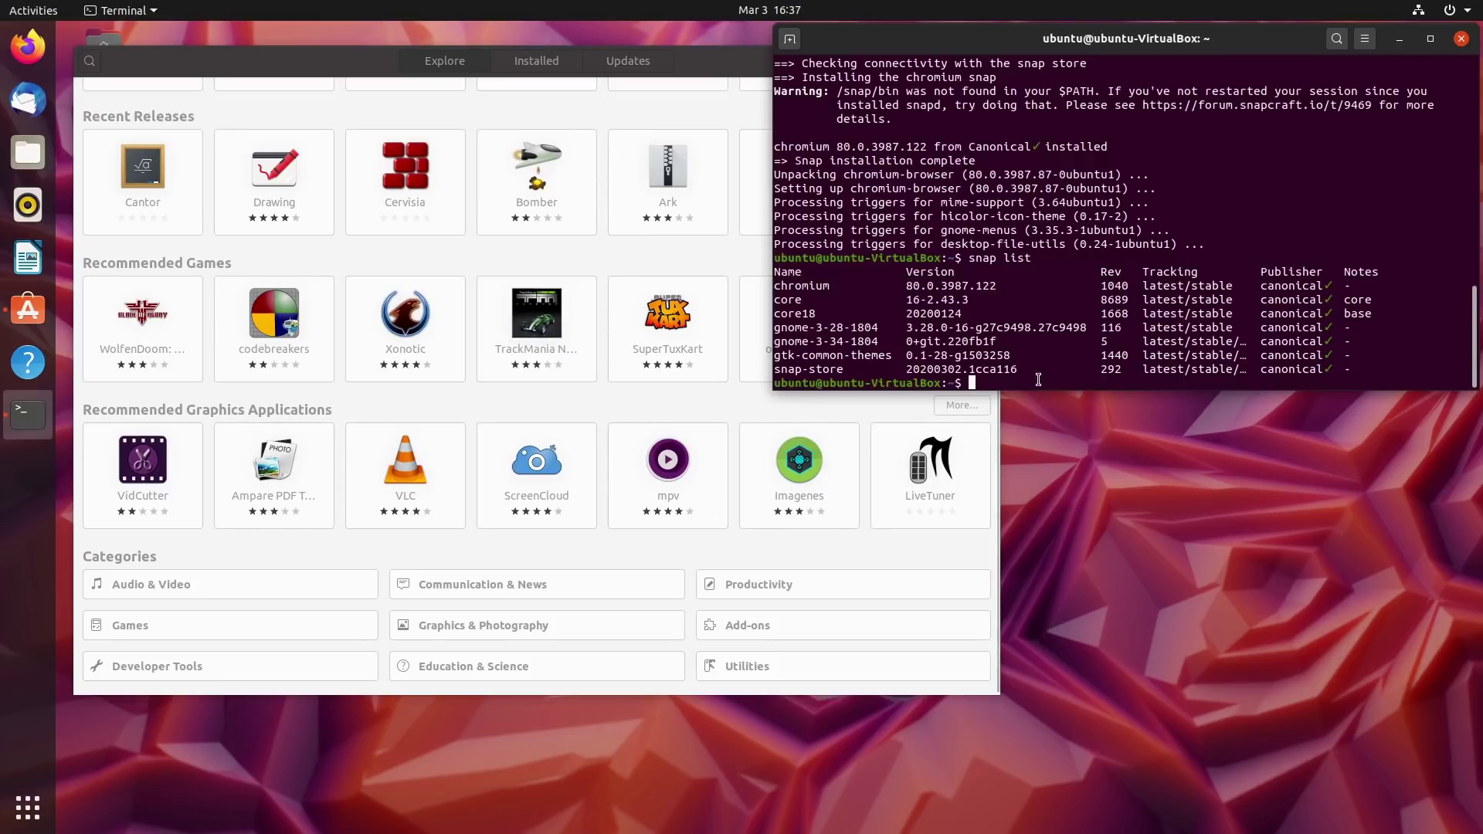
click(593, 225)
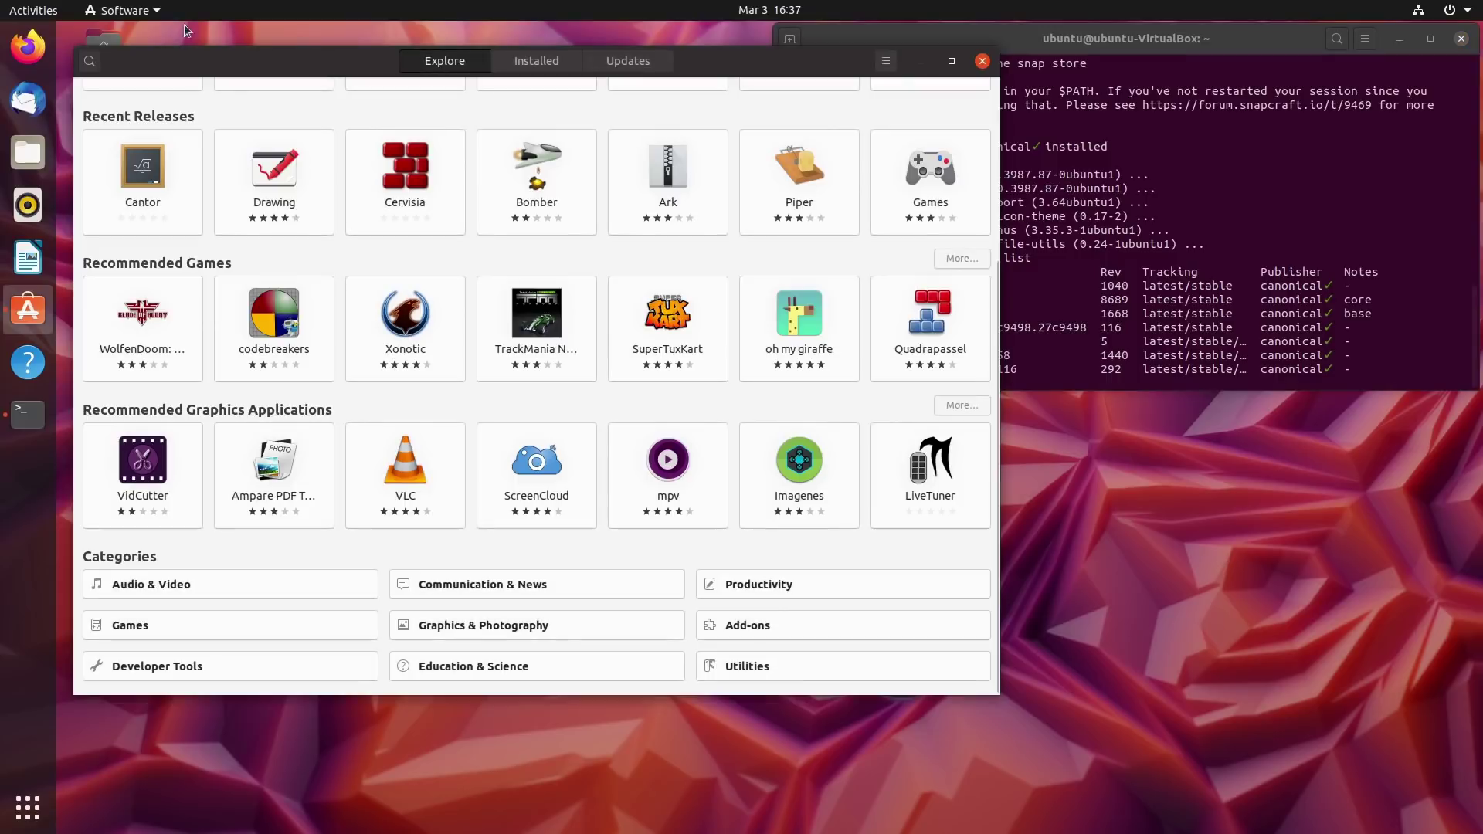
Search the store for 'chrom' and review Chromium's details page, showing it installed from snapcraft.io.
click(87, 58)
text(chrom)
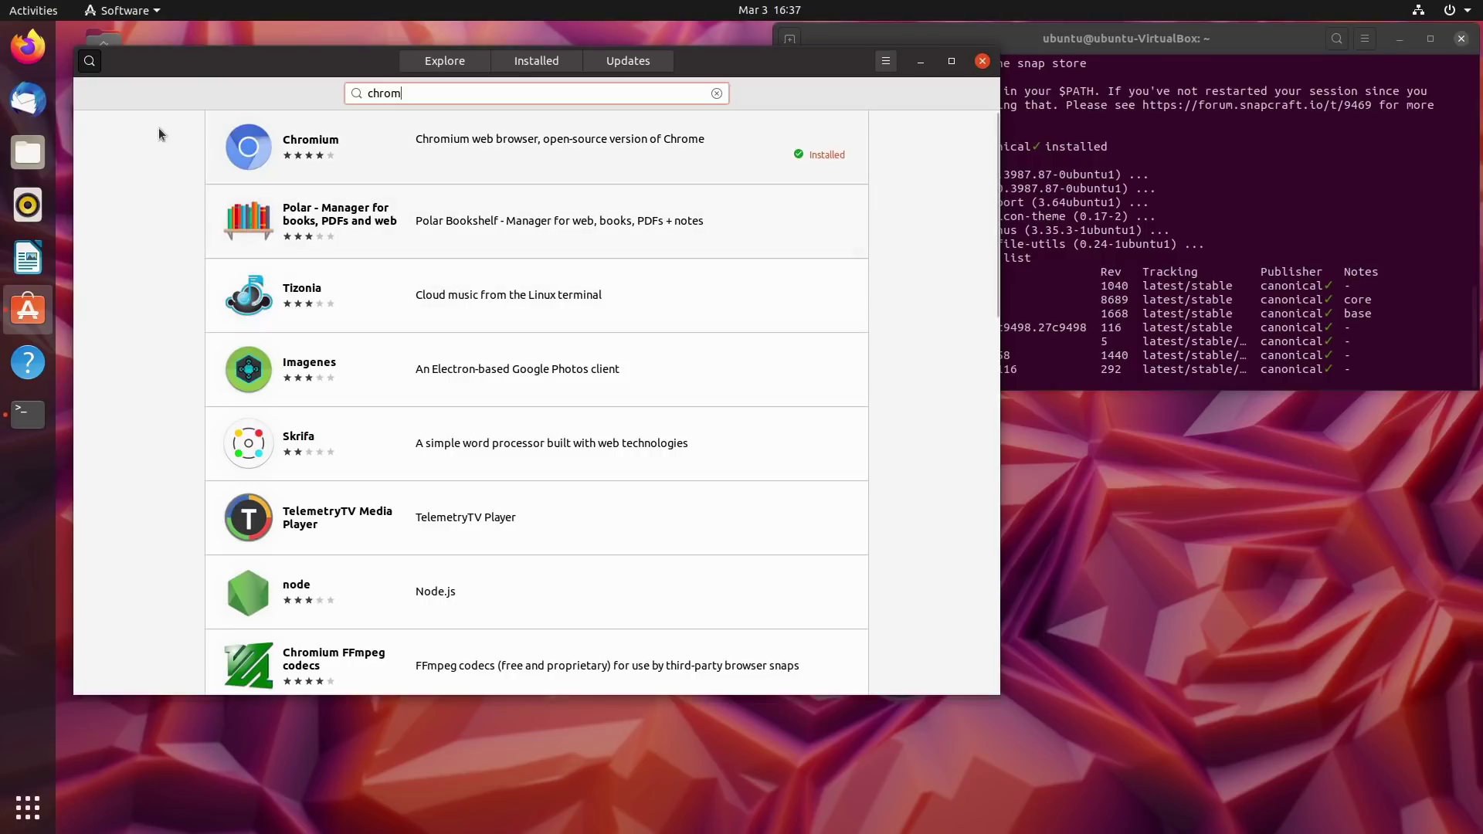
scroll(381, 248, down, 3)
scroll(381, 249, up, 3)
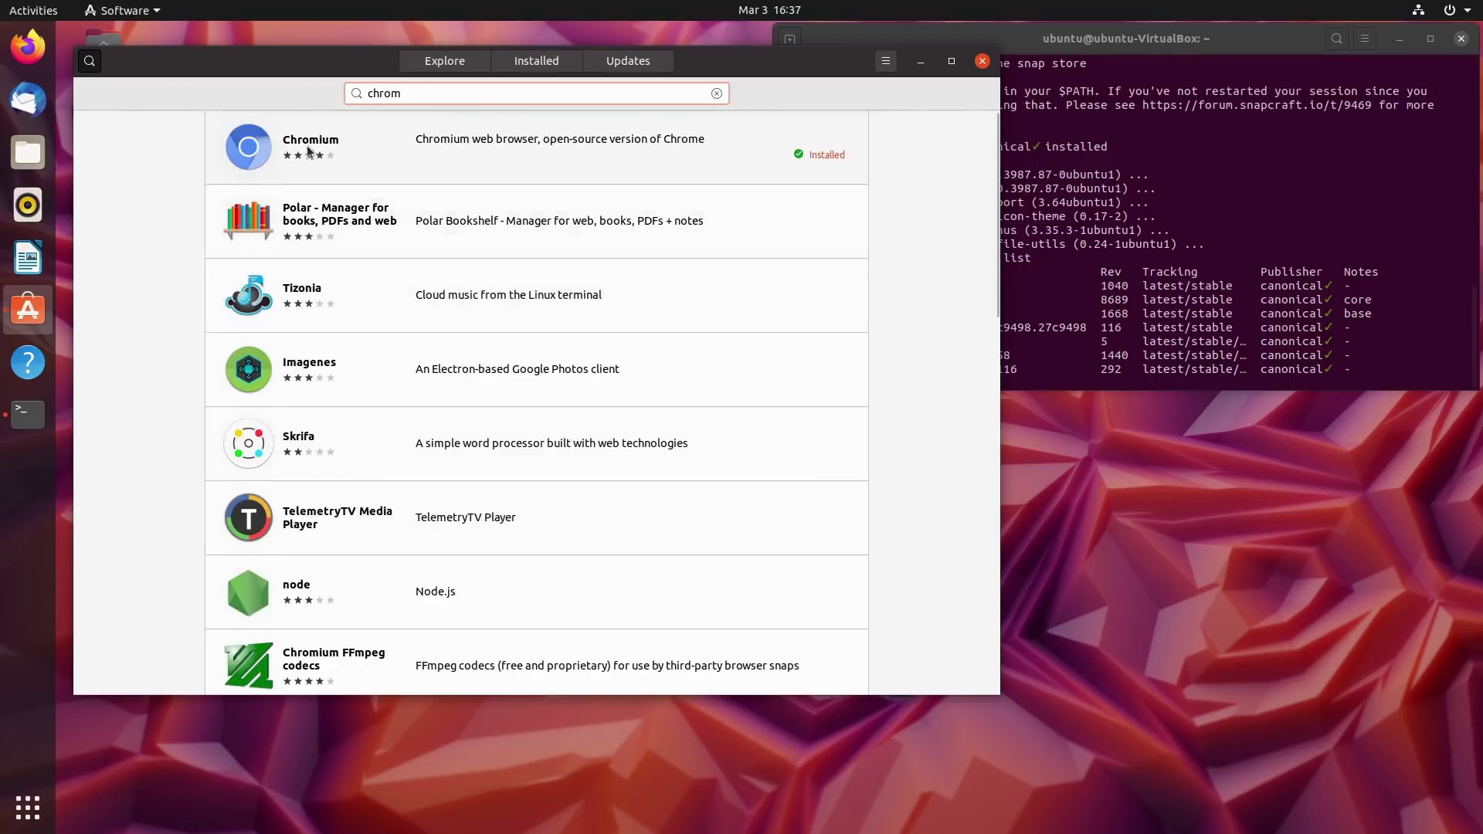
click(371, 154)
scroll(521, 598, down, 5)
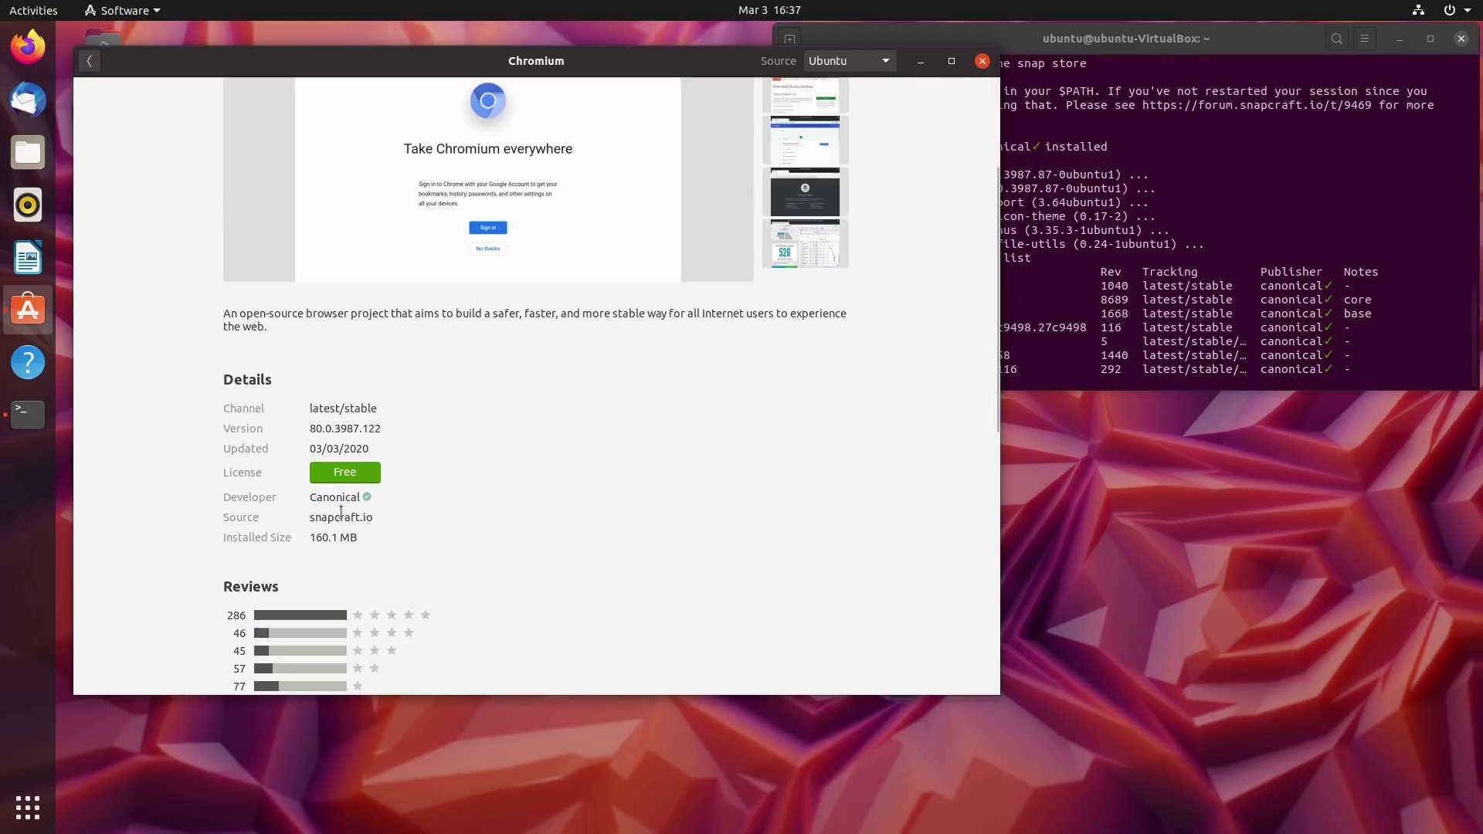
drag(383, 519, 319, 516)
click(530, 520)
scroll(530, 520, up, 5)
Compare against the terminal's snap list, then close Ubuntu Software and nudge the terminal window.
click(1222, 286)
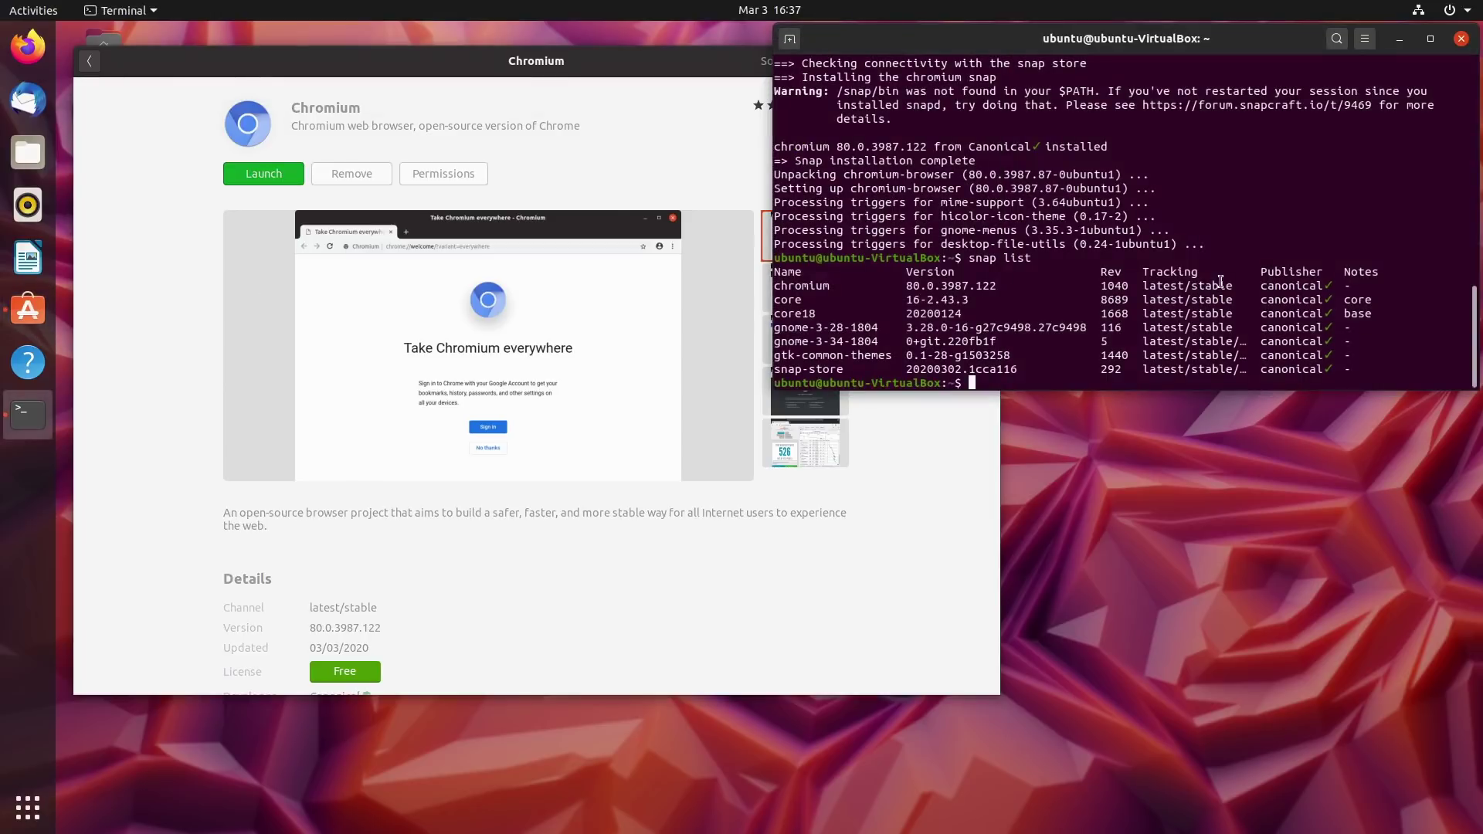
click(88, 60)
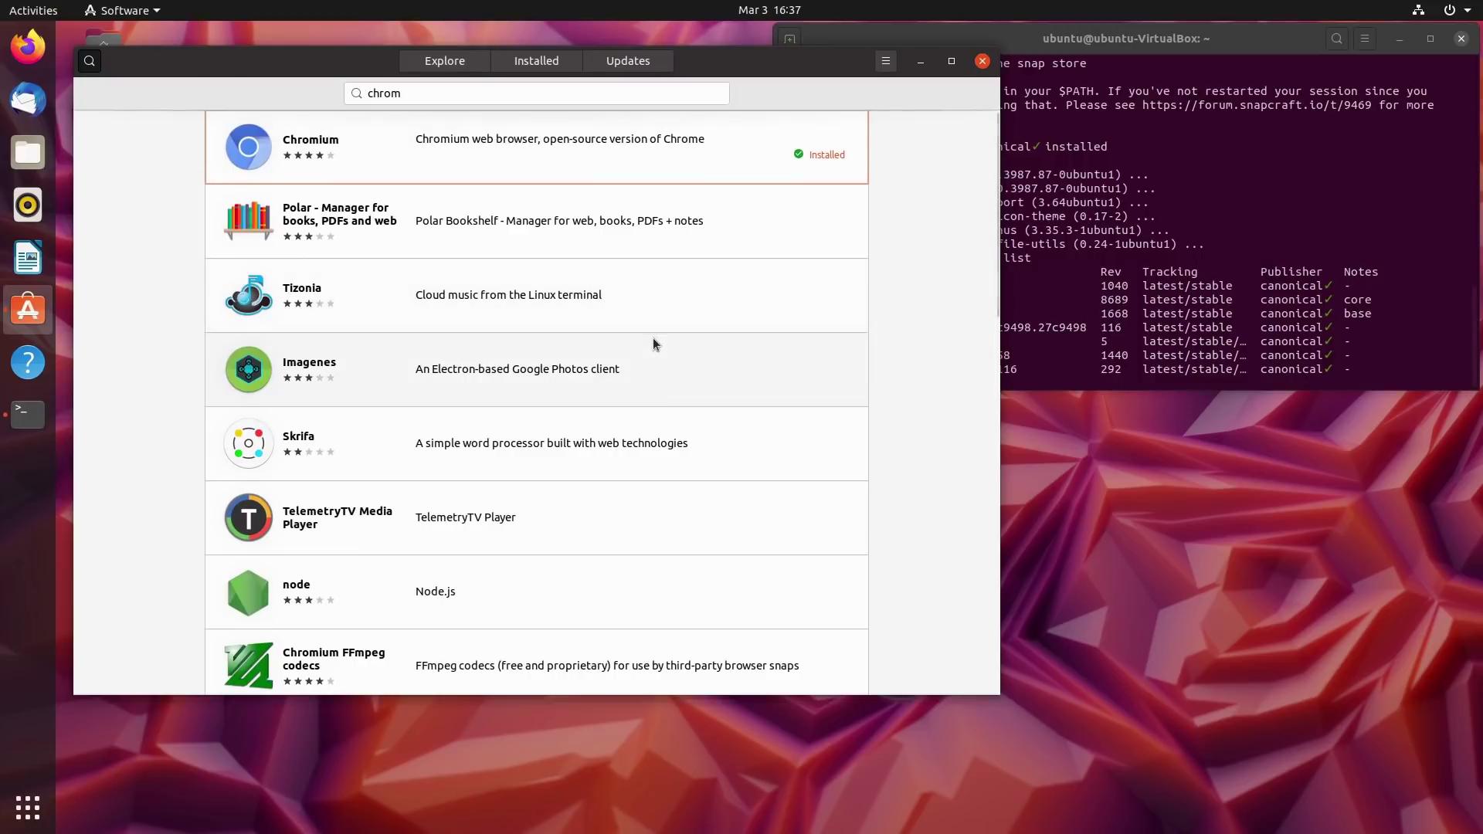
click(982, 61)
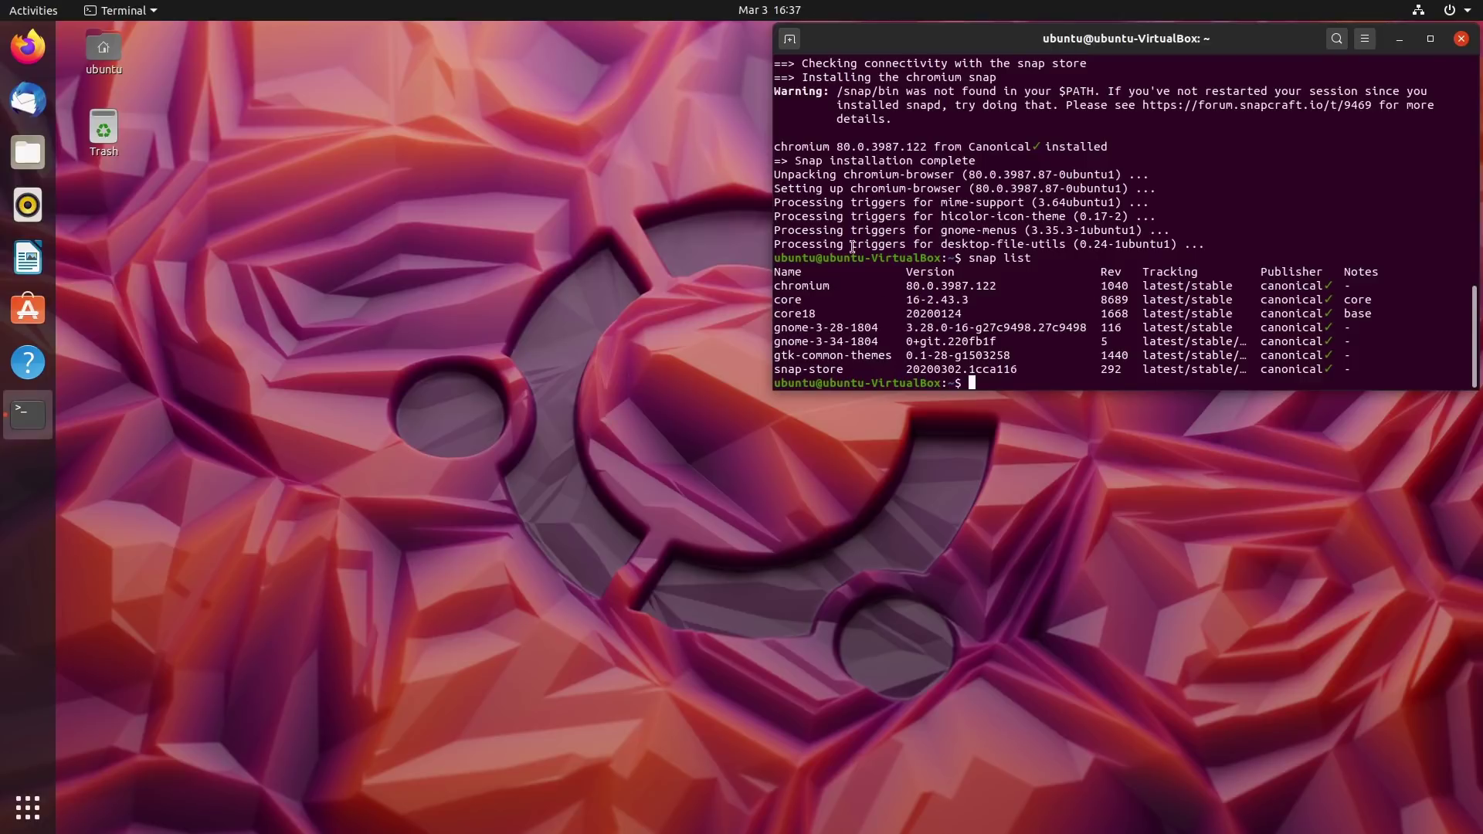
mouse_move(1106, 39)
mouse_down()
mouse_move(1075, 56)
mouse_move(1103, 47)
mouse_up()
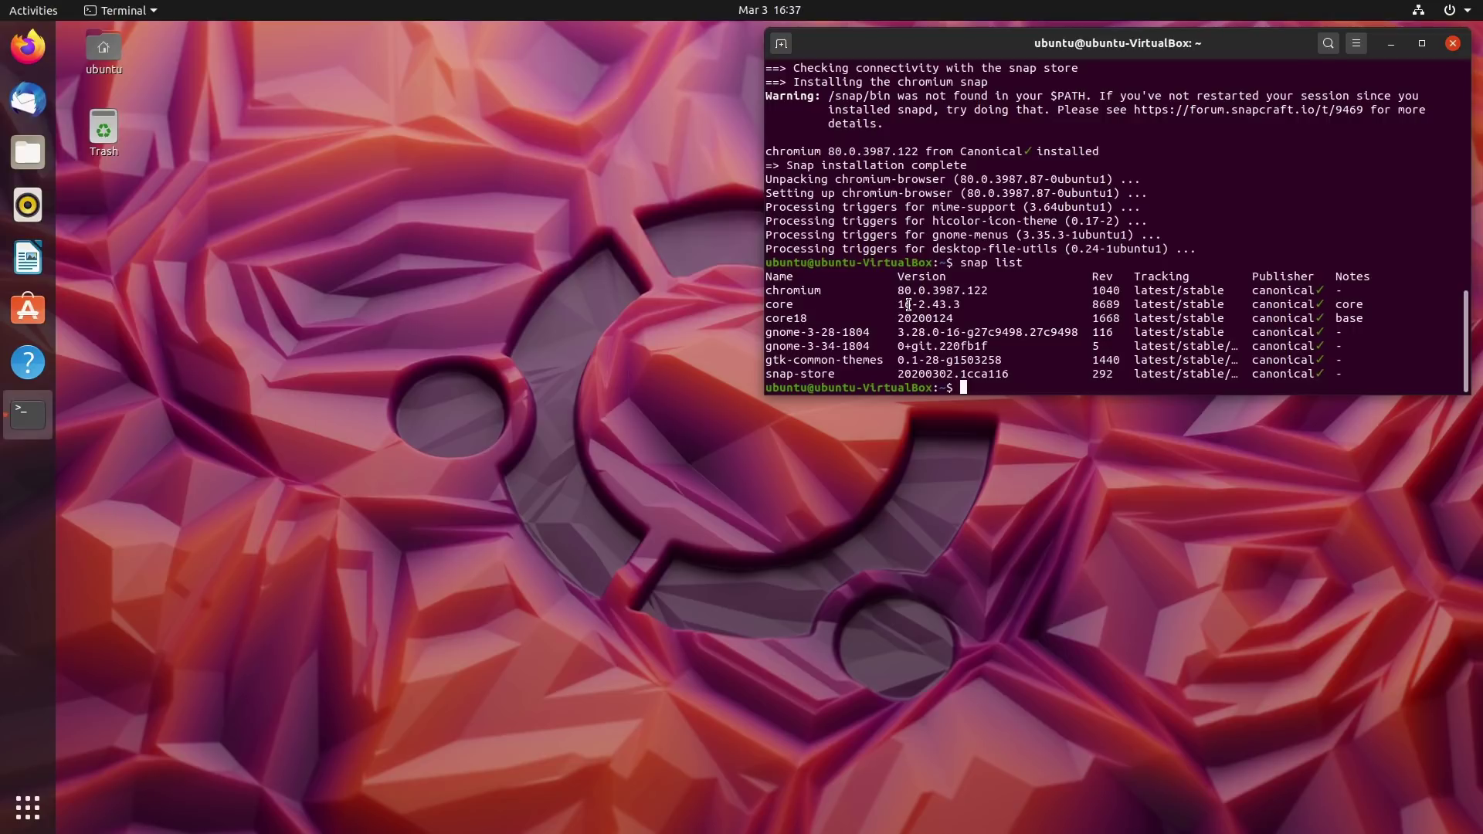
Run exit to close the terminal, then select the home folder icon on the desktop.
text(exit)
key(Return)
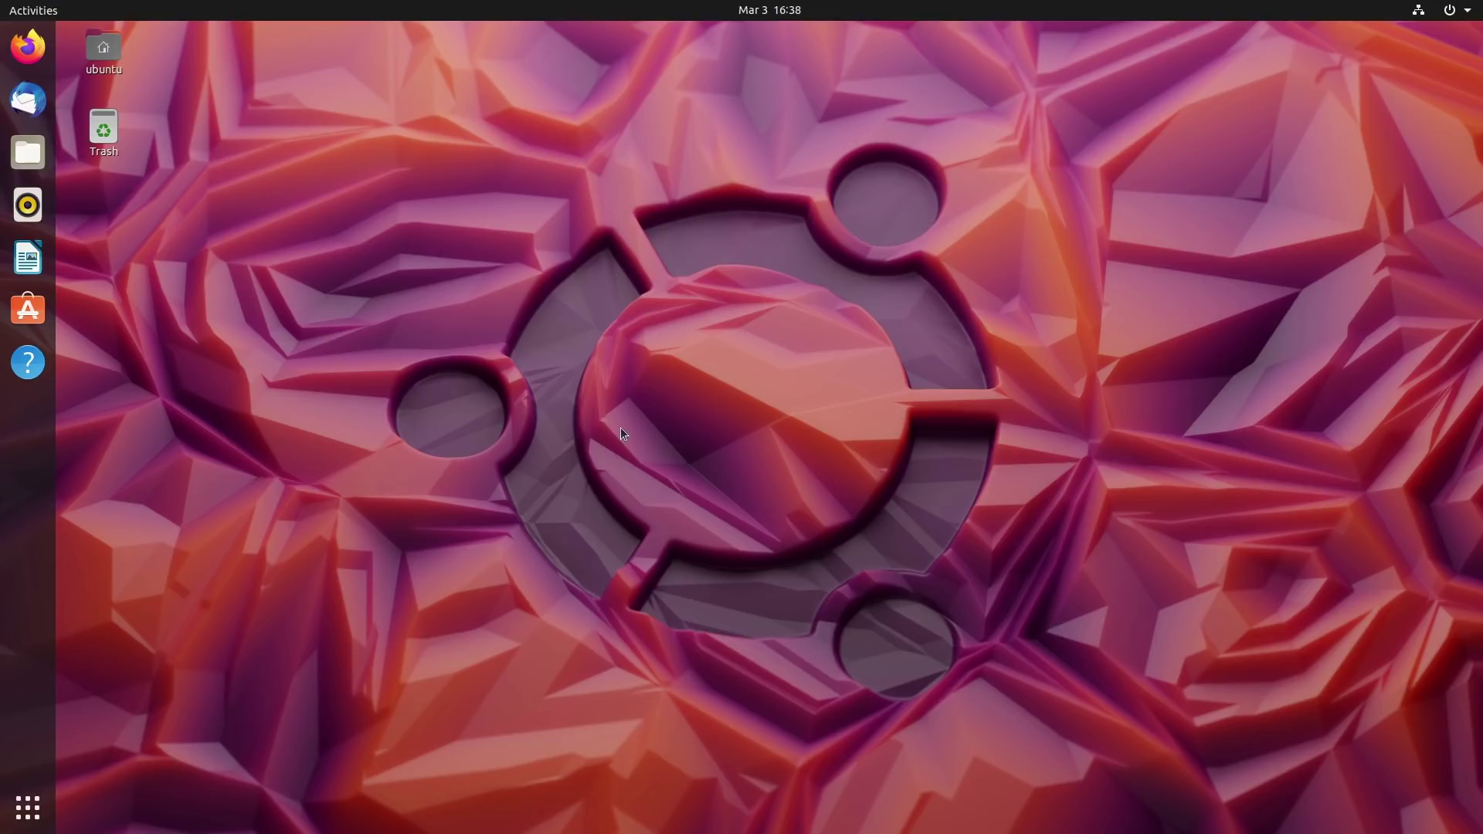
click(95, 73)
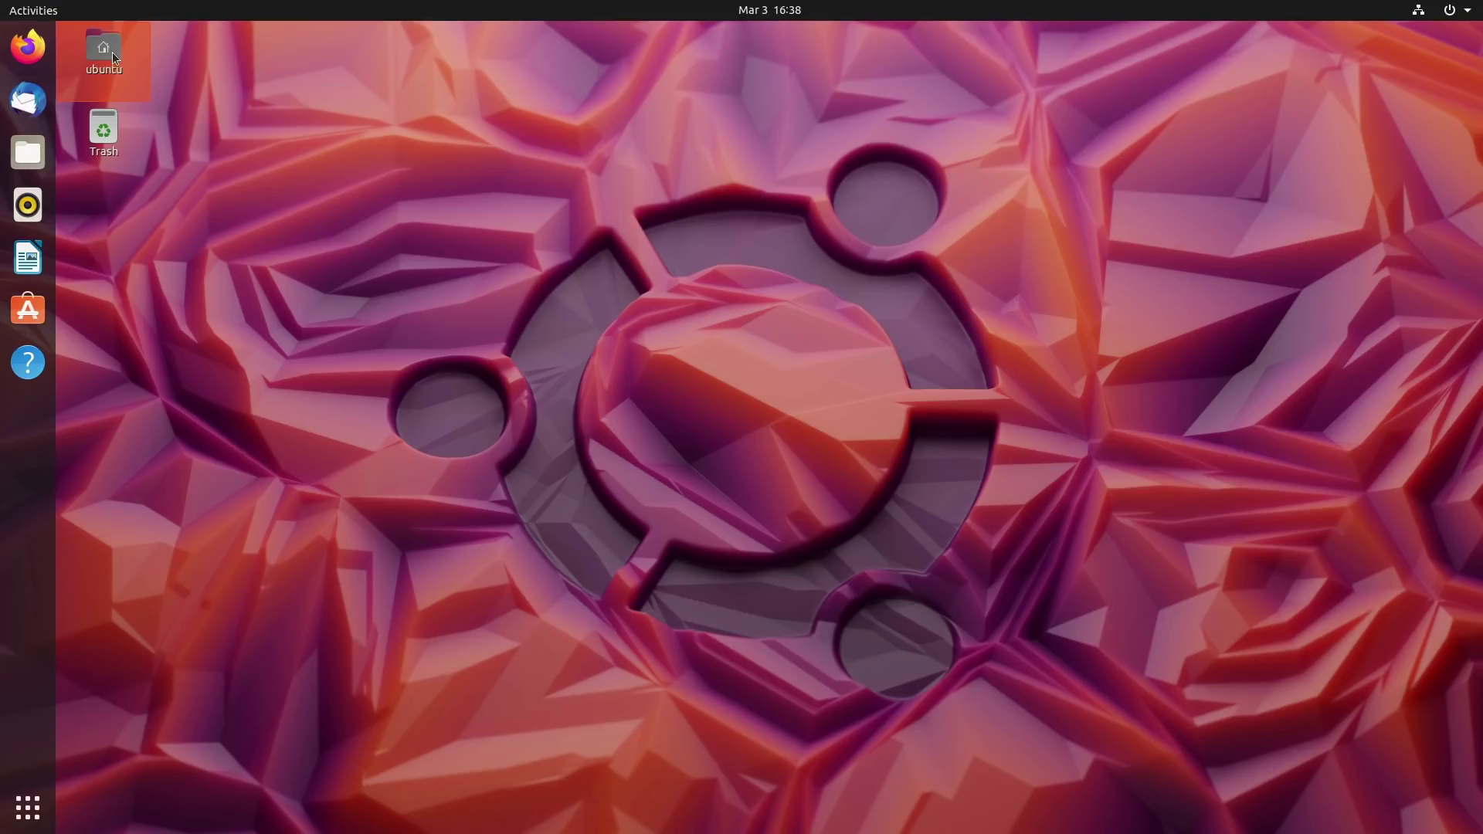
key(Return)
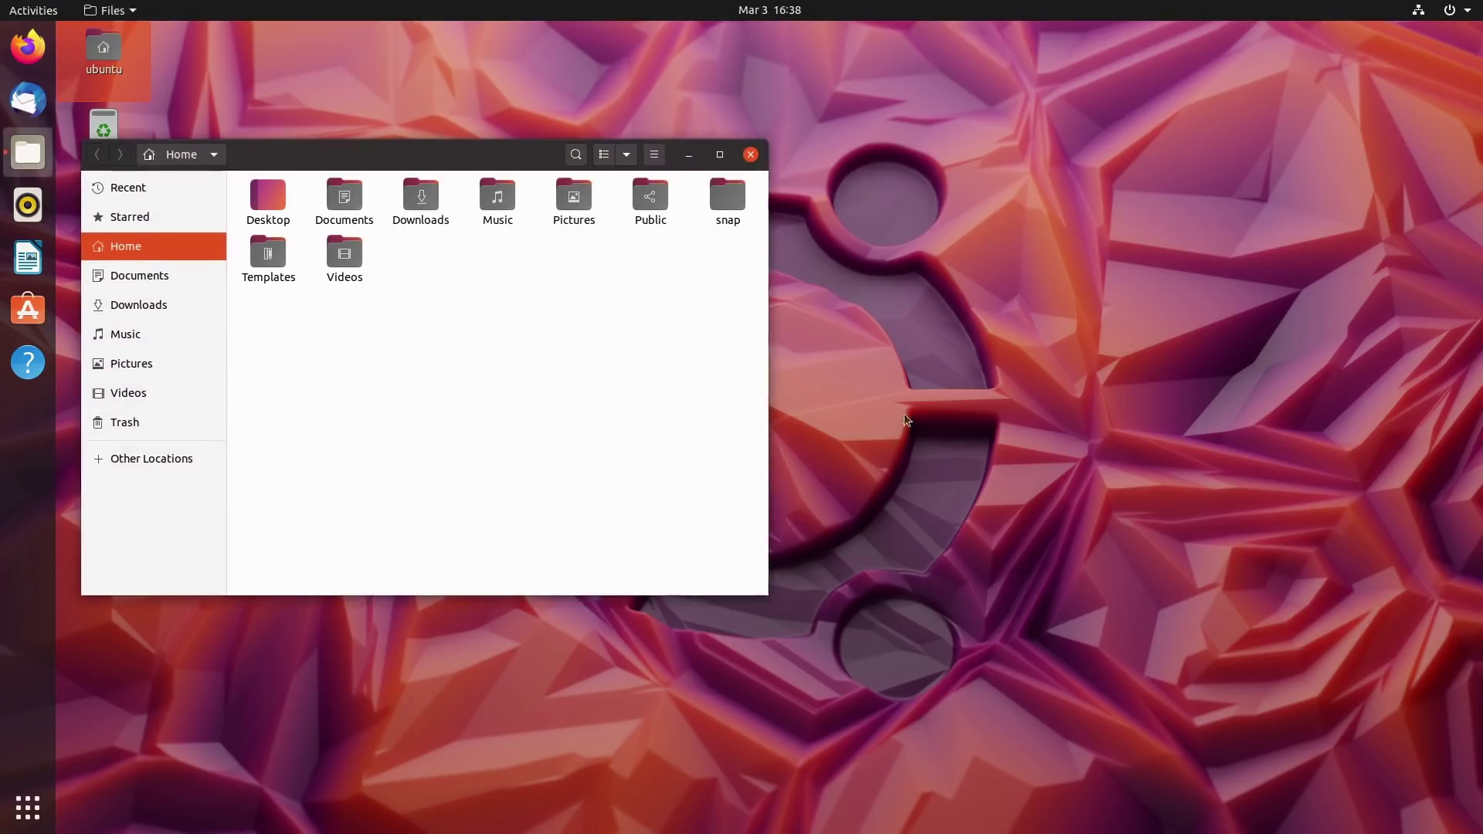
drag(490, 152, 1003, 144)
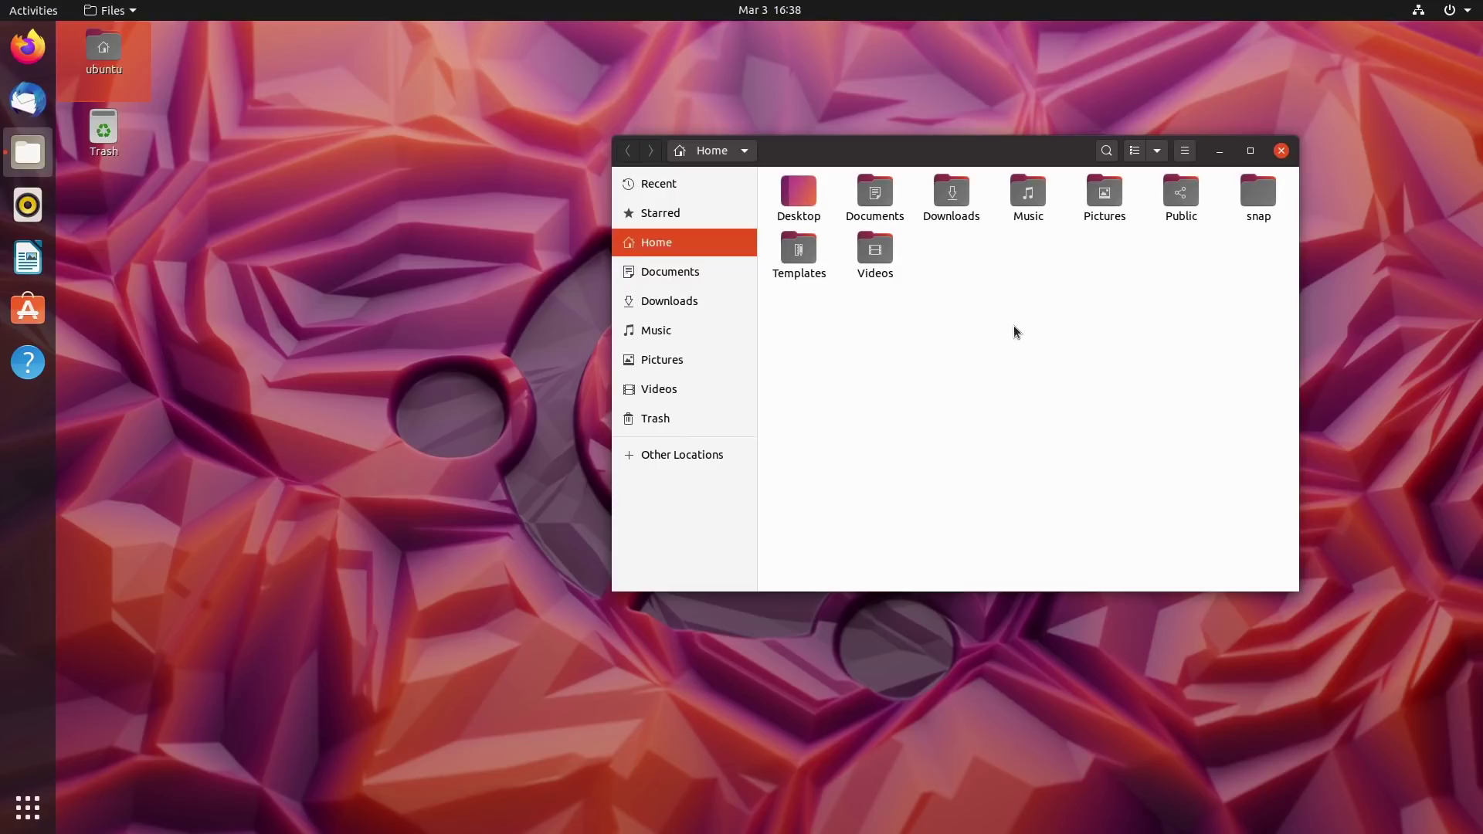
click(1282, 151)
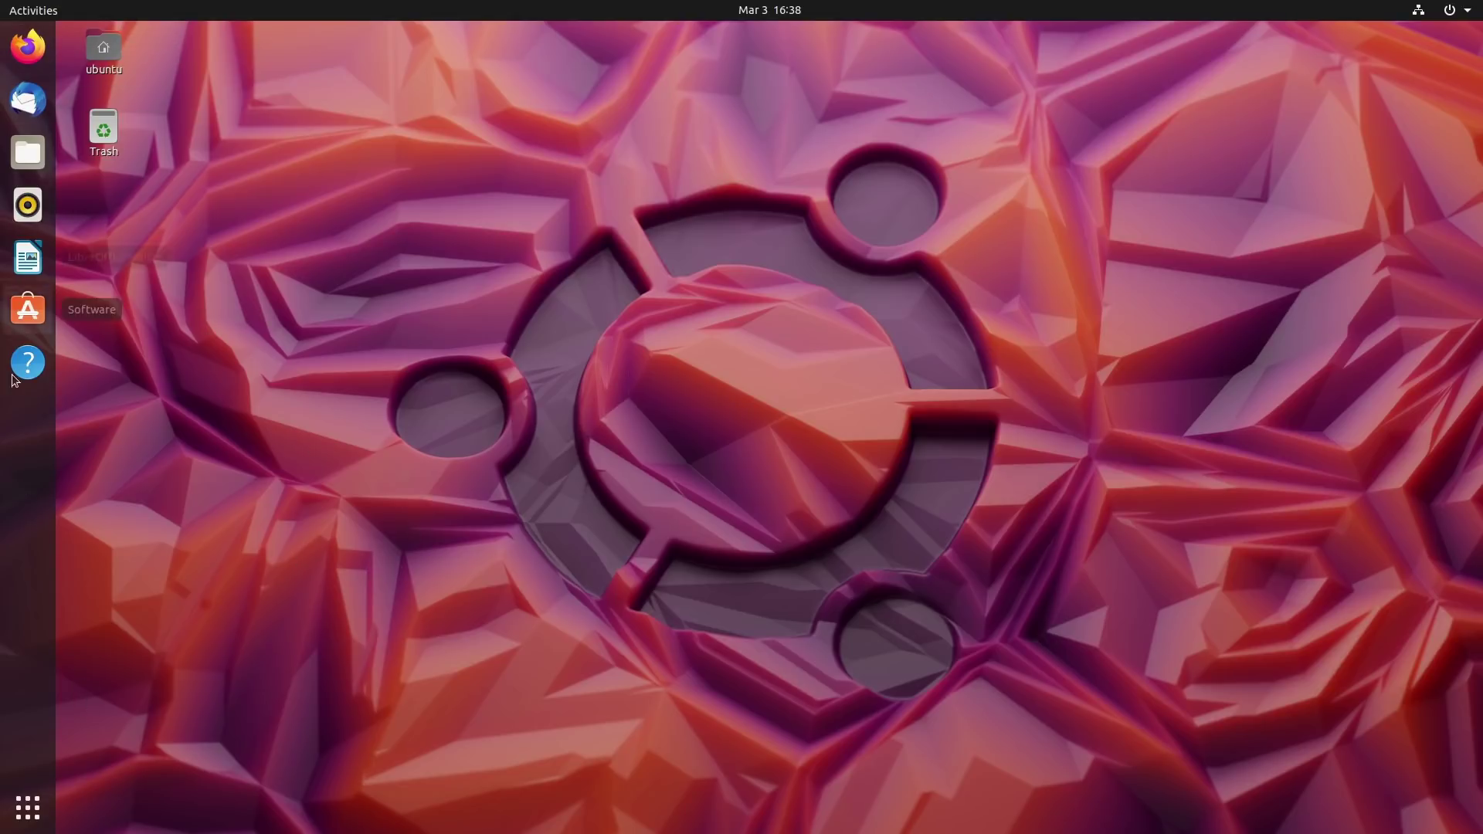
click(27, 808)
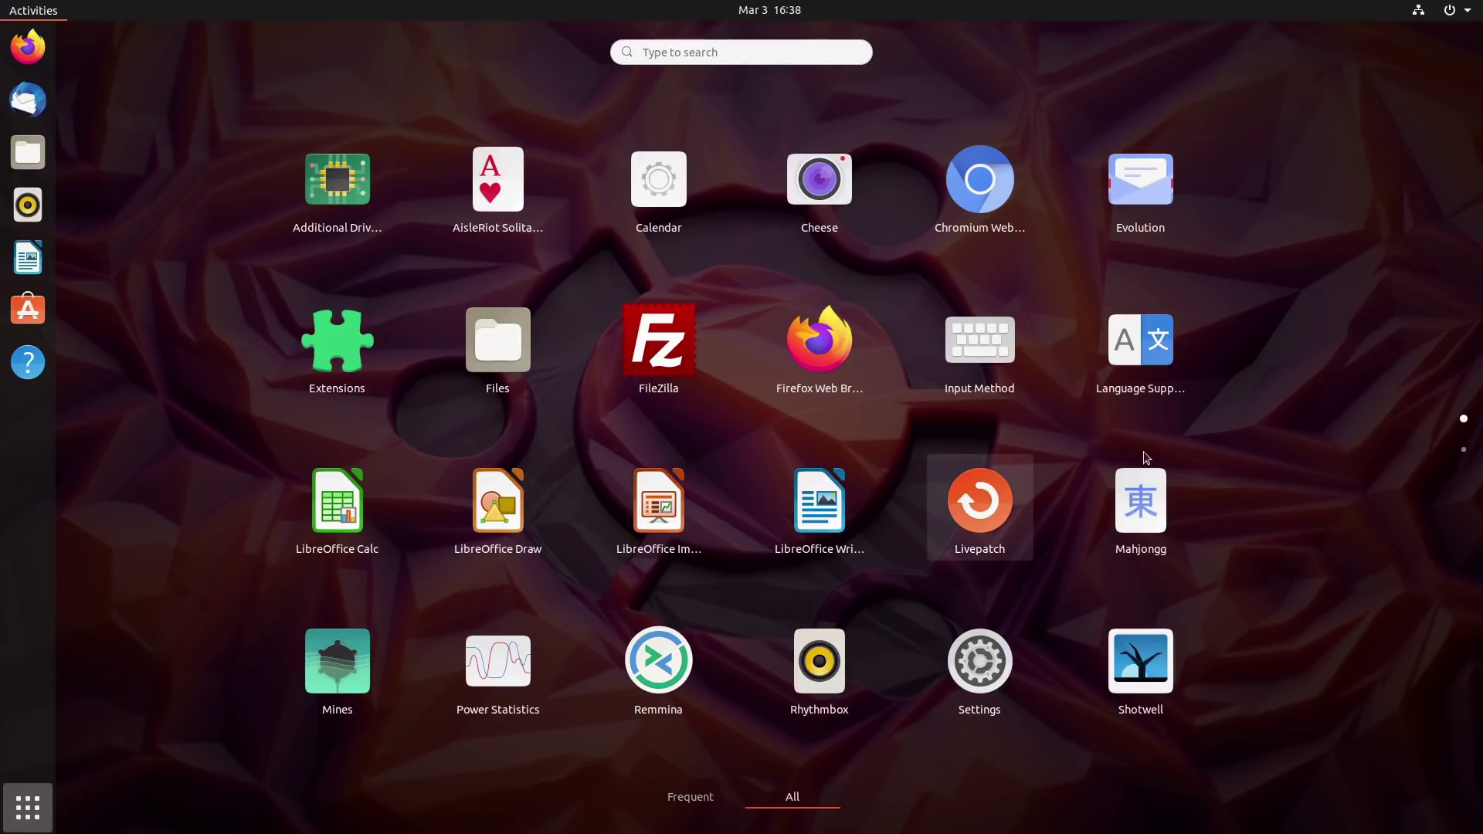
scroll(1291, 368, down, 1)
scroll(1290, 363, up, 1)
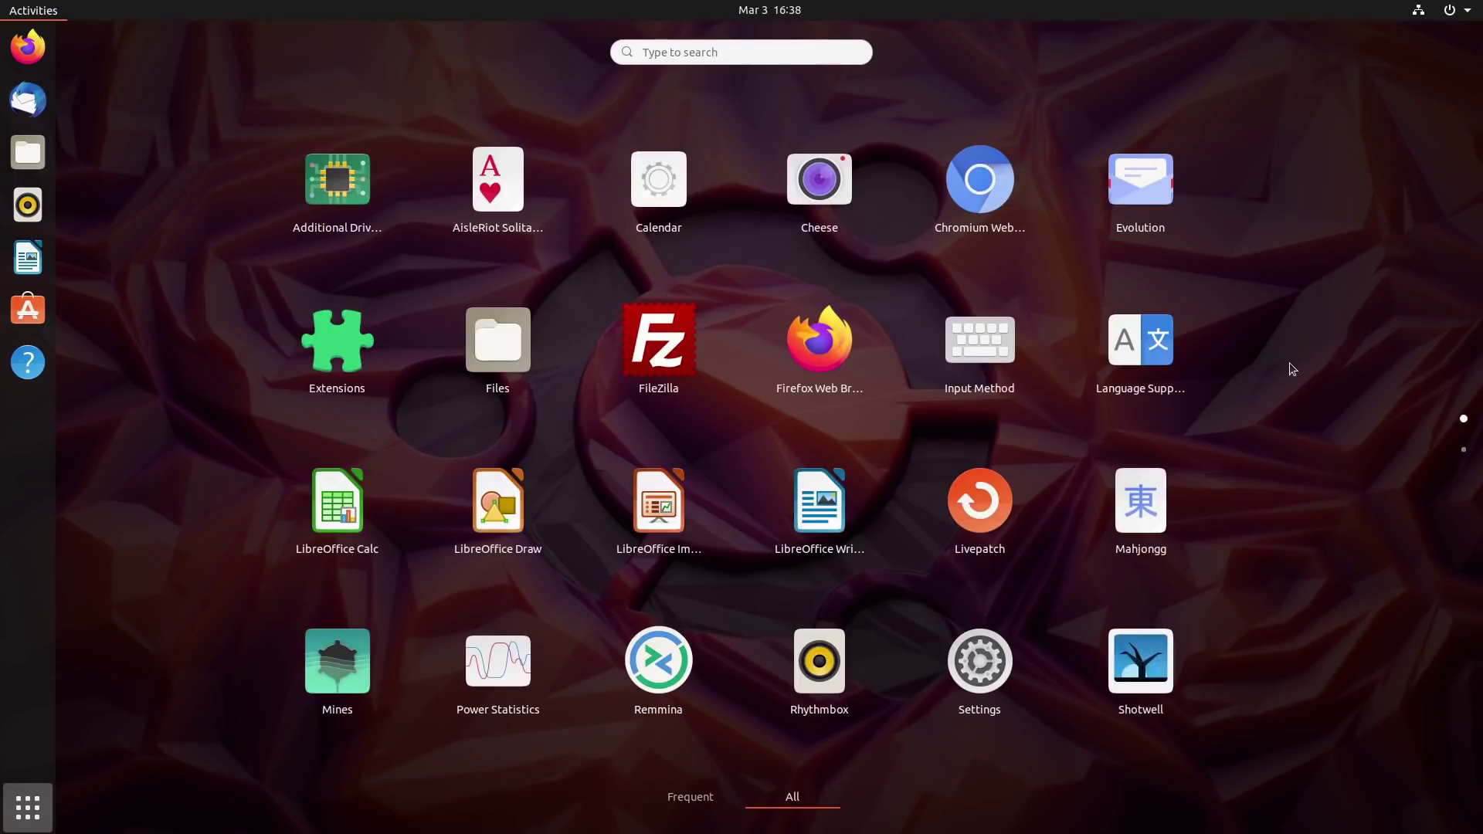
scroll(1290, 368, down, 1)
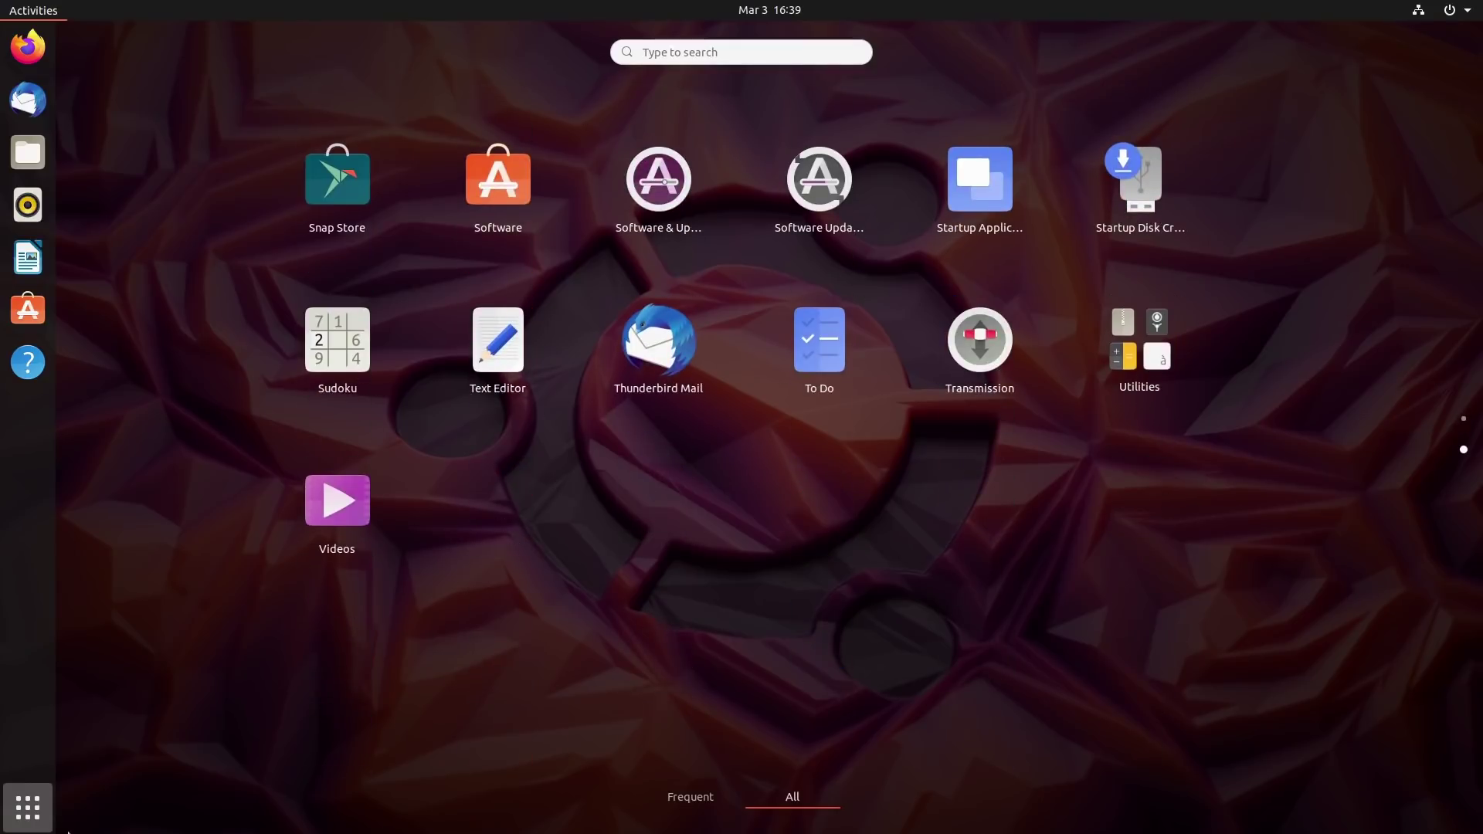
click(38, 824)
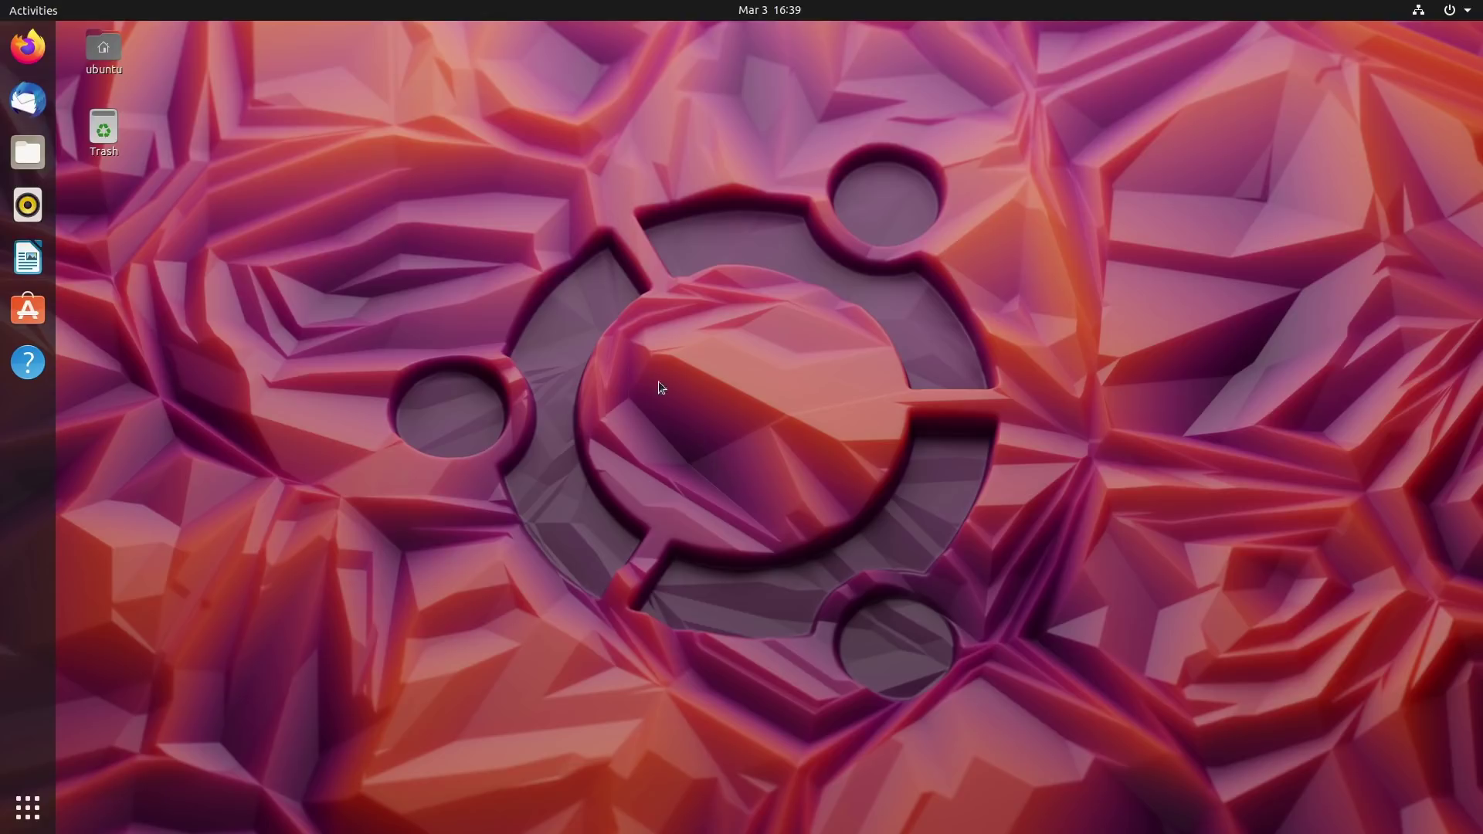
click(27, 257)
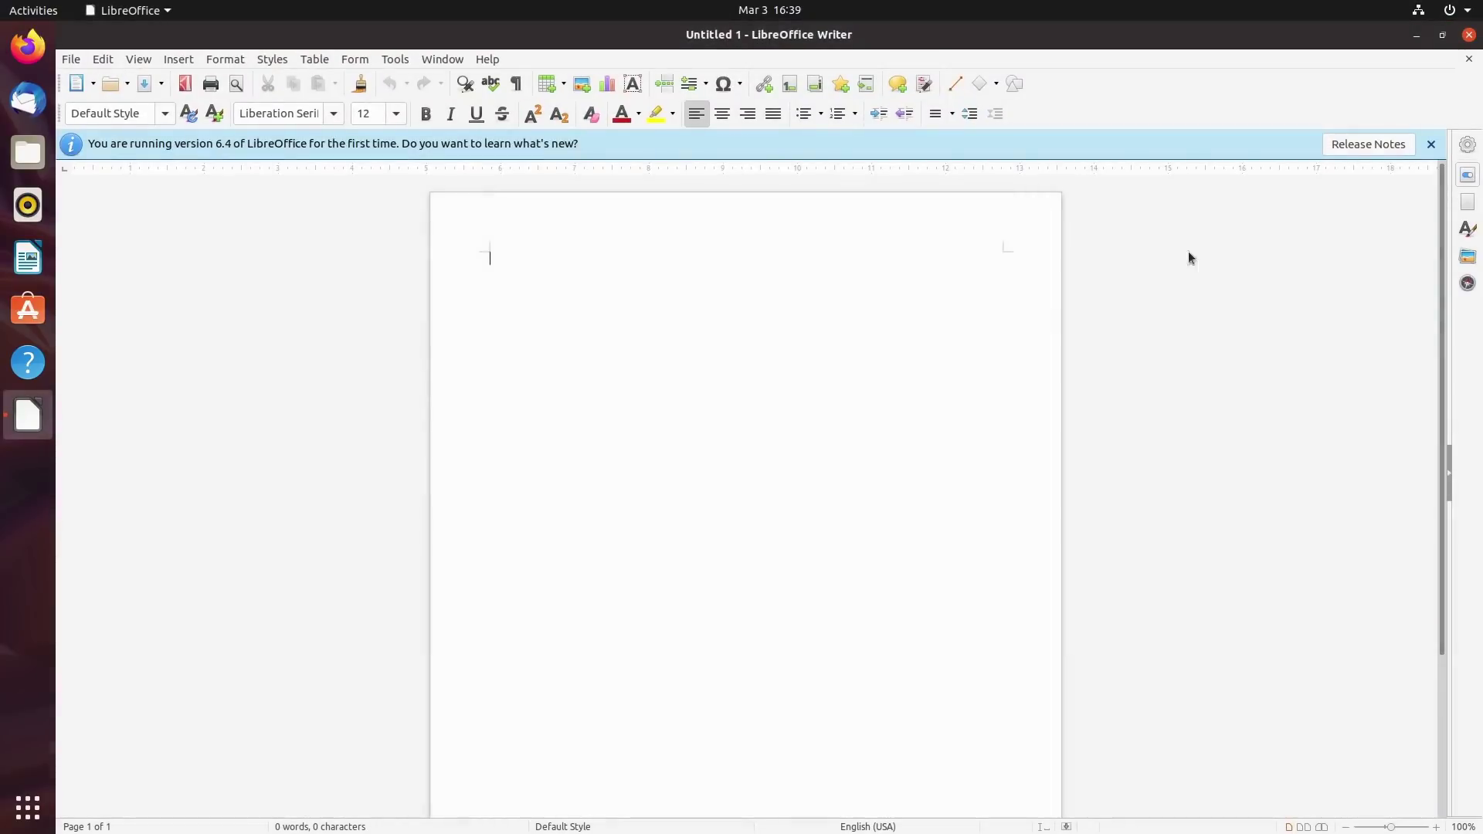
Dismiss Writer's startup notices, confirm version 6.4.0.3 in About LibreOffice, then close Writer and show applications.
click(963, 350)
click(1431, 144)
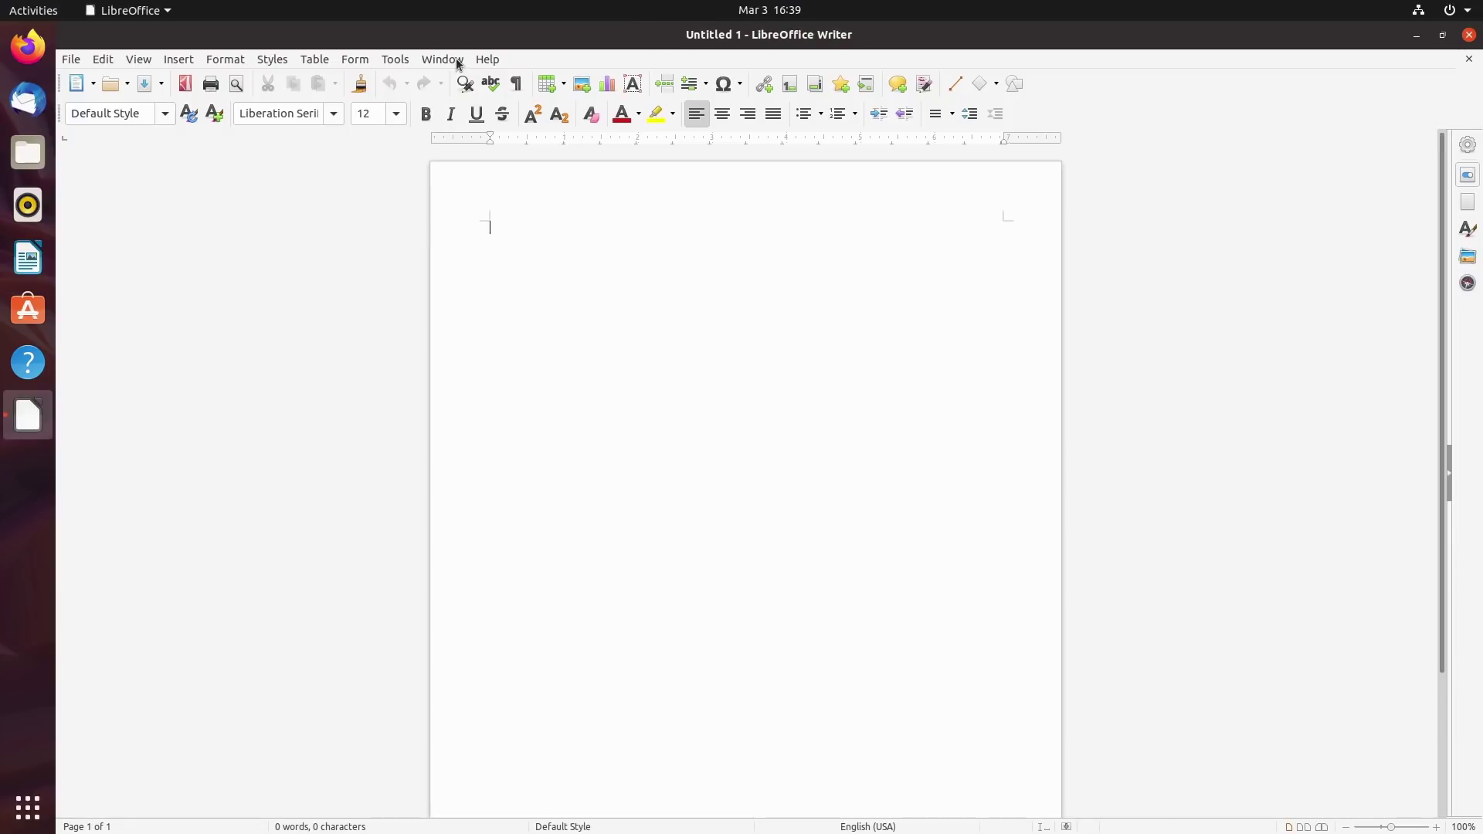
click(487, 59)
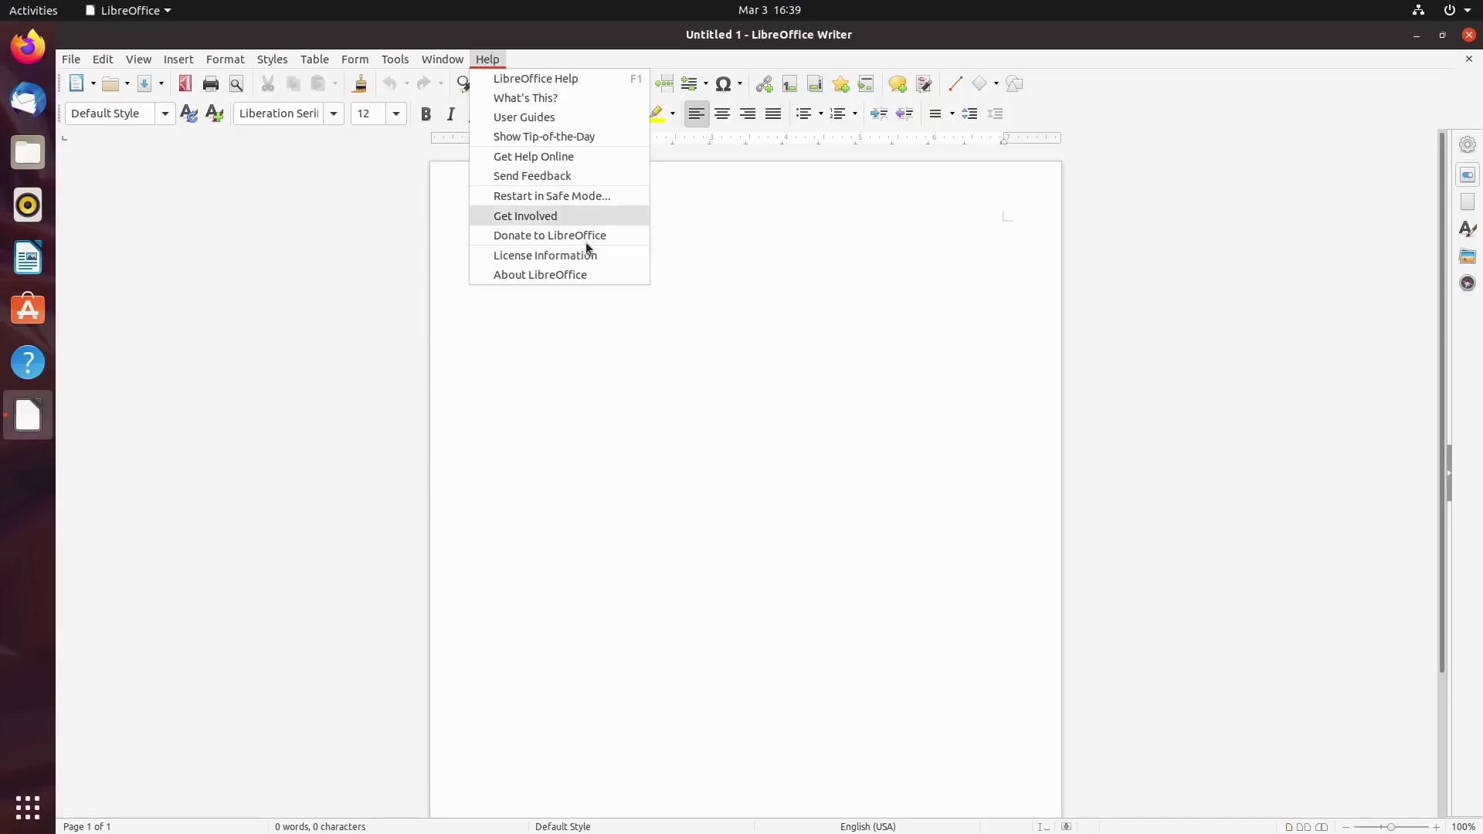
click(576, 276)
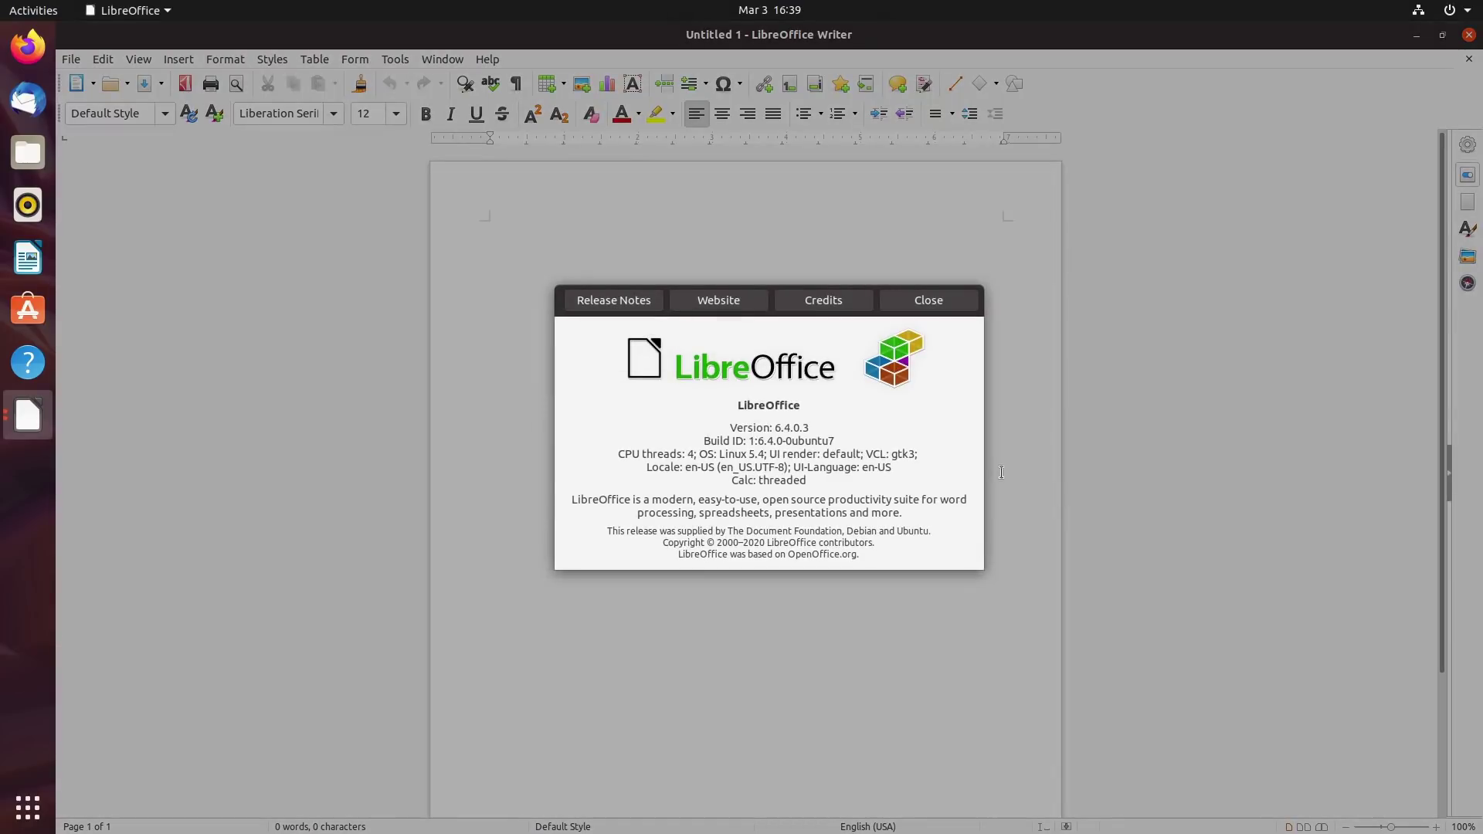
click(928, 300)
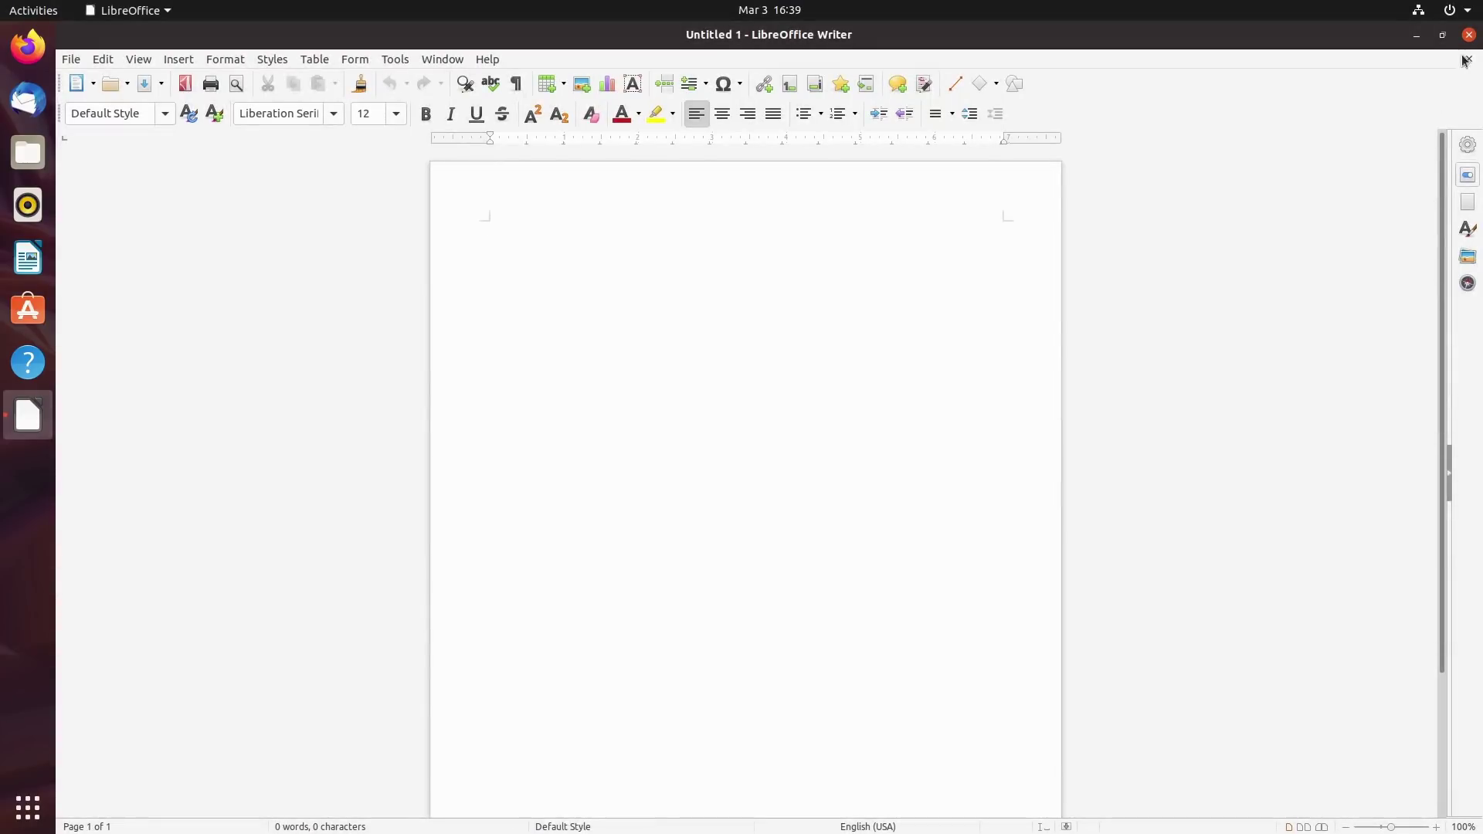
click(1468, 34)
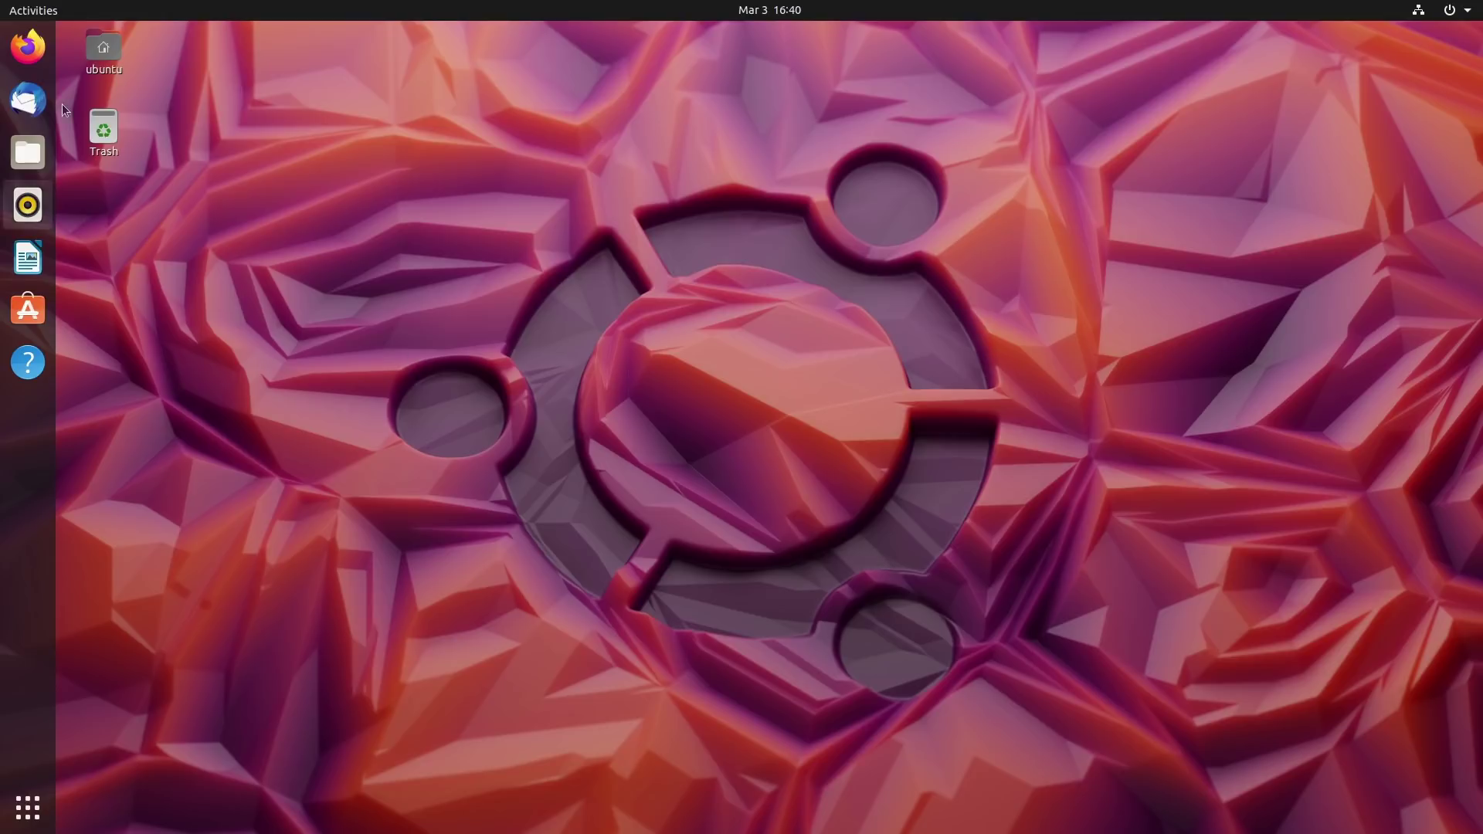
click(45, 816)
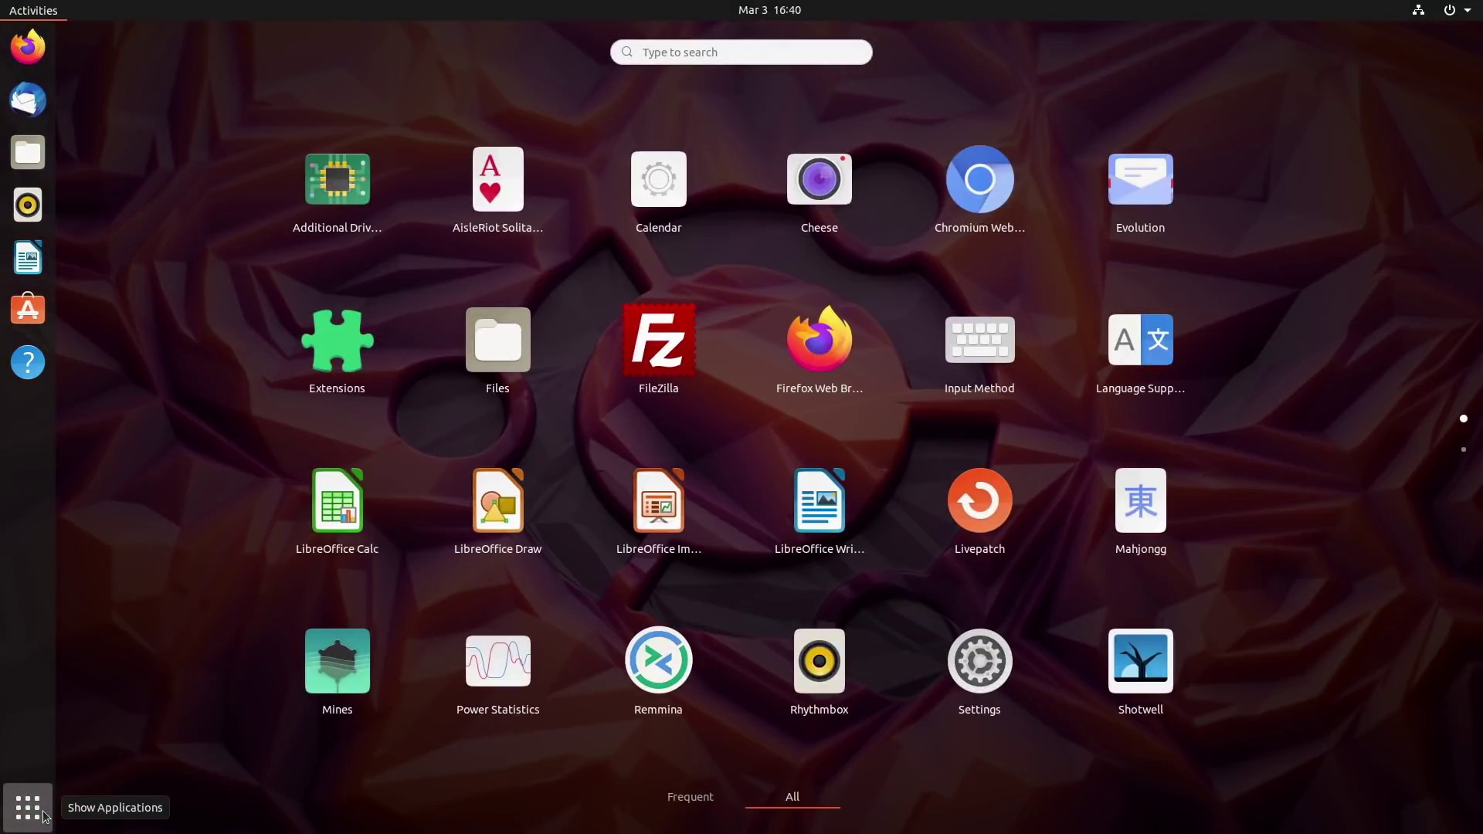
Dismiss the applications overview, then reopen the full app grid listing Chromium, FileZilla and LibreOffice.
click(45, 817)
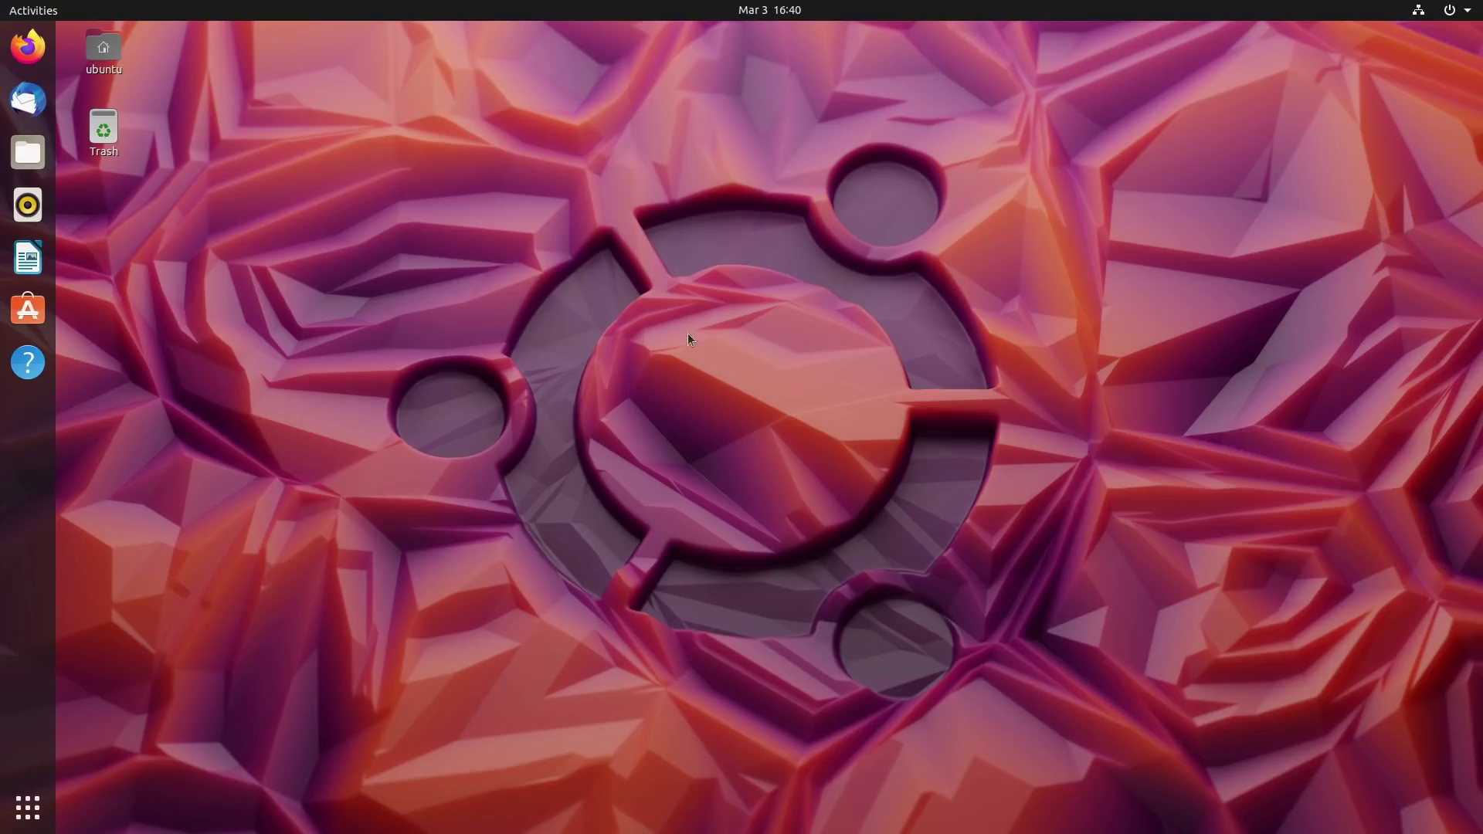
click(28, 807)
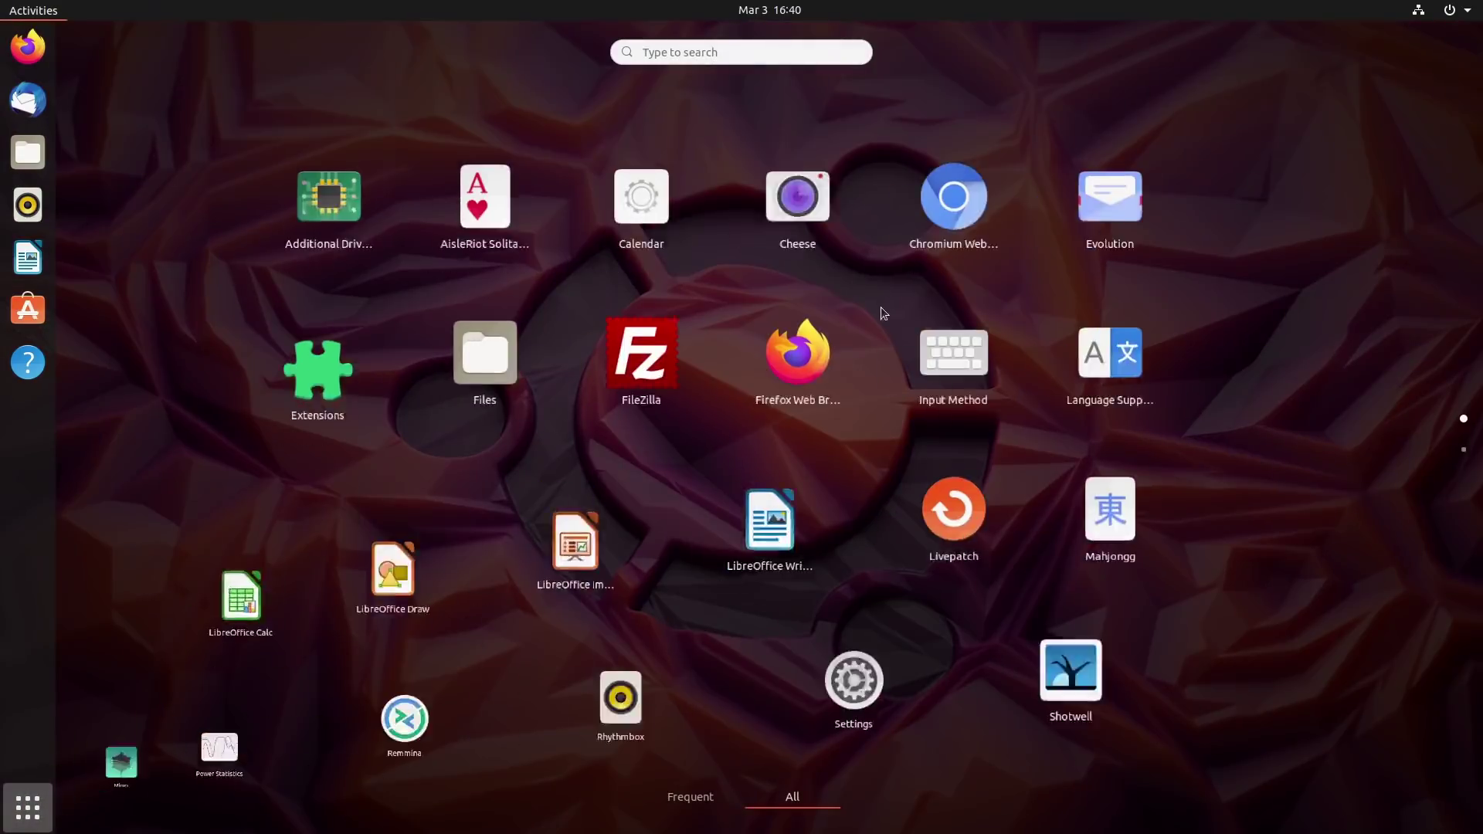
Launch Livepatch from the app grid to see its sign-in requirement, then start Firefox.
click(982, 504)
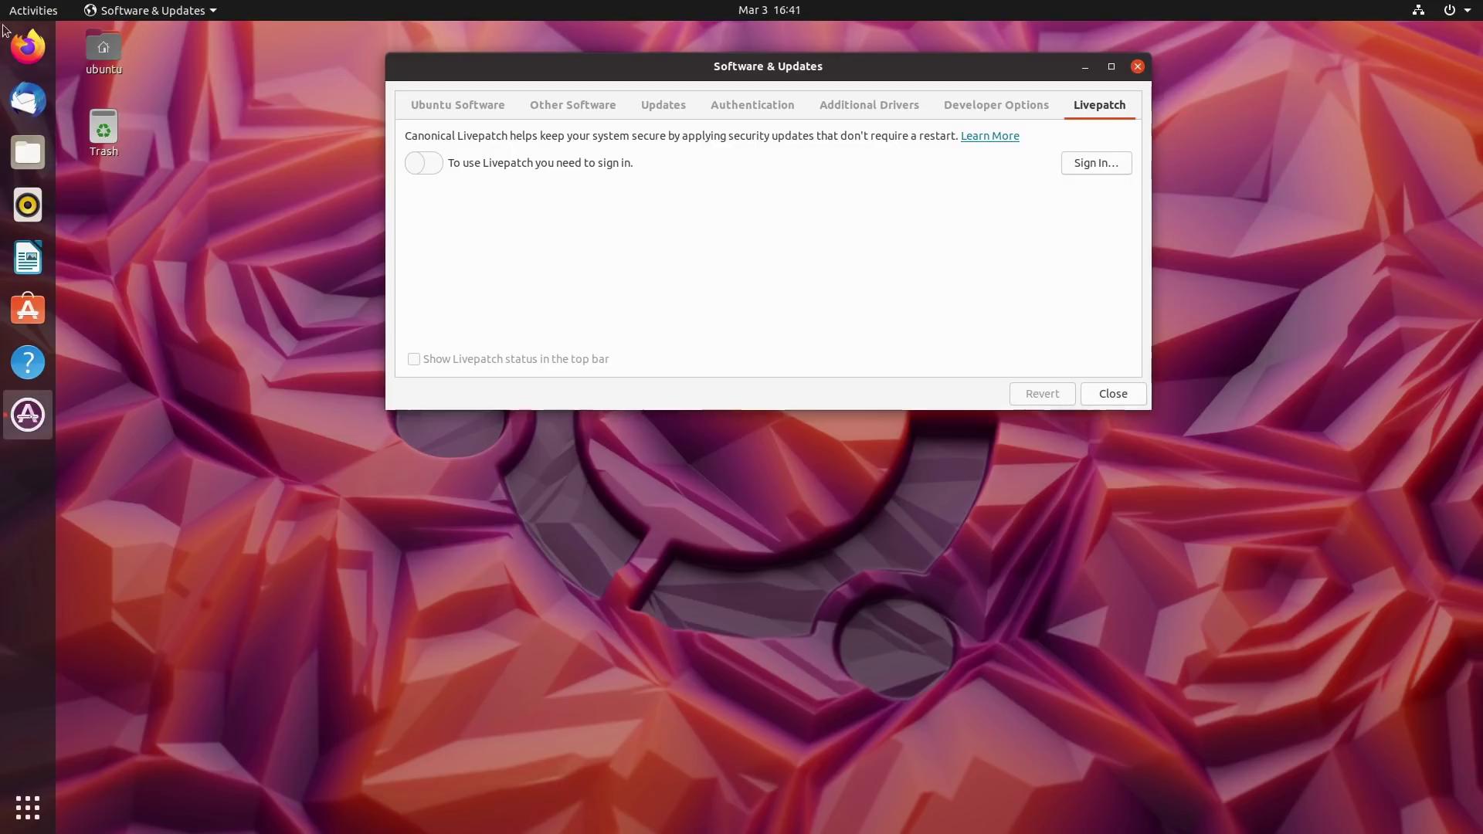
click(26, 51)
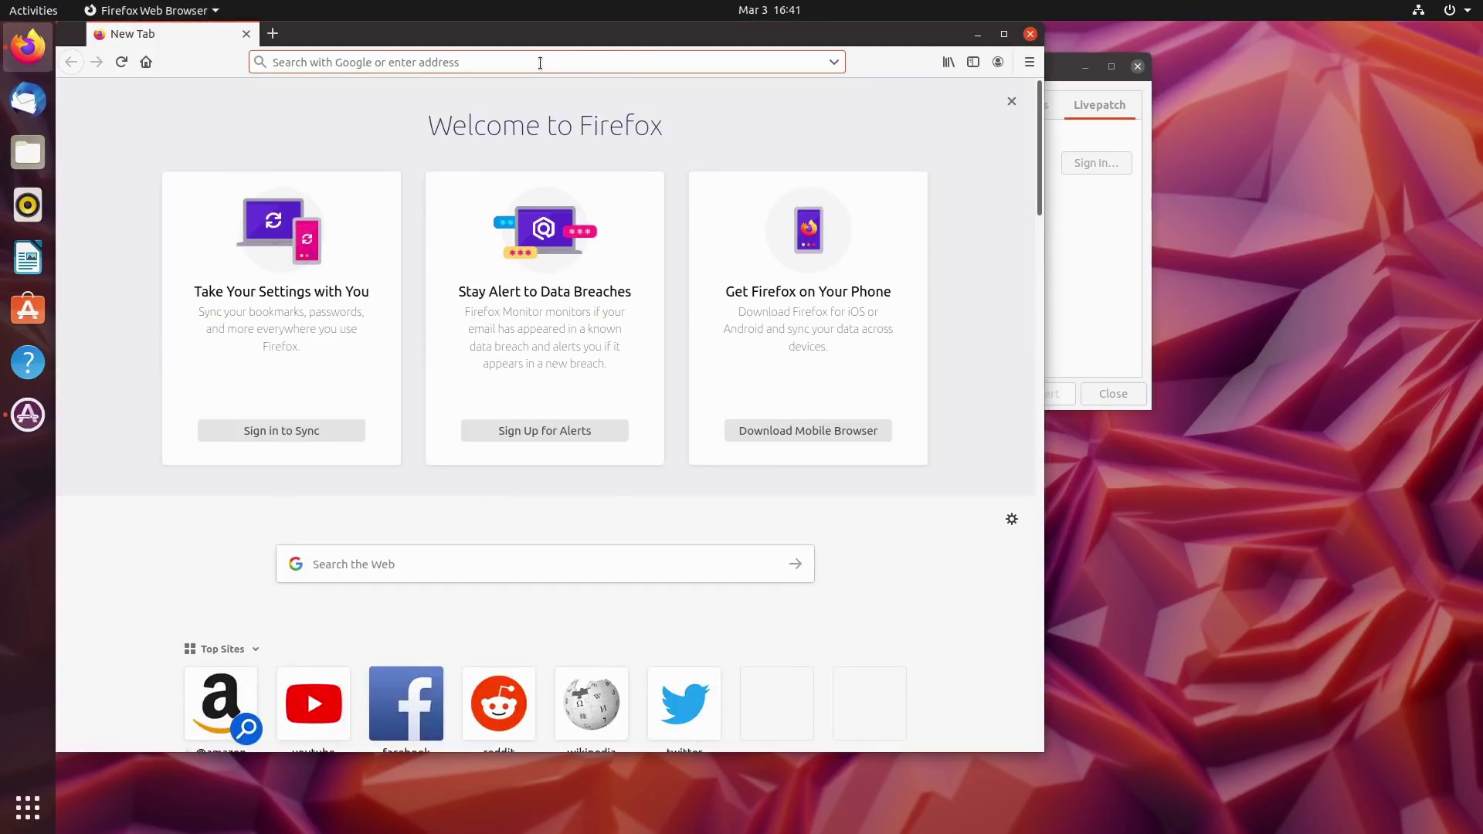
Search the web for 'livepatch ubuntu' and open the Canonical Livepatch Service result.
text(livepa)
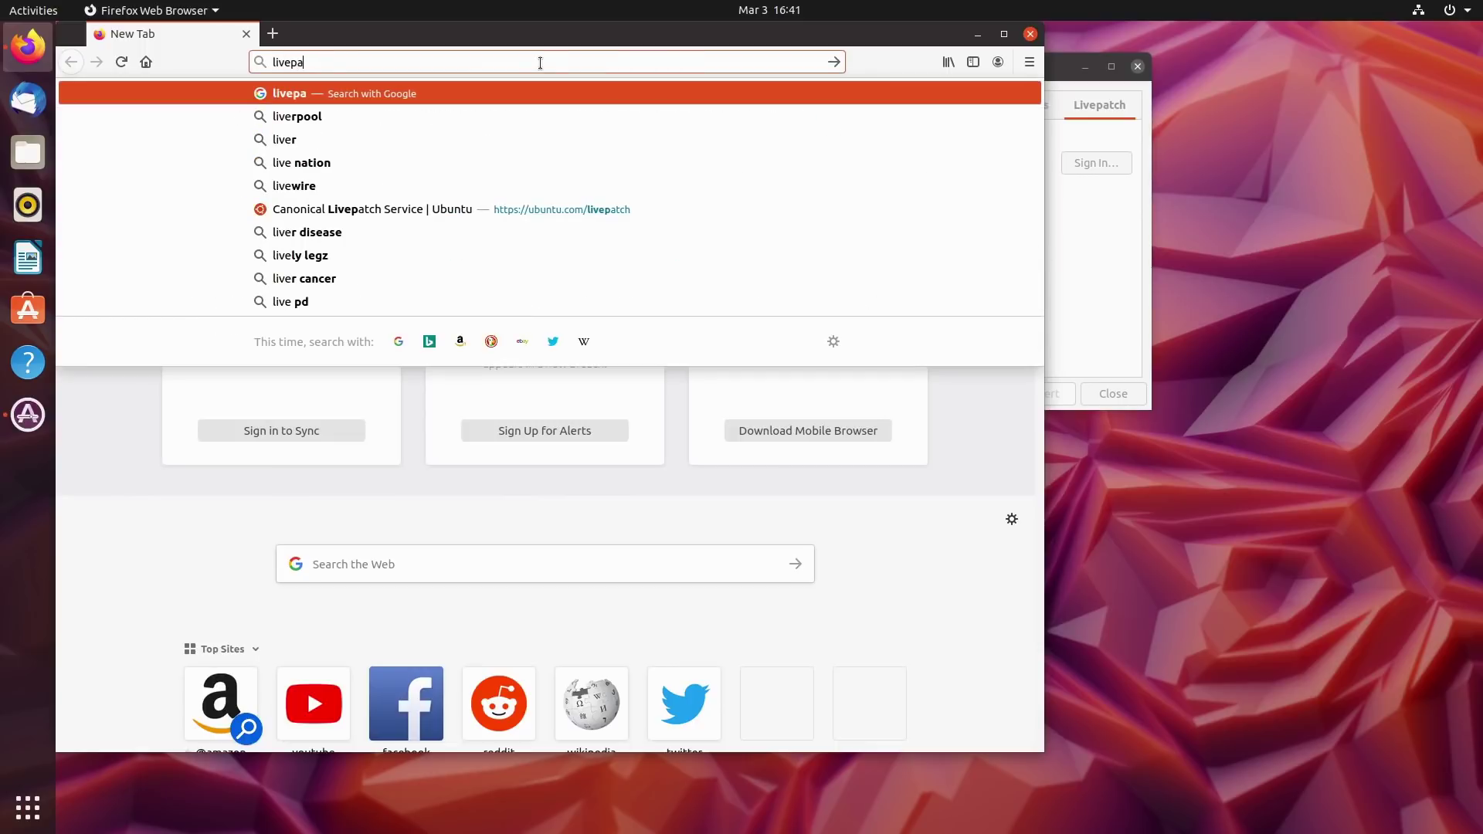
text(tch)
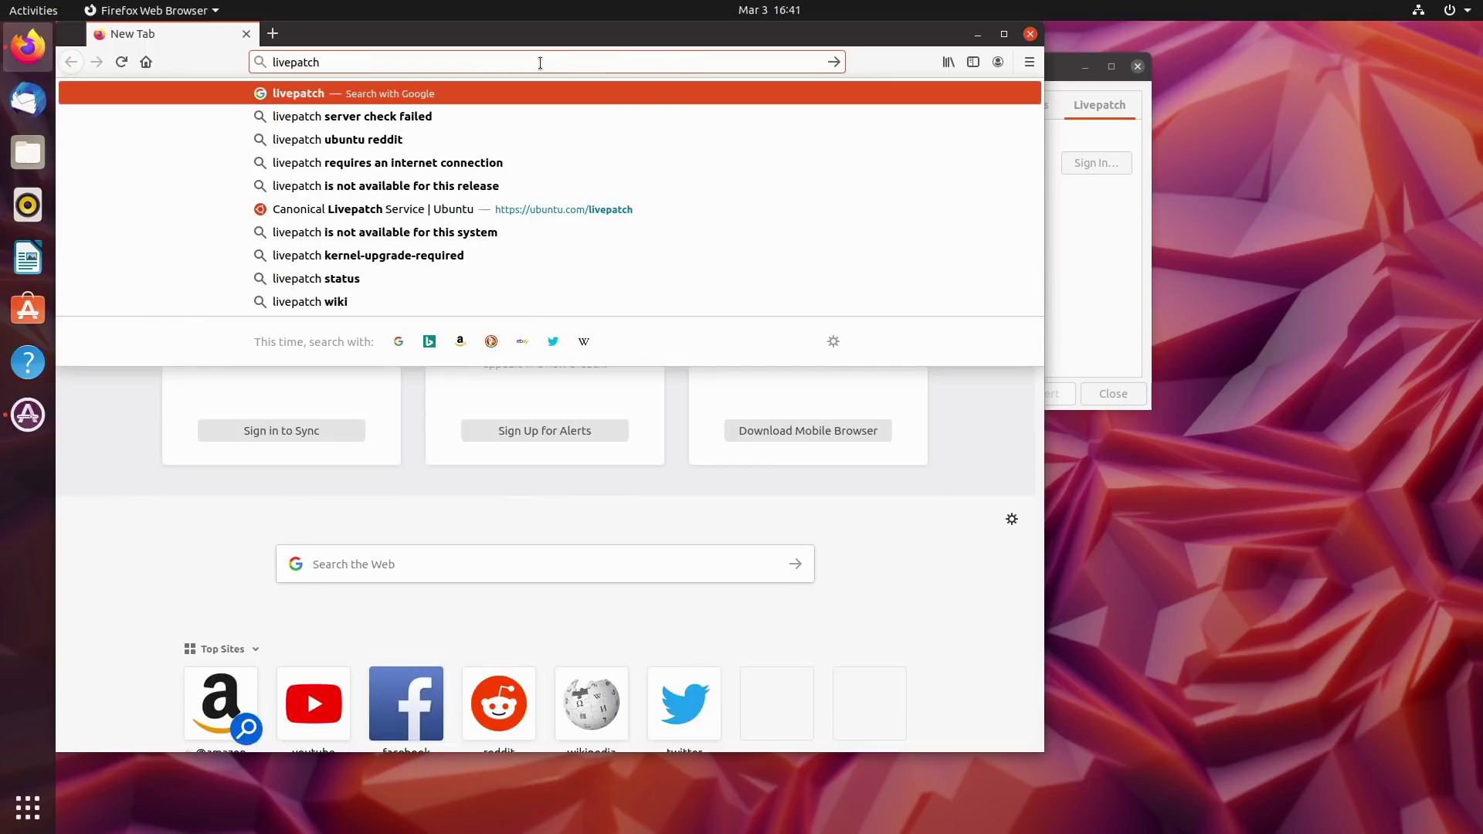
text( ubuntu)
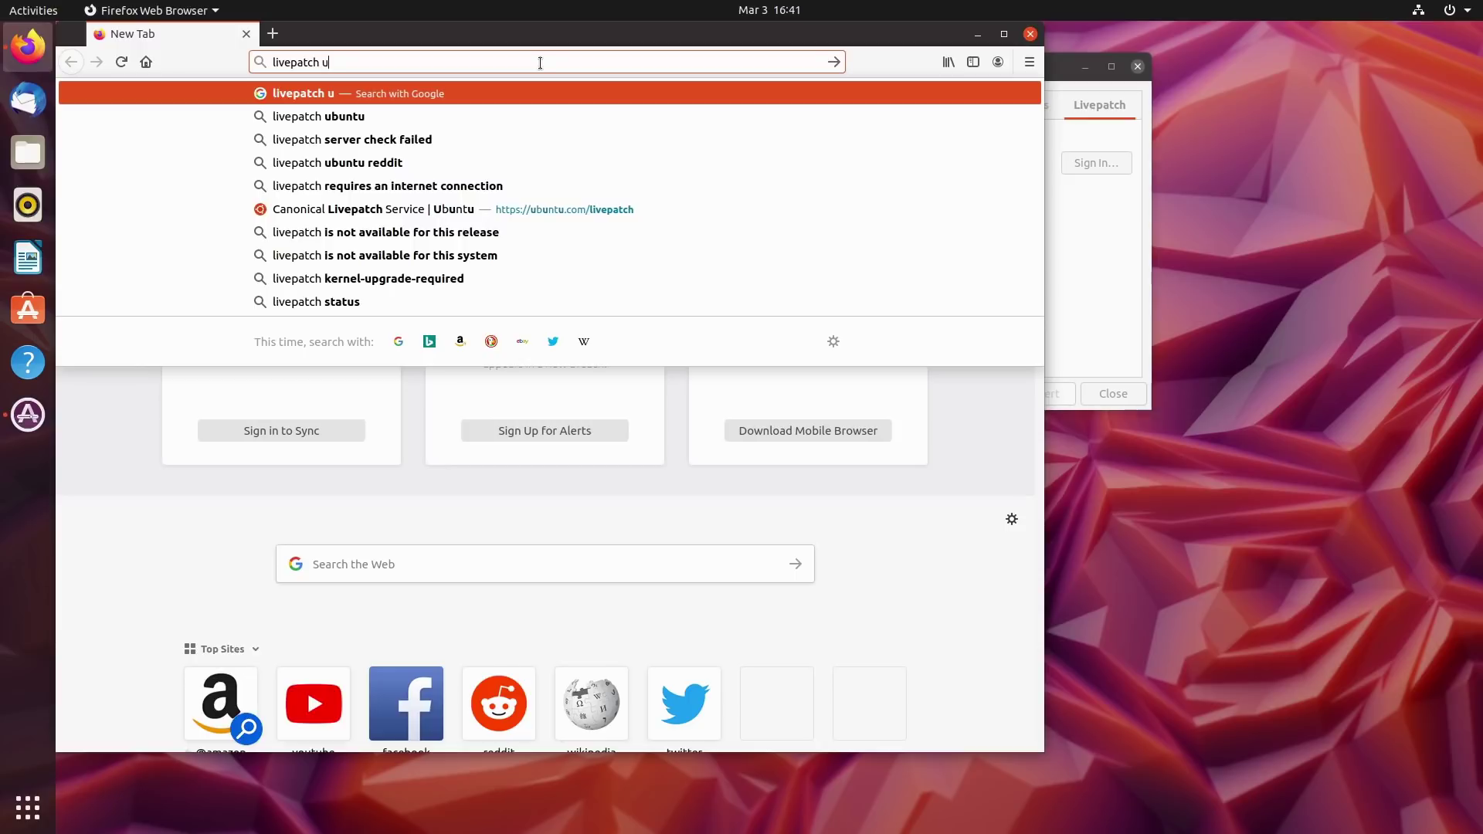
key(Return)
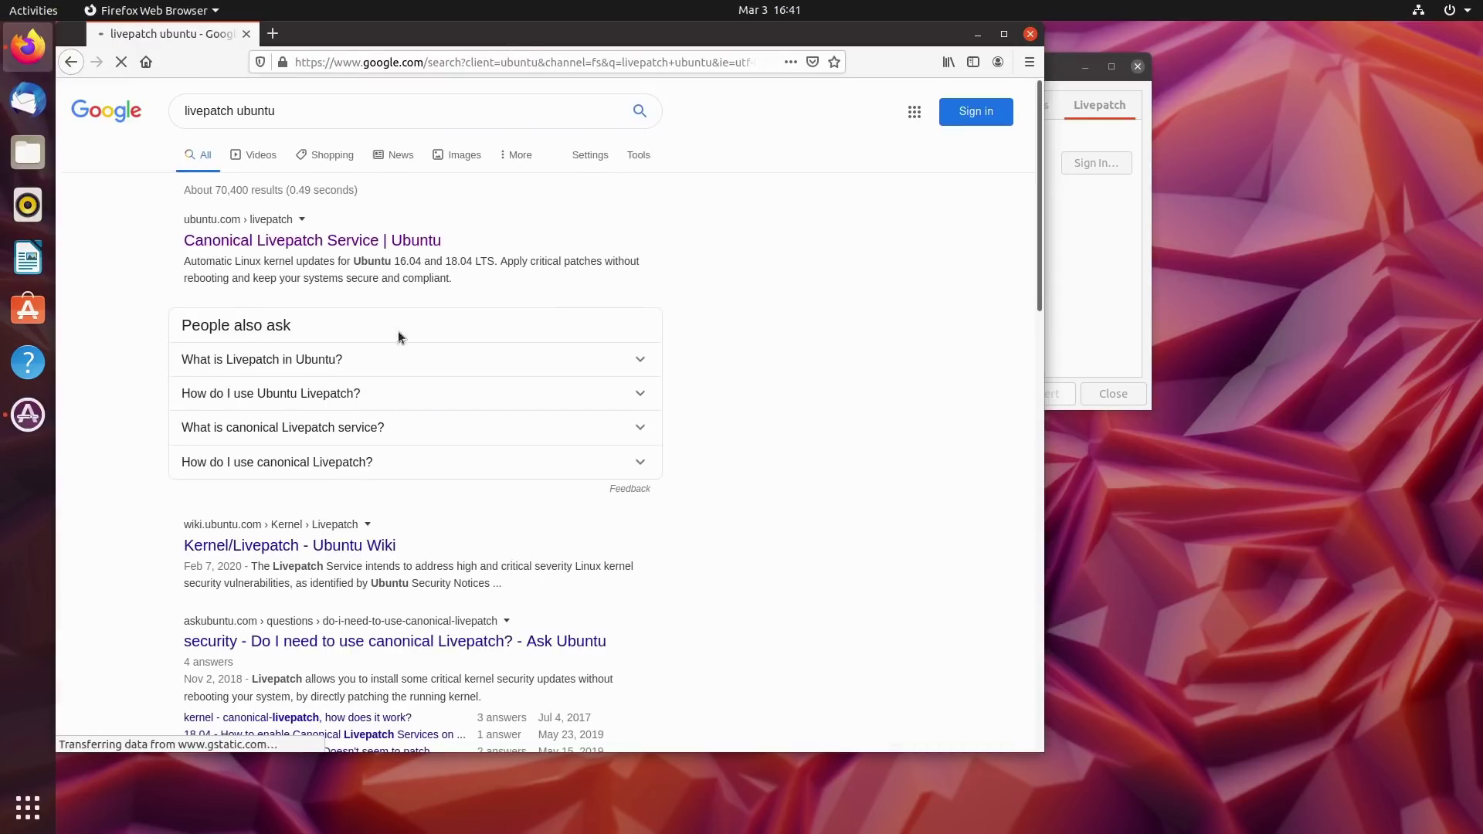
click(390, 265)
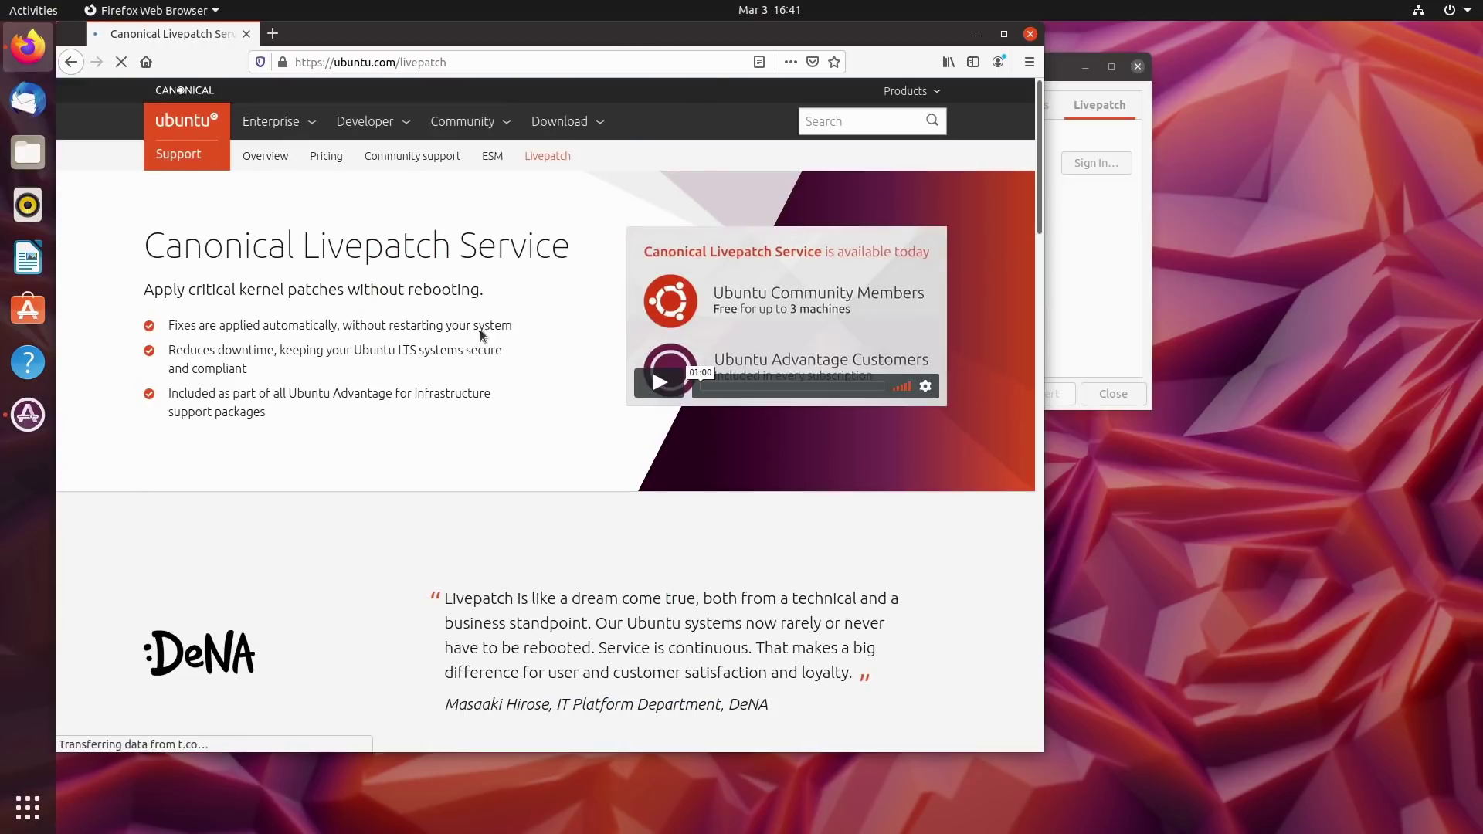
Highlight the page's key lines: no-reboot patching, automatic fixes, reduced downtime, Ubuntu One account, Ubuntu Advantage.
scroll(484, 331, down, 2)
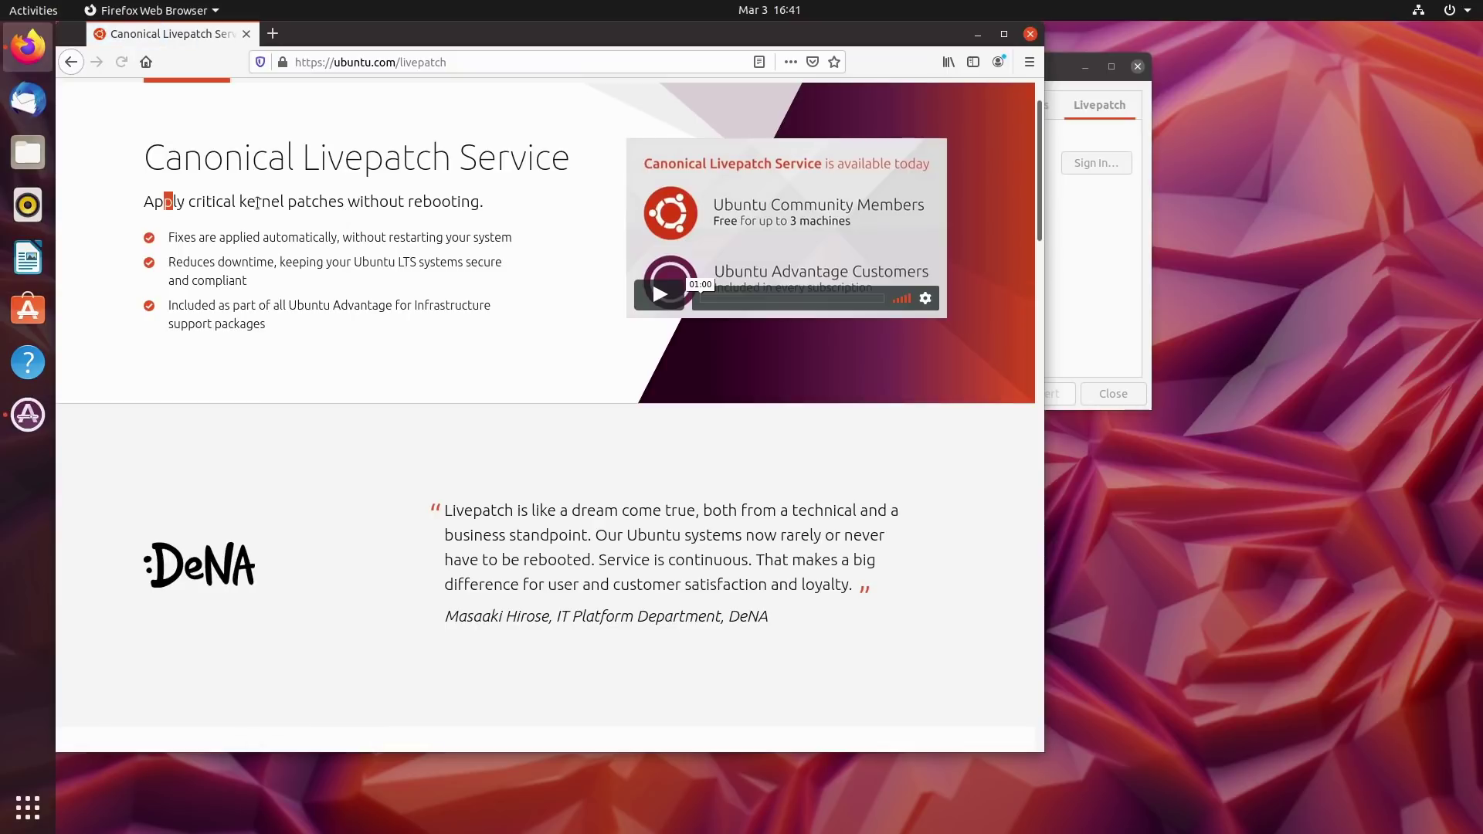
drag(163, 201, 433, 240)
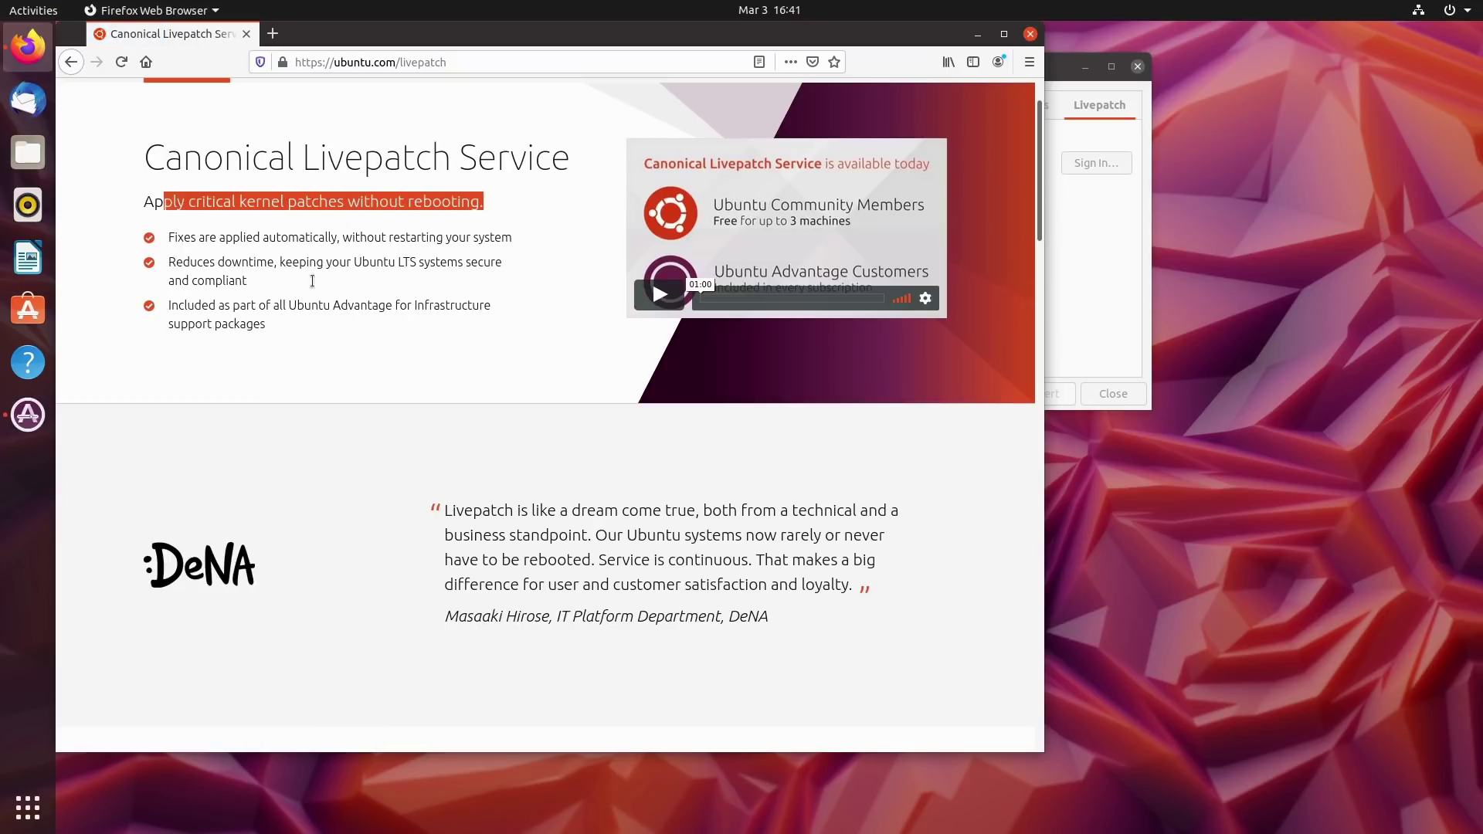
scroll(436, 284, down, 4)
scroll(432, 286, up, 4)
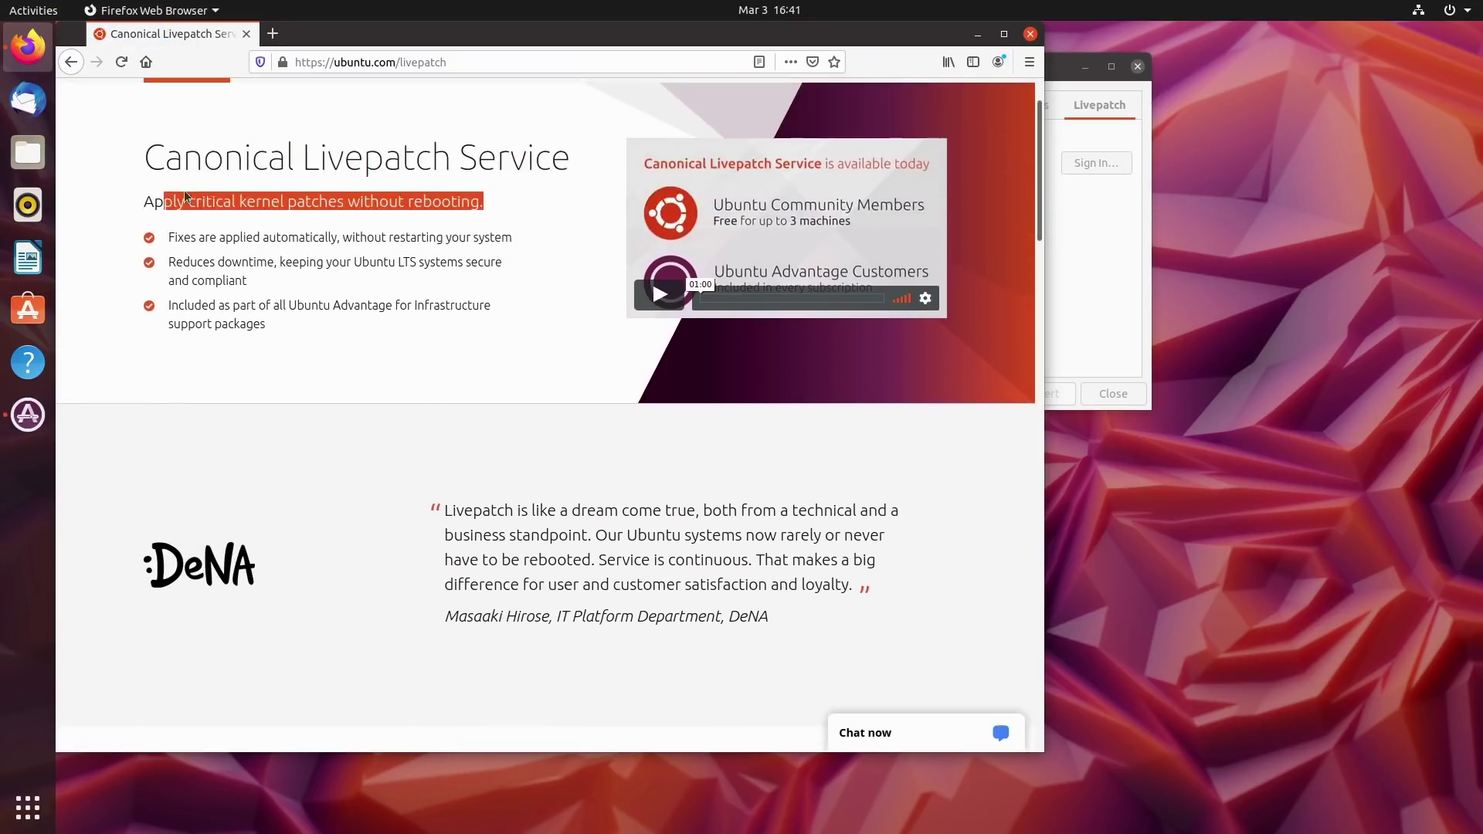
drag(246, 240, 508, 241)
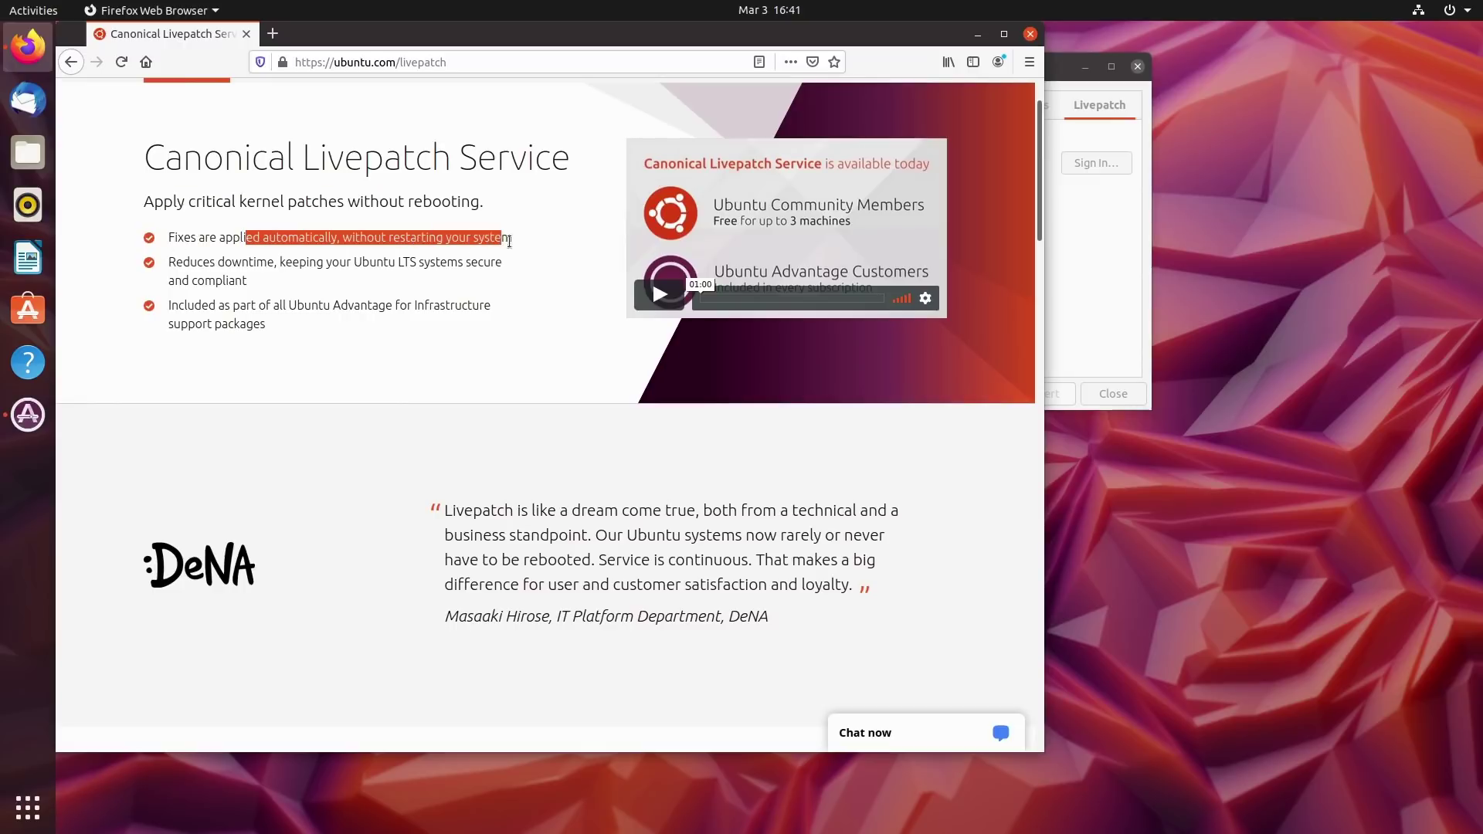
drag(176, 263, 272, 332)
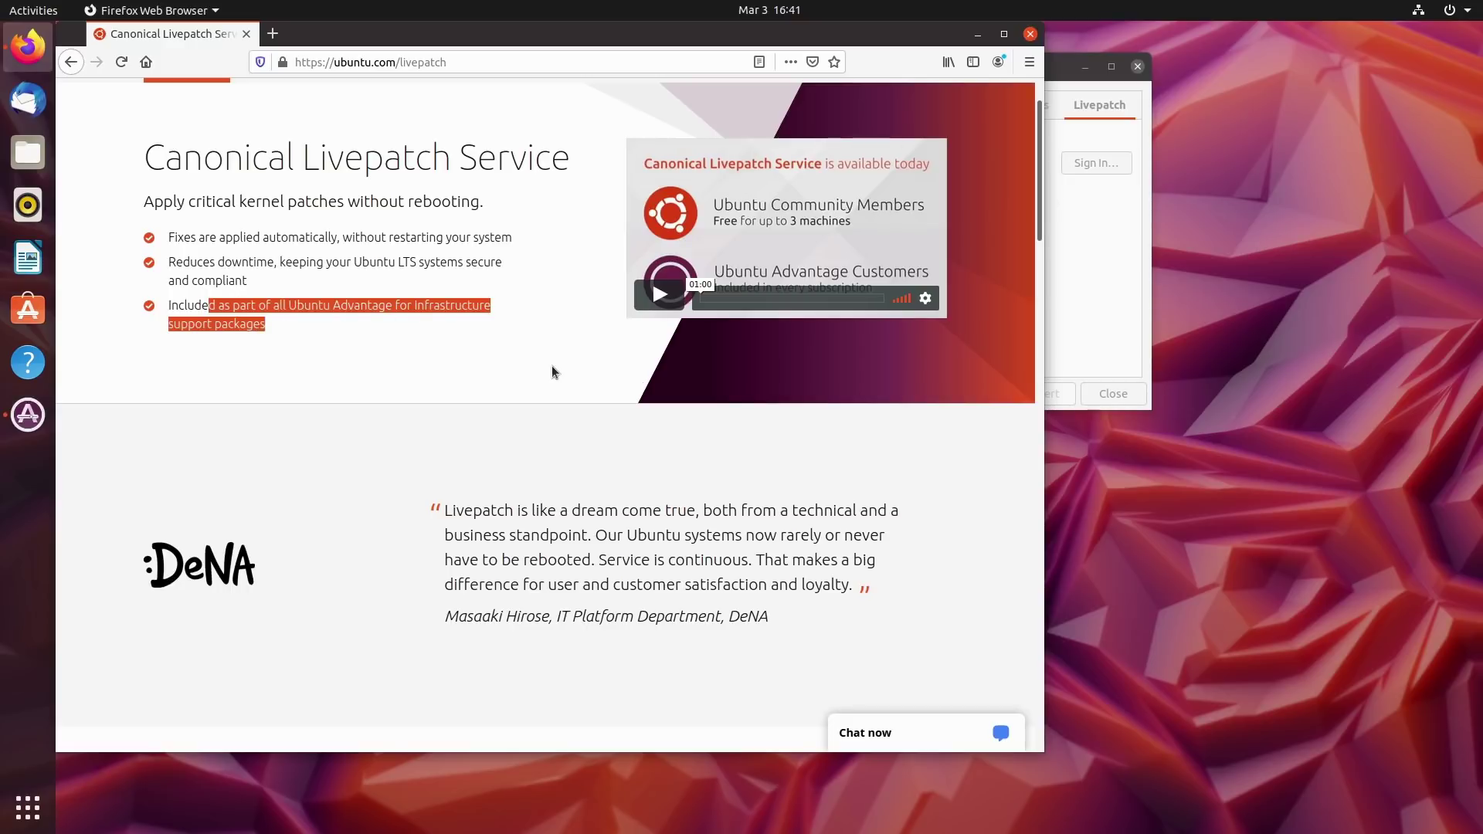
scroll(553, 371, down, 9)
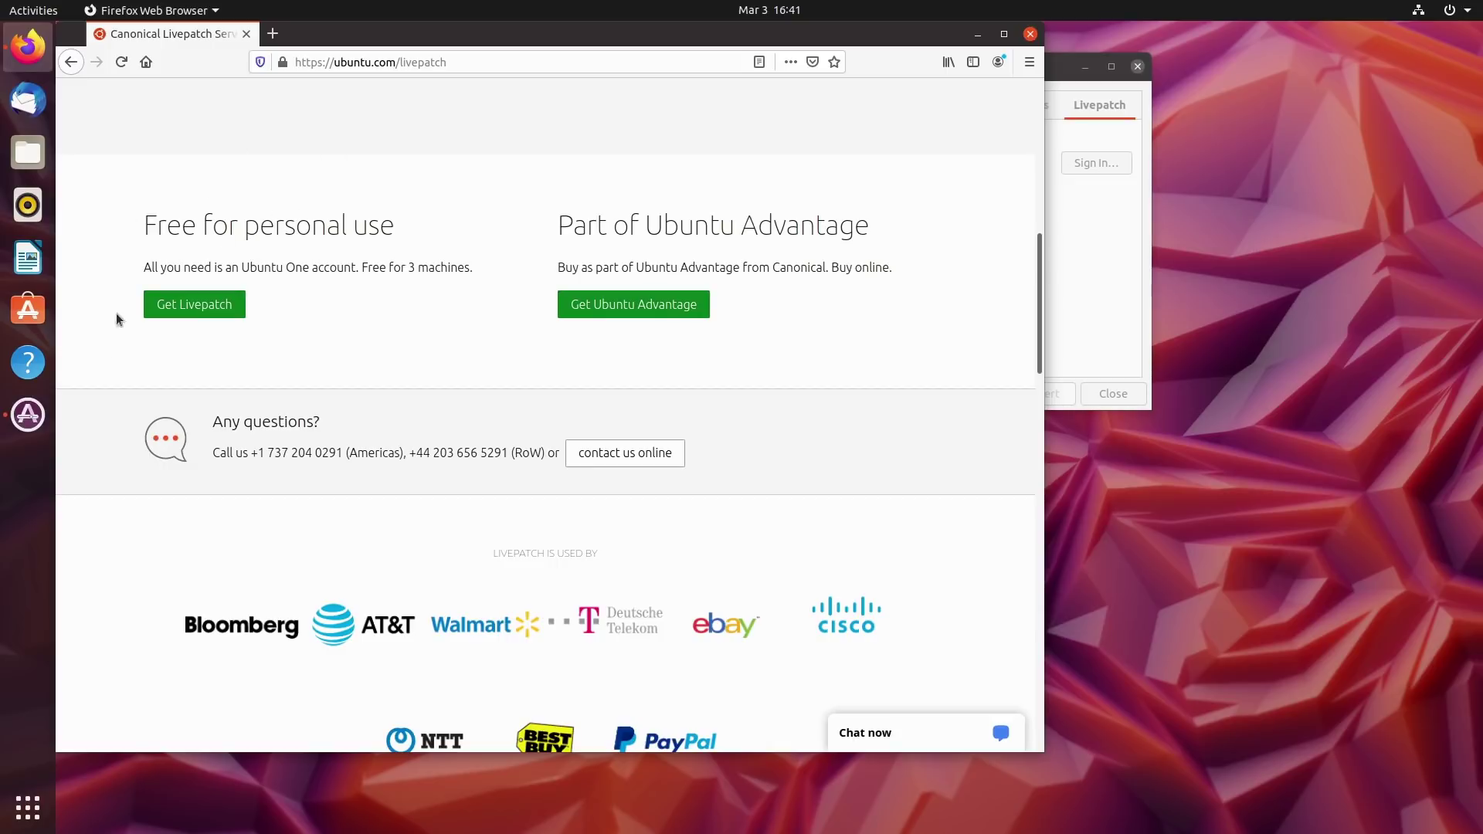
drag(229, 265, 488, 268)
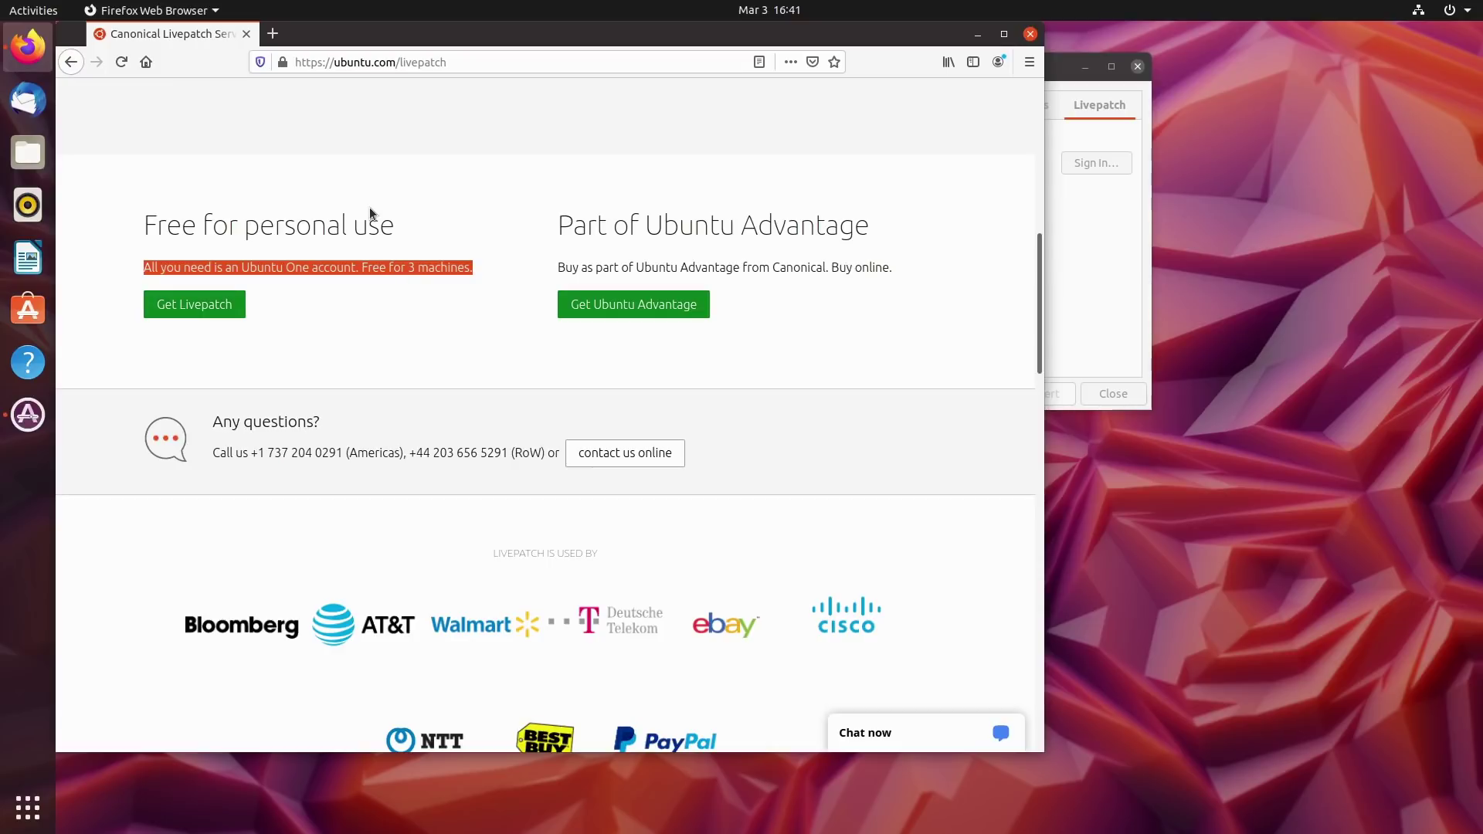
click(707, 239)
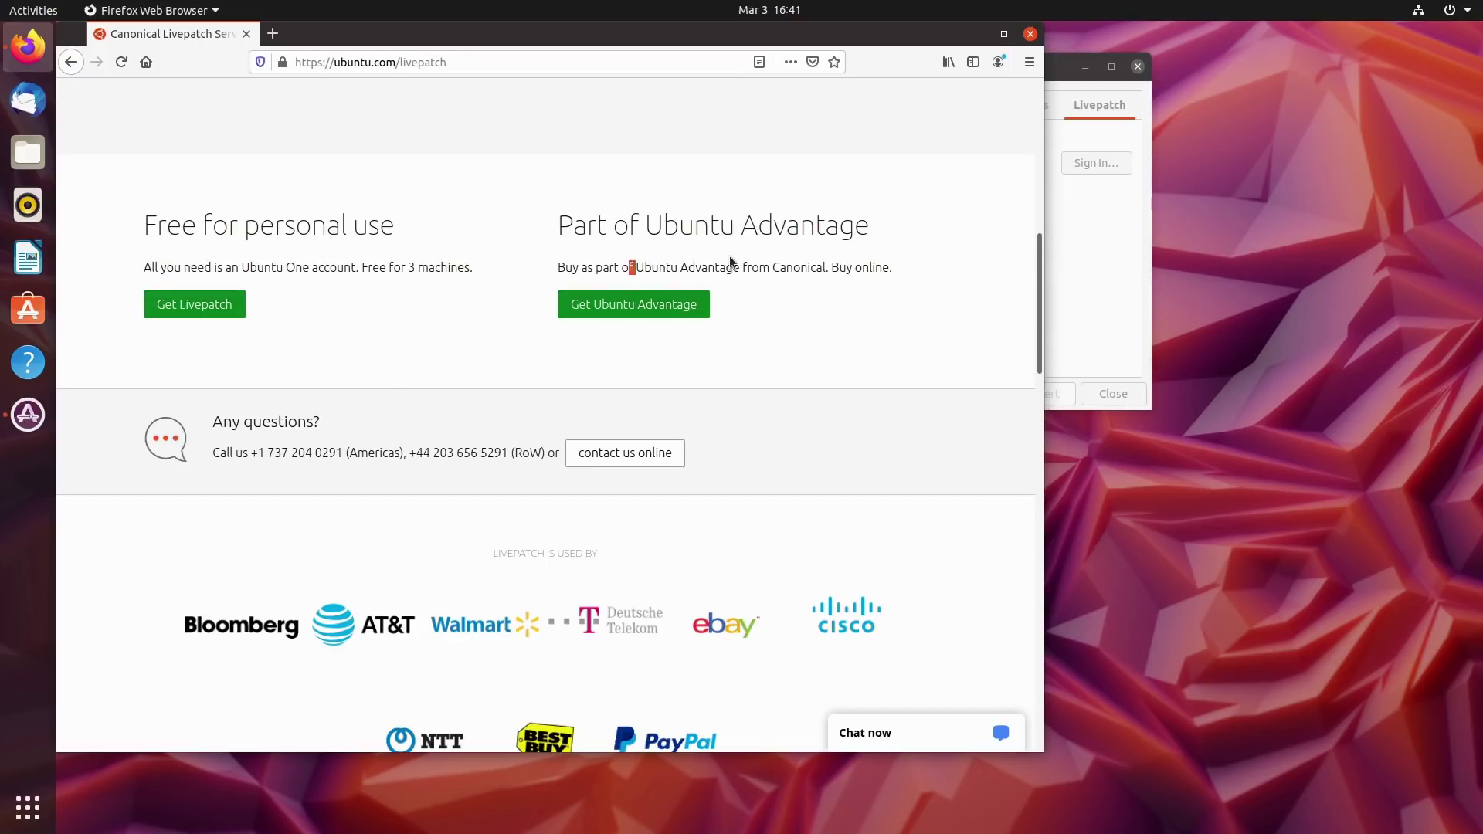
drag(629, 266, 937, 285)
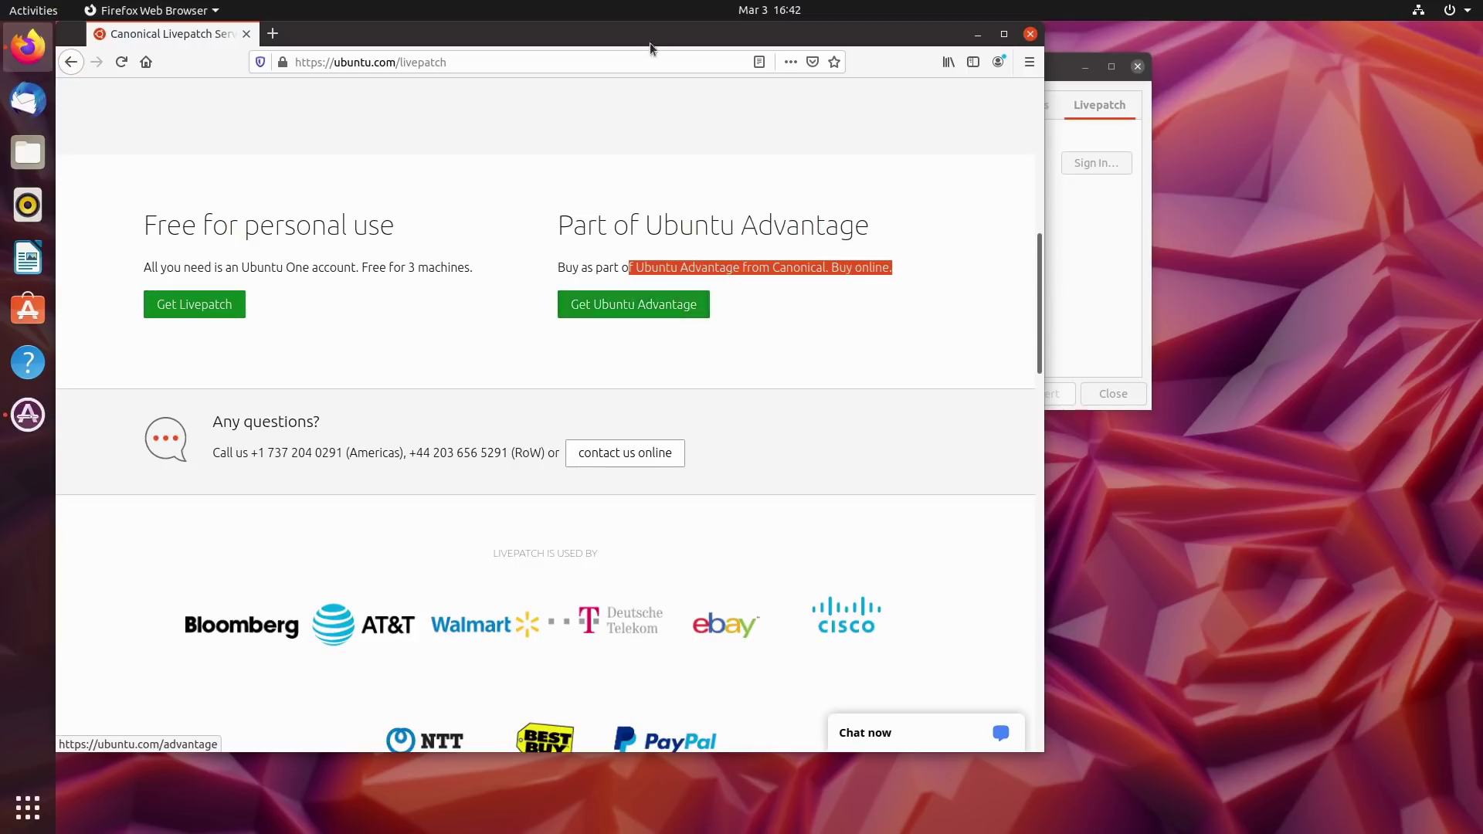
Close Firefox, glance at the Additional Drivers tab, then close Software & Updates.
click(1031, 34)
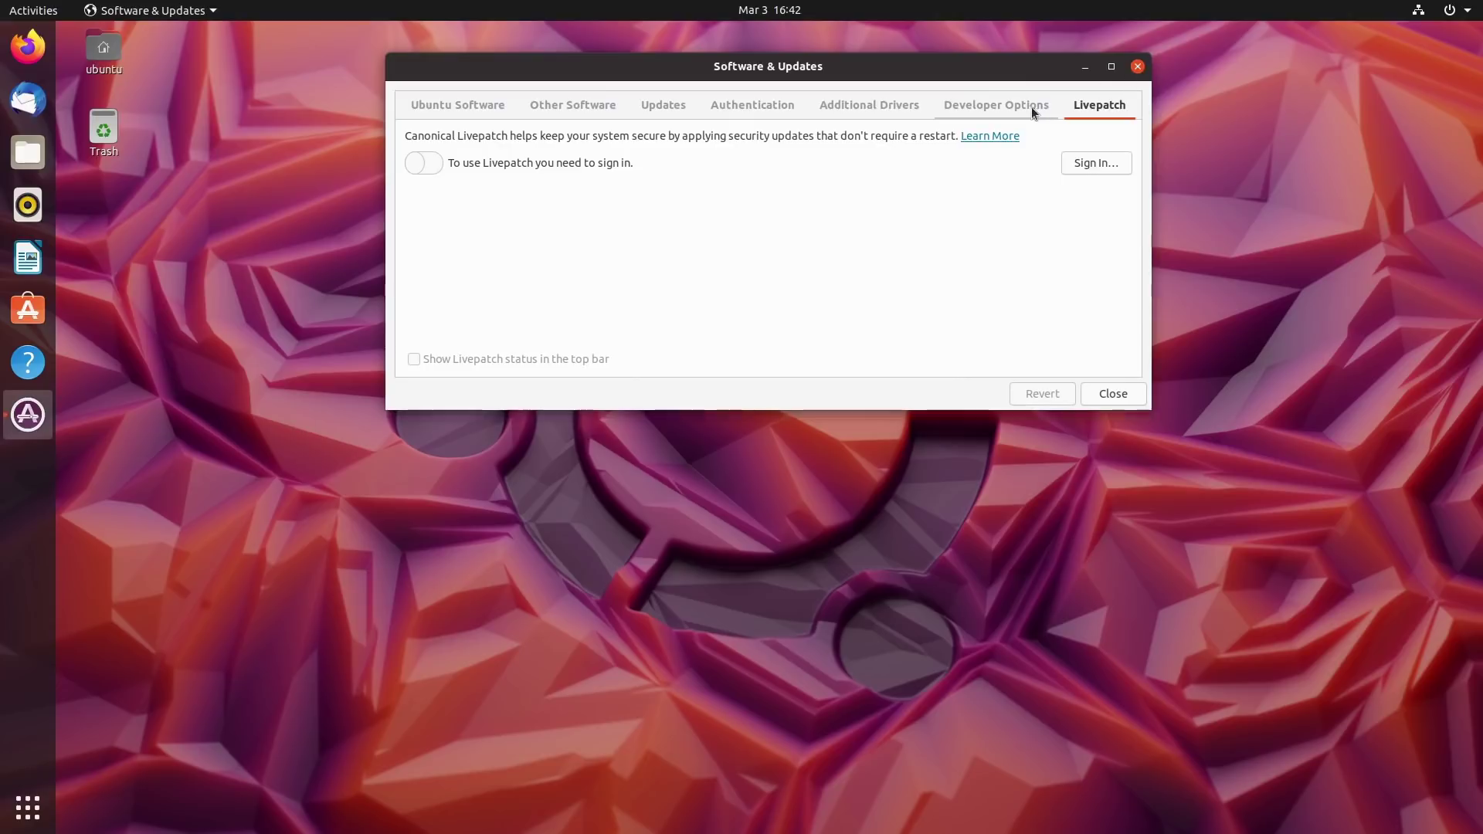
click(888, 102)
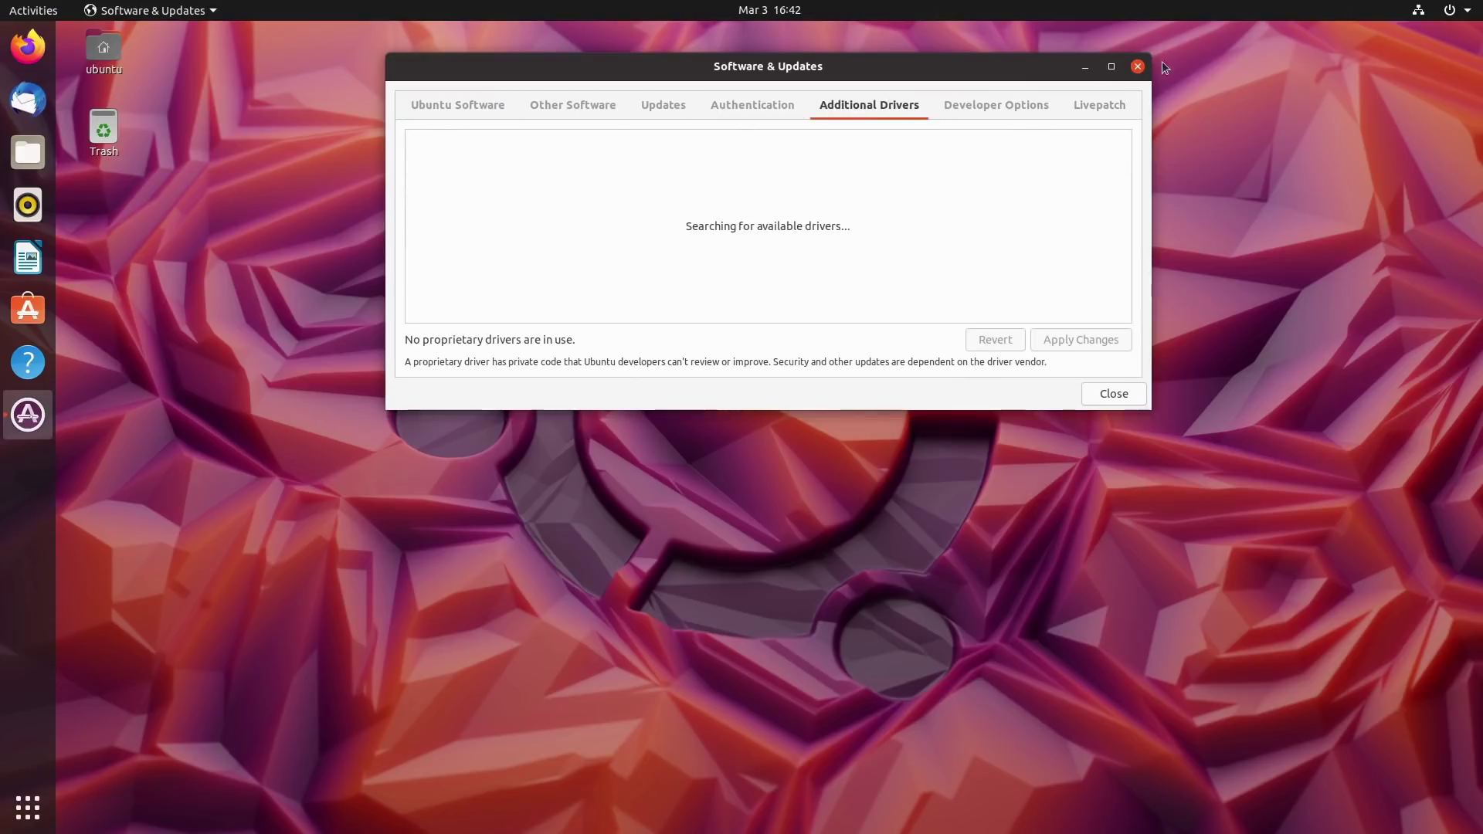
click(1138, 67)
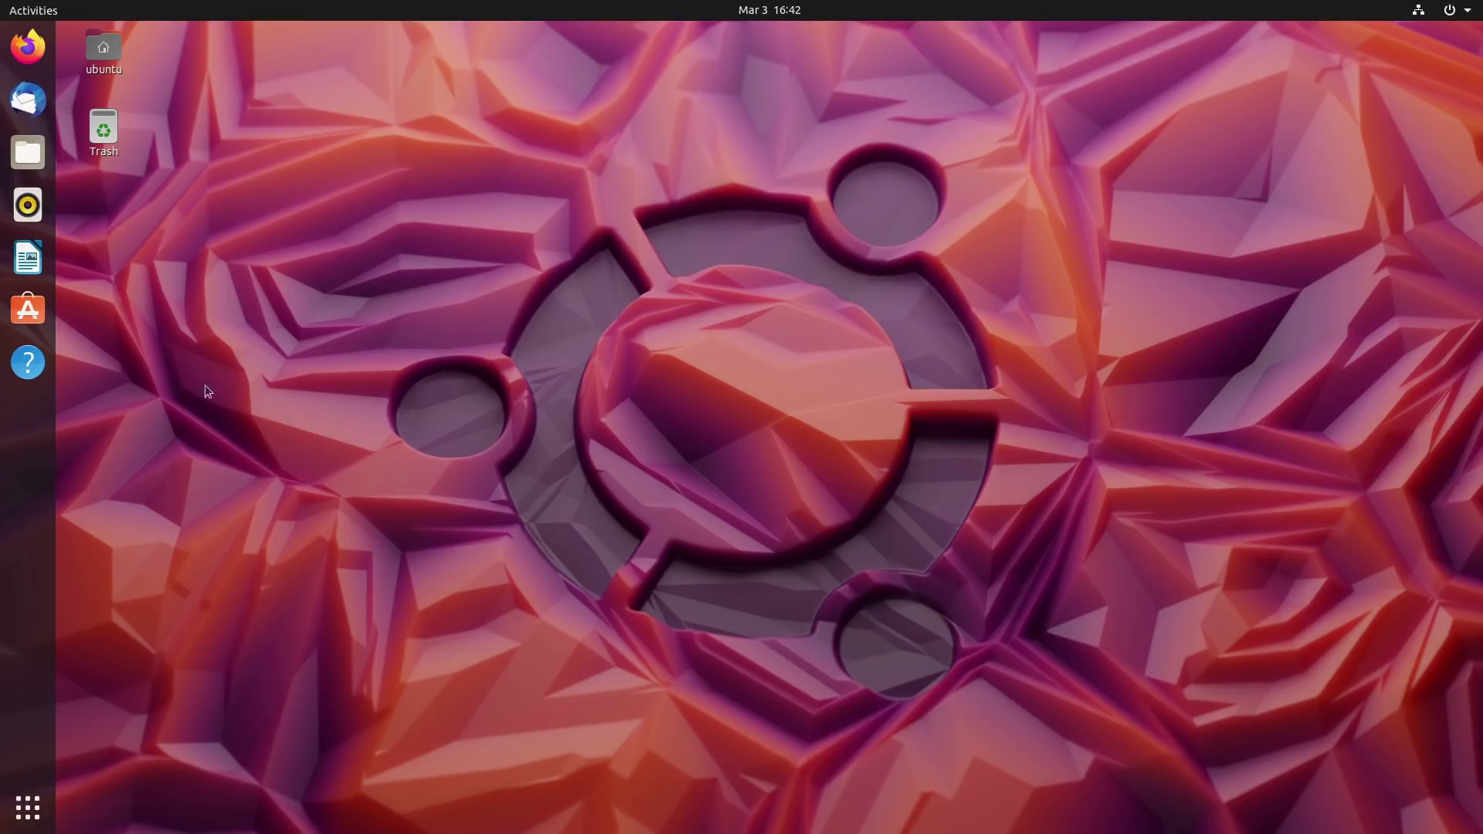
click(28, 813)
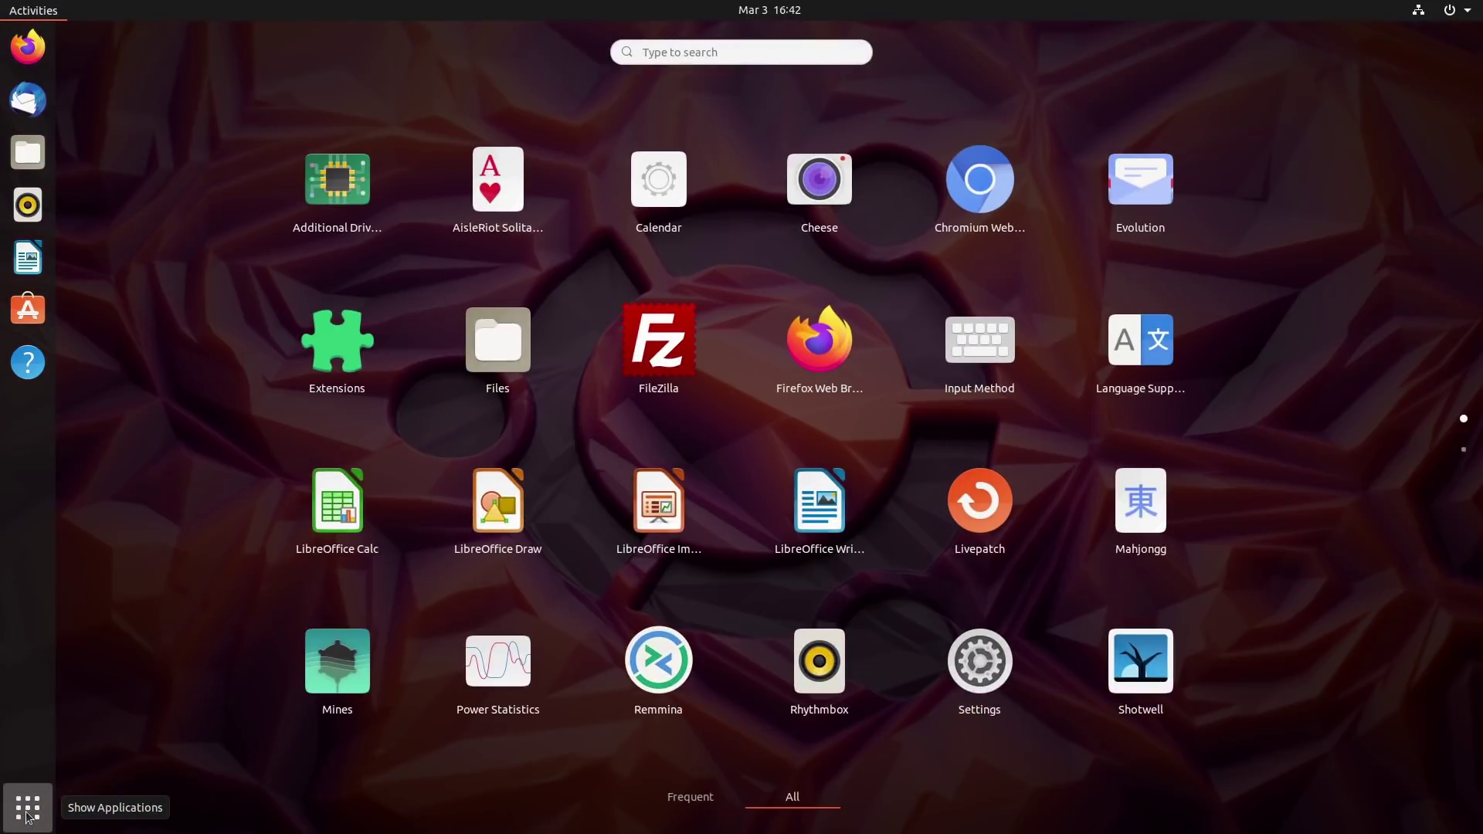
click(28, 815)
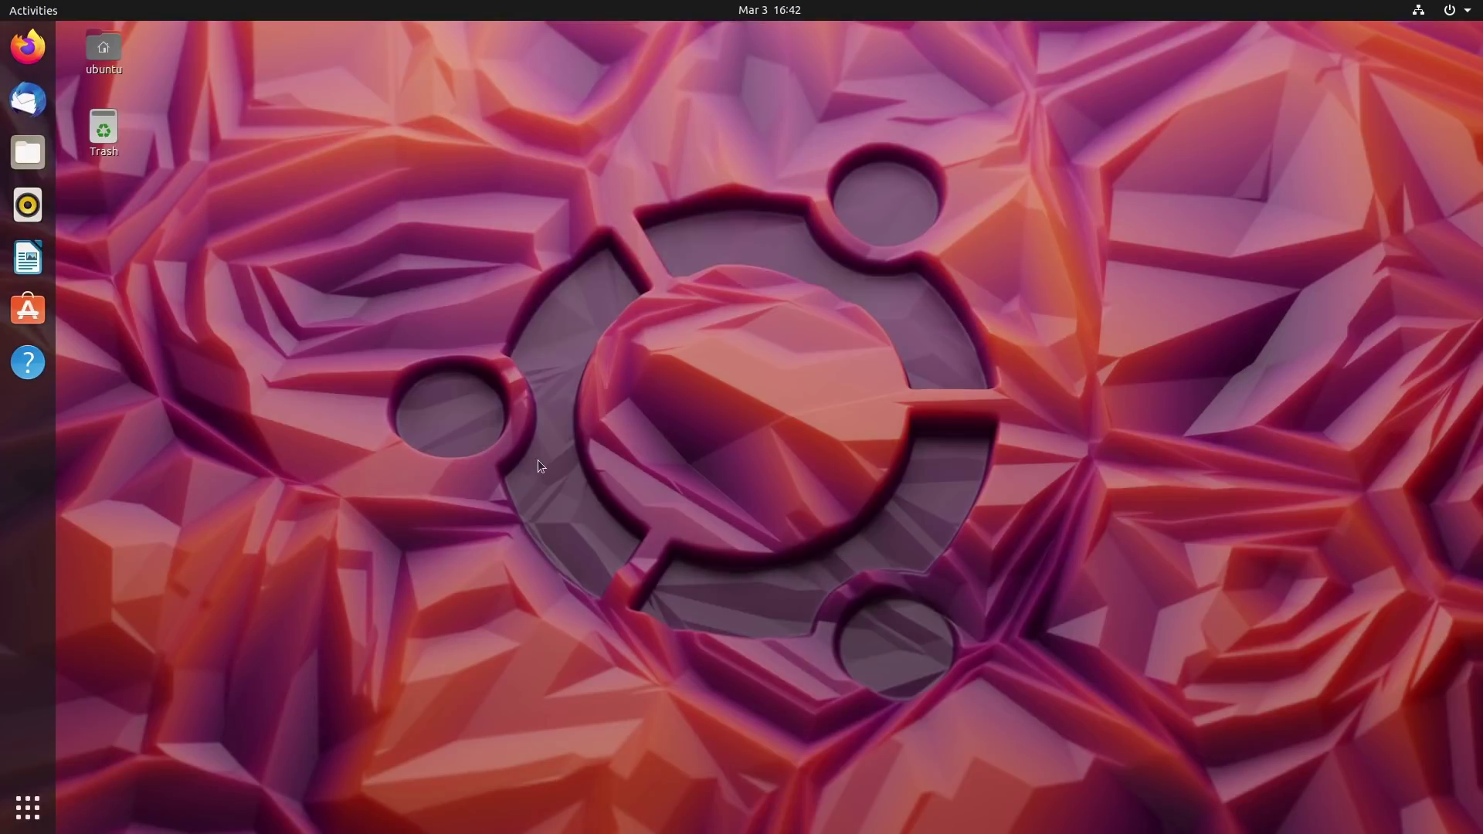